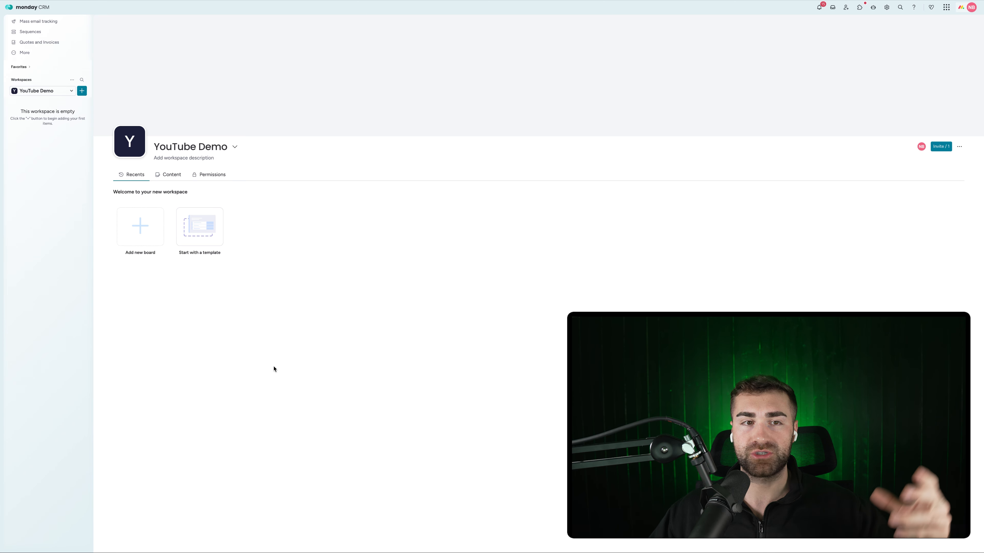
Open the Create board dialog from the YouTube Demo workspace's add menu
{"action": "left_click", "coordinate": [81, 91]}
{"action": "left_click", "coordinate": [113, 116]}
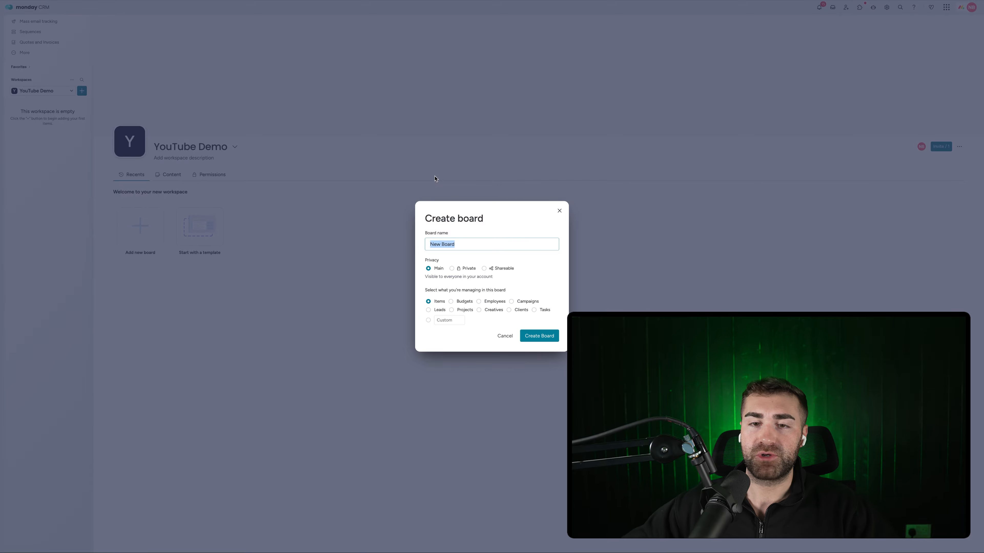
Create the 'Investors Pipeline' board with the custom item type 'Investors'
{"action": "type", "text": "Investors Pipeline"}
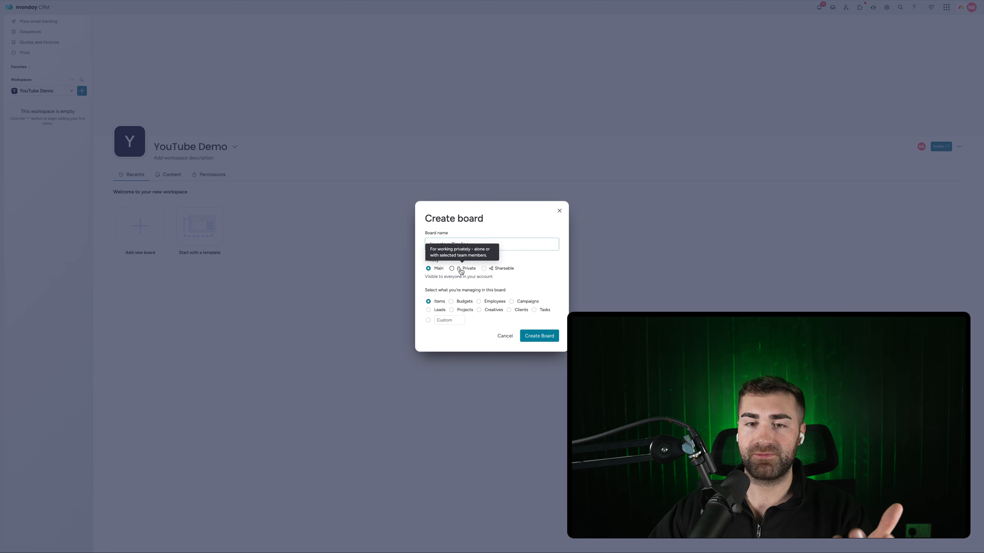
{"action": "left_click", "coordinate": [449, 320]}
{"action": "type", "text": "Inves"}
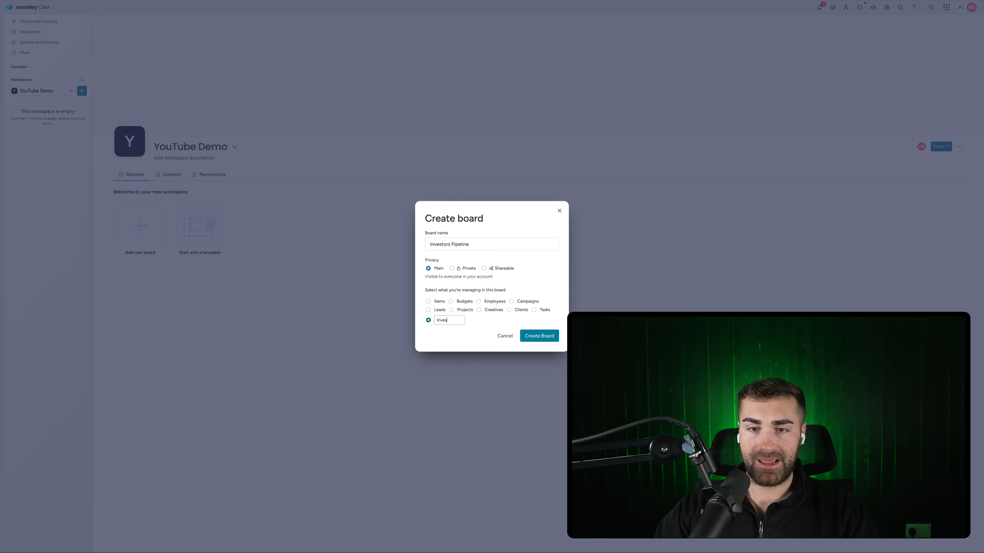
{"action": "type", "text": "tors"}
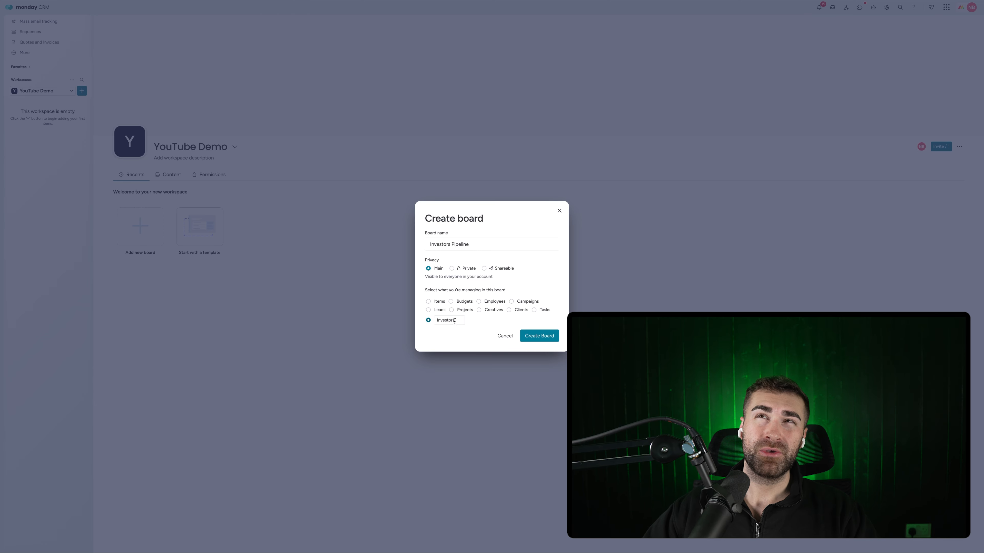
{"action": "left_click", "coordinate": [537, 336]}
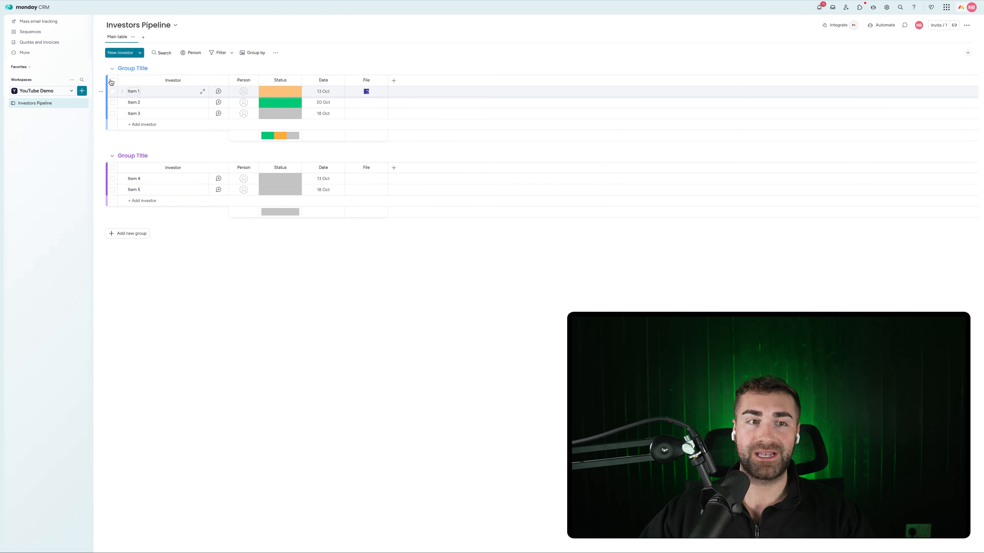
Create a second board, 'Investments Pipeline', with the custom item type 'Investments'
{"action": "left_click", "coordinate": [82, 91]}
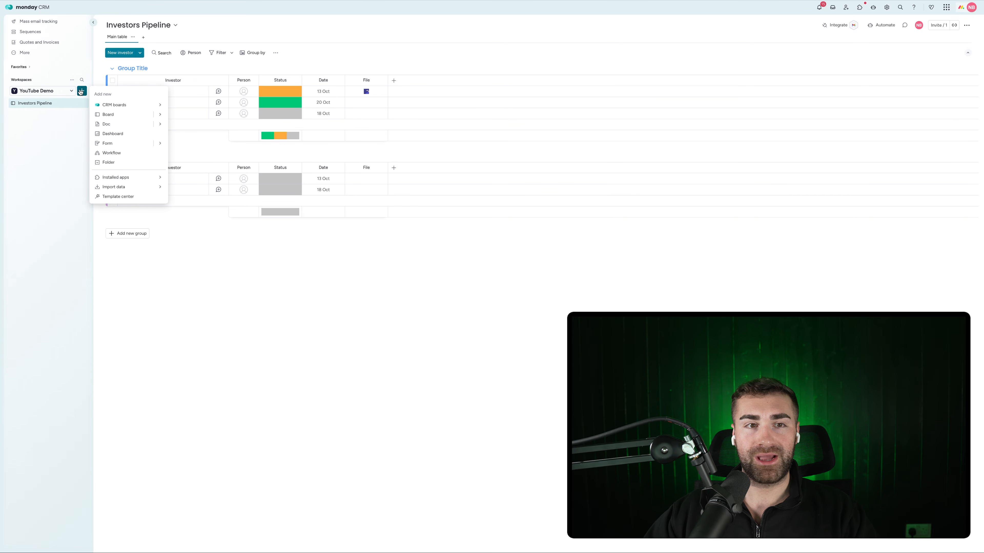
{"action": "left_click", "coordinate": [122, 115]}
{"action": "type", "text": "I"}
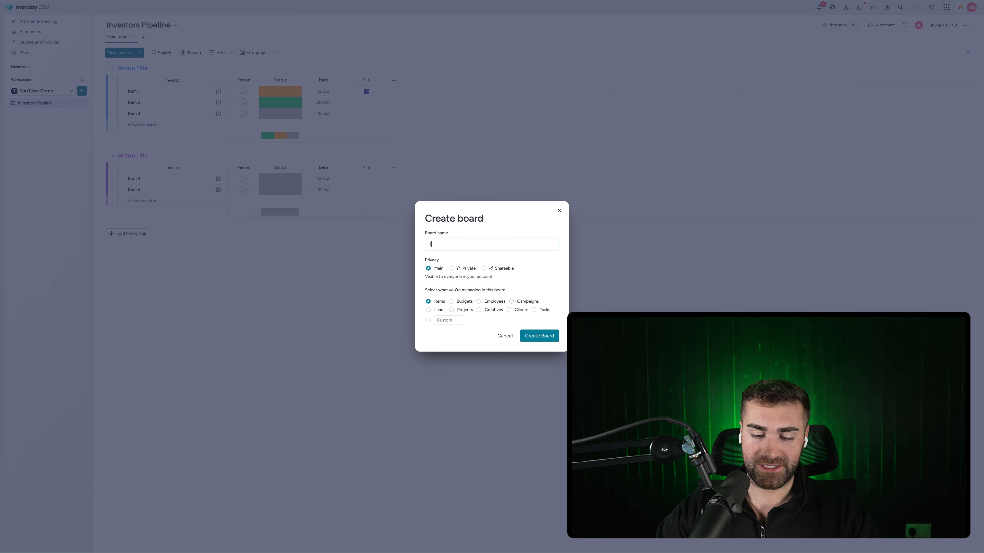
{"action": "type", "text": "nvestments Pipeline"}
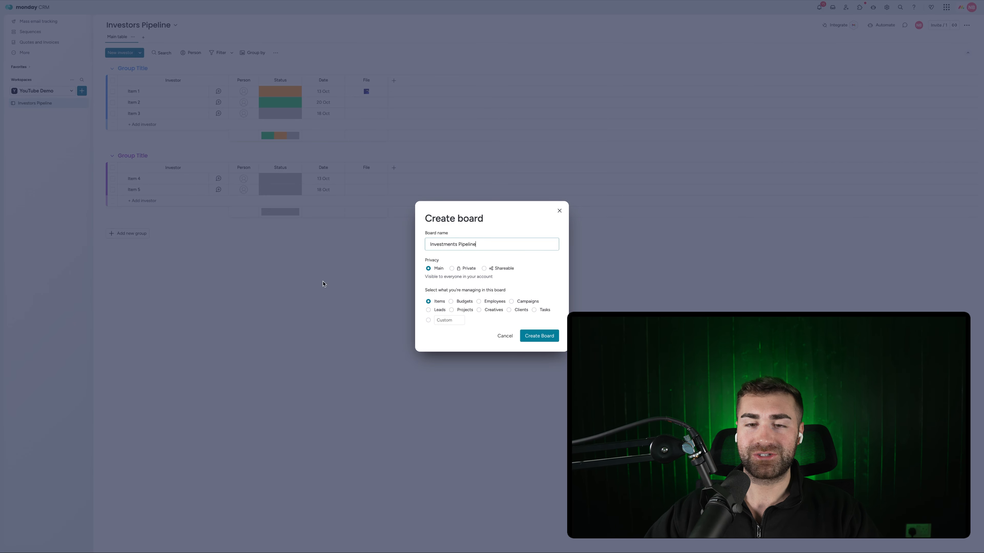
{"action": "left_click", "coordinate": [456, 324]}
{"action": "left_click", "coordinate": [451, 321]}
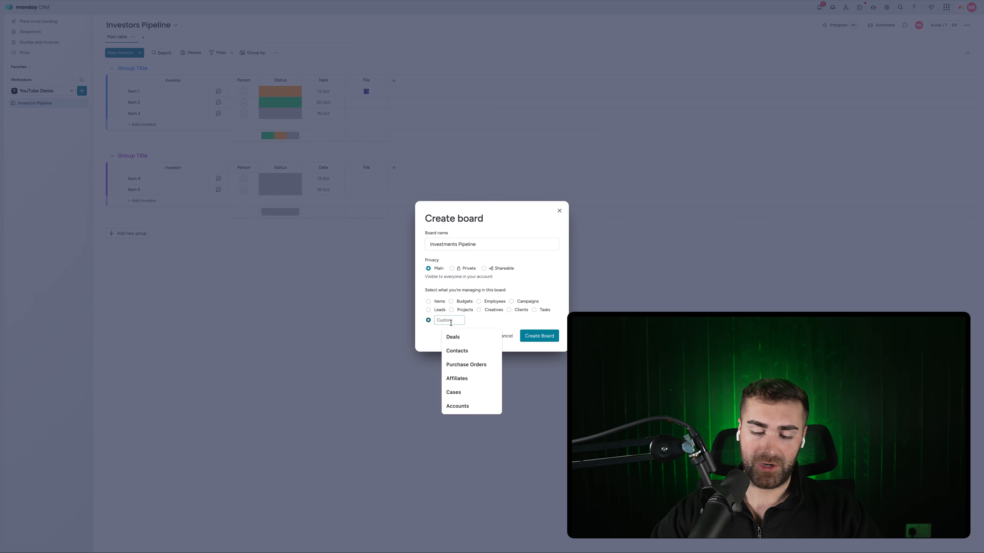
{"action": "type", "text": "Investments"}
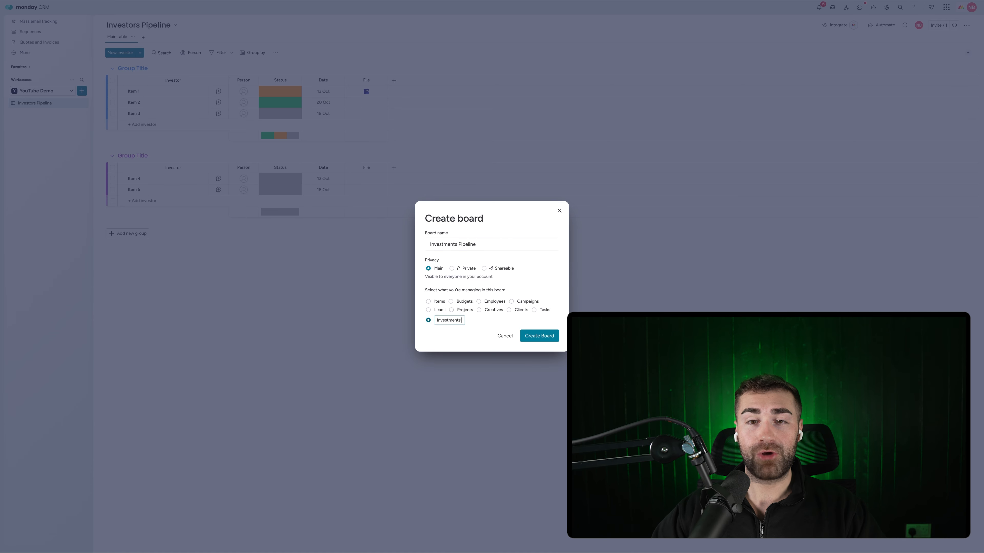
{"action": "left_click", "coordinate": [461, 339]}
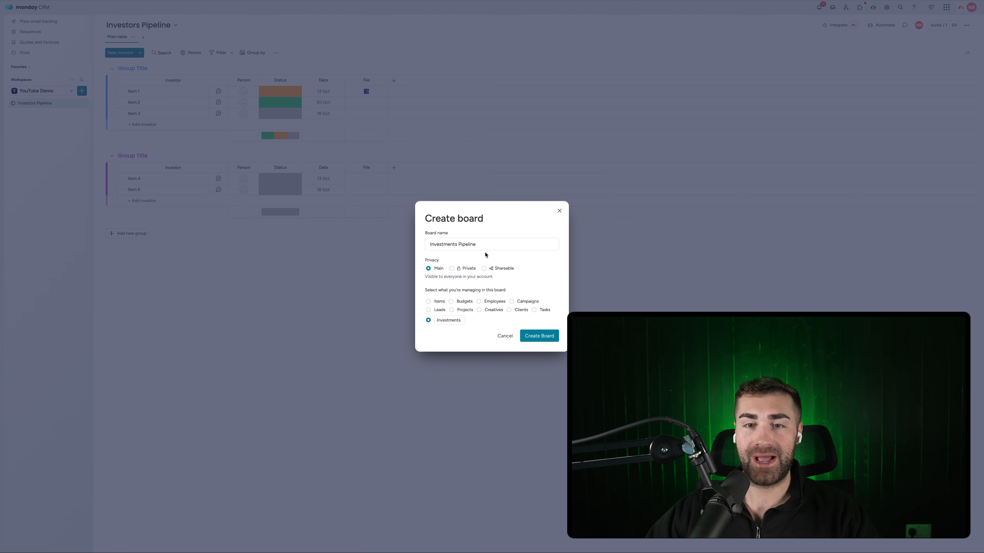
{"action": "left_click", "coordinate": [550, 336]}
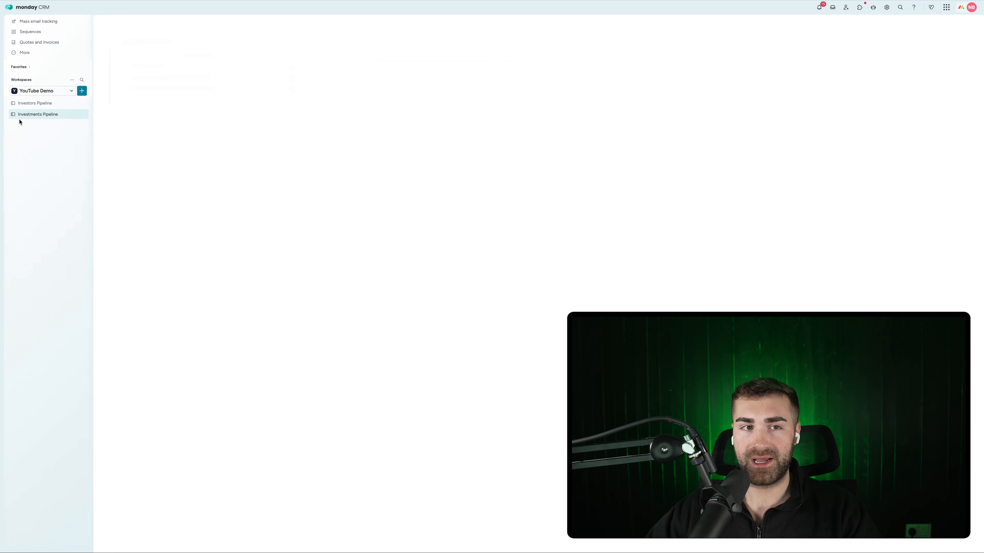
Create the 'Accounts' board, choosing the suggested 'Accounts' custom item type
{"action": "left_click", "coordinate": [82, 90]}
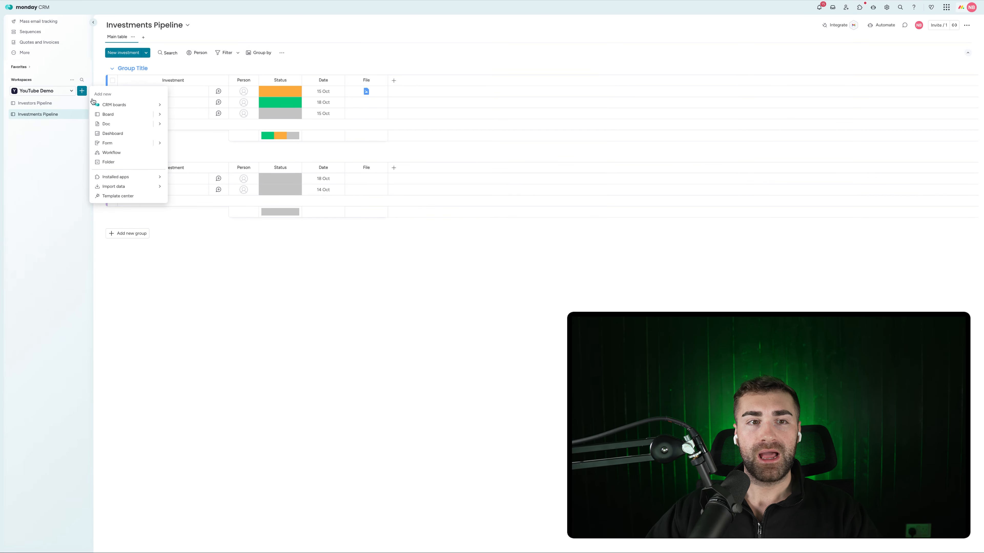
{"action": "left_click", "coordinate": [133, 117]}
{"action": "type", "text": "Accounts"}
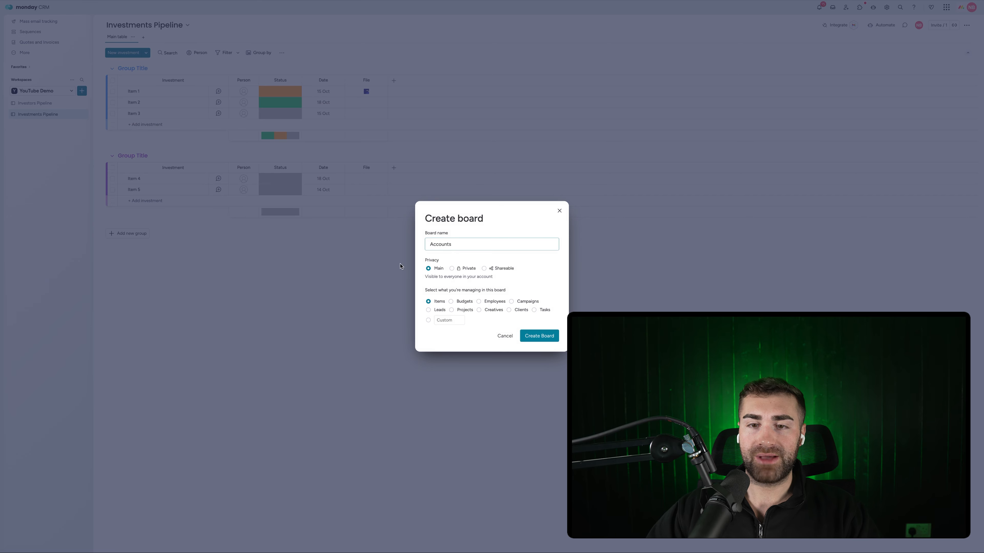
{"action": "left_click", "coordinate": [448, 320]}
{"action": "type", "text": "Accop"}
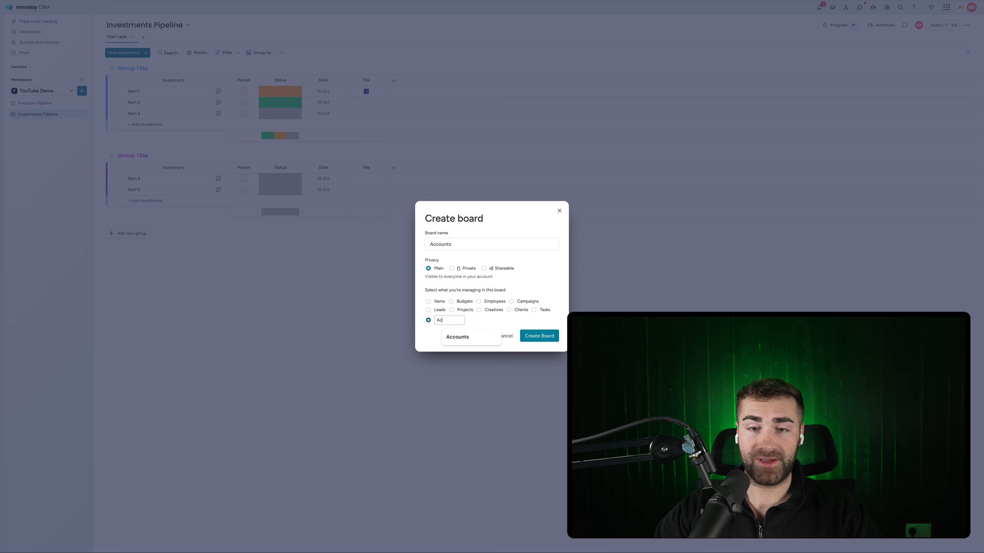
{"action": "left_click", "coordinate": [457, 336]}
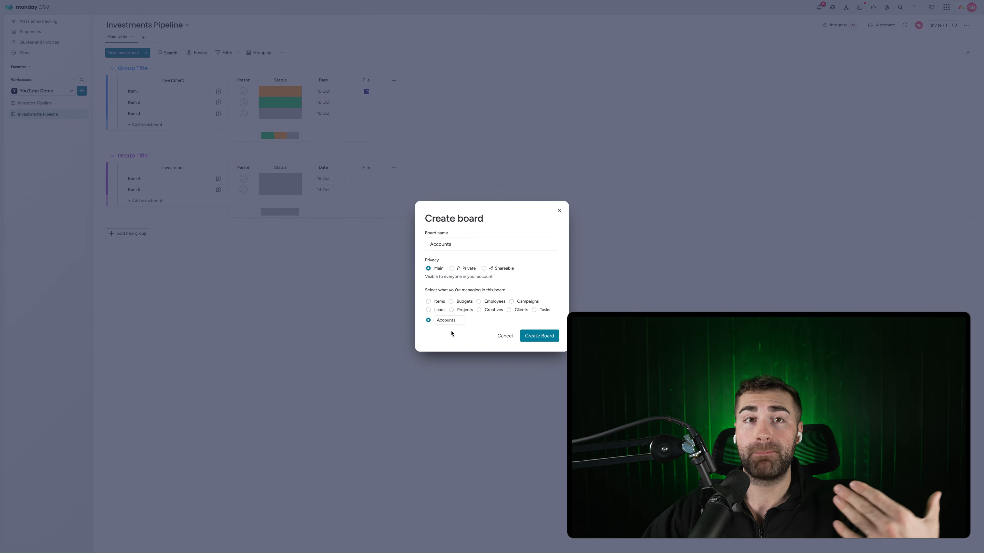
{"action": "left_click", "coordinate": [548, 337]}
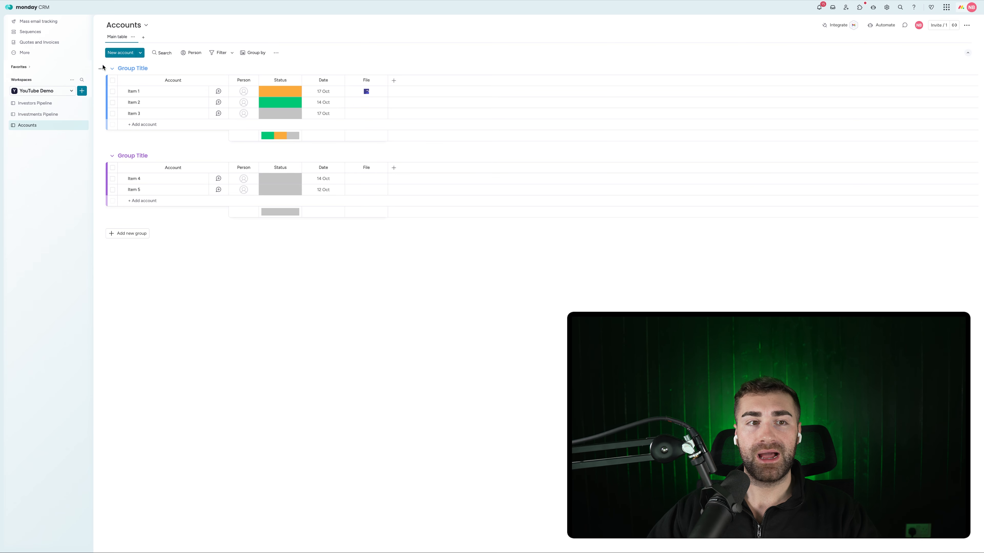
Create the 'Contacts' board with the custom item type 'Contacts'
{"action": "left_click", "coordinate": [82, 90]}
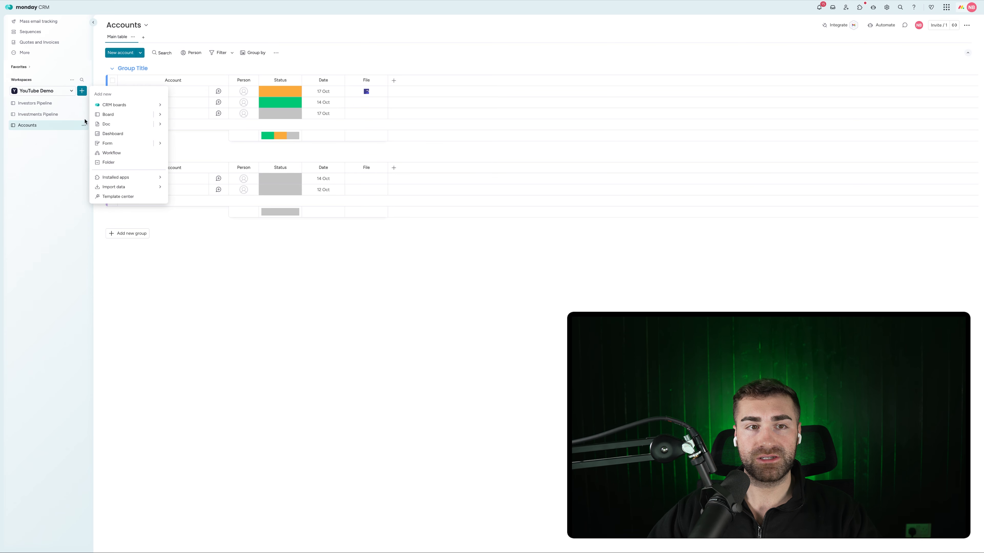
{"action": "left_click", "coordinate": [118, 115]}
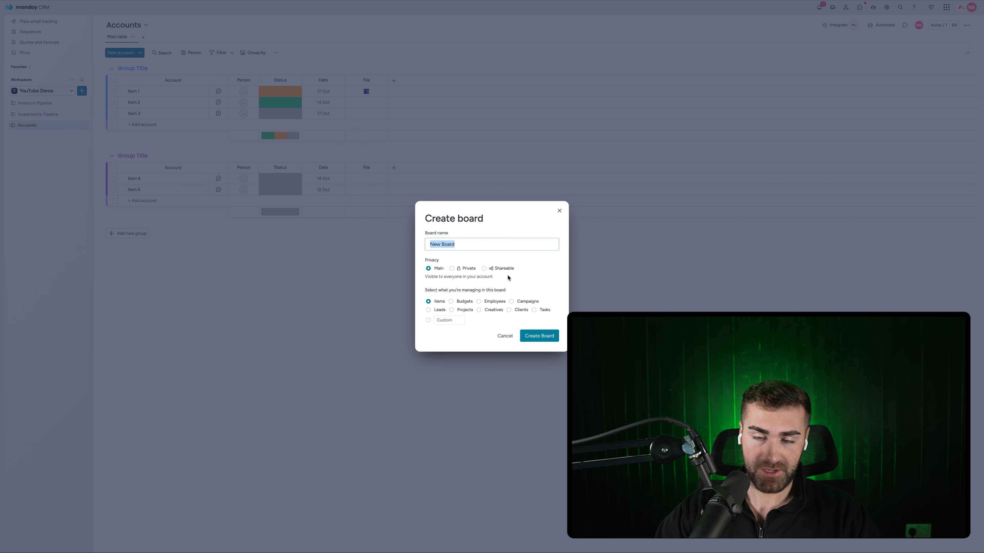
{"action": "type", "text": "Contacts"}
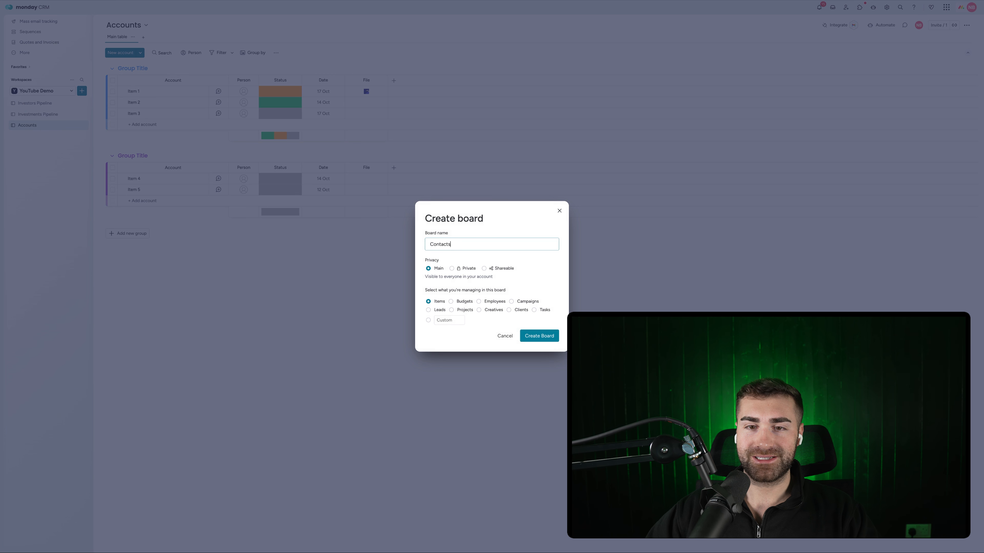
{"action": "left_click", "coordinate": [448, 320]}
{"action": "type", "text": "Contacts"}
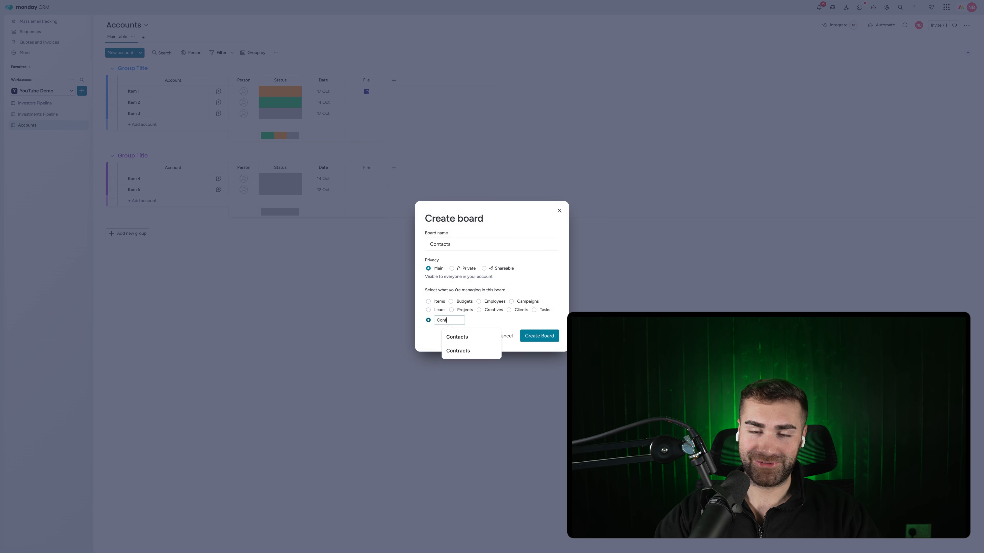
{"action": "left_click", "coordinate": [546, 336]}
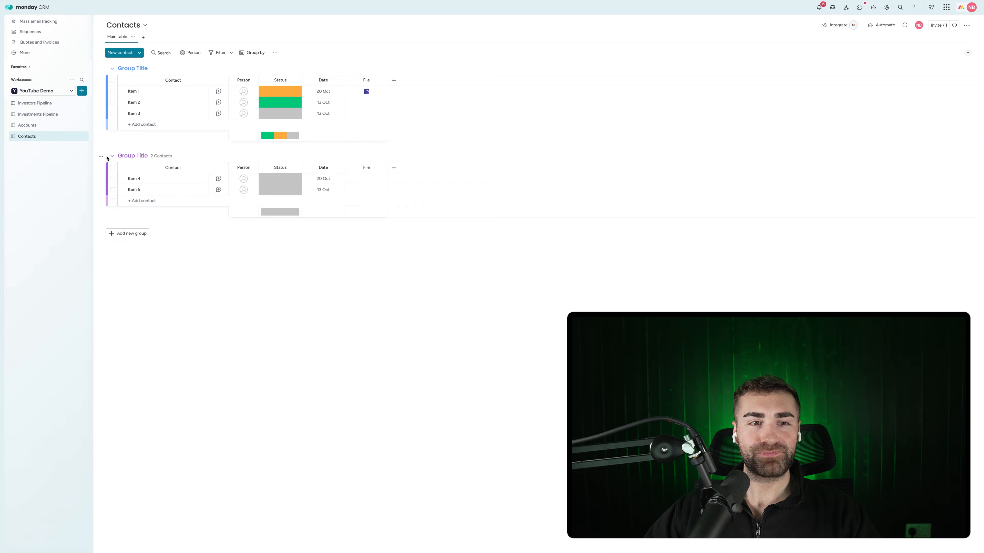
{"action": "left_click", "coordinate": [100, 156]}
Delete the second group and rename the remaining group 'All Contacts'
{"action": "left_click", "coordinate": [119, 299]}
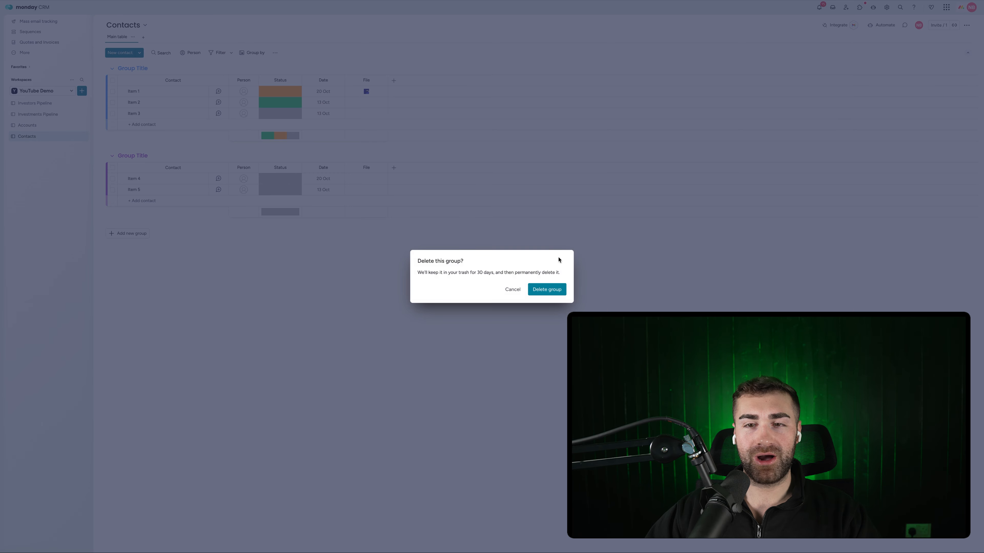
{"action": "left_click", "coordinate": [535, 307]}
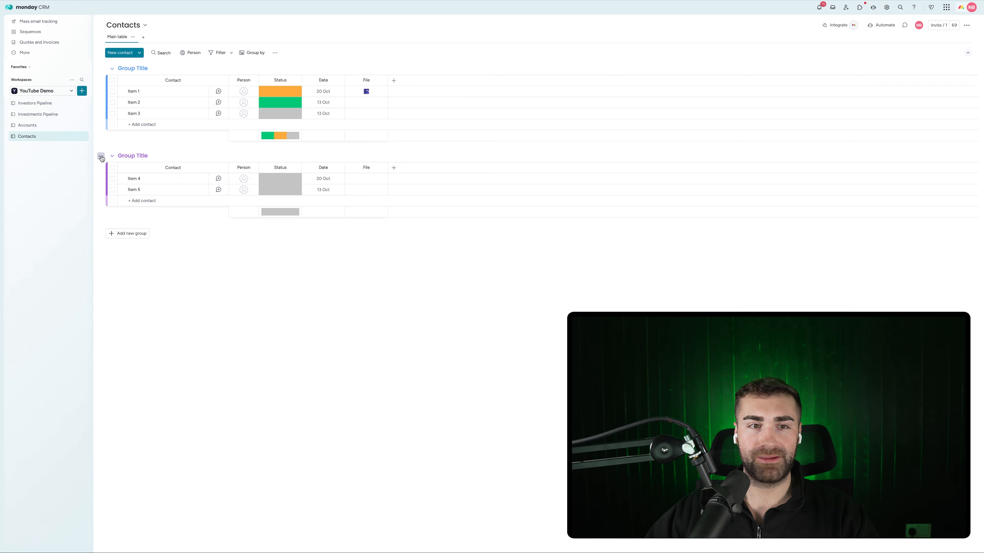
{"action": "left_click", "coordinate": [101, 157]}
{"action": "left_click", "coordinate": [128, 299]}
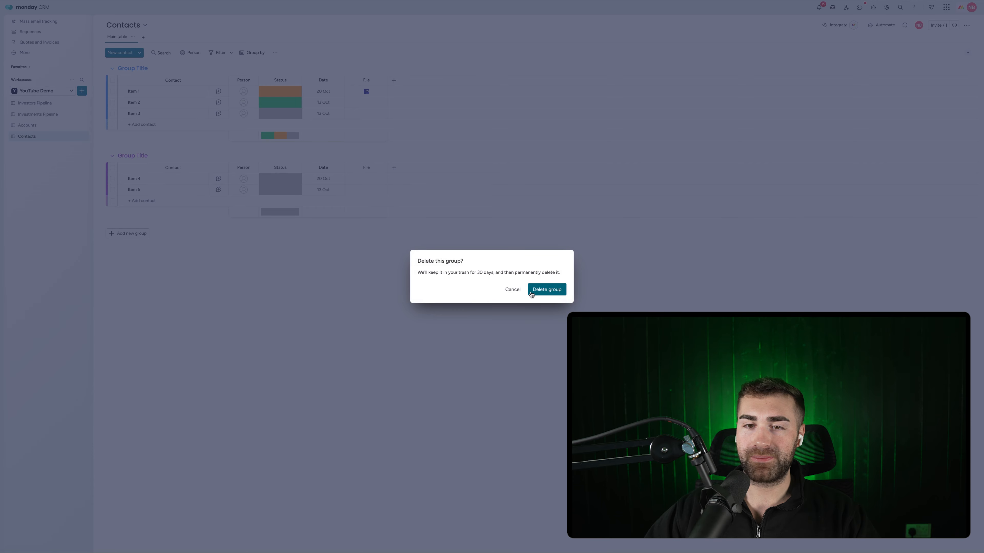
{"action": "left_click", "coordinate": [547, 290]}
{"action": "type", "text": "A"}
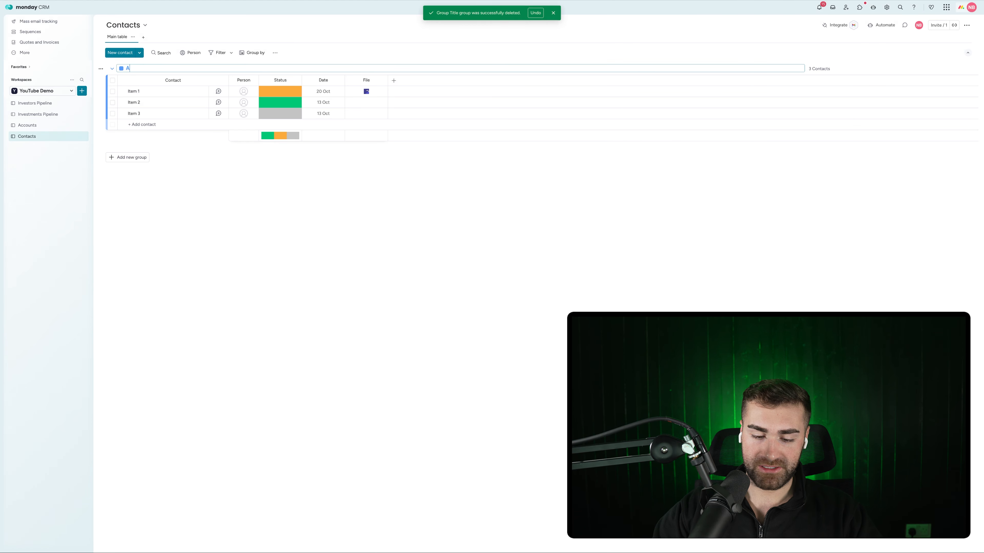
{"action": "type", "text": "ll Contacts"}
{"action": "key", "text": "Return"}
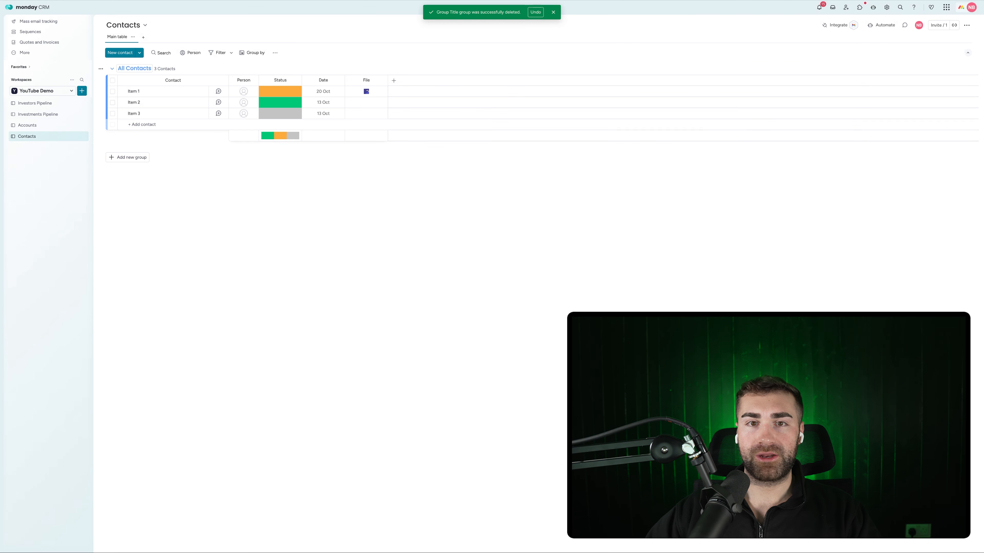
Add Email and Phone columns to the Contacts board
{"action": "left_click", "coordinate": [394, 80]}
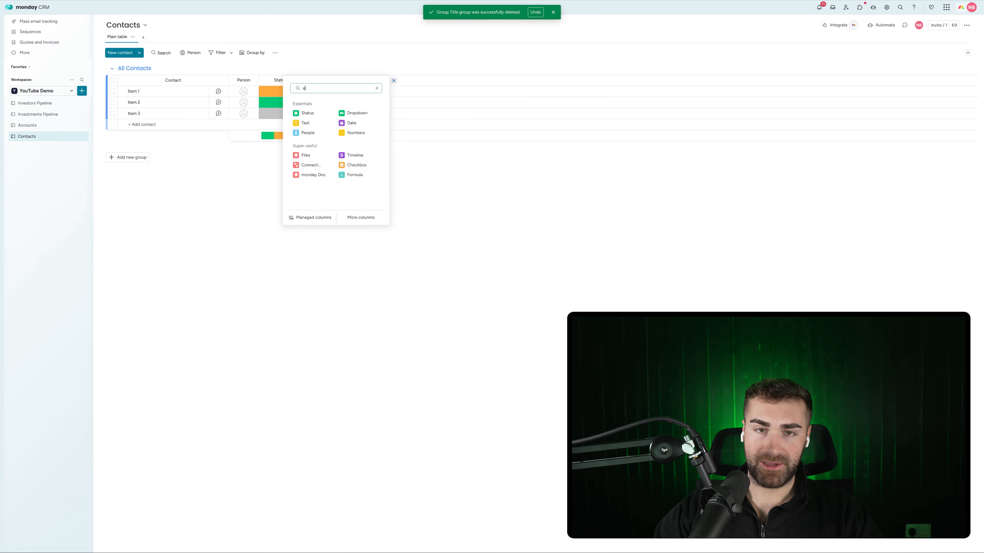
{"action": "type", "text": "email"}
{"action": "left_click", "coordinate": [362, 112]}
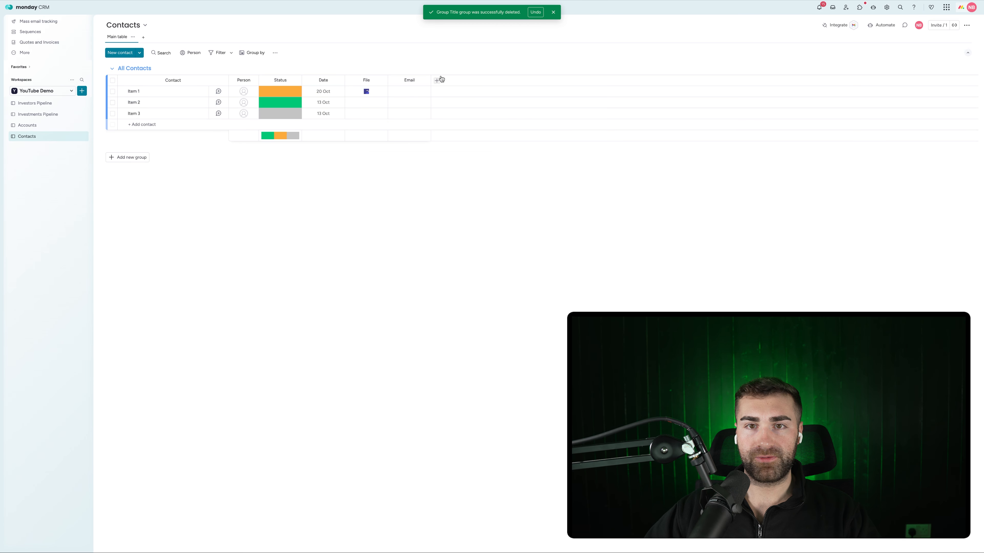
{"action": "left_click", "coordinate": [438, 80]}
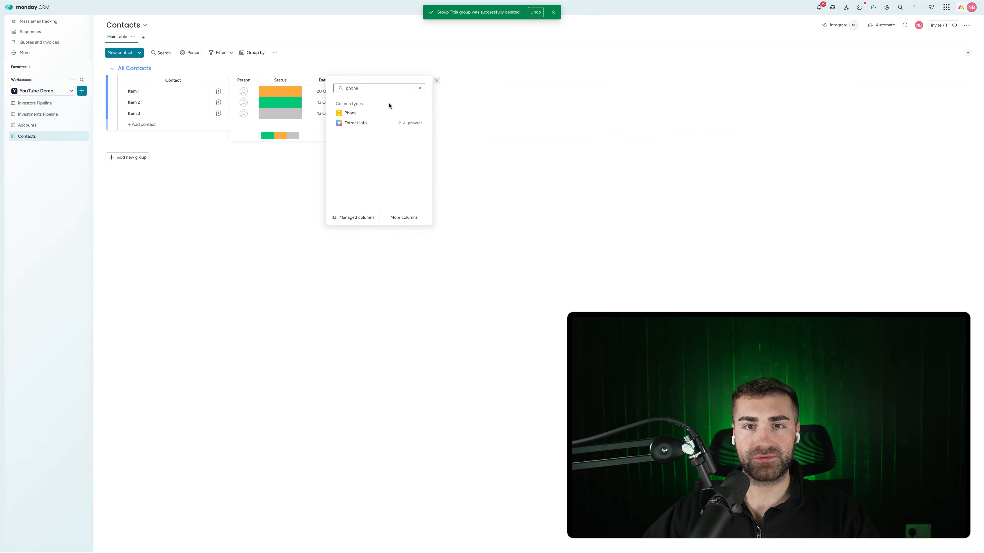
{"action": "left_click", "coordinate": [369, 116]}
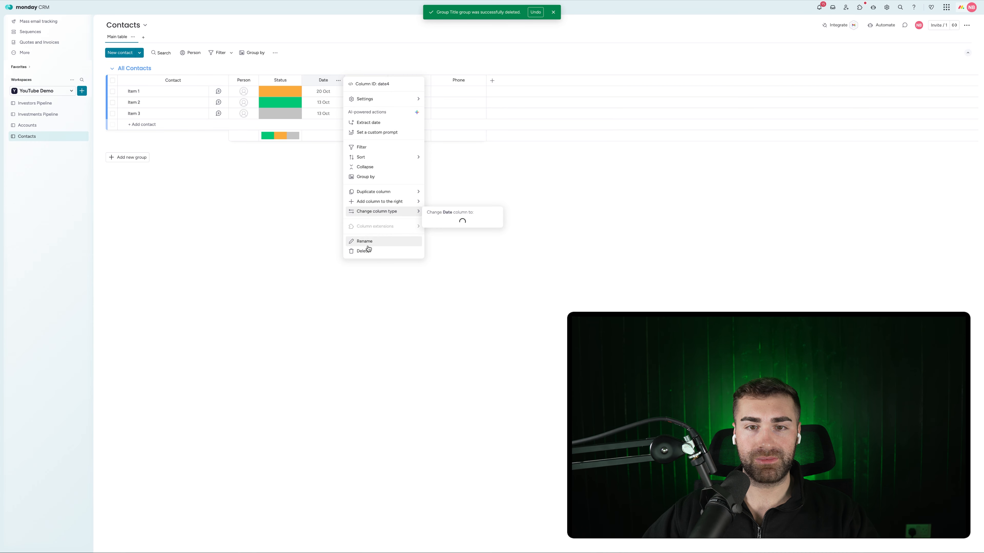
Delete the Date, Status, Person and File columns from Contacts
{"action": "left_click", "coordinate": [363, 251]}
{"action": "left_click", "coordinate": [566, 47]}
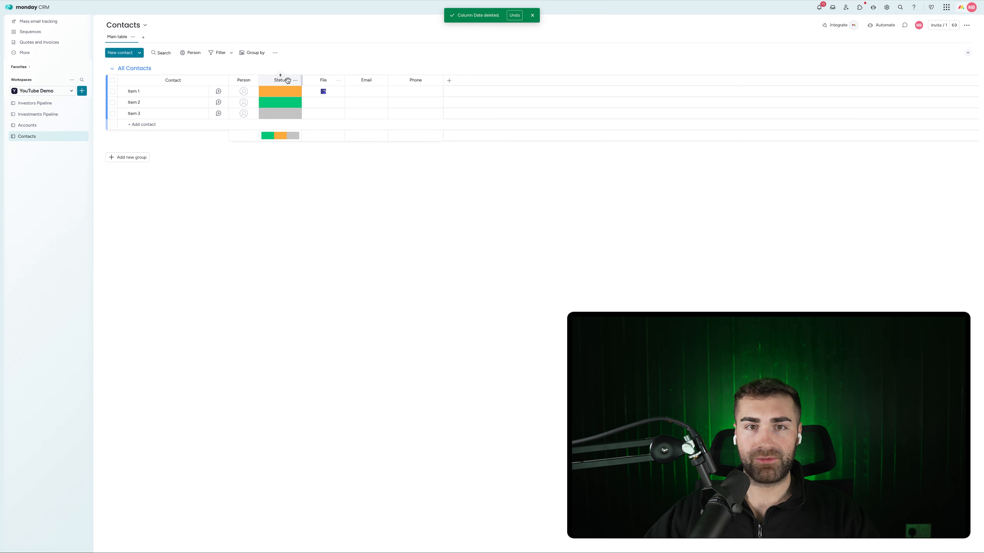
{"action": "left_click", "coordinate": [295, 80]}
{"action": "left_click", "coordinate": [314, 267]}
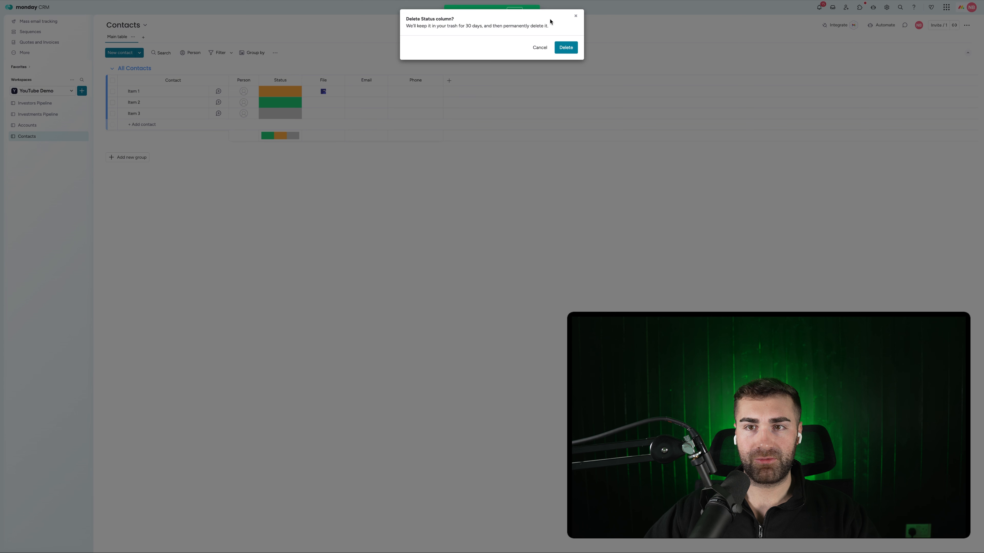
{"action": "left_click", "coordinate": [556, 49]}
{"action": "left_click", "coordinate": [253, 80]}
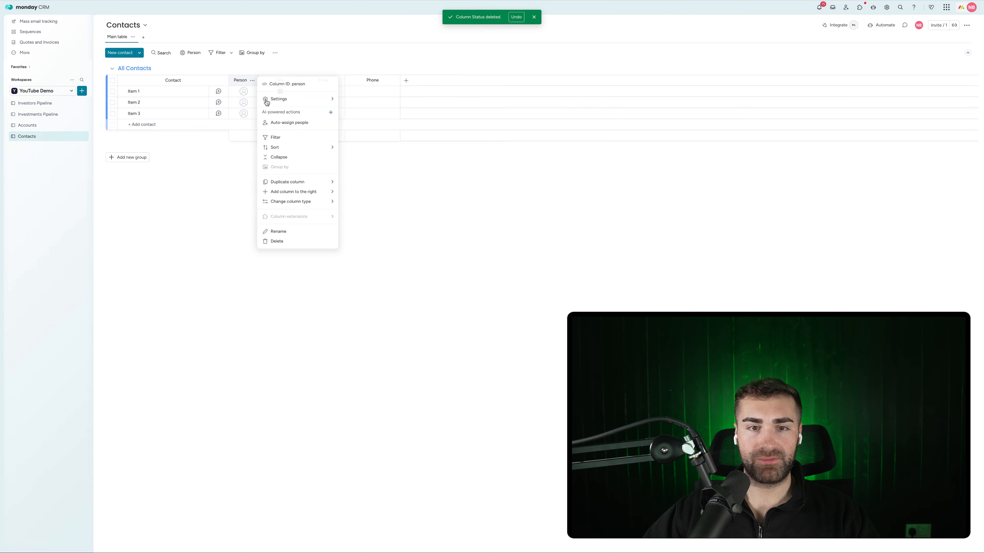
{"action": "left_click", "coordinate": [281, 246]}
{"action": "left_click", "coordinate": [566, 48]}
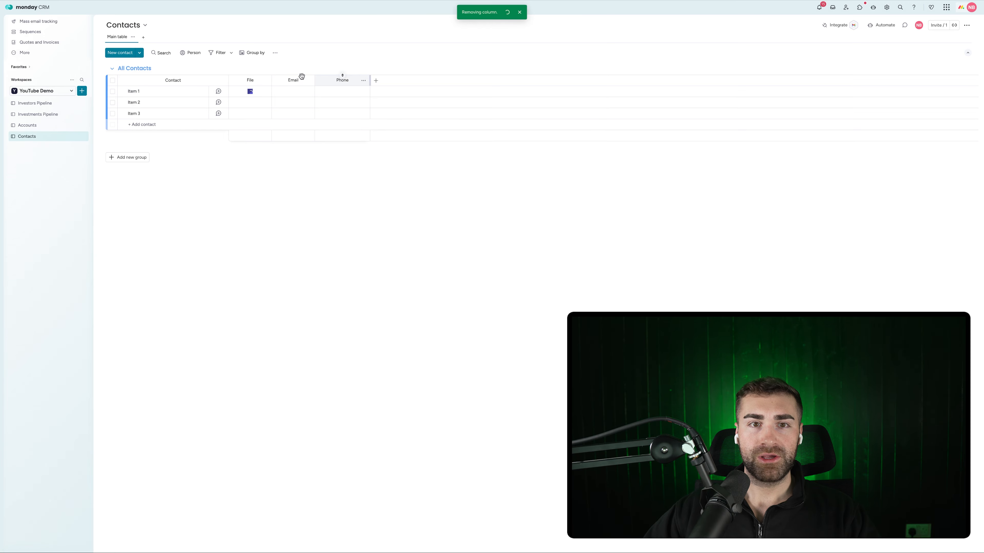
{"action": "left_click", "coordinate": [266, 81]}
{"action": "left_click", "coordinate": [287, 209]}
{"action": "left_click", "coordinate": [559, 47]}
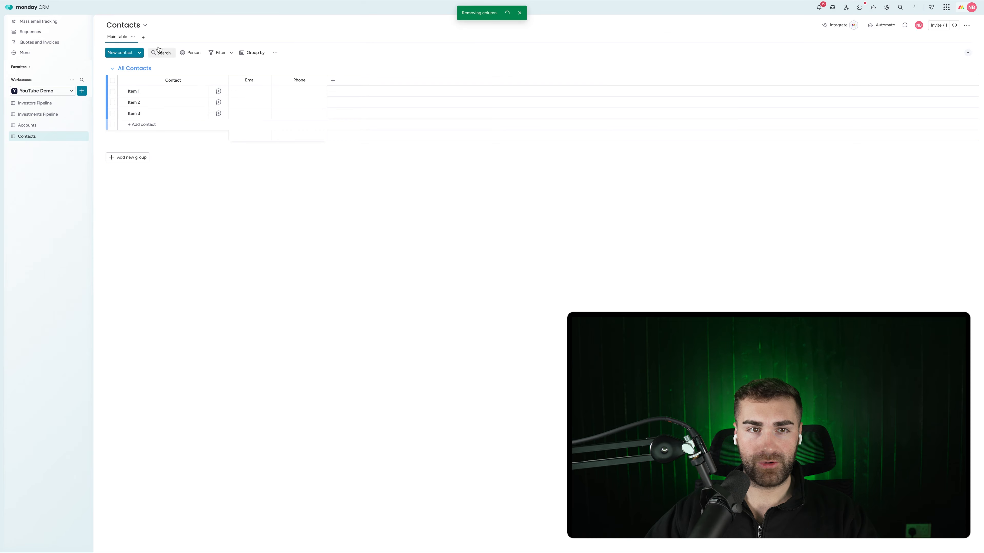
{"action": "left_click", "coordinate": [131, 90]}
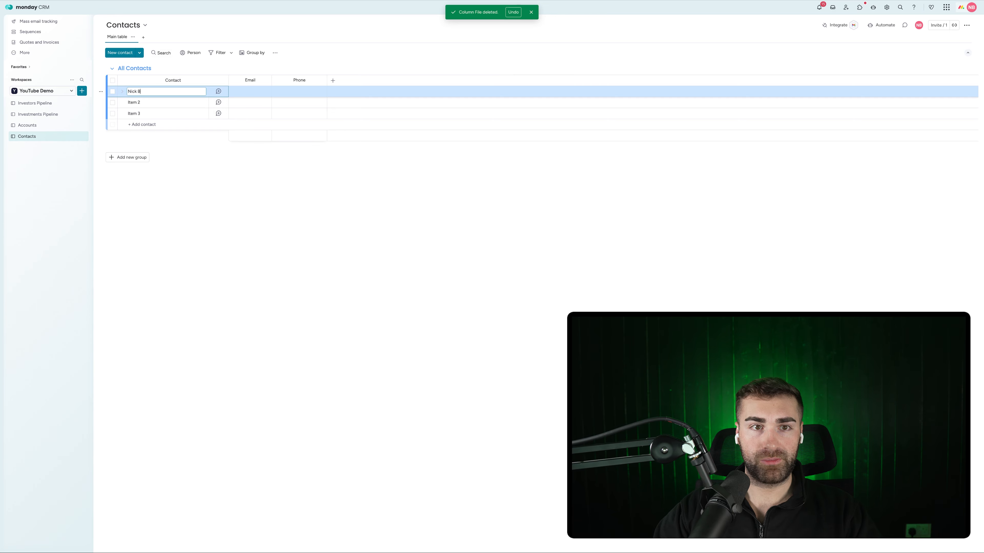
Enter the first contact's full name, e-mail address and phone number
{"action": "key", "text": "Return"}
{"action": "left_click", "coordinate": [244, 91]}
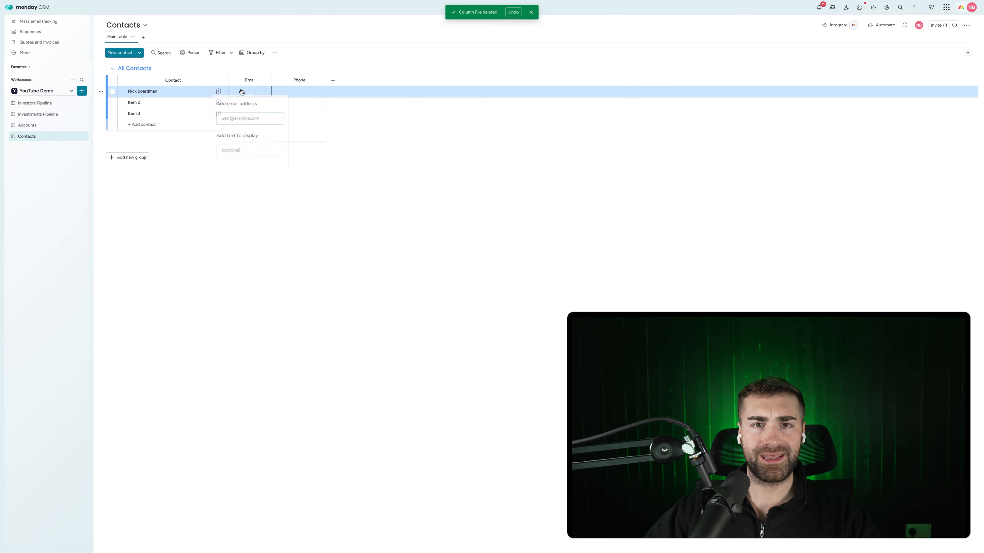
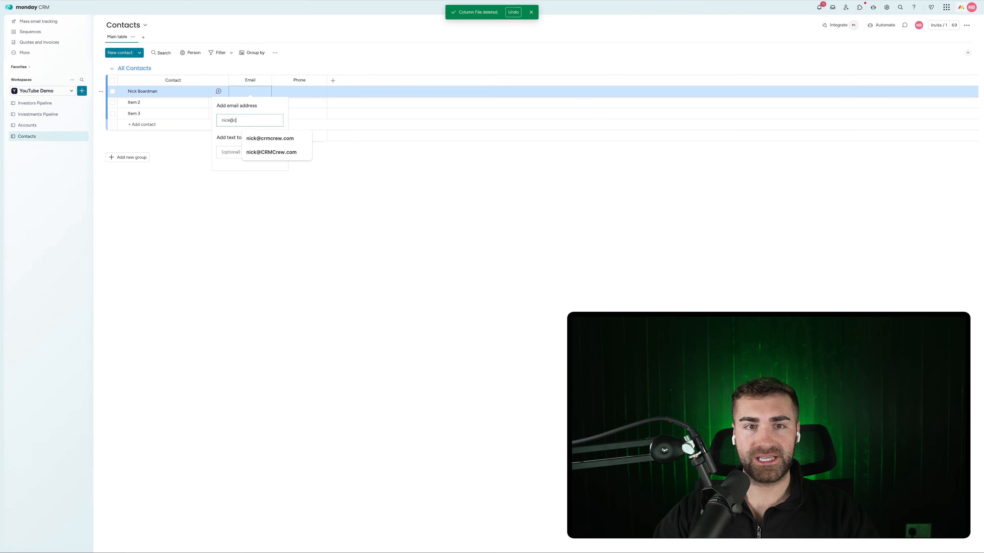
{"action": "key", "text": "Return"}
{"action": "left_click", "coordinate": [321, 93]}
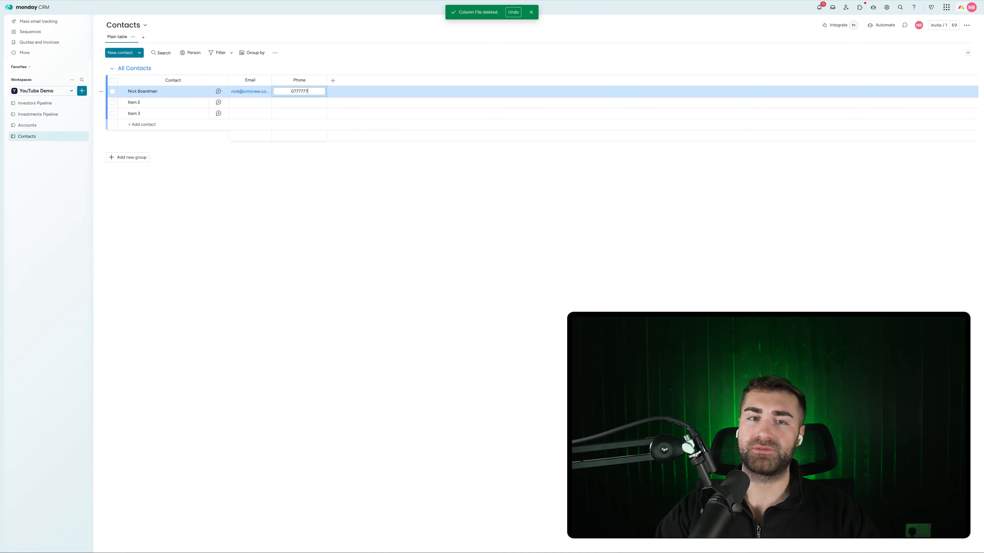
{"action": "left_click", "coordinate": [316, 197]}
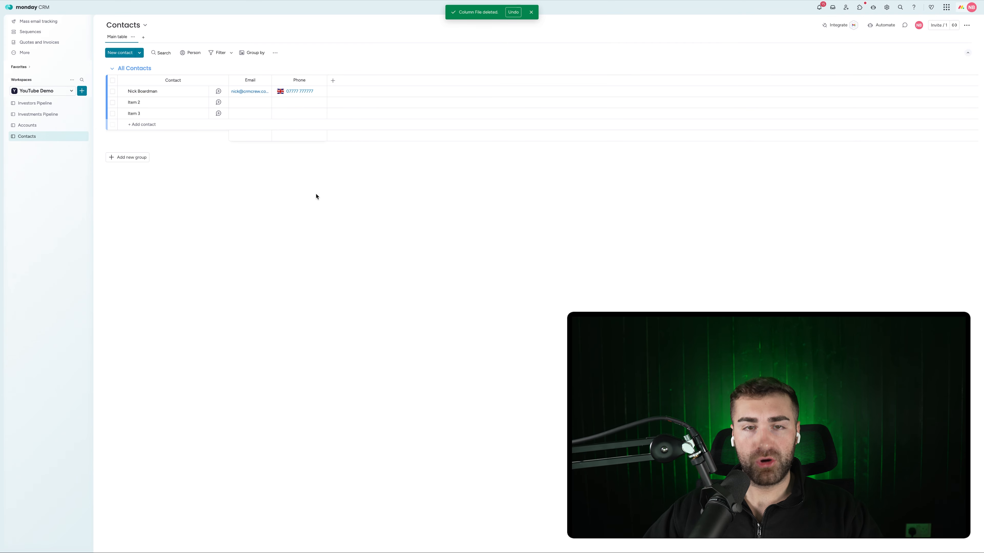
Add a Connect boards column after Phone
{"action": "left_click", "coordinate": [333, 81]}
{"action": "type", "text": "con"}
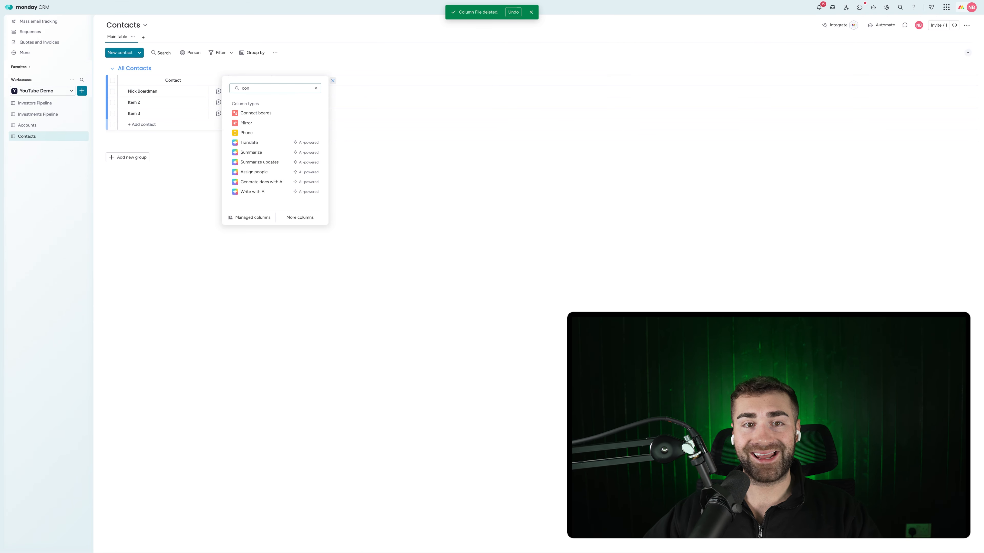
{"action": "left_click", "coordinate": [279, 116]}
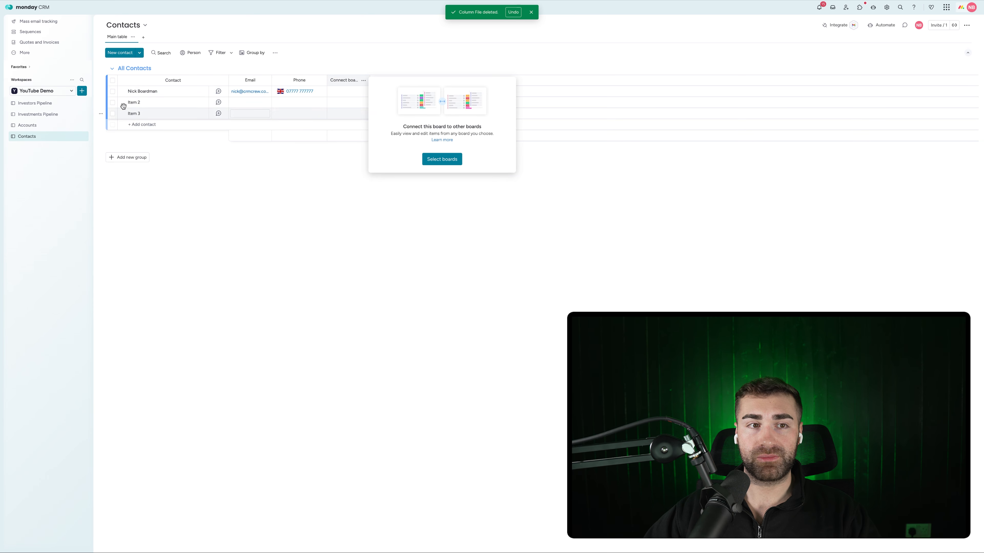
Link the new column two-way to the Accounts board, skip the mirror column, then view Accounts
{"action": "left_click", "coordinate": [442, 159]}
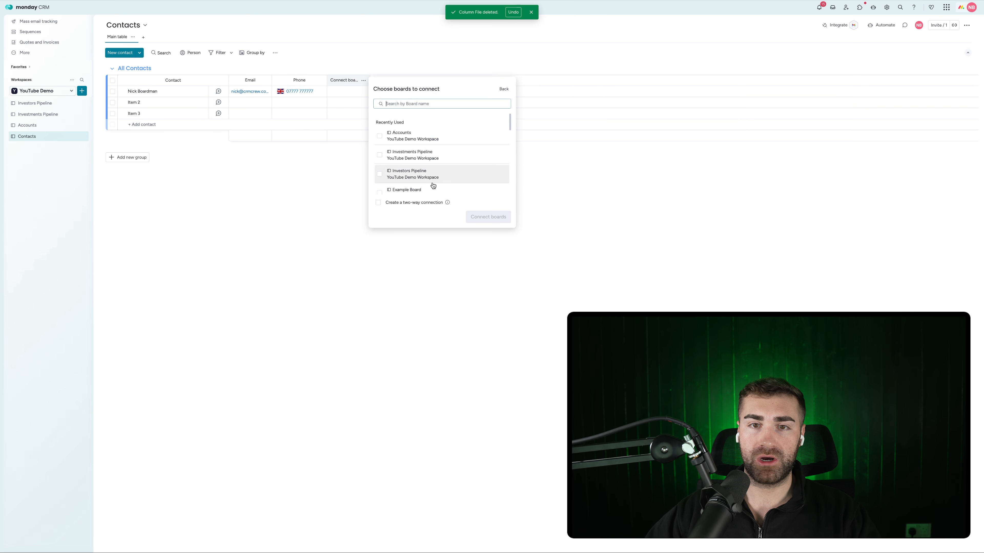
{"action": "left_click", "coordinate": [411, 135]}
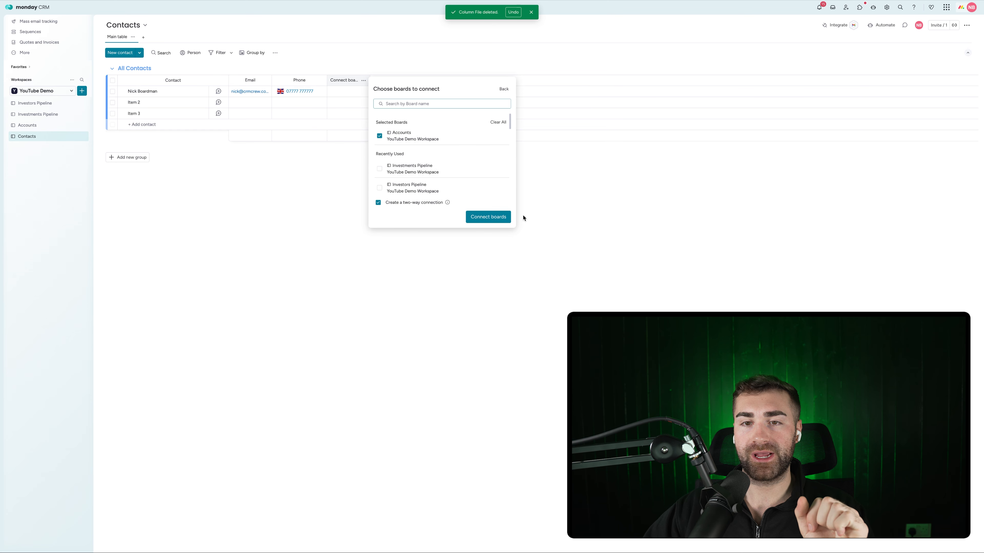
{"action": "left_click", "coordinate": [487, 217]}
{"action": "left_click", "coordinate": [283, 200]}
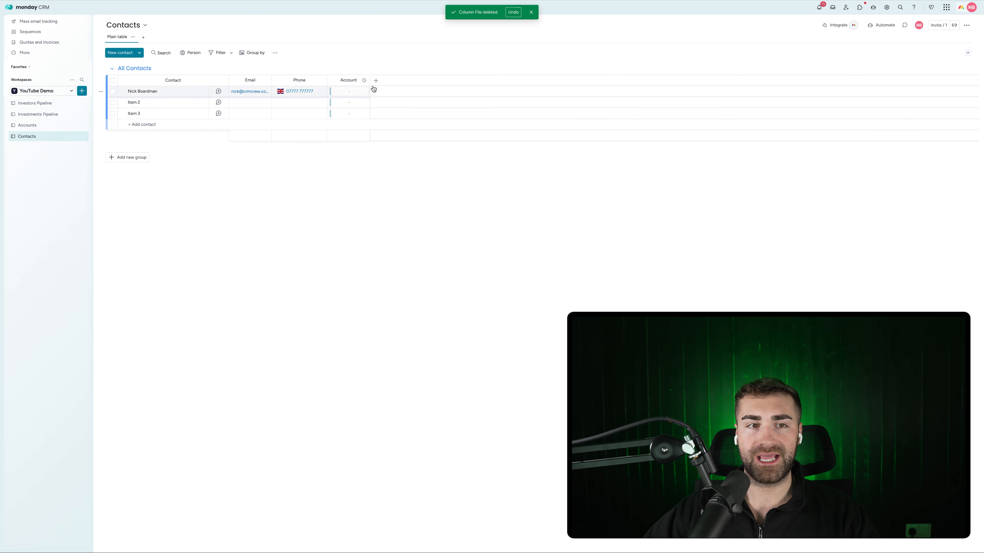
{"action": "left_click", "coordinate": [40, 126]}
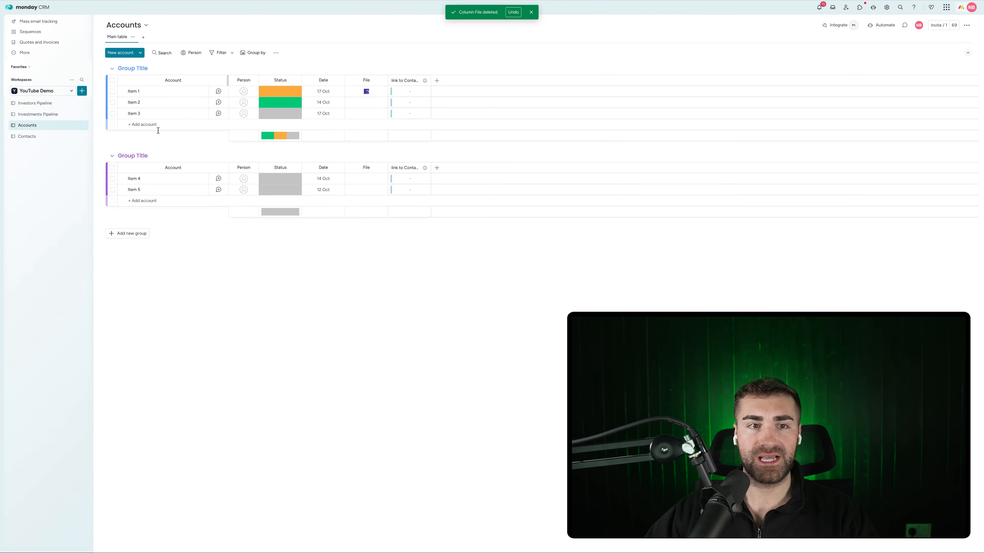
Delete the second group, rename 'link to Contacts' to 'Contacts' and the group 'All Accounts'
{"action": "left_click", "coordinate": [100, 158]}
{"action": "left_click", "coordinate": [132, 303]}
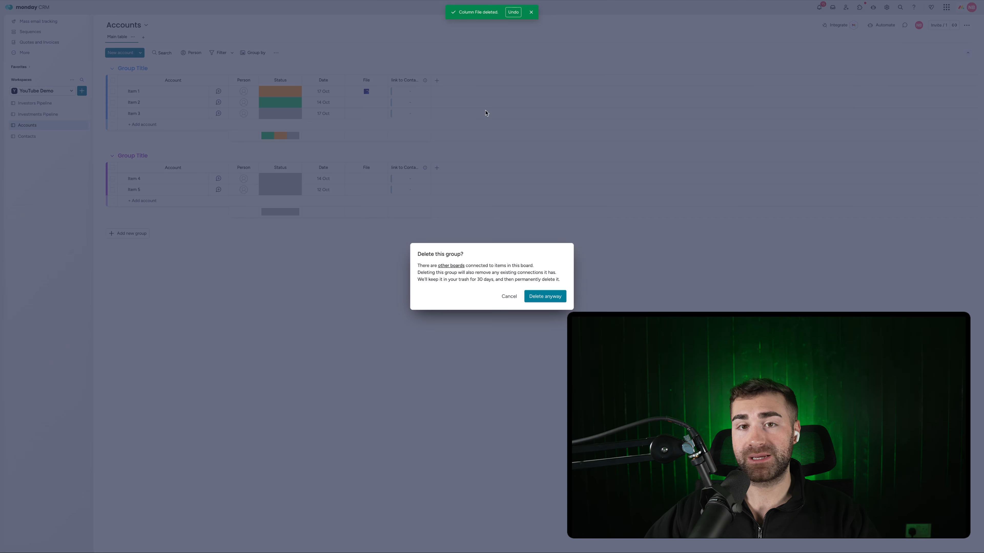
{"action": "left_click", "coordinate": [539, 296]}
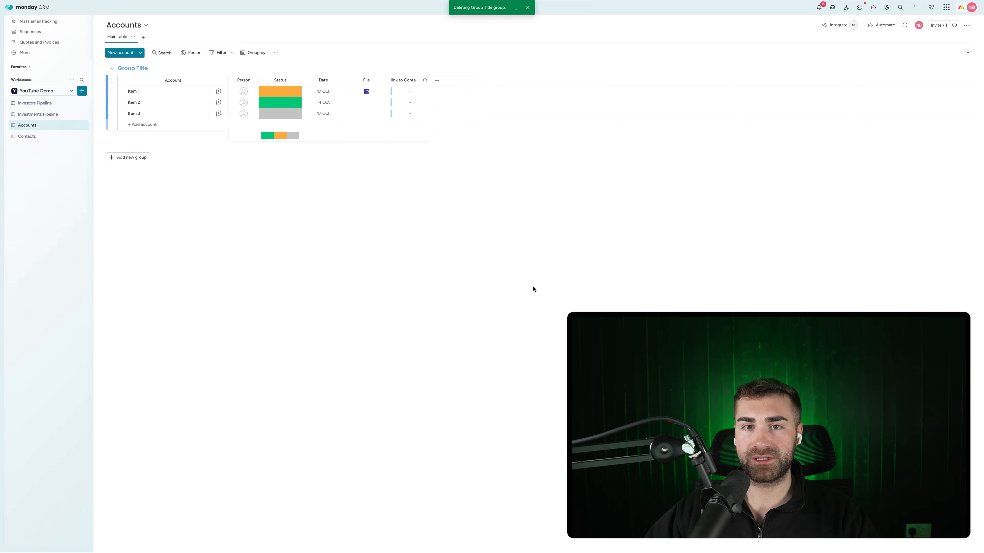
{"action": "double_click", "coordinate": [403, 80]}
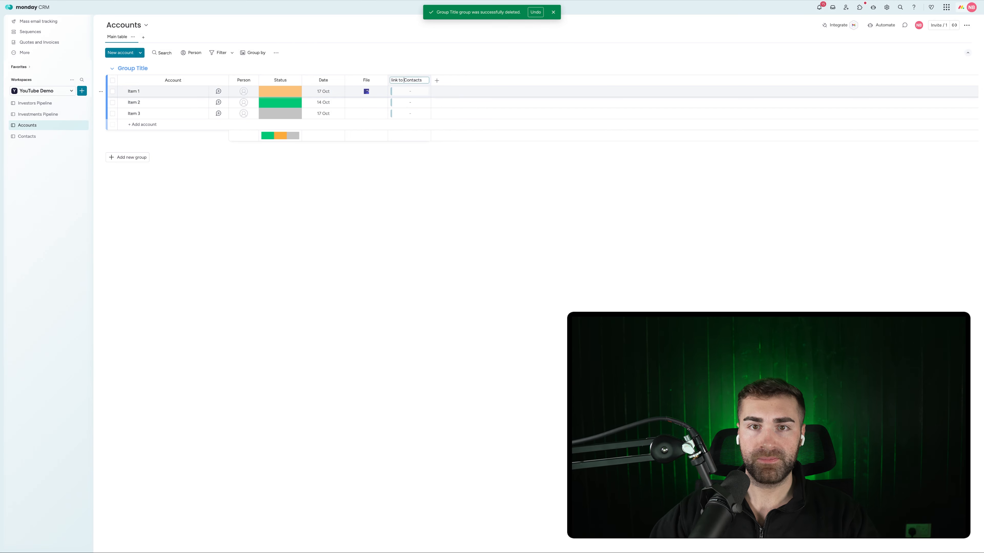
{"action": "key", "text": "super+BackSpace"}
{"action": "key", "text": "Return"}
{"action": "left_click", "coordinate": [130, 68]}
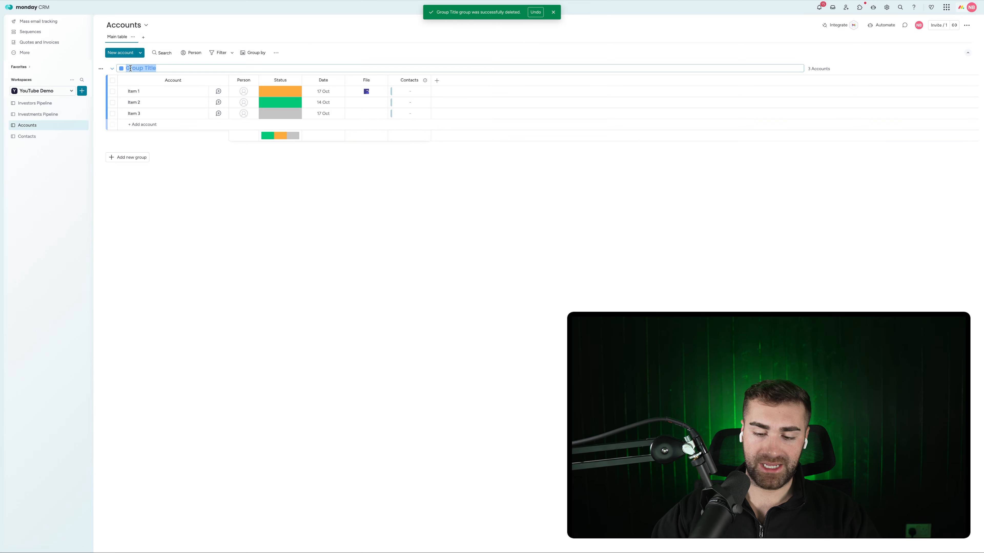
{"action": "key", "text": "Return"}
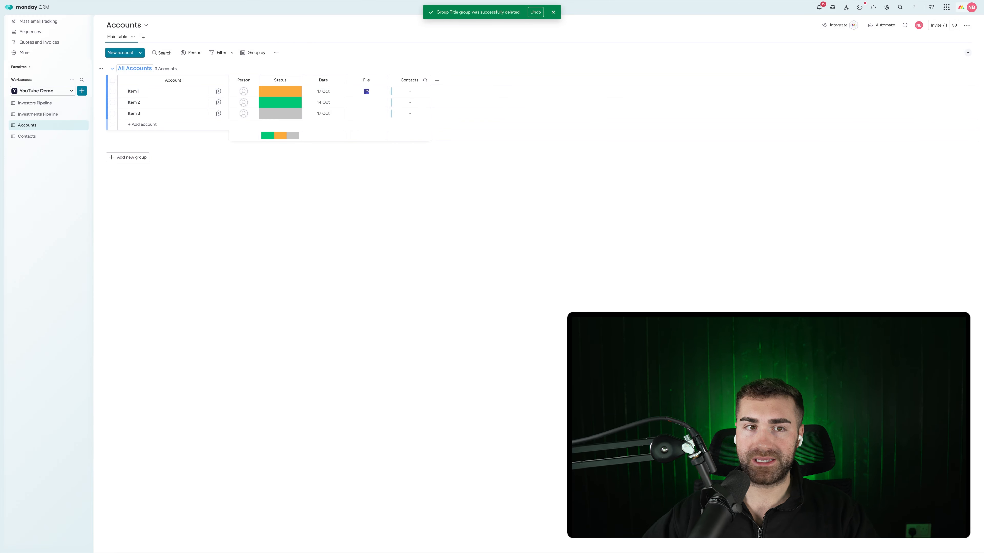
Rename the first account to 'CRMCrew Limited'
{"action": "left_click", "coordinate": [136, 91]}
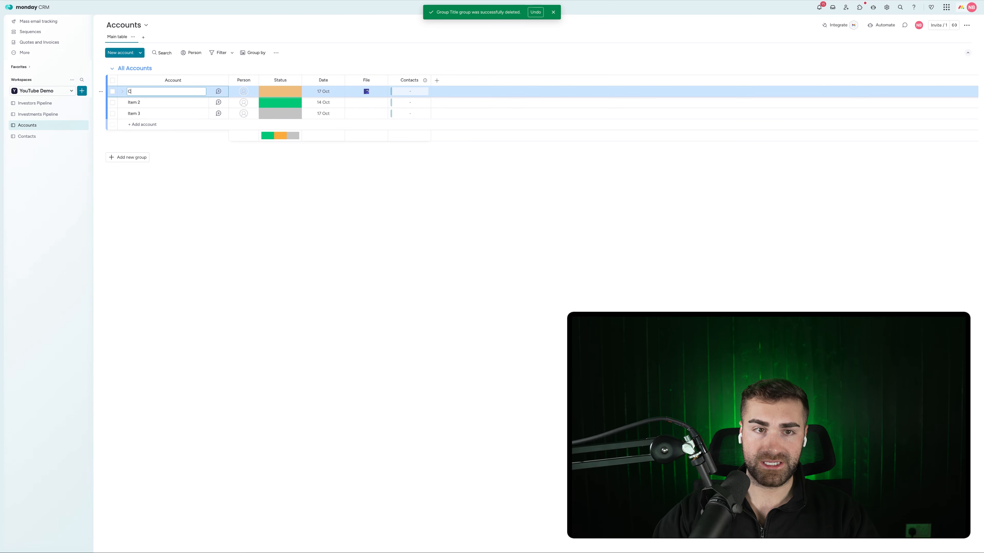
{"action": "type", "text": "CRMCrew Limited"}
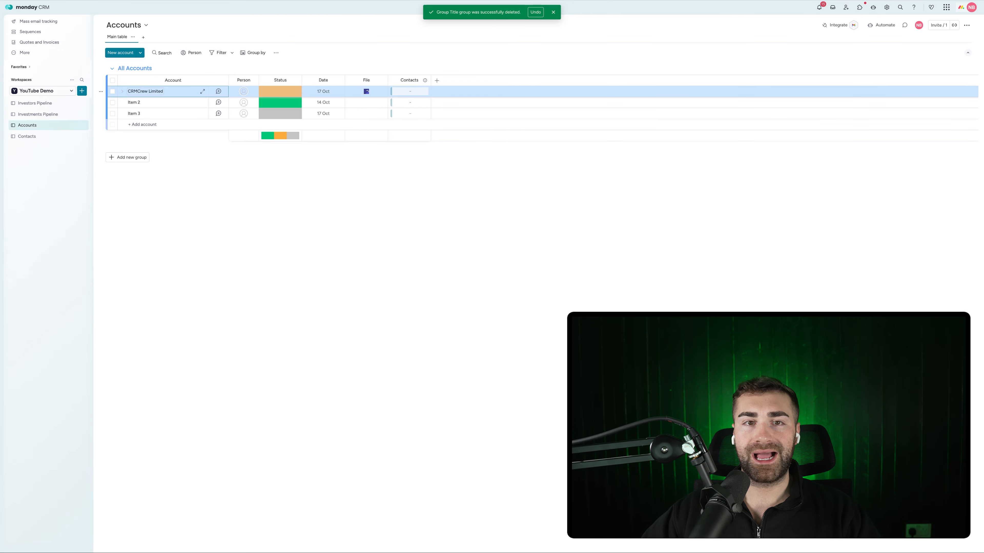
{"action": "key", "text": "Return"}
{"action": "left_click", "coordinate": [436, 80]}
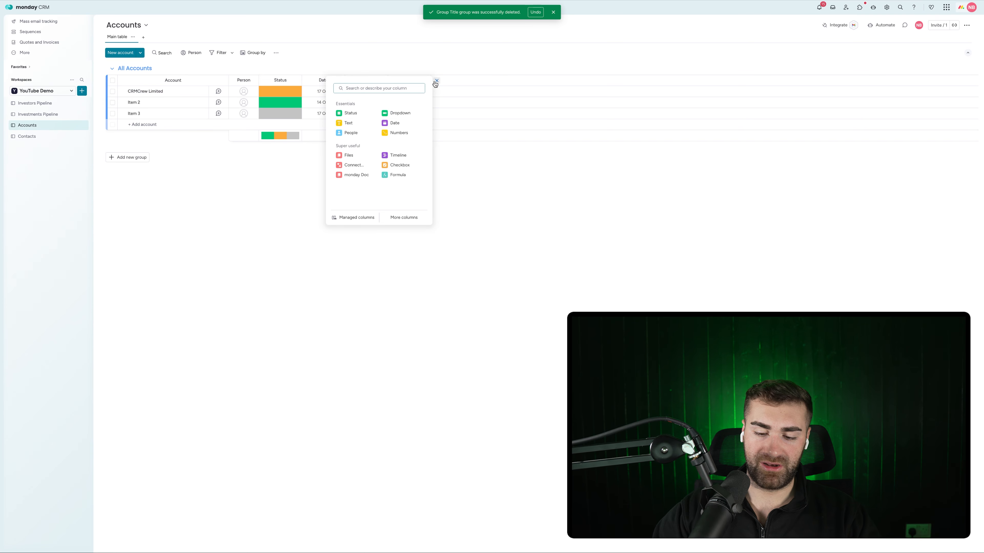
Add a Location column to the Accounts board
{"action": "left_click", "coordinate": [348, 114]}
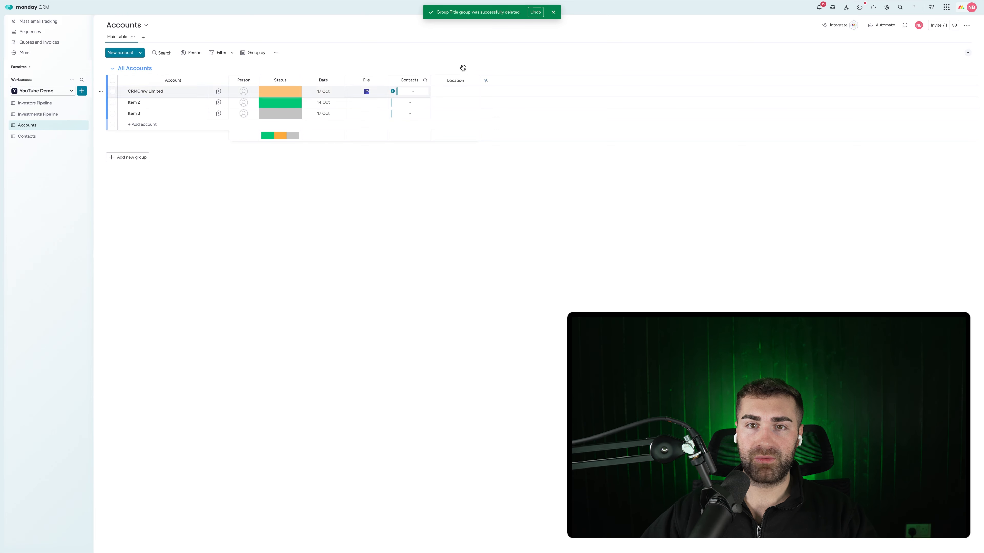
{"action": "left_click", "coordinate": [486, 81]}
{"action": "left_click", "coordinate": [486, 82]}
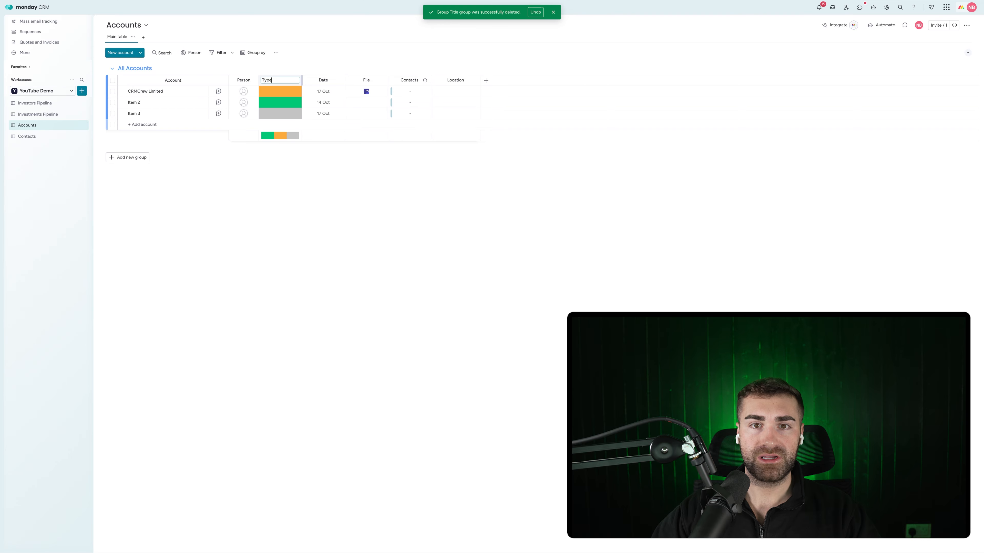
Delete the Date and File columns from Accounts
{"action": "left_click", "coordinate": [339, 80]}
{"action": "left_click", "coordinate": [362, 251]}
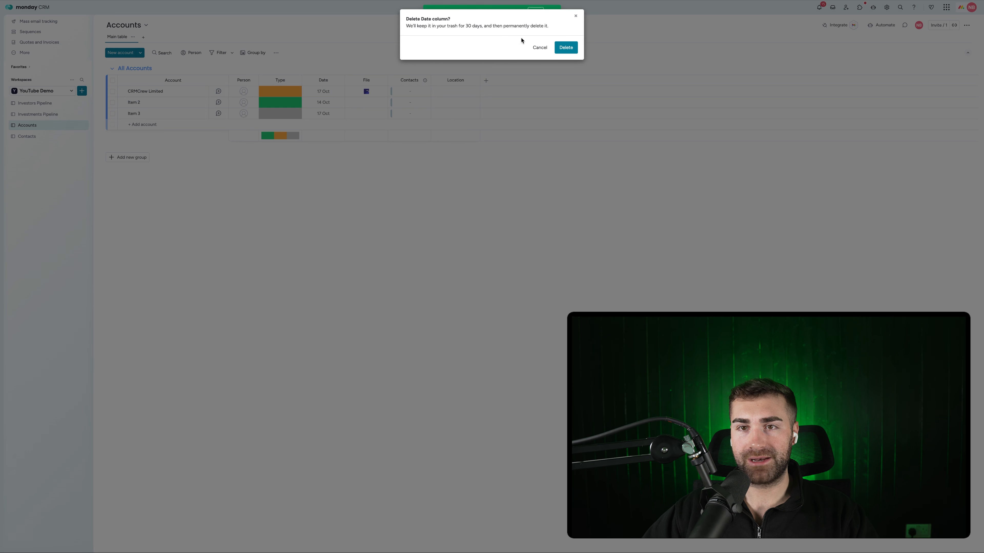
{"action": "left_click", "coordinate": [566, 47]}
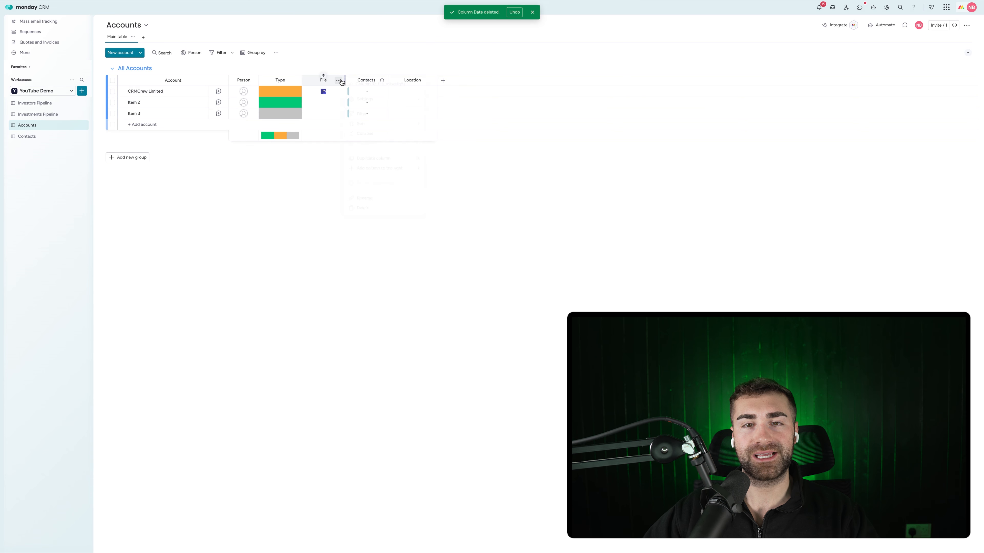
{"action": "left_click", "coordinate": [339, 80]}
{"action": "left_click", "coordinate": [364, 207]}
{"action": "left_click", "coordinate": [566, 47]}
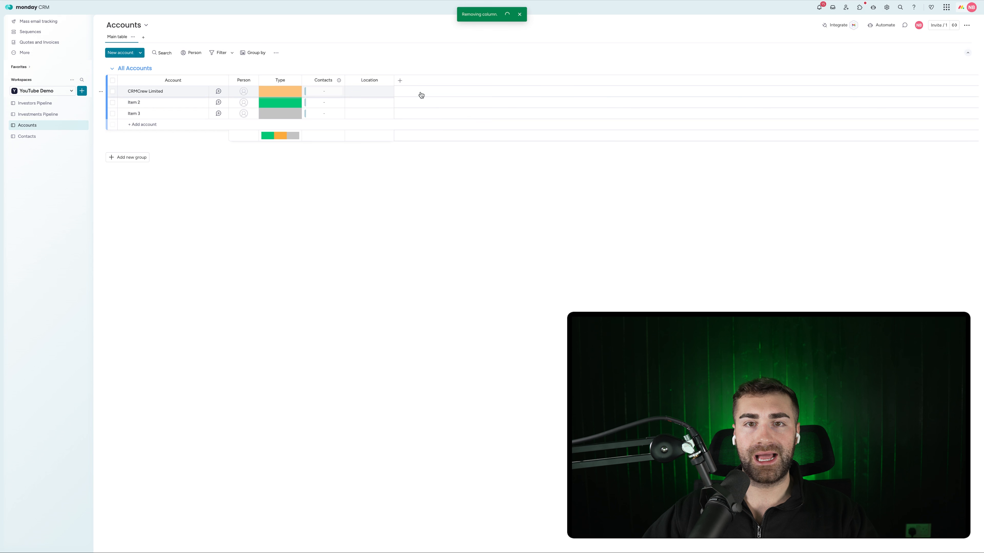
Add a Text column and enter 'crmcrew.com' as CRMCrew Limited's domain
{"action": "left_click", "coordinate": [401, 80]}
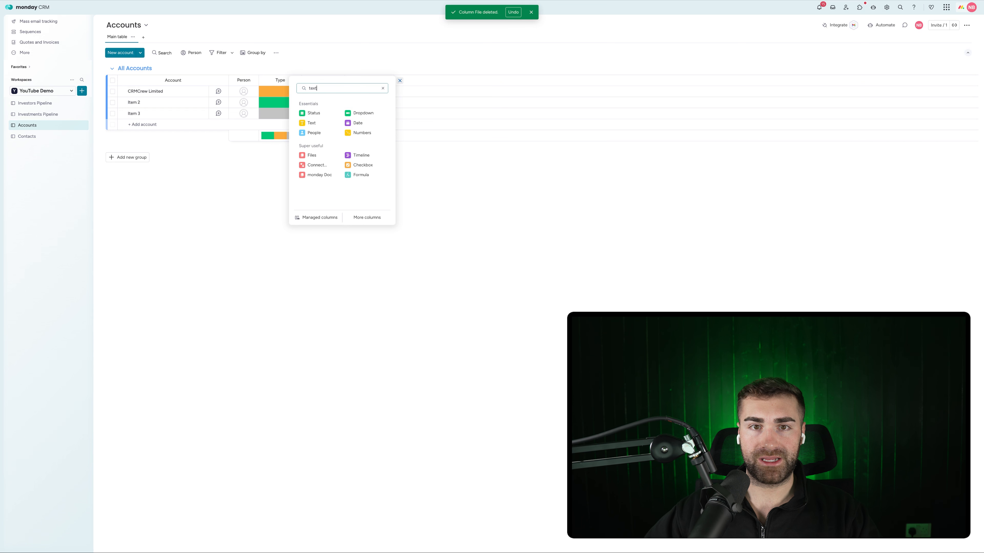
{"action": "left_click", "coordinate": [316, 130]}
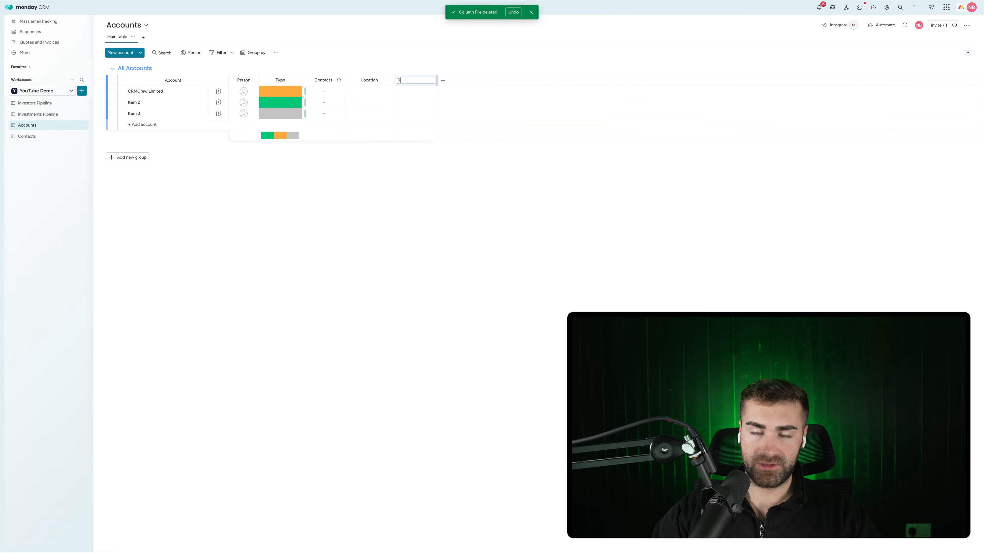
{"action": "left_click", "coordinate": [416, 92]}
{"action": "type", "text": "crmcre"}
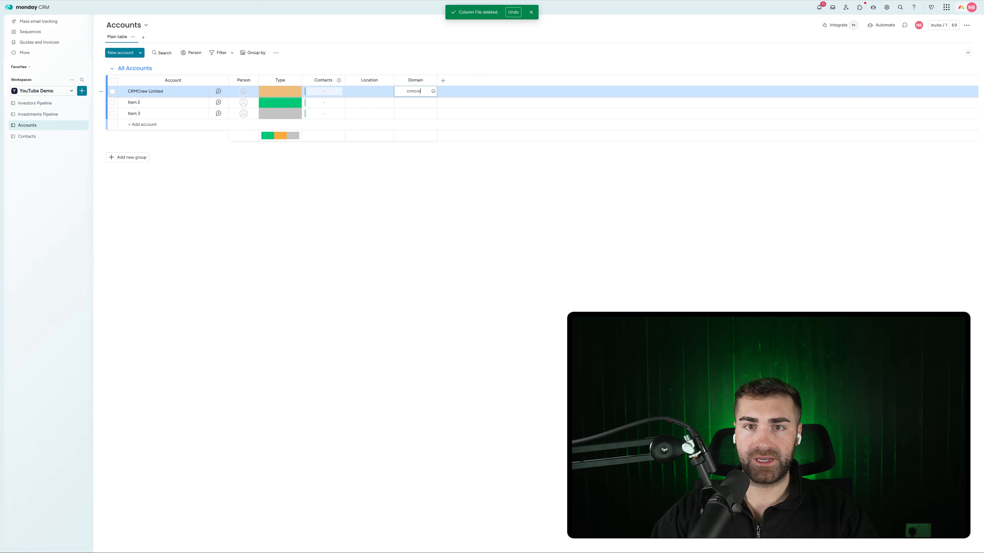
{"action": "type", "text": "w.com"}
{"action": "key", "text": "Return"}
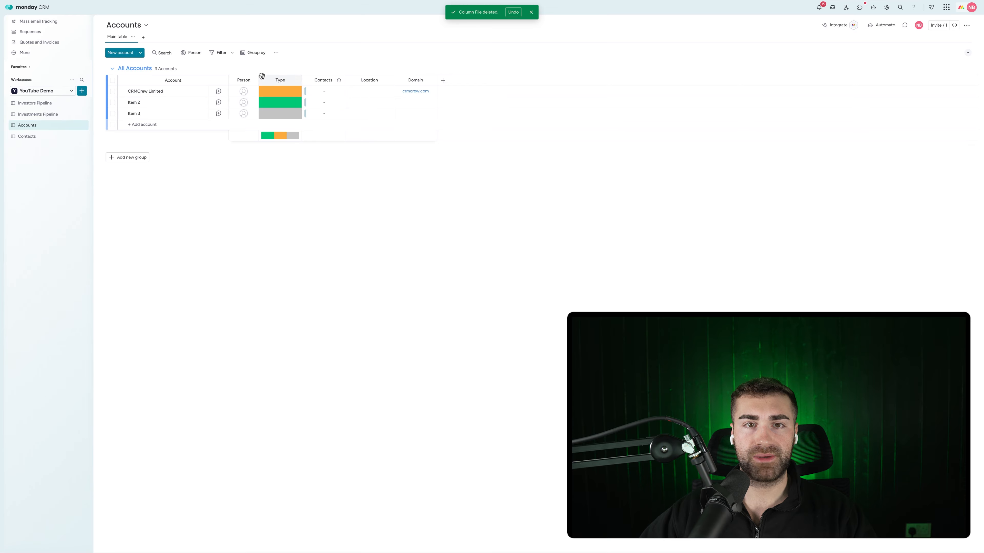
Delete the Type and Person columns from Accounts
{"action": "left_click", "coordinate": [285, 92]}
{"action": "left_click", "coordinate": [279, 76]}
{"action": "left_click", "coordinate": [296, 80]}
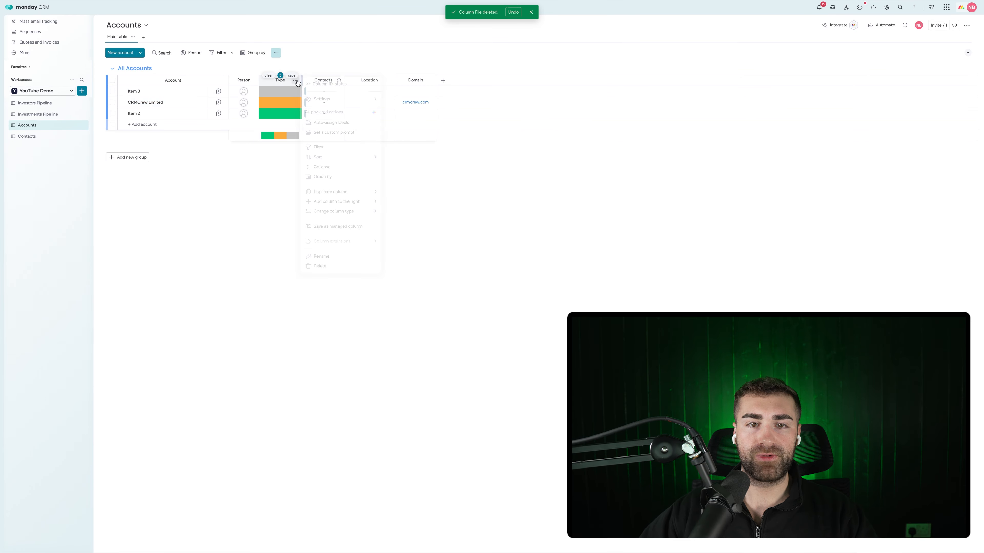
{"action": "left_click", "coordinate": [343, 266]}
{"action": "left_click", "coordinate": [565, 48]}
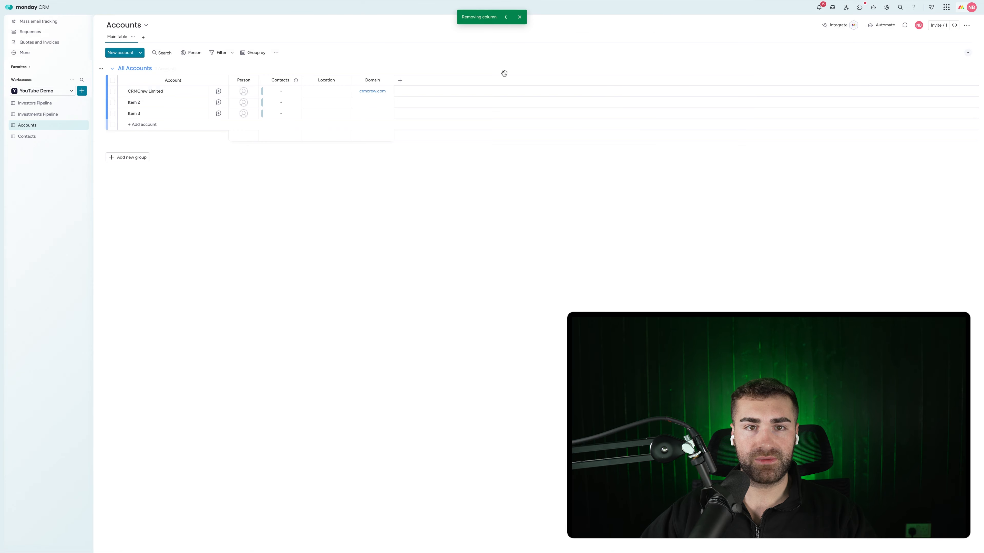
{"action": "left_click", "coordinate": [253, 81]}
{"action": "left_click", "coordinate": [283, 242]}
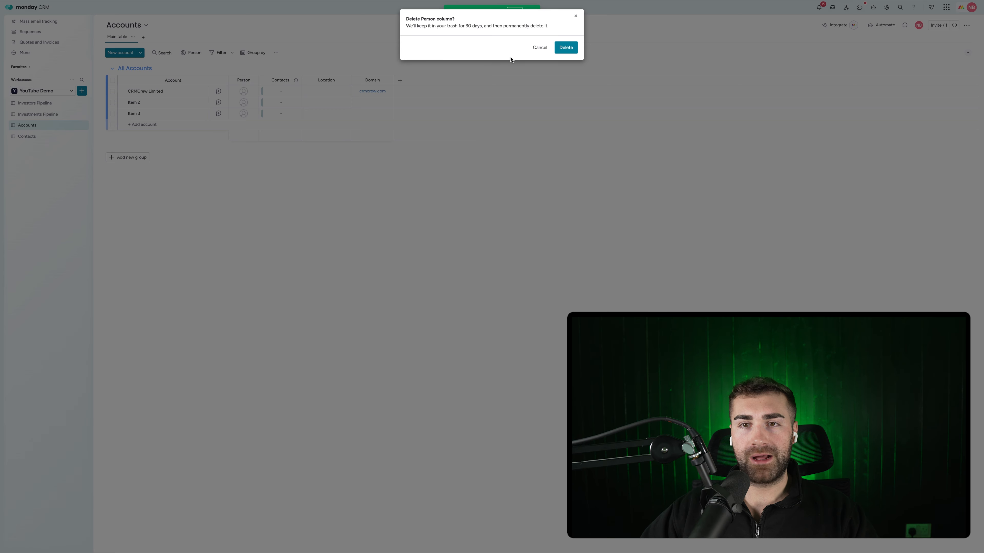
{"action": "left_click", "coordinate": [560, 51]}
Link the first contact's Account to CRMCrew Limited
{"action": "left_click", "coordinate": [48, 136]}
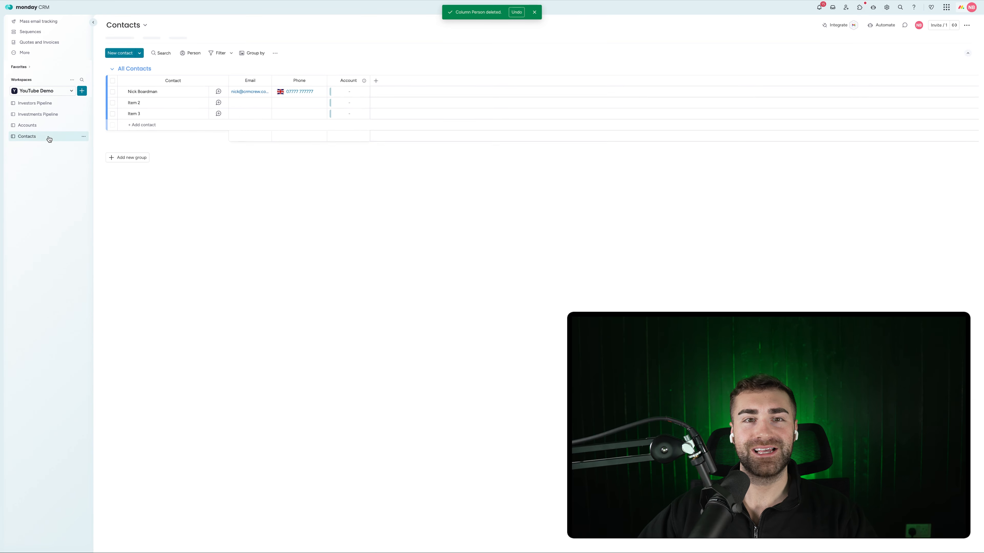
{"action": "left_click", "coordinate": [47, 127]}
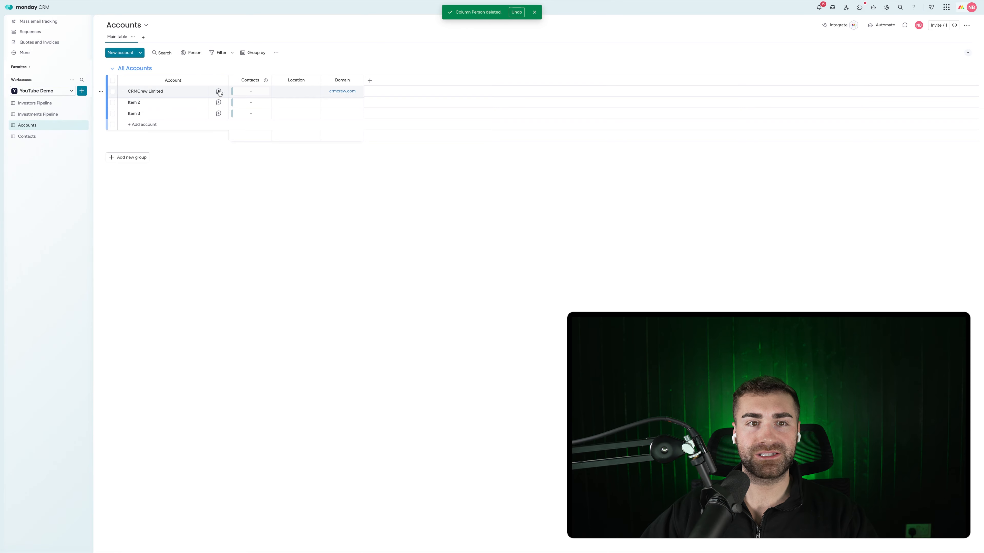
{"action": "left_click", "coordinate": [25, 137]}
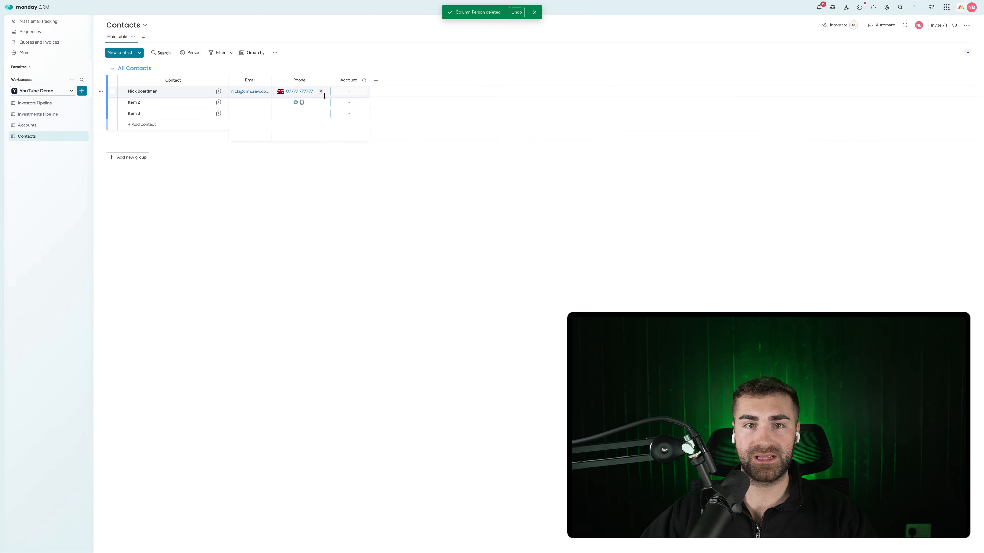
{"action": "left_click", "coordinate": [335, 92]}
{"action": "left_click", "coordinate": [334, 91]}
{"action": "left_click", "coordinate": [297, 173]}
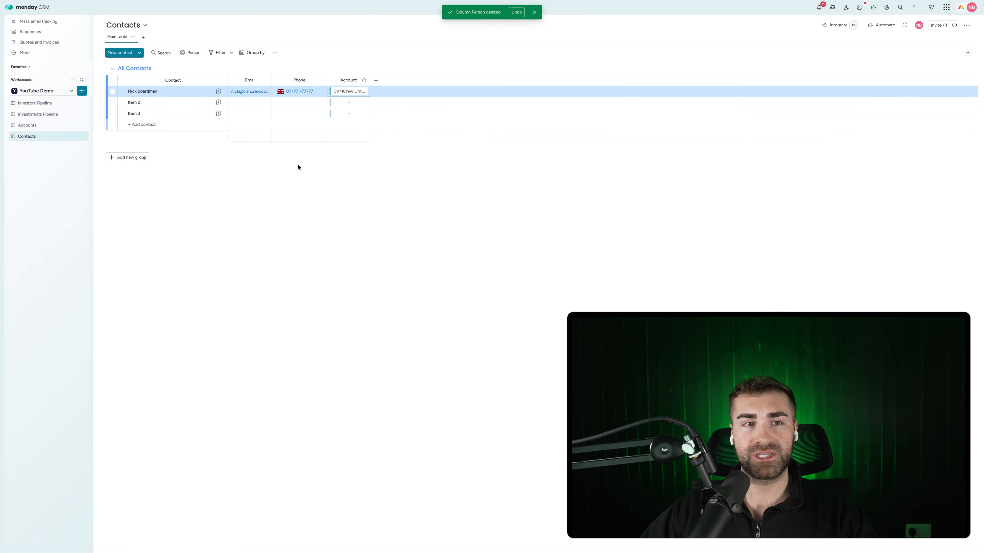
Check the link on the Accounts board, then return to the Investments Pipeline
{"action": "left_click", "coordinate": [37, 114]}
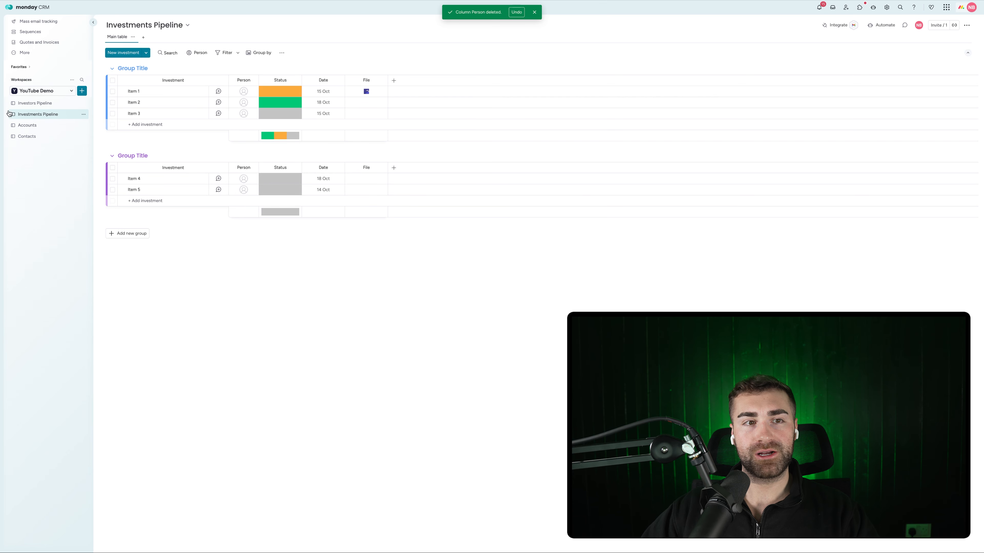
{"action": "left_click", "coordinate": [26, 125]}
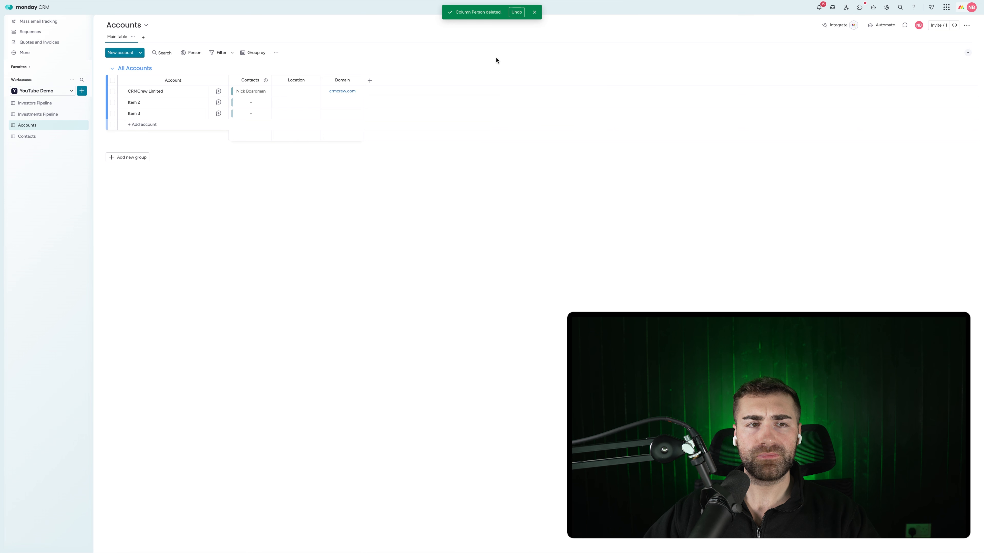
{"action": "left_click", "coordinate": [38, 114]}
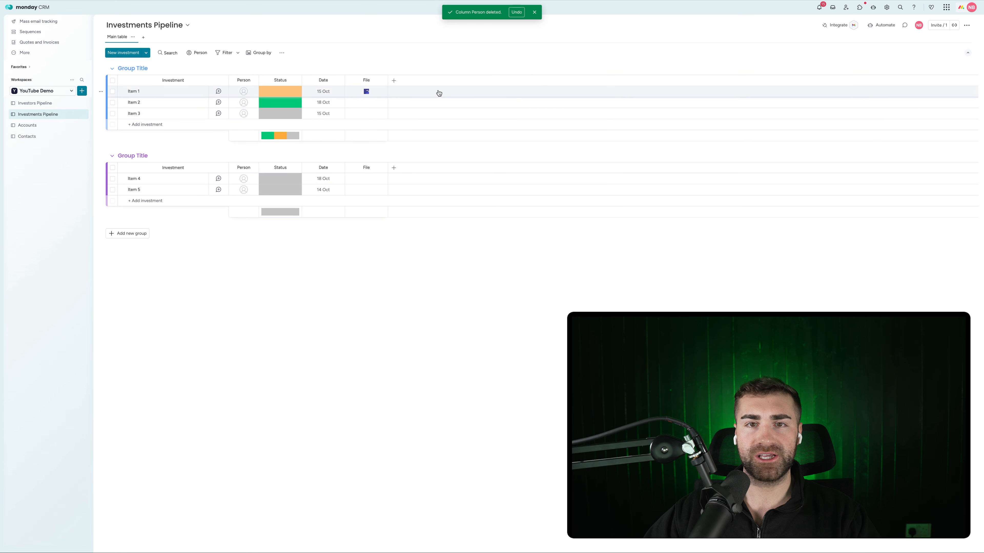
Add a Connect boards column linked one-way to the Contacts board, skipping the mirror column
{"action": "left_click", "coordinate": [393, 81]}
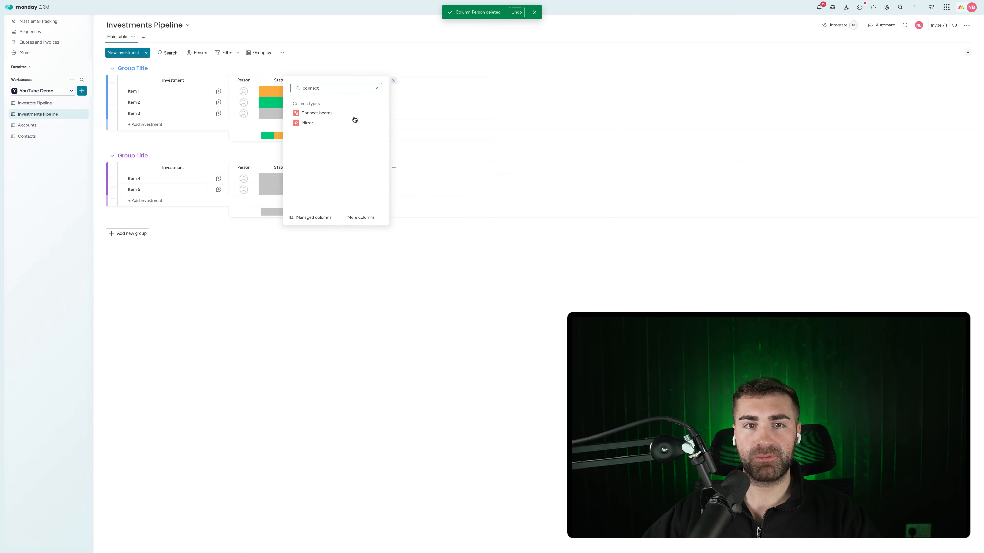
{"action": "left_click", "coordinate": [322, 115]}
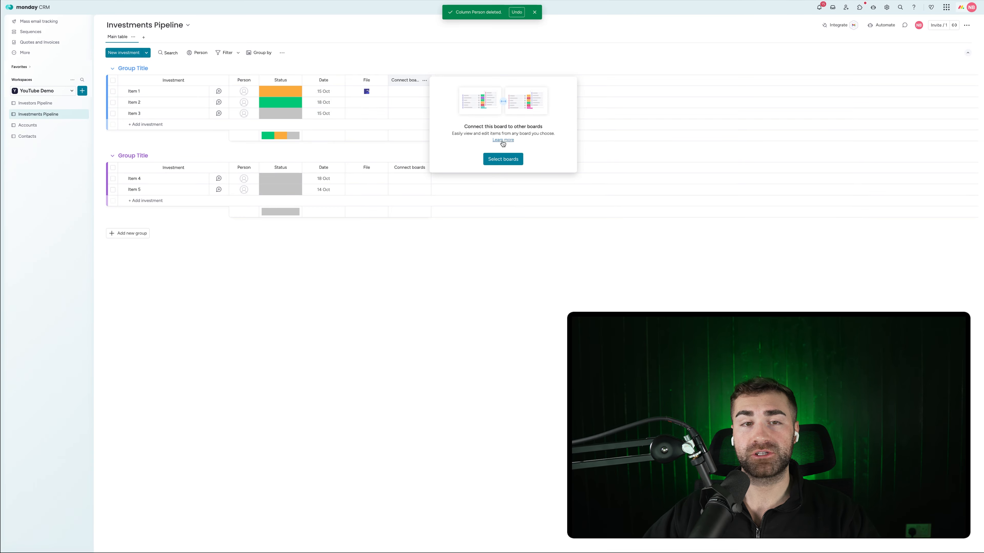
{"action": "left_click", "coordinate": [485, 156]}
{"action": "left_click", "coordinate": [467, 133]}
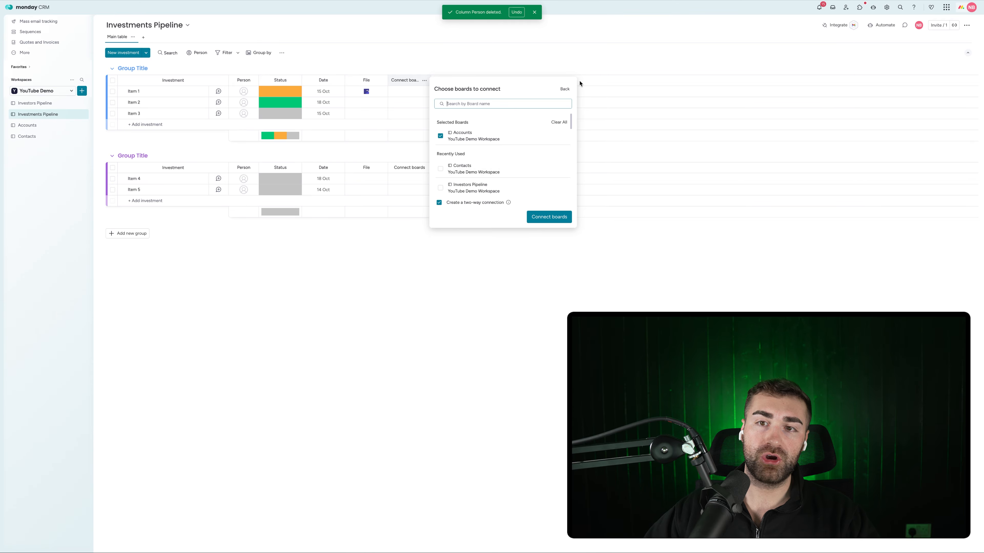
{"action": "left_click", "coordinate": [565, 88]}
{"action": "left_click", "coordinate": [503, 158]}
{"action": "left_click", "coordinate": [503, 155]}
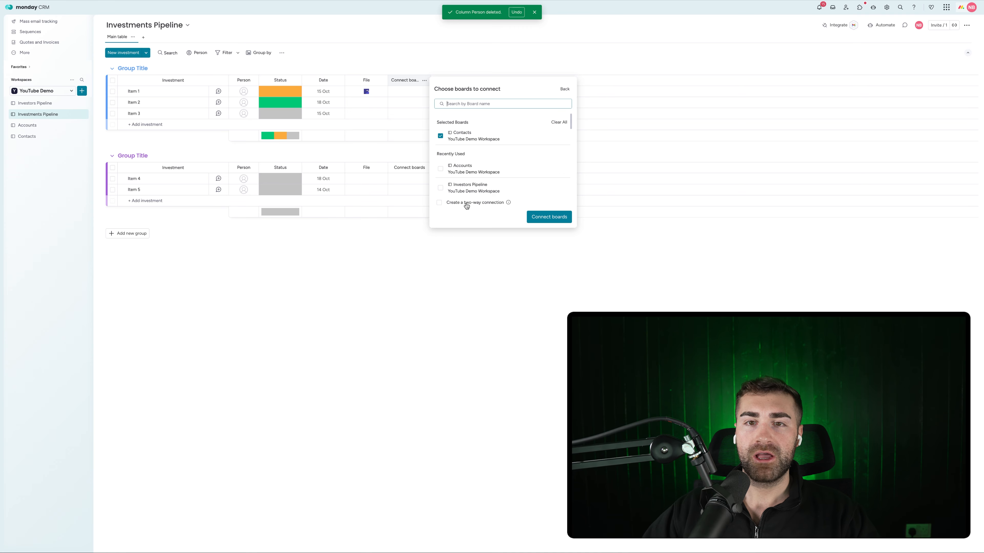
{"action": "left_click", "coordinate": [553, 221]}
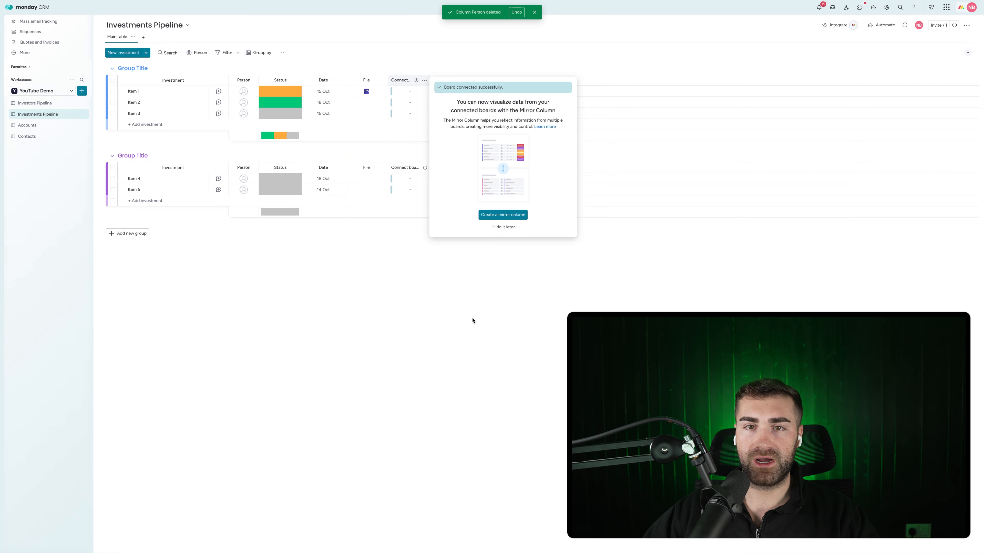
{"action": "left_click", "coordinate": [472, 323]}
Rename the column to Contact and link Item 1 to the first contact
{"action": "left_click", "coordinate": [406, 81]}
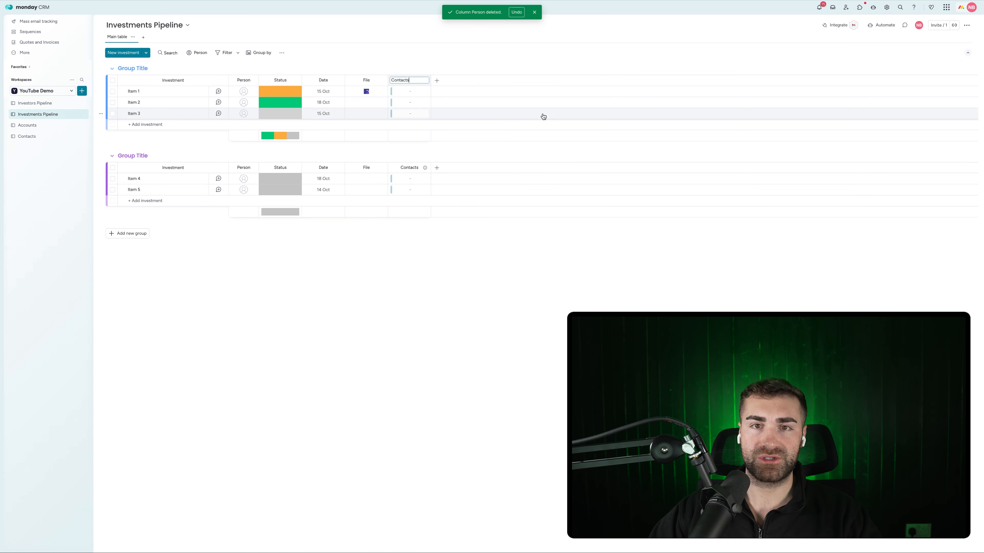
{"action": "key", "text": "BackSpace"}
{"action": "key", "text": "Return"}
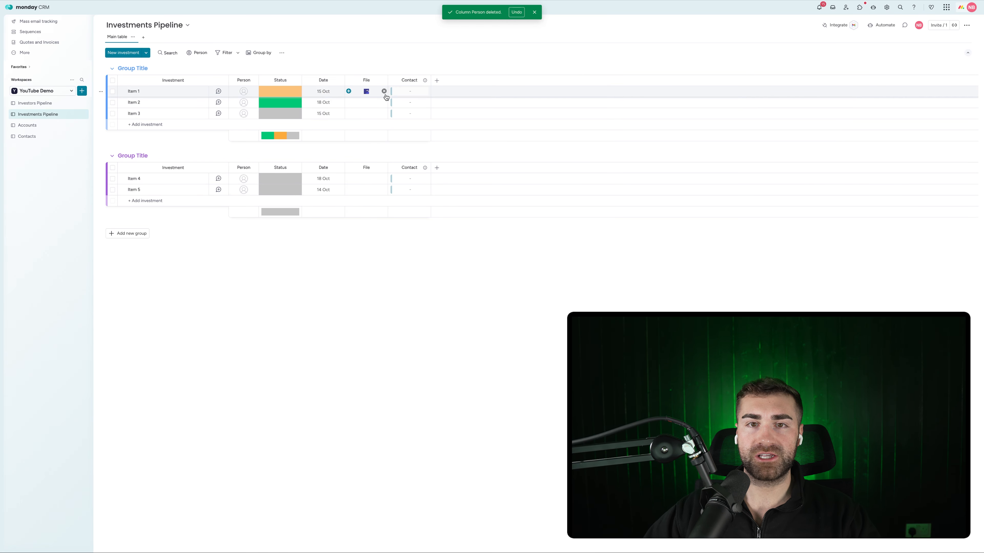
{"action": "left_click", "coordinate": [391, 92]}
{"action": "left_click", "coordinate": [359, 173]}
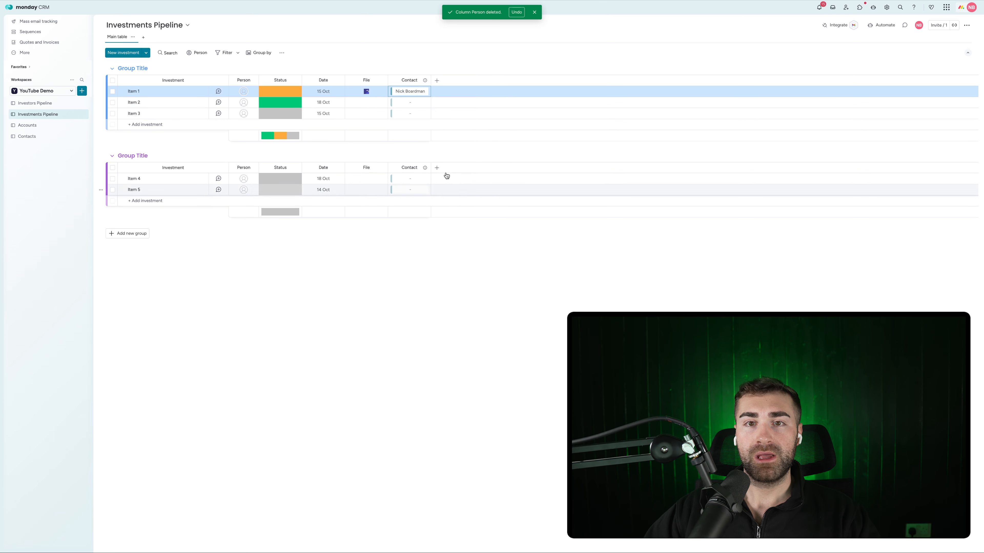
{"action": "left_click", "coordinate": [437, 81]}
Add a Mirror column showing the contact's Account through the Contact column
{"action": "type", "text": "mirror"}
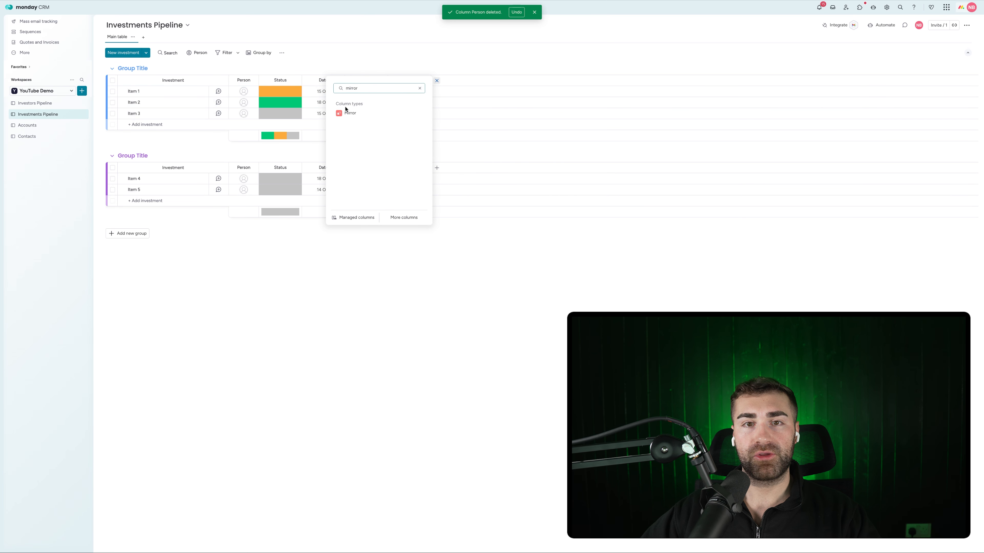
{"action": "left_click", "coordinate": [350, 113]}
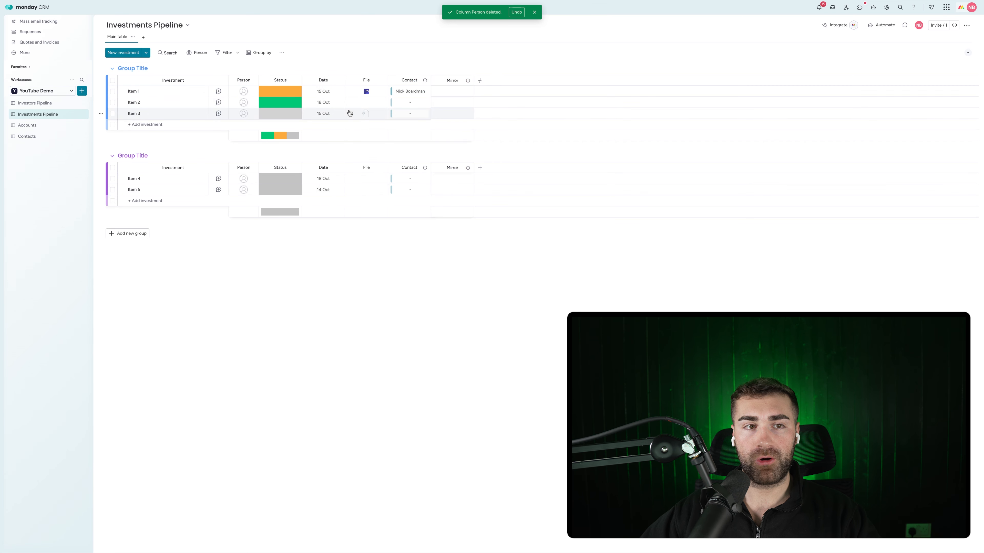
{"action": "left_click", "coordinate": [452, 113]}
{"action": "left_click", "coordinate": [534, 167]}
{"action": "left_click", "coordinate": [494, 97]}
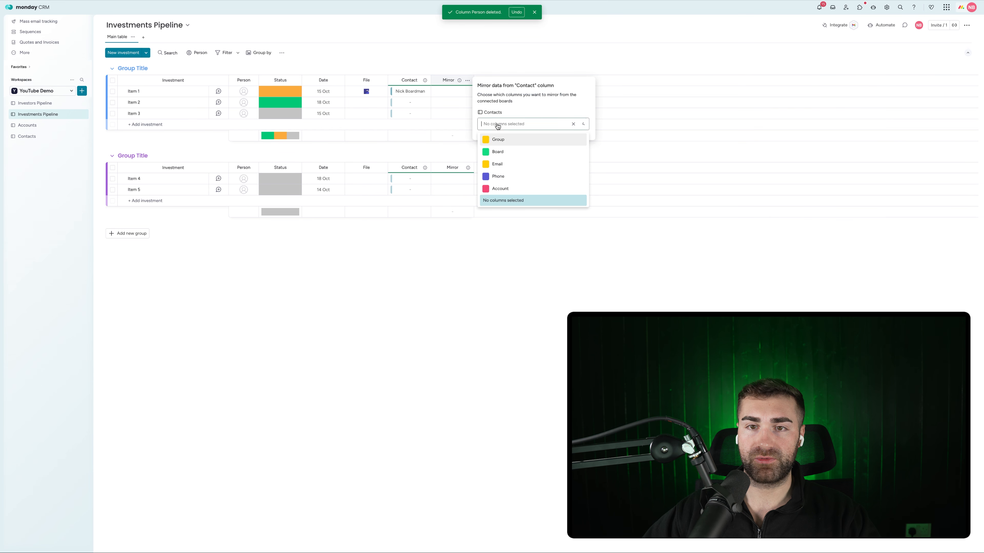
{"action": "left_click", "coordinate": [499, 188]}
{"action": "left_click", "coordinate": [413, 266]}
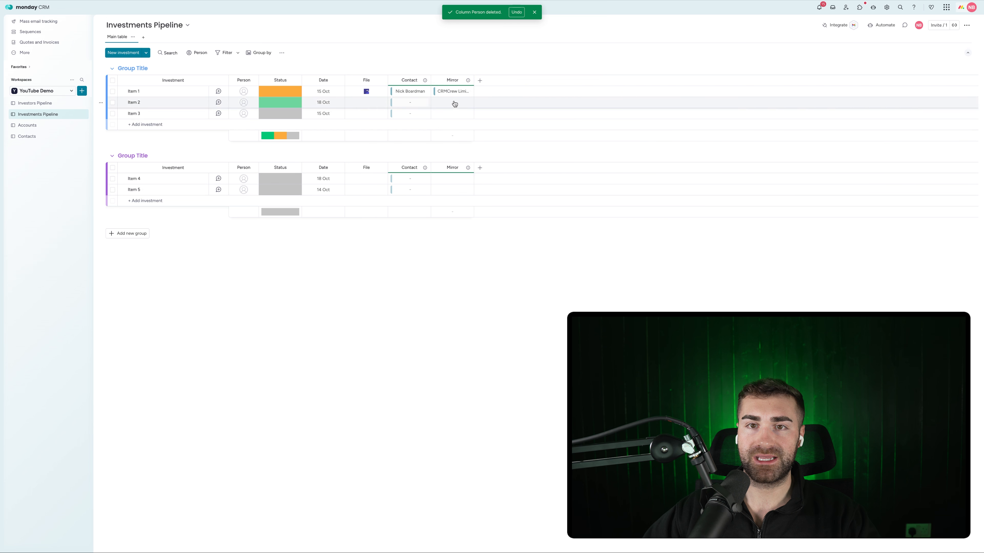
Rename the Mirror column to Account and widen it and the Contact column
{"action": "double_click", "coordinate": [475, 80]}
{"action": "left_click", "coordinate": [463, 80]}
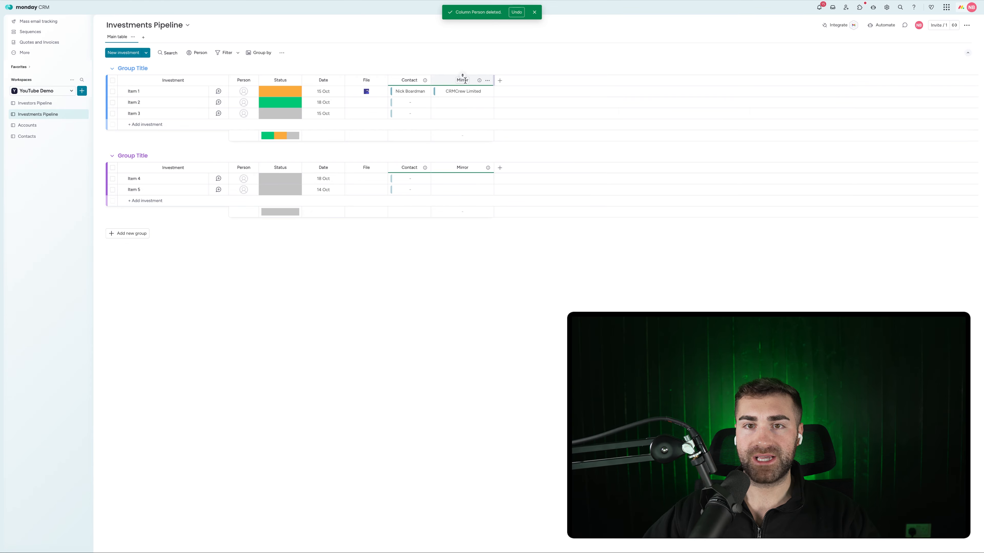
{"action": "type", "text": "Account"}
{"action": "key", "text": "Return"}
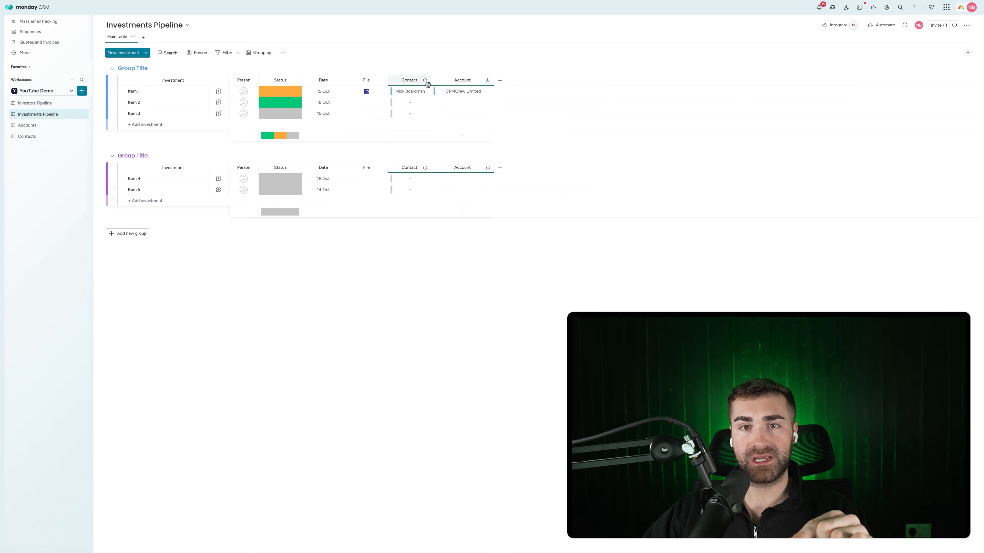
{"action": "left_click_drag", "start_coordinate": [431, 80], "coordinate": [461, 80]}
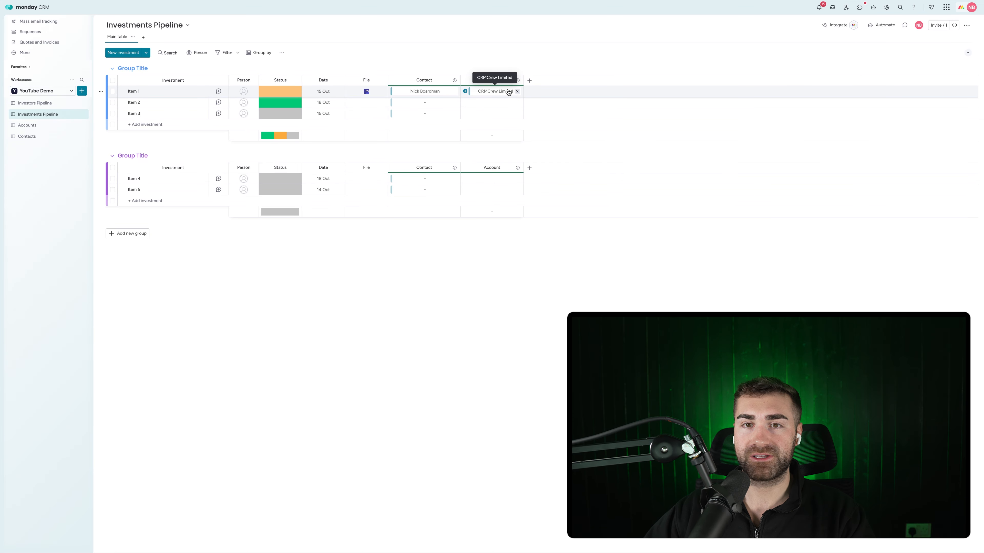
Add a board-connection column and delete the mirrored Account column
{"action": "left_click", "coordinate": [530, 81]}
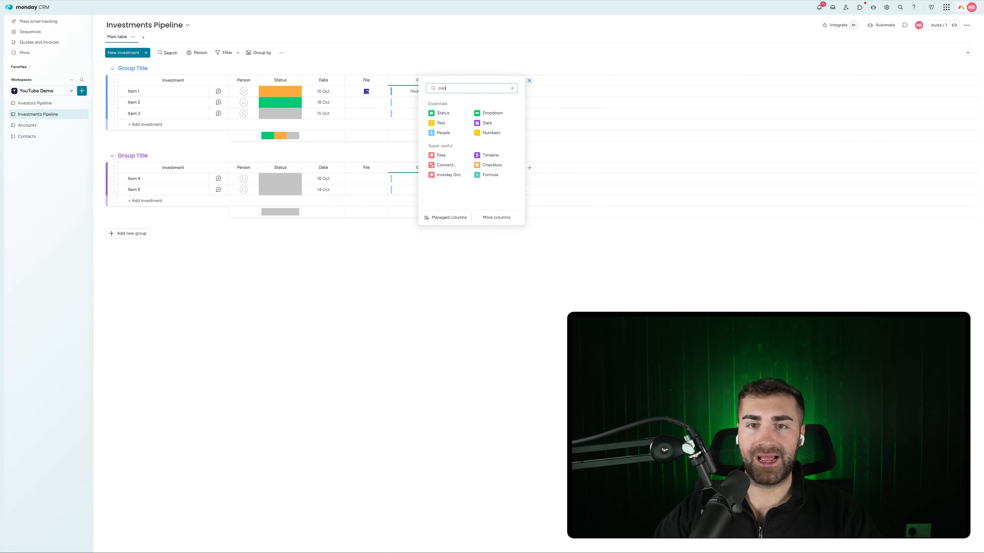
{"action": "left_click", "coordinate": [497, 120]}
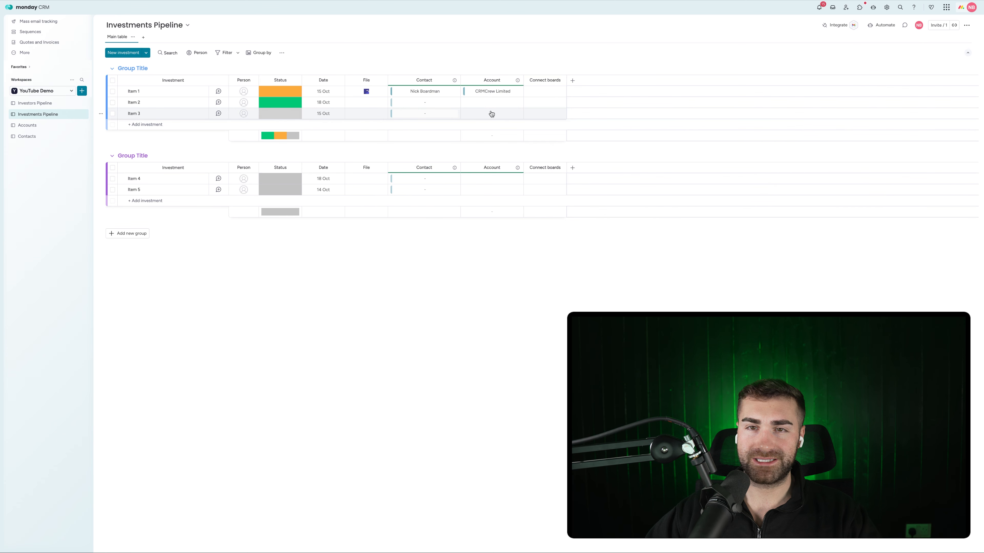
{"action": "left_click", "coordinate": [517, 80]}
{"action": "left_click", "coordinate": [540, 218]}
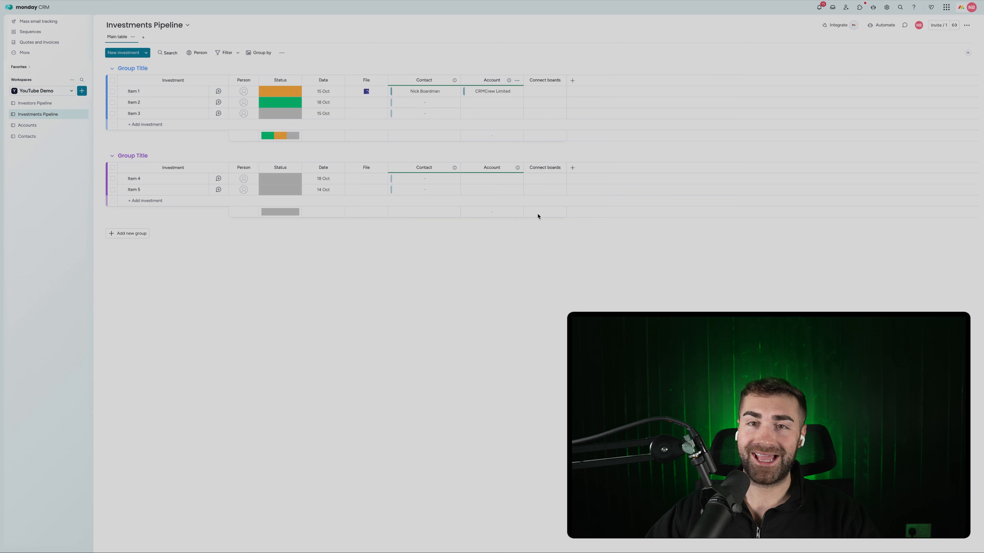
{"action": "left_click", "coordinate": [566, 47]}
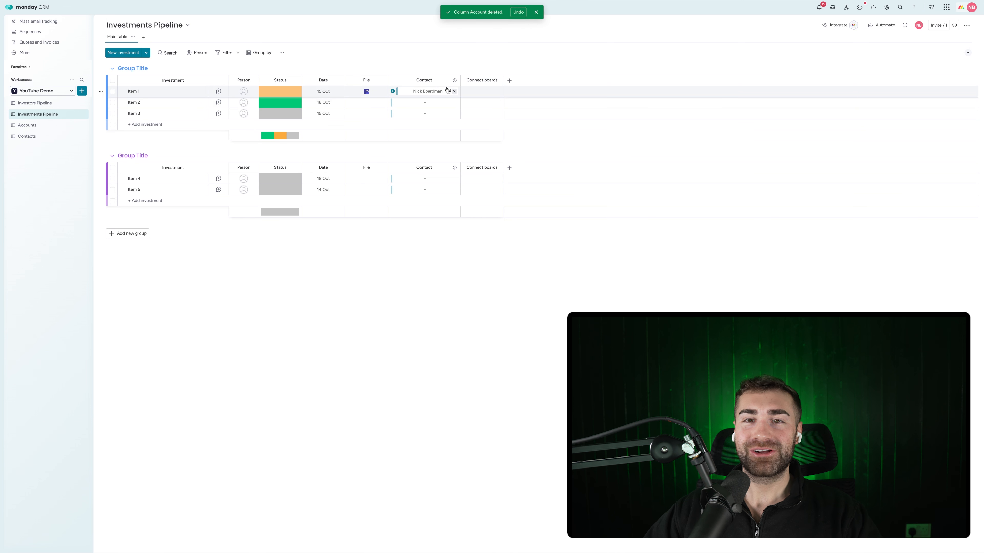
Connect the new column to Accounts, link Item 1 to CRMCrew Limited, and widen it
{"action": "left_click", "coordinate": [483, 91]}
{"action": "left_click", "coordinate": [576, 159]}
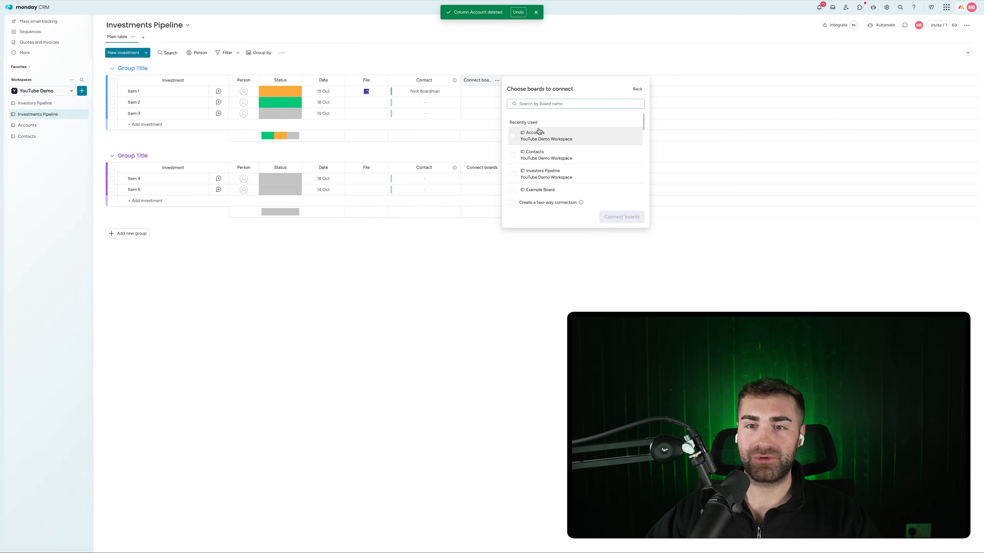
{"action": "left_click", "coordinate": [530, 134]}
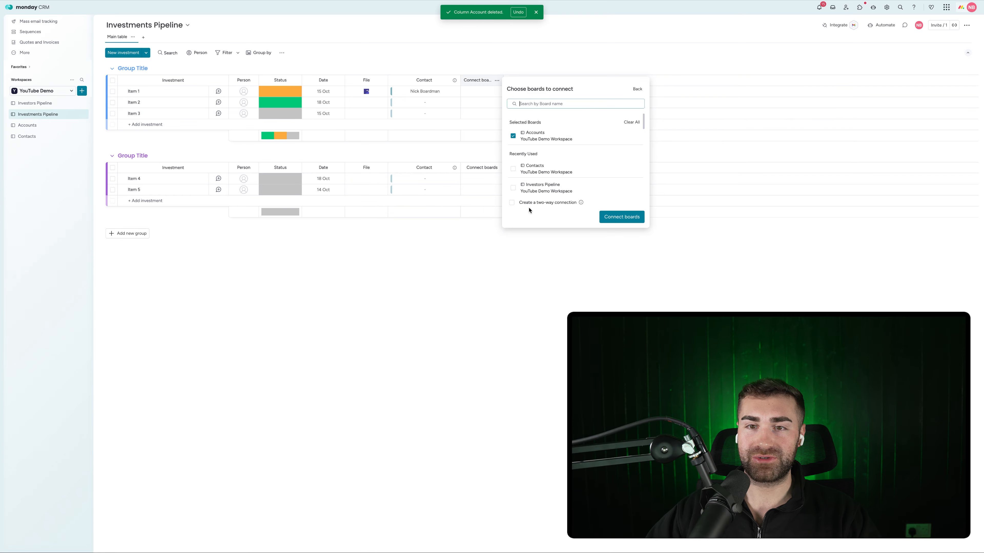
{"action": "left_click", "coordinate": [619, 217]}
{"action": "left_click", "coordinate": [430, 295]}
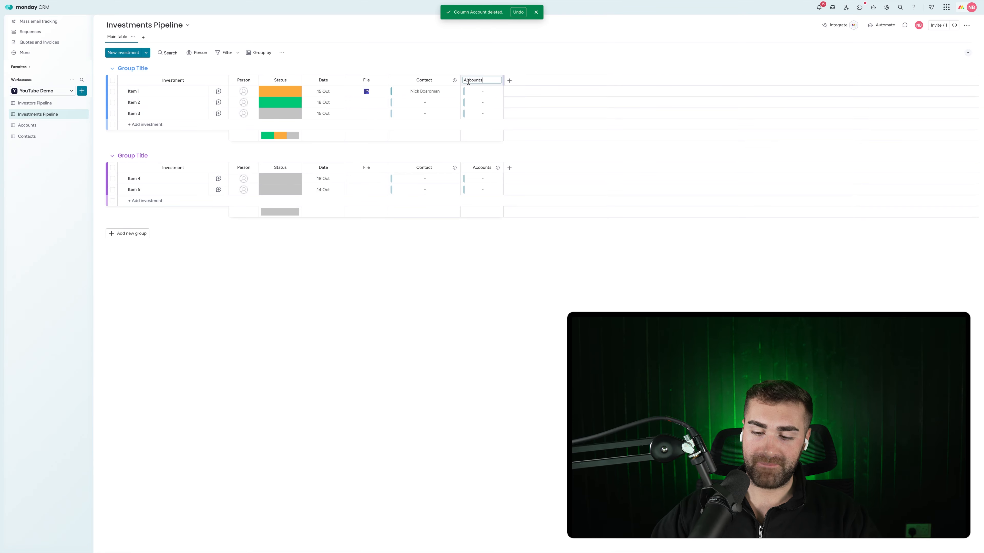
{"action": "left_click", "coordinate": [467, 92]}
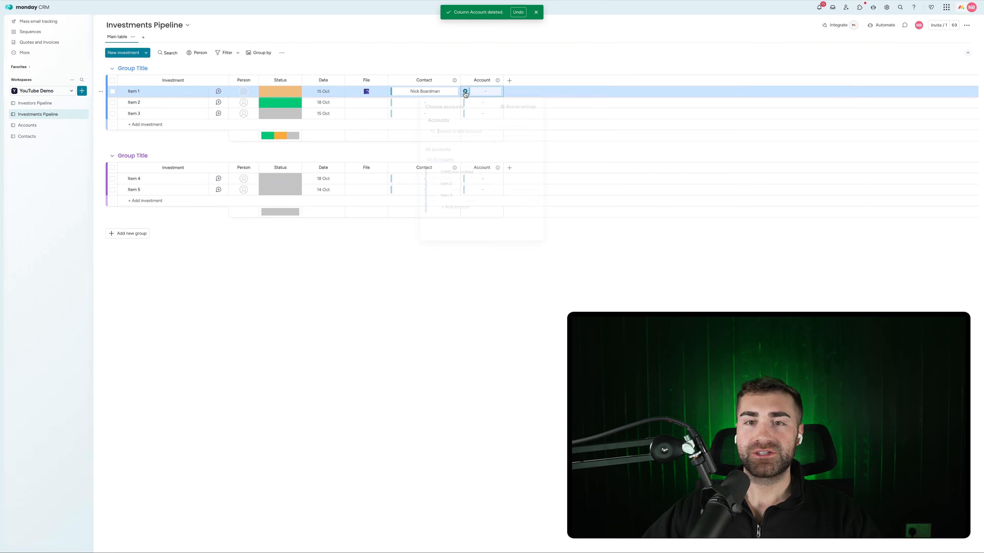
{"action": "left_click", "coordinate": [431, 173]}
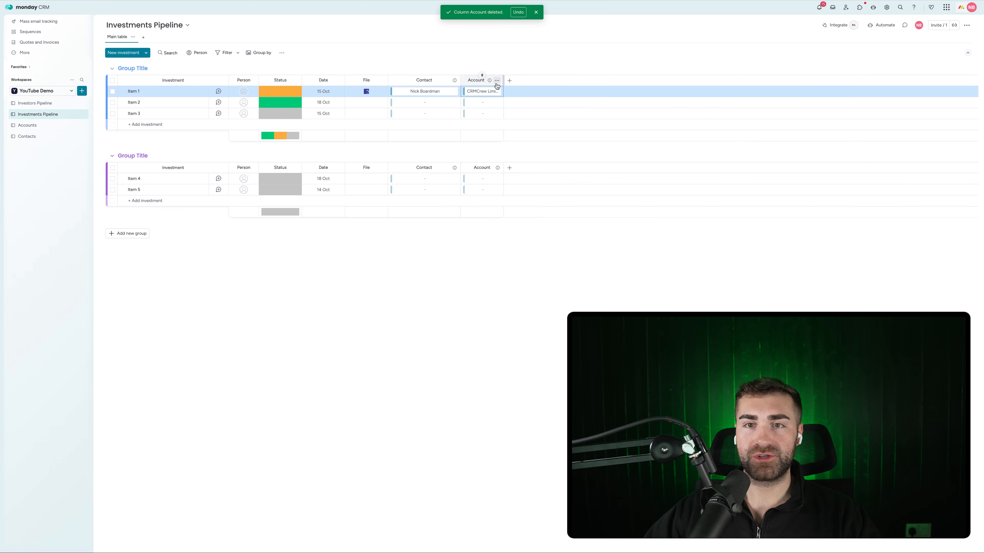
{"action": "left_click_drag", "start_coordinate": [503, 80], "coordinate": [532, 80]}
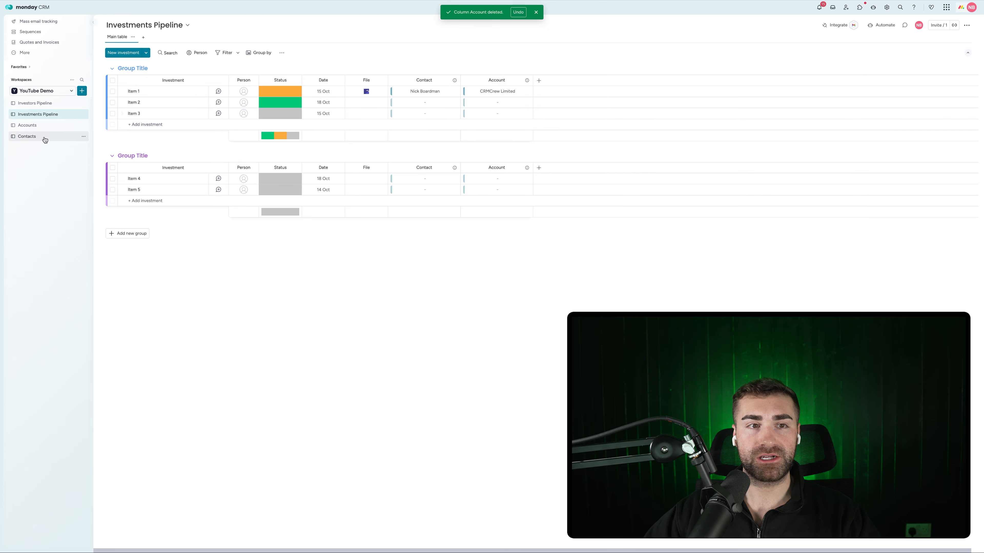
On the Accounts board, remove 'link to' from the Investments link column title
{"action": "left_click", "coordinate": [54, 126]}
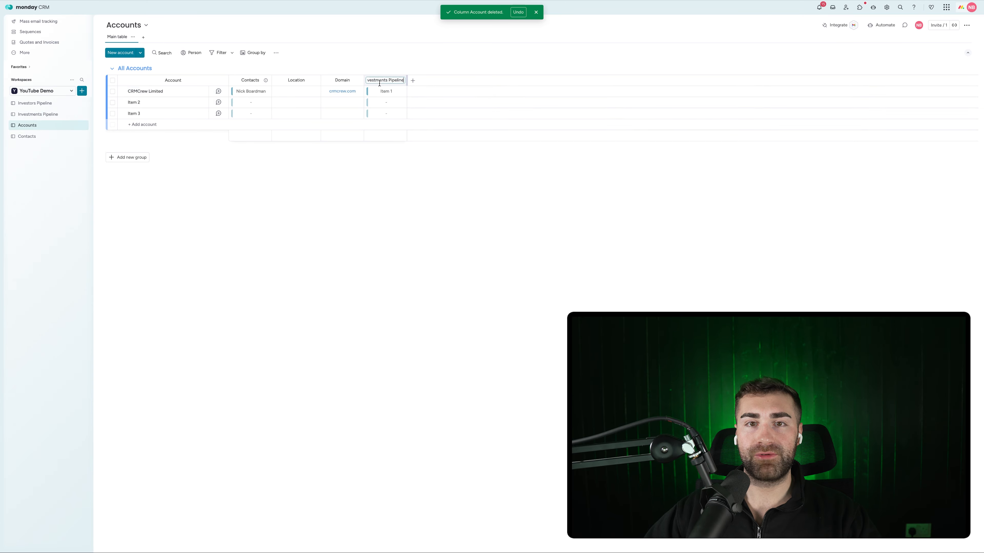
{"action": "left_click_drag", "start_coordinate": [379, 78], "coordinate": [380, 79]}
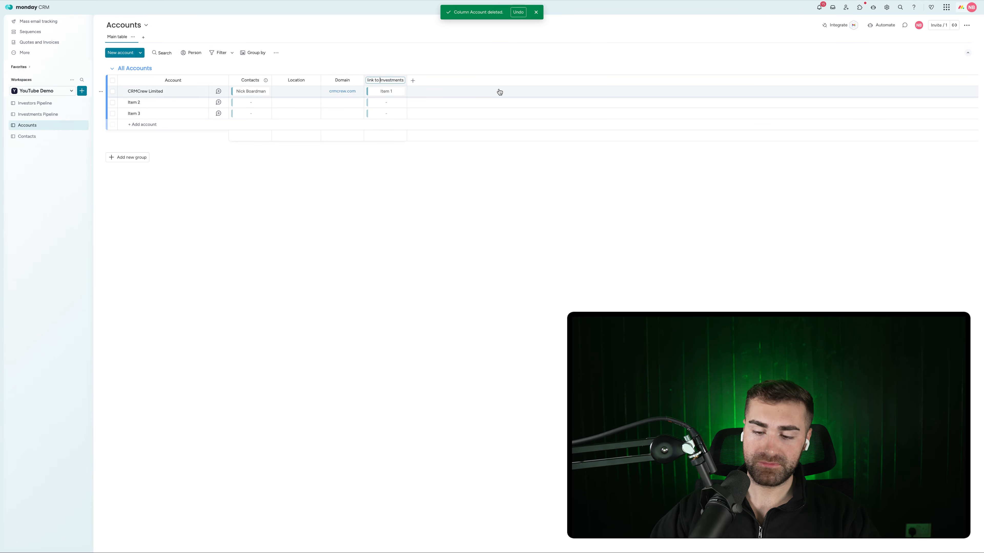
{"action": "key", "text": "BackSpace"}
{"action": "key", "text": "Return"}
Remove 'link to' from the Contacts board's Investments column title, then return to Investments Pipeline
{"action": "left_click", "coordinate": [46, 136]}
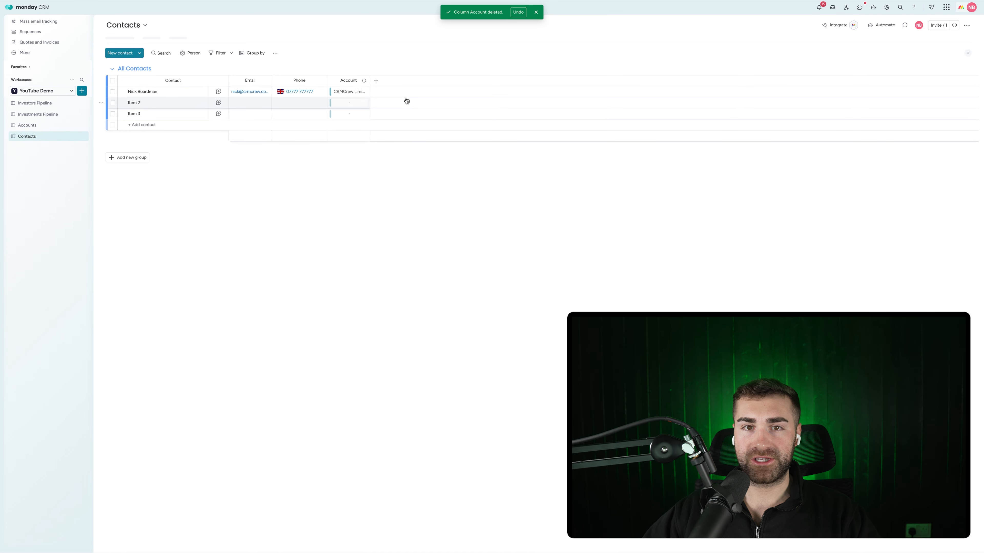
{"action": "left_click", "coordinate": [385, 80]}
{"action": "key", "text": "Home"}
{"action": "type", "text": "link to"}
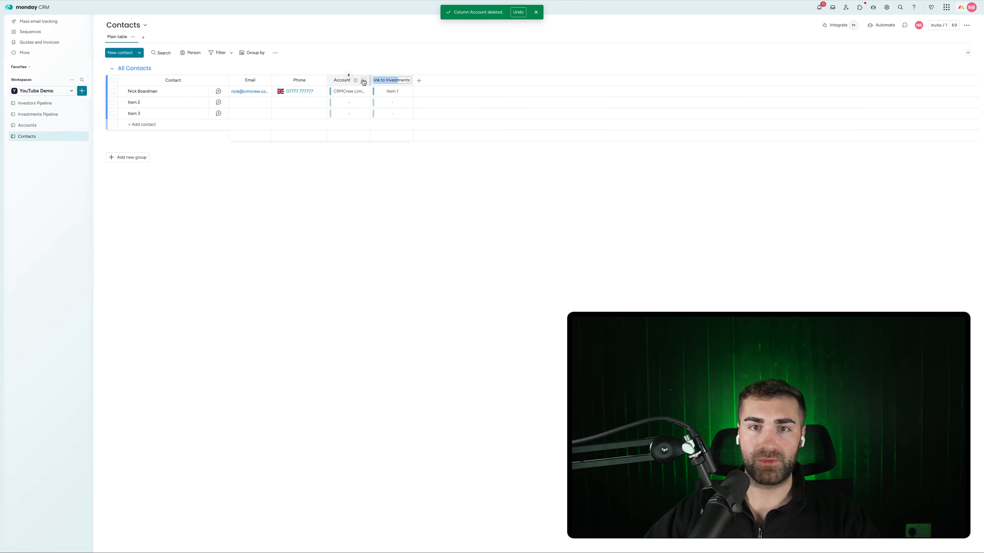
{"action": "key", "text": "BackSpace"}
{"action": "key", "text": "BackSpace"}
{"action": "key", "text": "BackSpace"}
{"action": "key", "text": "BackSpace"}
{"action": "key", "text": "BackSpace"}
{"action": "key", "text": "BackSpace"}
{"action": "key", "text": "BackSpace"}
{"action": "key", "text": "BackSpace"}
{"action": "key", "text": "Return"}
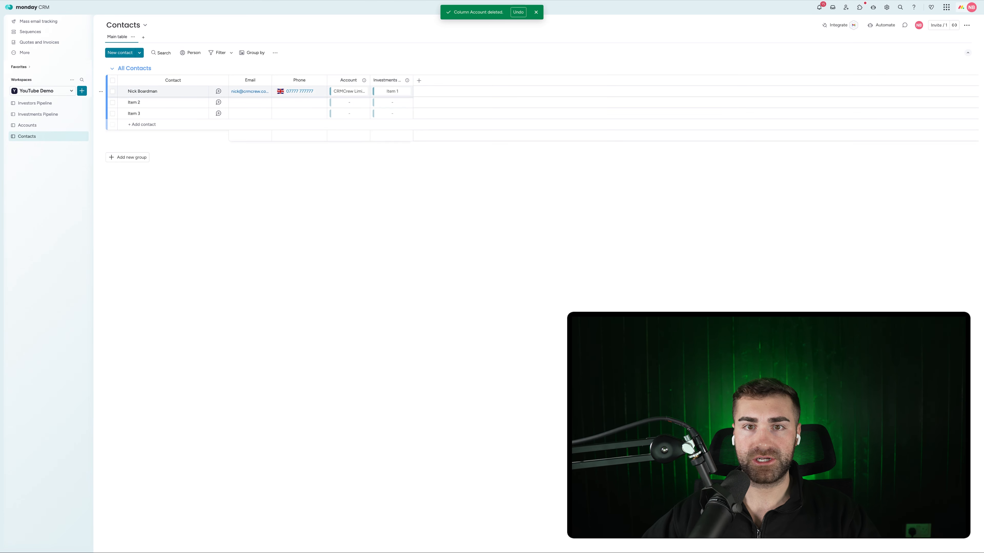
{"action": "left_click", "coordinate": [38, 115]}
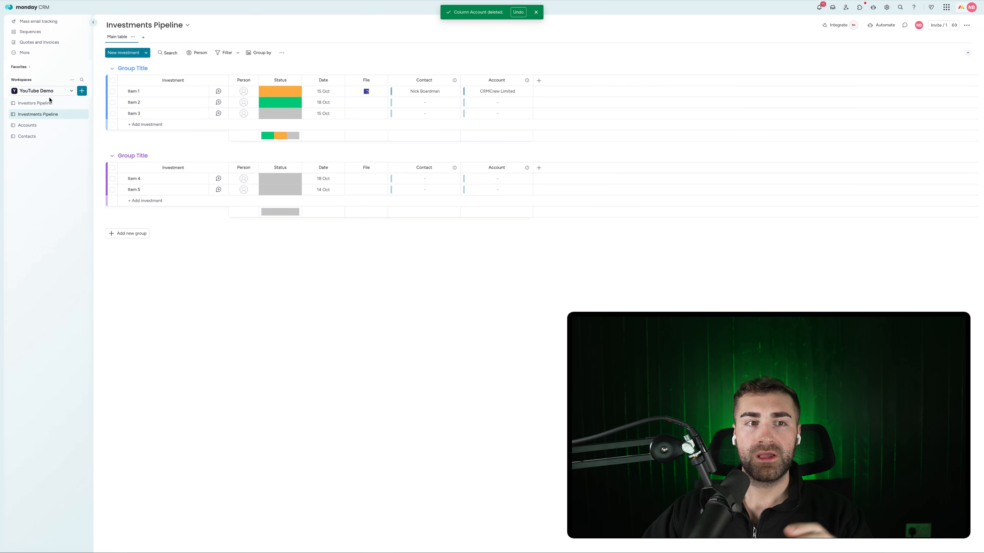
On the Investors Pipeline, add a Connect boards column linked to Contacts without a mirror column
{"action": "left_click", "coordinate": [40, 103]}
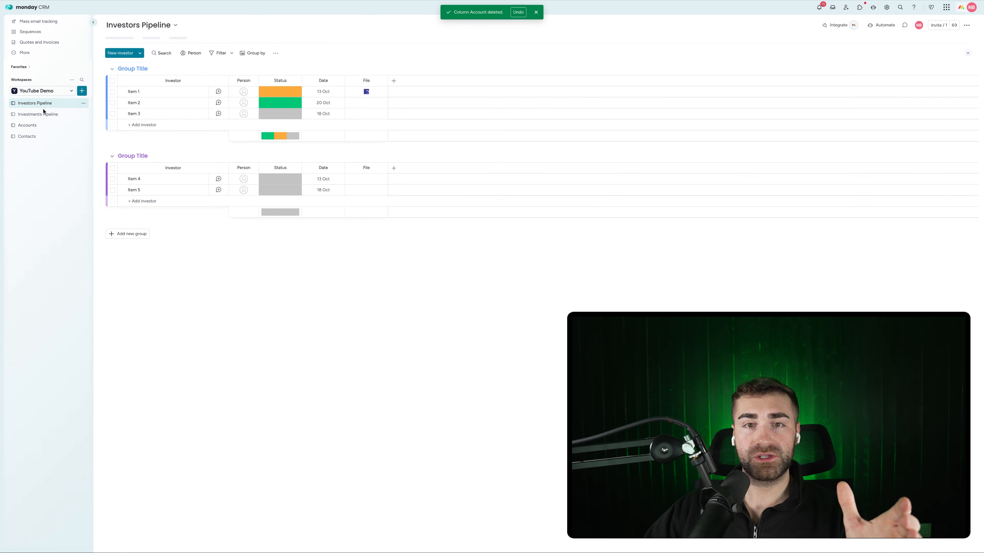
{"action": "left_click", "coordinate": [394, 81]}
{"action": "type", "text": "connect"}
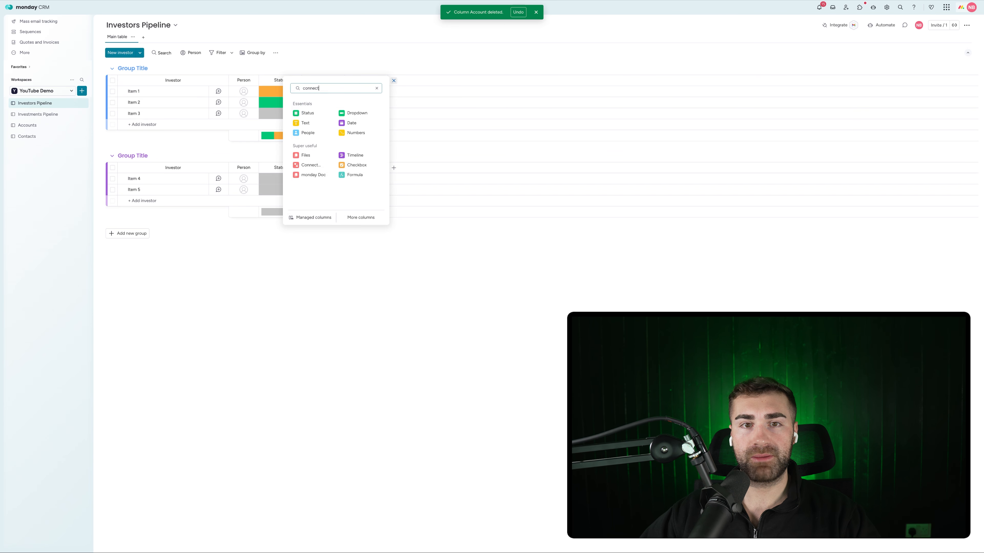
{"action": "left_click", "coordinate": [309, 113]}
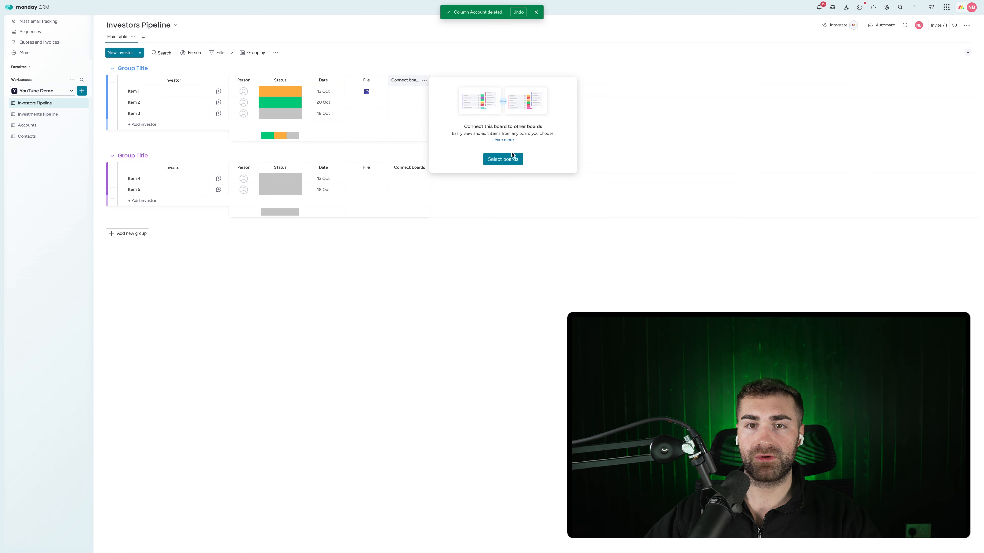
{"action": "left_click", "coordinate": [503, 160]}
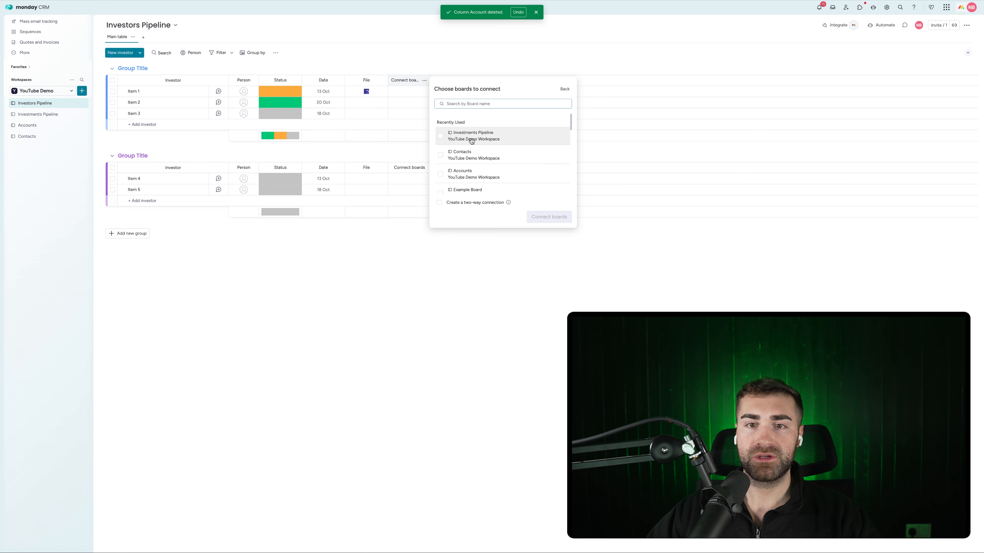
{"action": "left_click", "coordinate": [470, 154]}
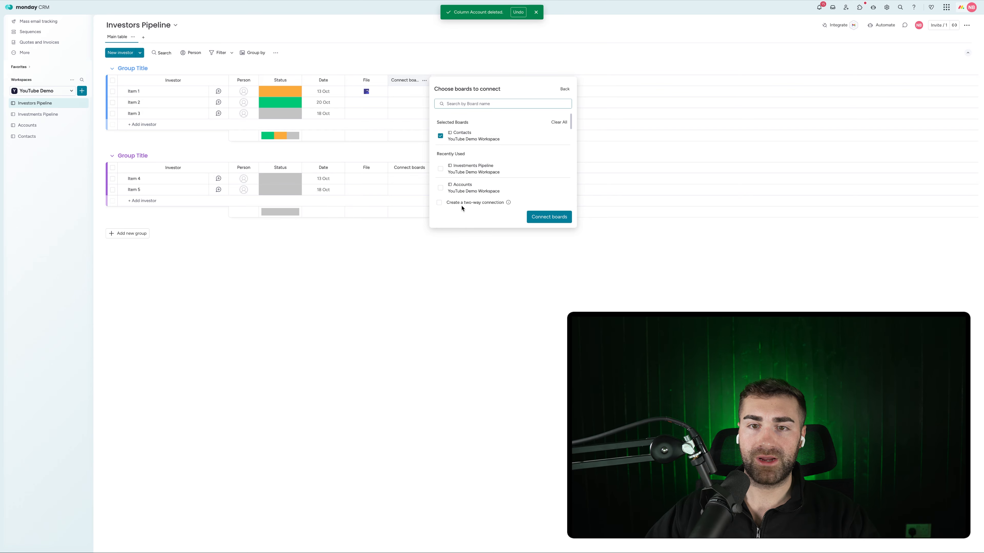
{"action": "left_click", "coordinate": [561, 219]}
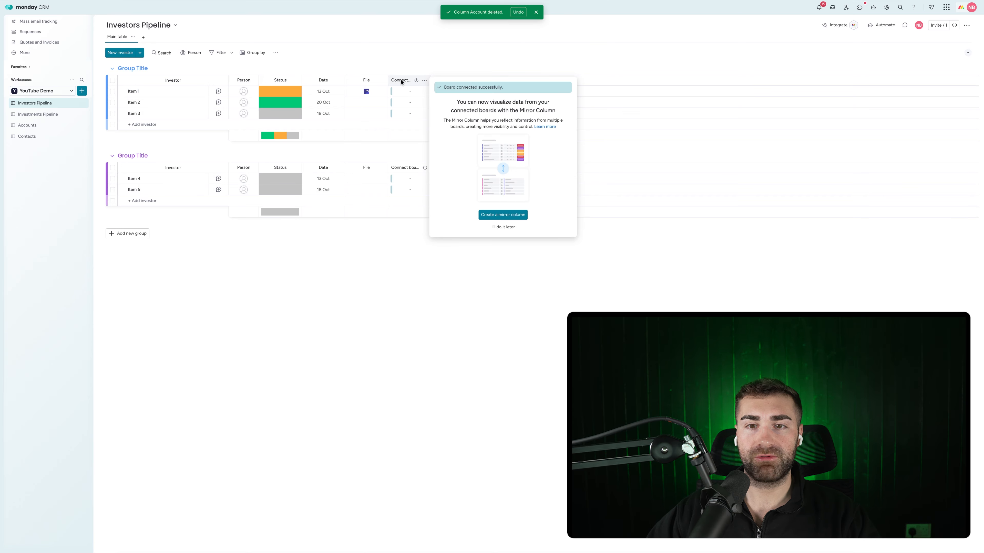
{"action": "left_click", "coordinate": [503, 227]}
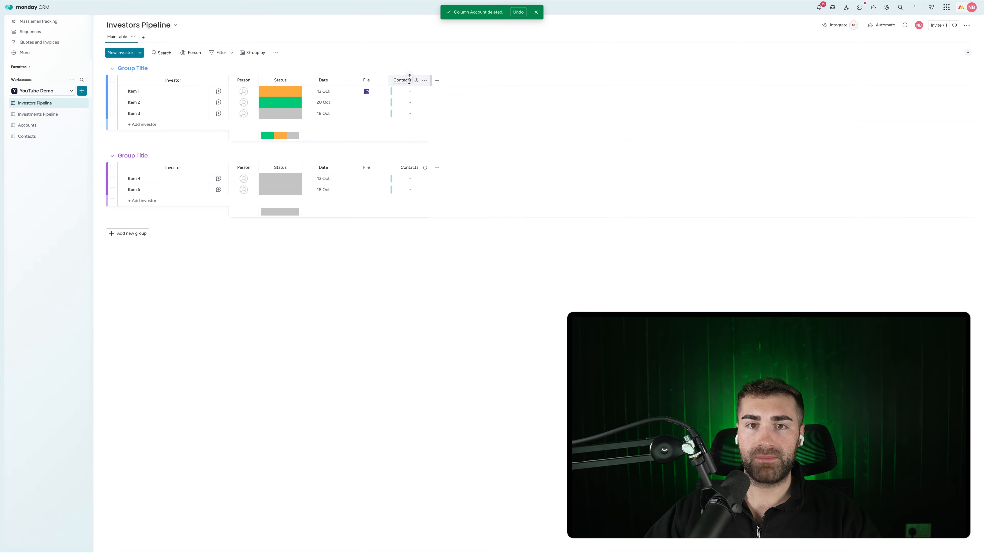
Add a two-way Connect boards column to Accounts and rename it Account
{"action": "left_click", "coordinate": [437, 81]}
{"action": "type", "text": "conn"}
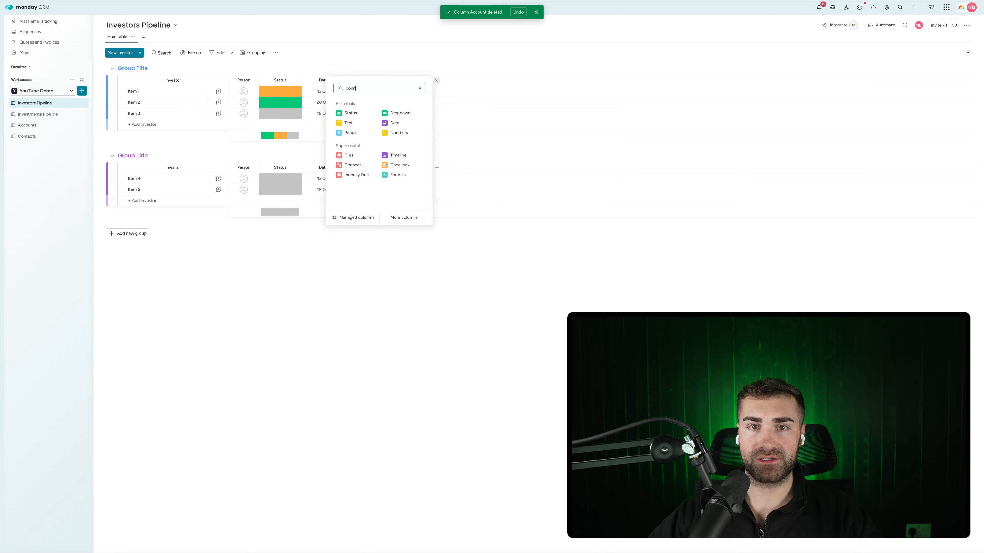
{"action": "left_click", "coordinate": [352, 113]}
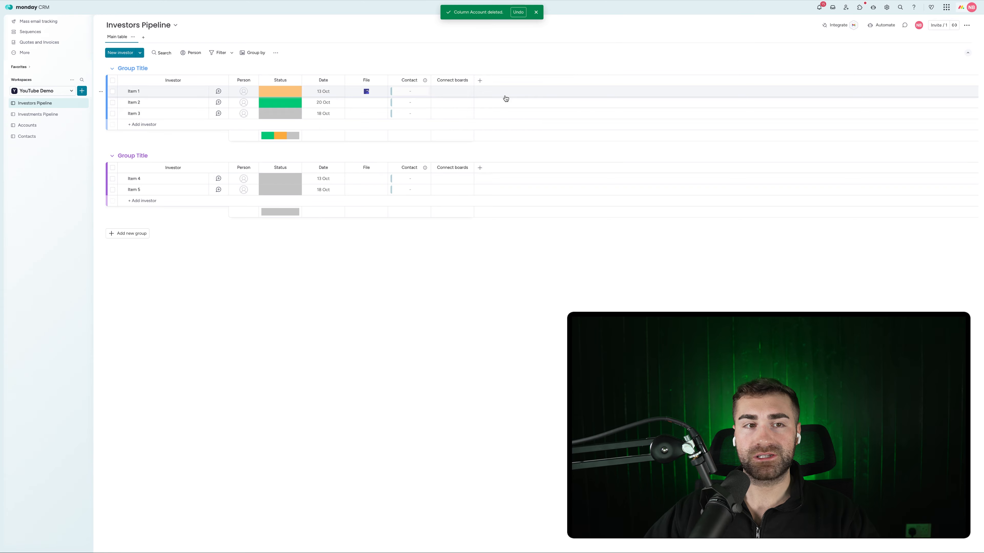
{"action": "left_click", "coordinate": [546, 159]}
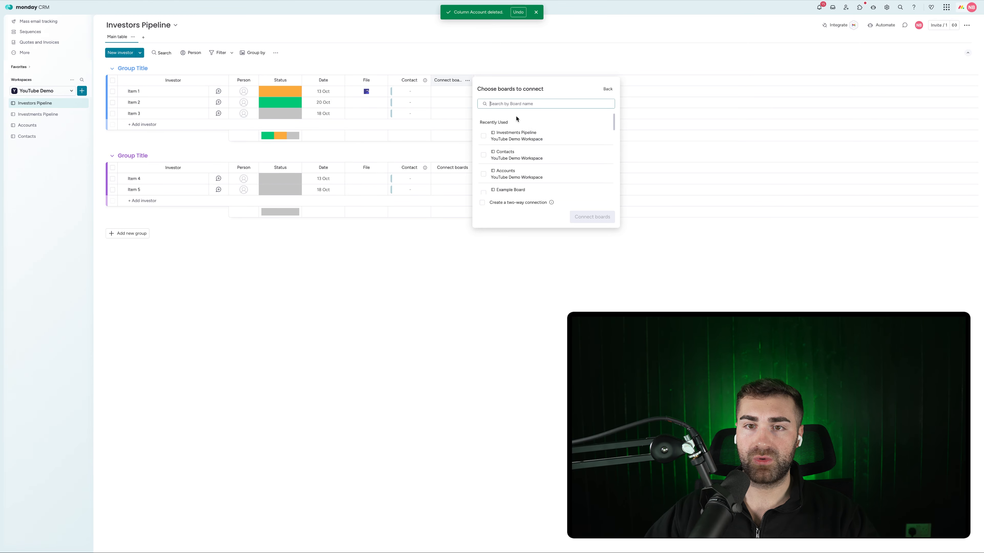
{"action": "left_click", "coordinate": [515, 174]}
{"action": "left_click", "coordinate": [500, 203]}
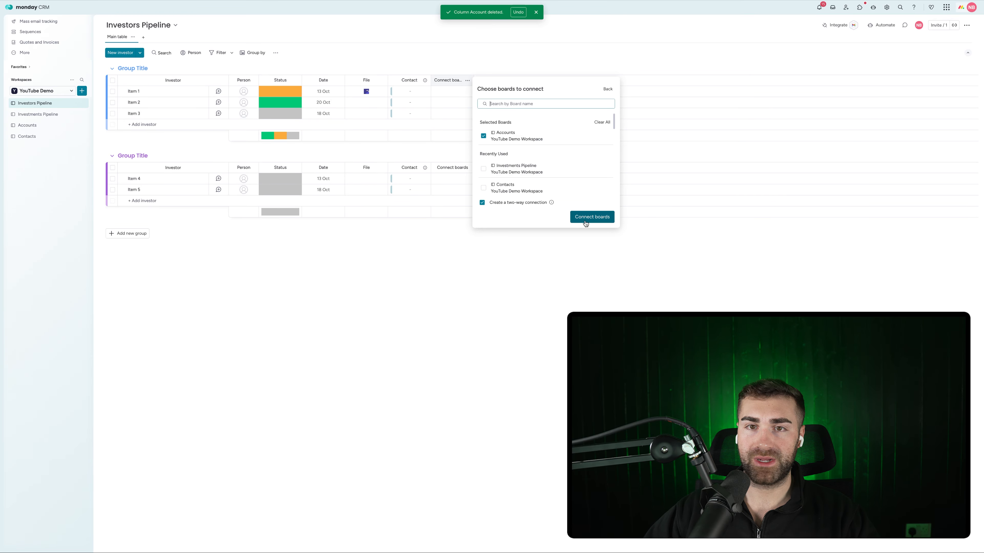
{"action": "left_click", "coordinate": [589, 217]}
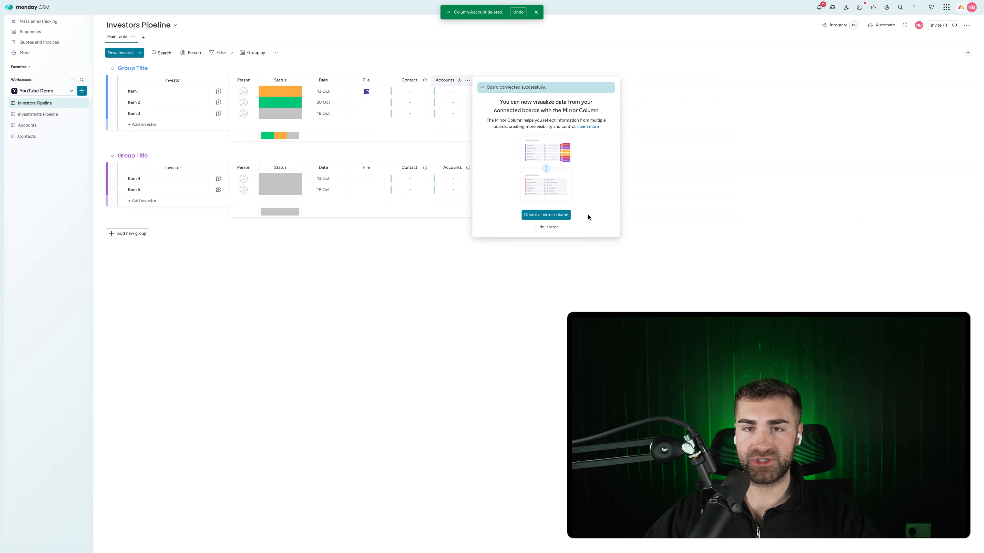
{"action": "left_click", "coordinate": [436, 267]}
{"action": "left_click", "coordinate": [452, 80]}
{"action": "key", "text": "BackSpace"}
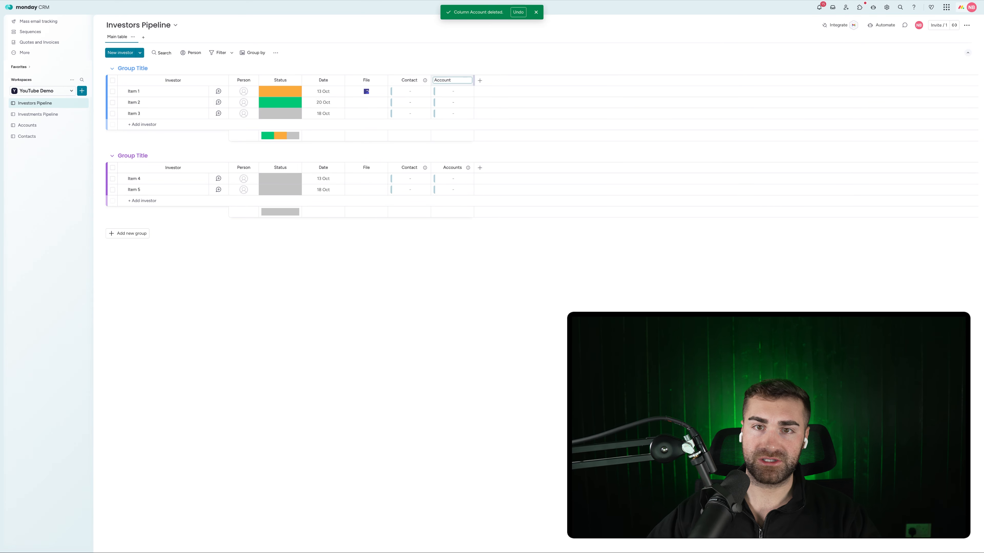
{"action": "key", "text": "Return"}
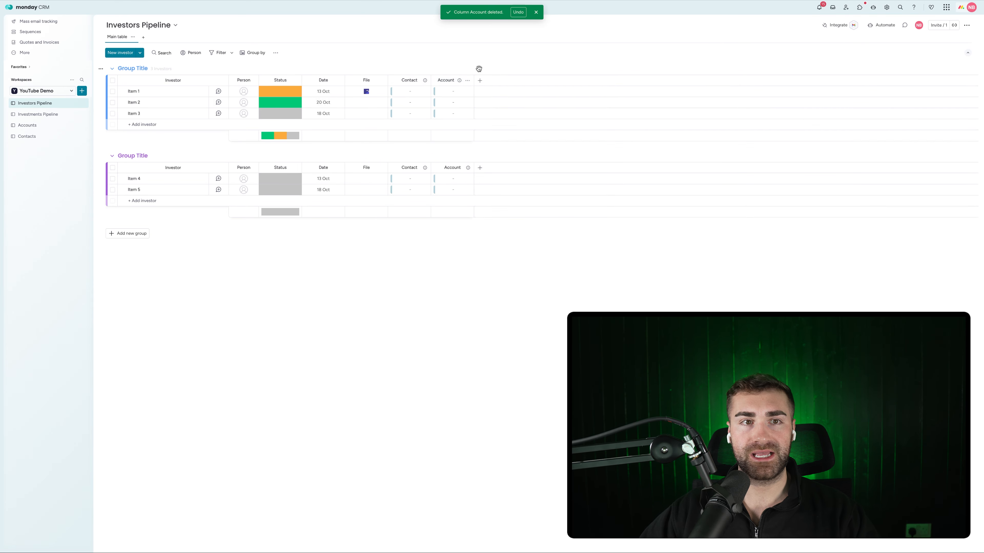
{"action": "left_click", "coordinate": [47, 116]}
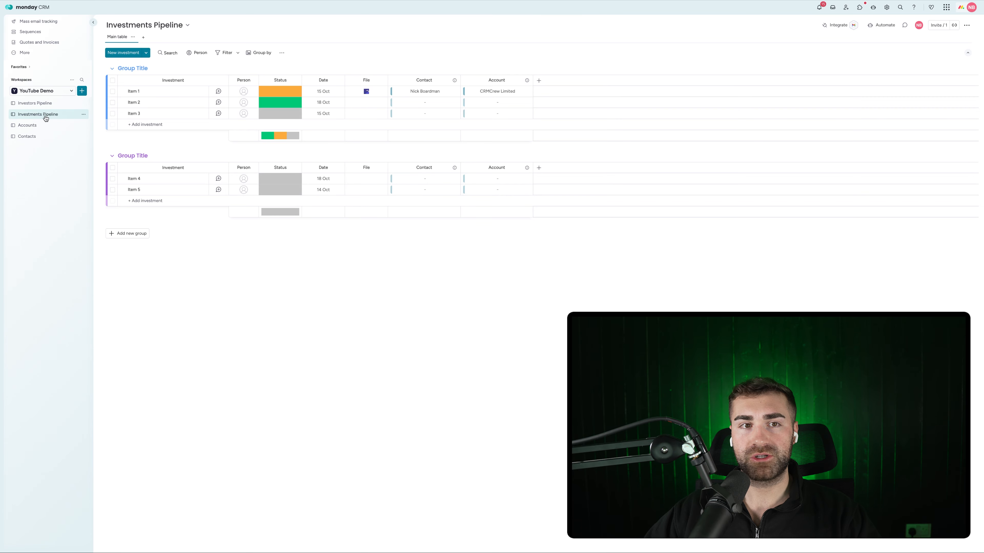
Rename the first two groups Potential Investments and Actively Reviewing Investments
{"action": "left_click", "coordinate": [132, 69]}
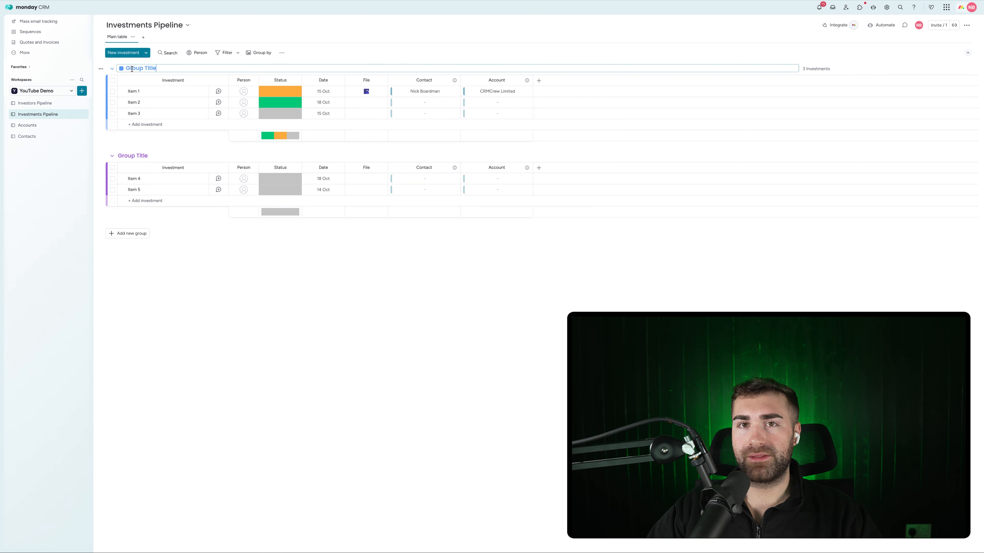
{"action": "key", "text": "super+a"}
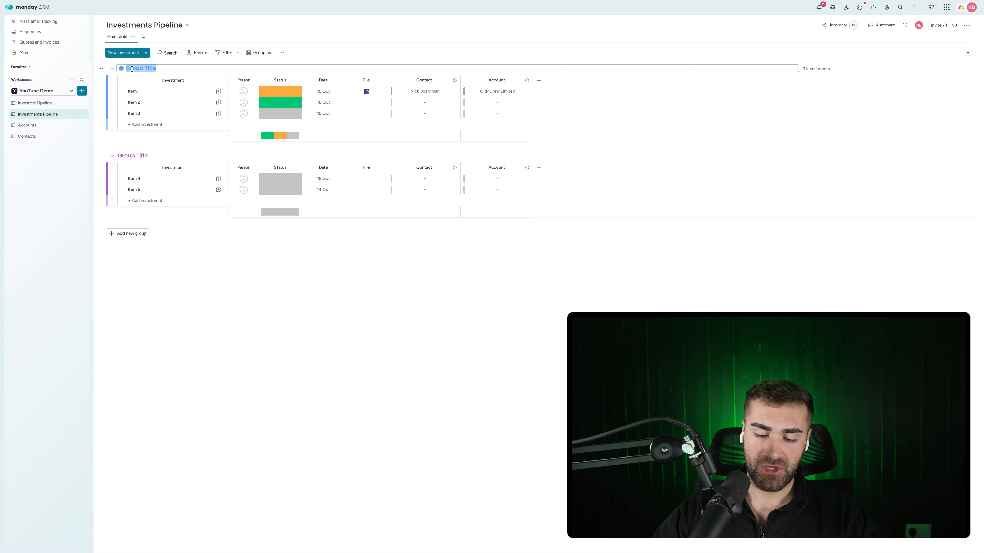
{"action": "type", "text": "Potential Investment"}
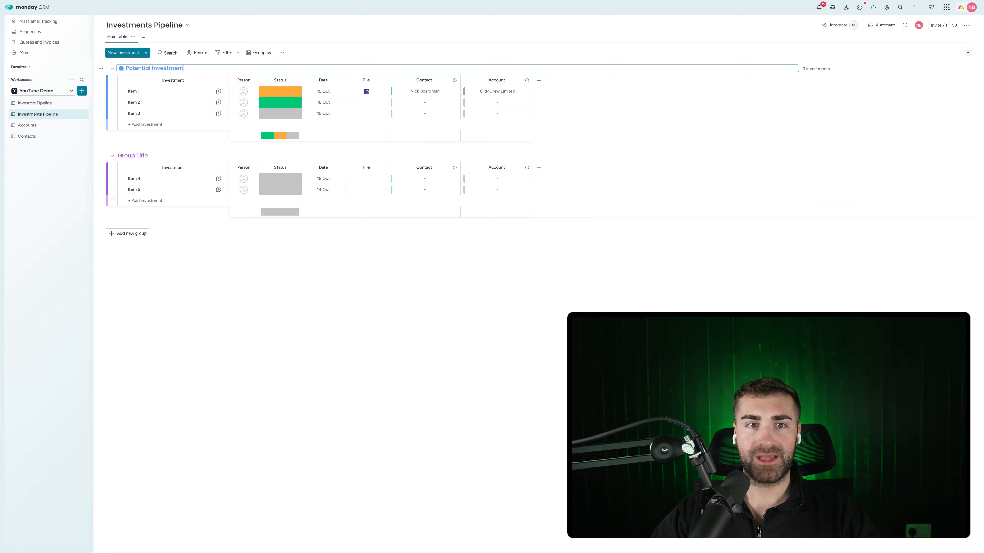
{"action": "type", "text": "s"}
{"action": "key", "text": "Return"}
{"action": "left_click", "coordinate": [144, 154]}
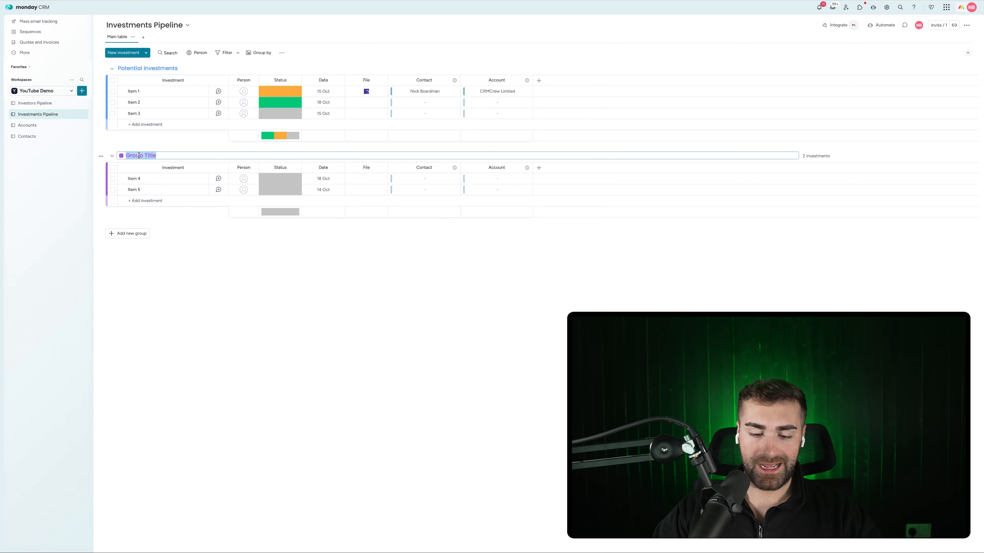
{"action": "type", "text": "Actively Reviewing Investments"}
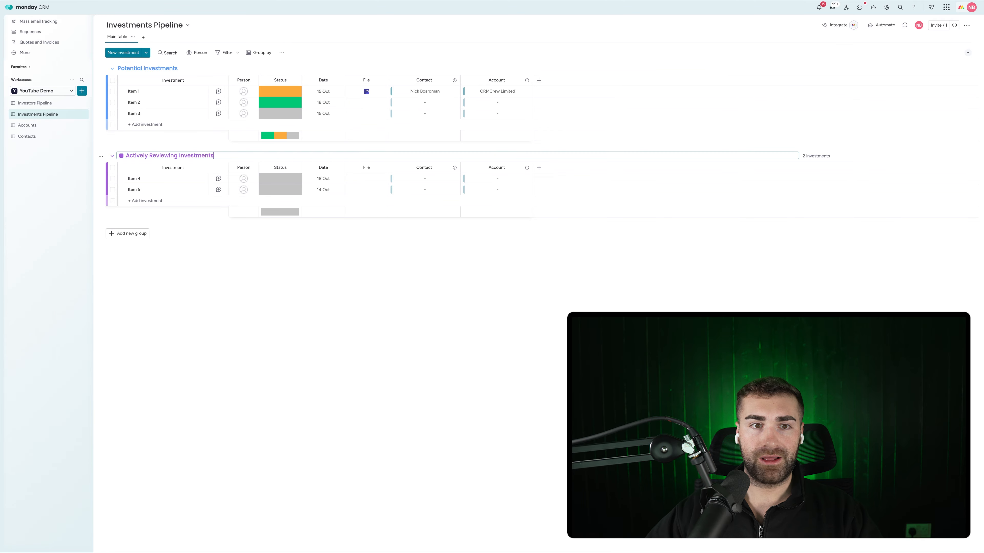
{"action": "key", "text": "Return"}
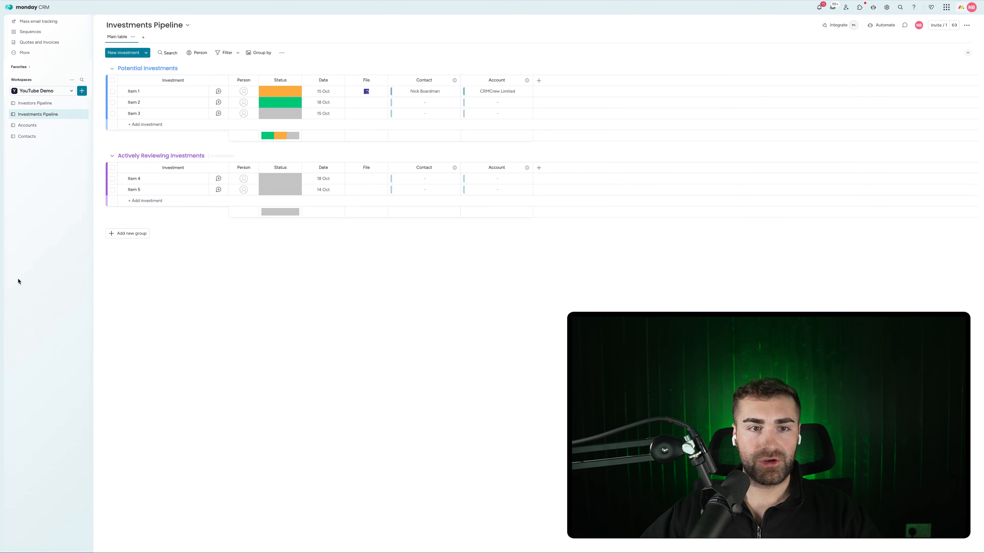
Add Approved Investments, Completed Investments and Cancelled Investments groups
{"action": "left_click", "coordinate": [127, 233]}
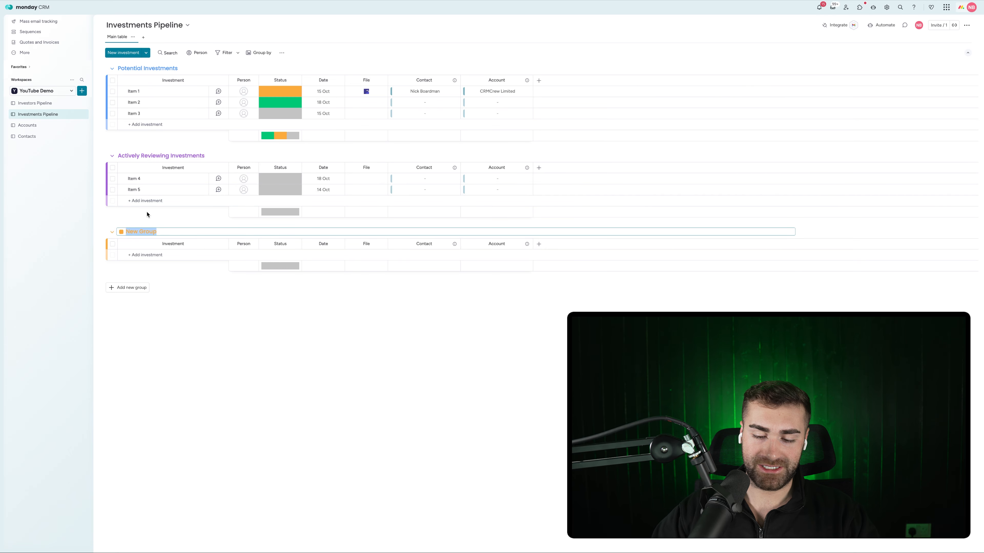
{"action": "type", "text": "Ap"}
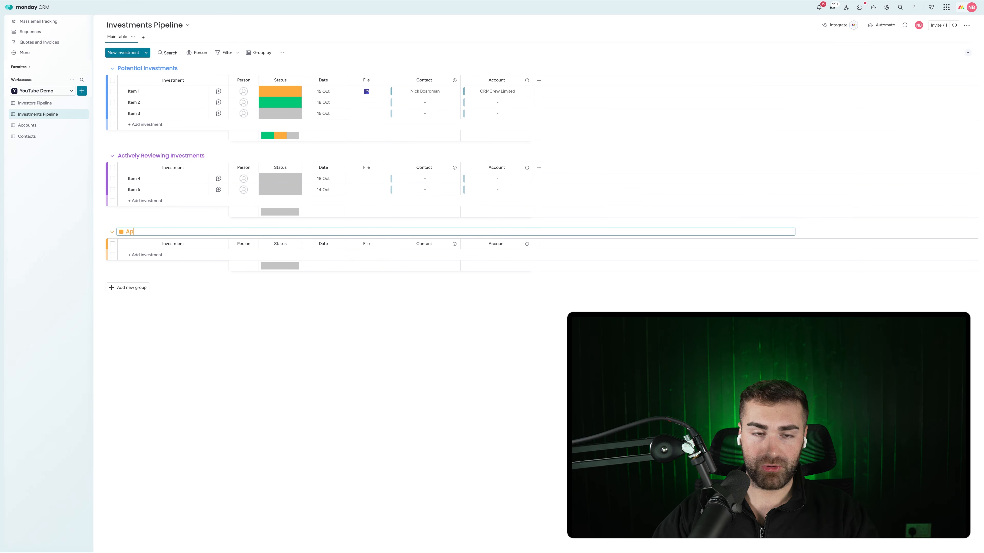
{"action": "type", "text": "proved Investments"}
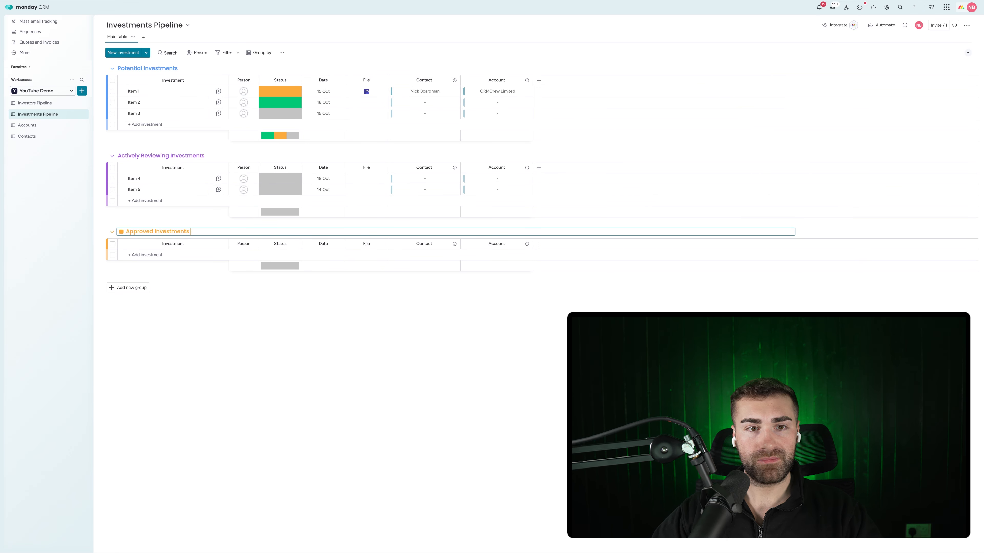
{"action": "key", "text": "Return"}
{"action": "left_click", "coordinate": [117, 287]}
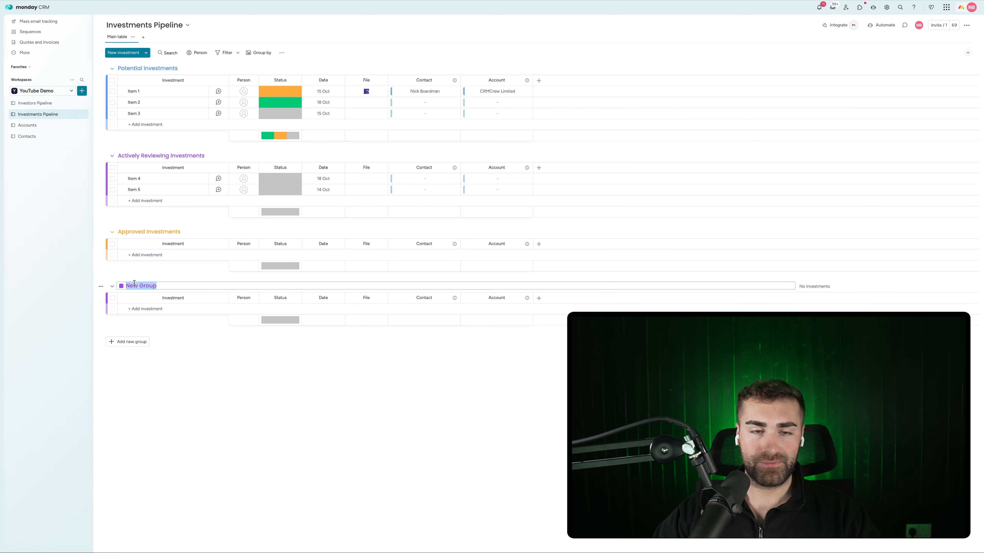
{"action": "type", "text": "Comp"}
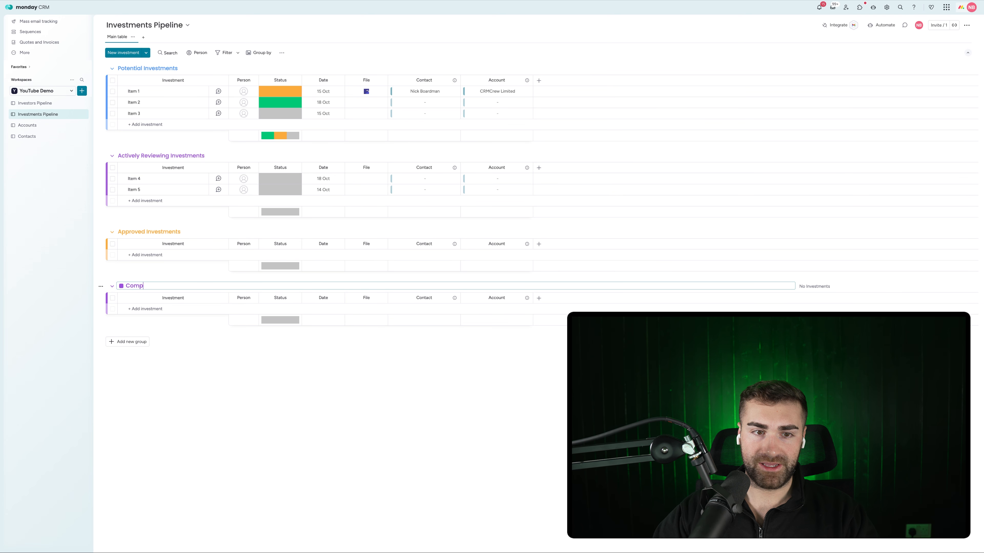
{"action": "type", "text": "leted Investments"}
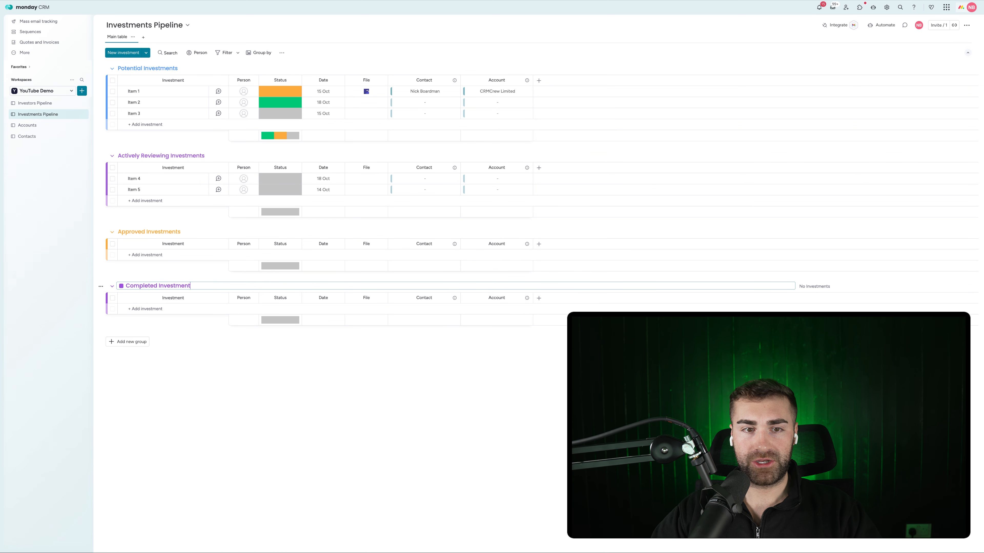
{"action": "key", "text": "Return"}
{"action": "left_click", "coordinate": [119, 342]}
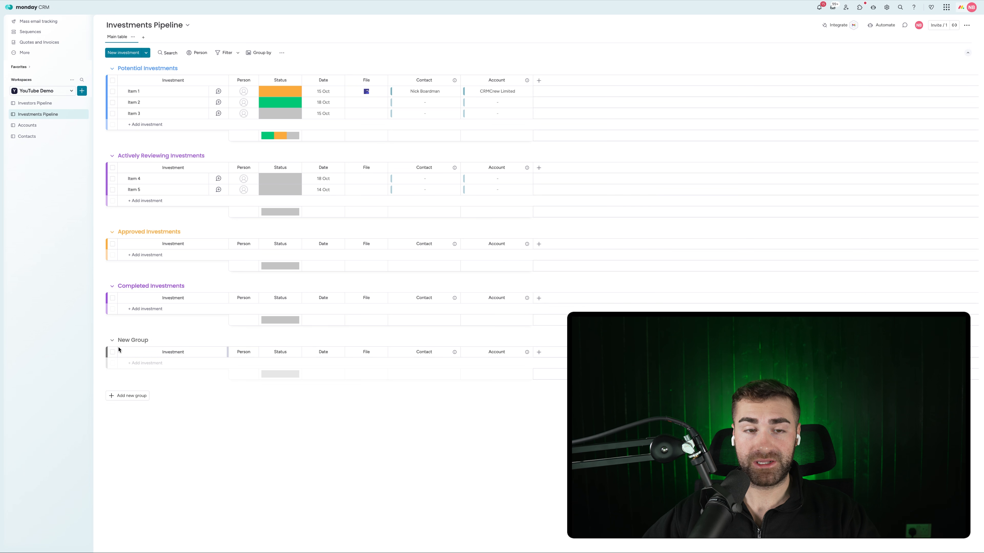
{"action": "left_click", "coordinate": [134, 344]}
{"action": "type", "text": "Cancelled Inves"}
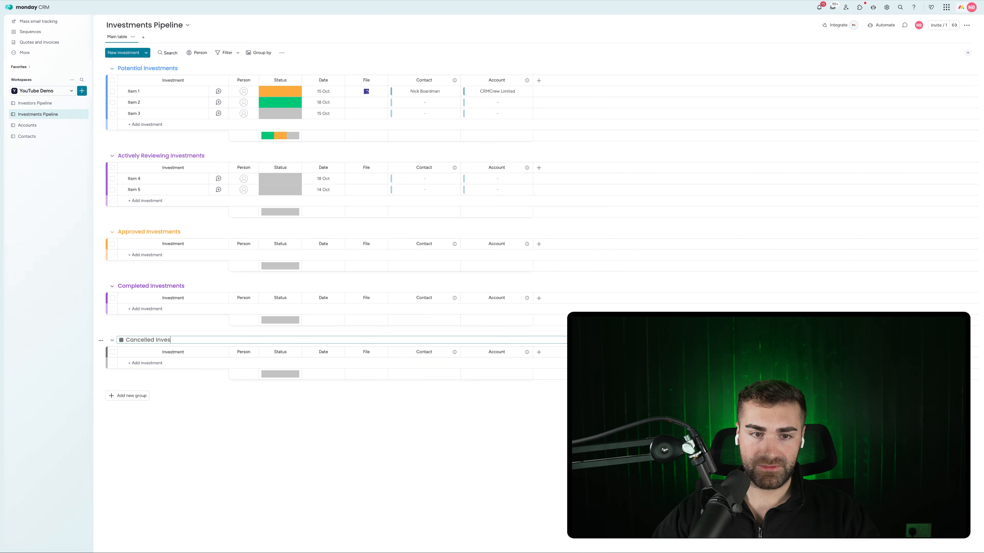
{"action": "key", "text": "super+BackSpace"}
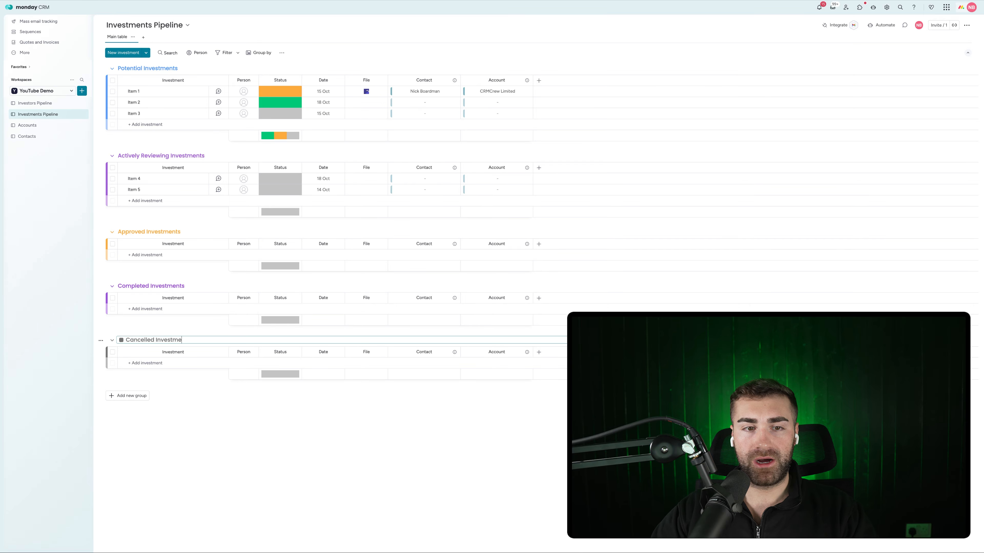
{"action": "key", "text": "Return"}
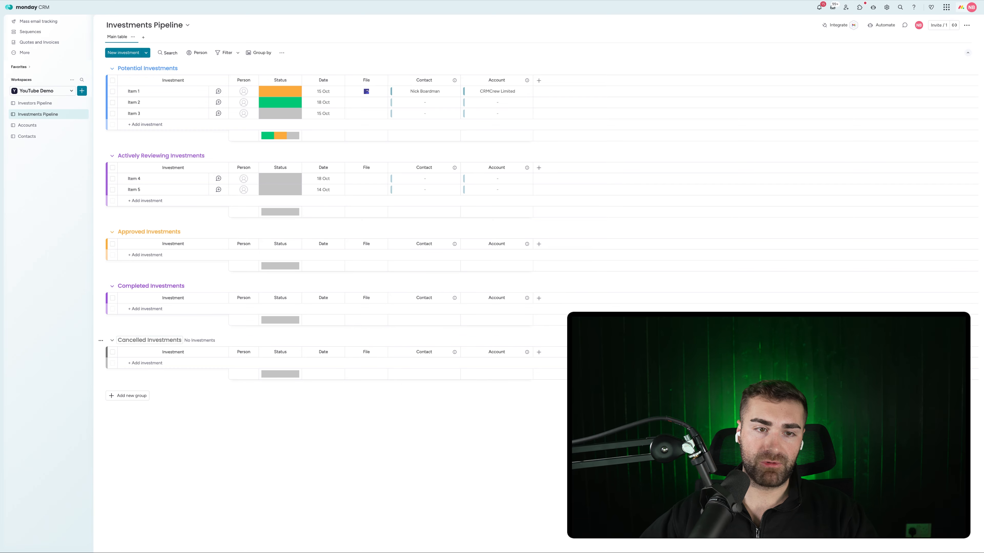
Colour Cancelled Investments red, Completed Investments green and Potential Investments dark grey
{"action": "left_click", "coordinate": [122, 340]}
{"action": "left_click", "coordinate": [121, 340]}
{"action": "left_click", "coordinate": [134, 371]}
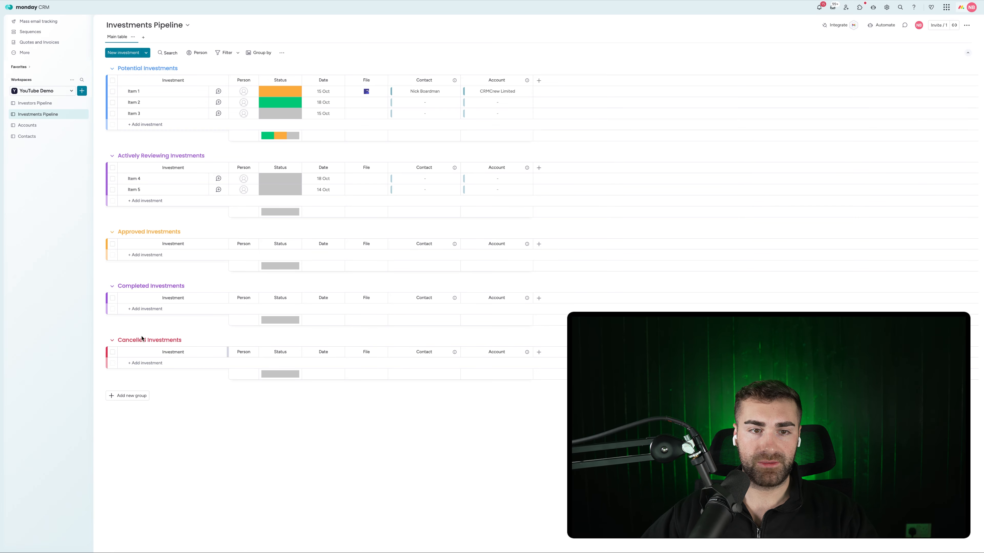
{"action": "left_click", "coordinate": [127, 289]}
{"action": "left_click", "coordinate": [121, 286]}
{"action": "left_click", "coordinate": [129, 297]}
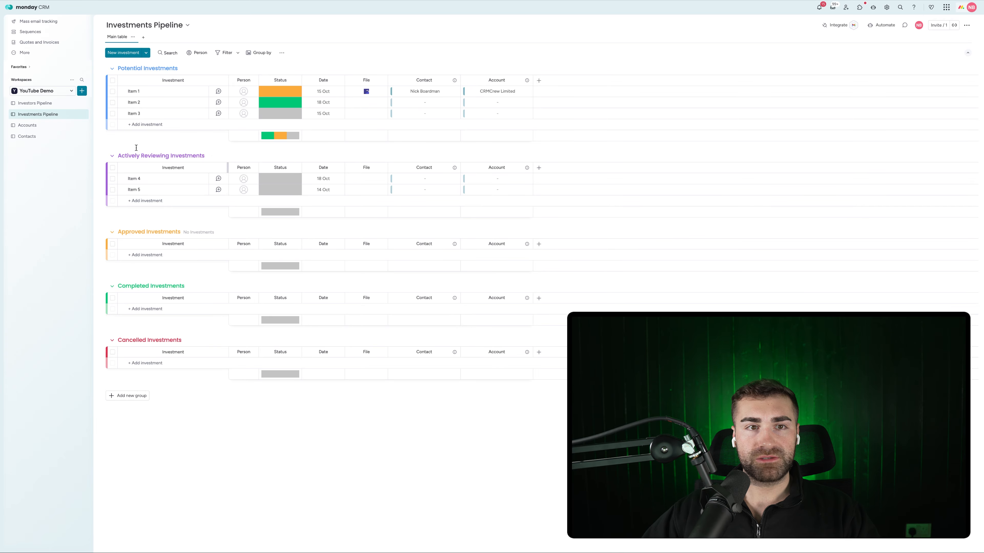
{"action": "left_click", "coordinate": [128, 68]}
{"action": "left_click", "coordinate": [121, 68]}
{"action": "left_click", "coordinate": [144, 110]}
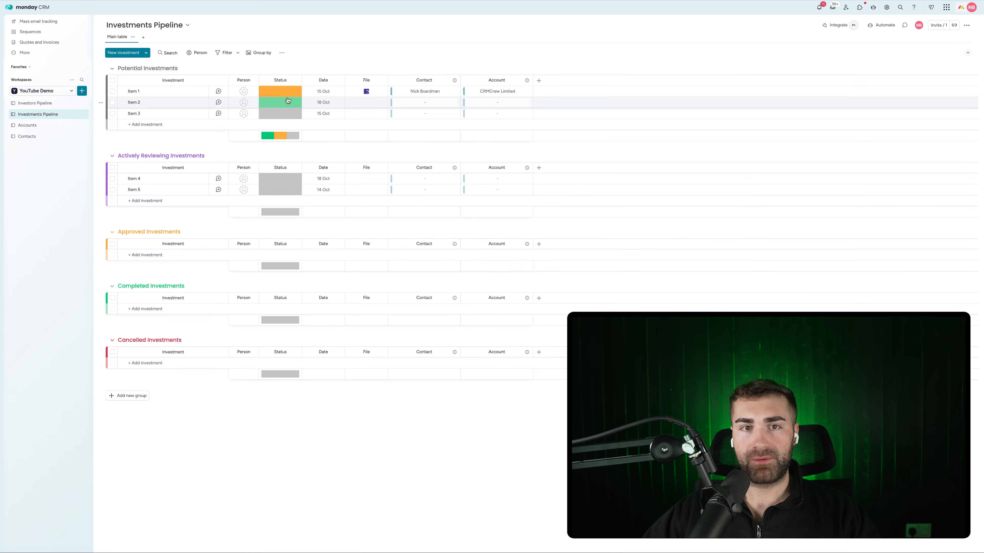
Move the Date and File columns to the end and hide the Status summary bars
{"action": "left_click", "coordinate": [288, 95]}
{"action": "left_click", "coordinate": [326, 64]}
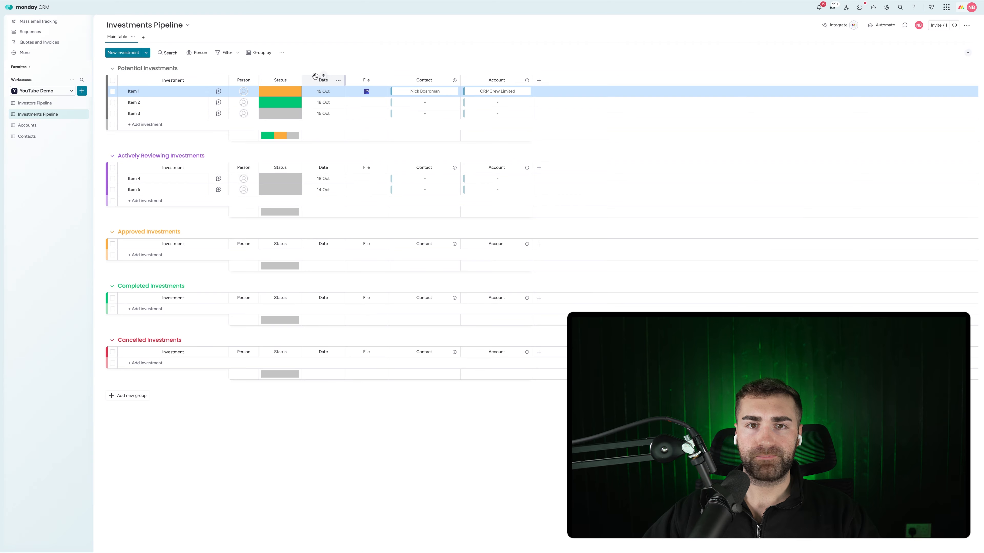
{"action": "left_click_drag", "start_coordinate": [316, 79], "coordinate": [533, 91]}
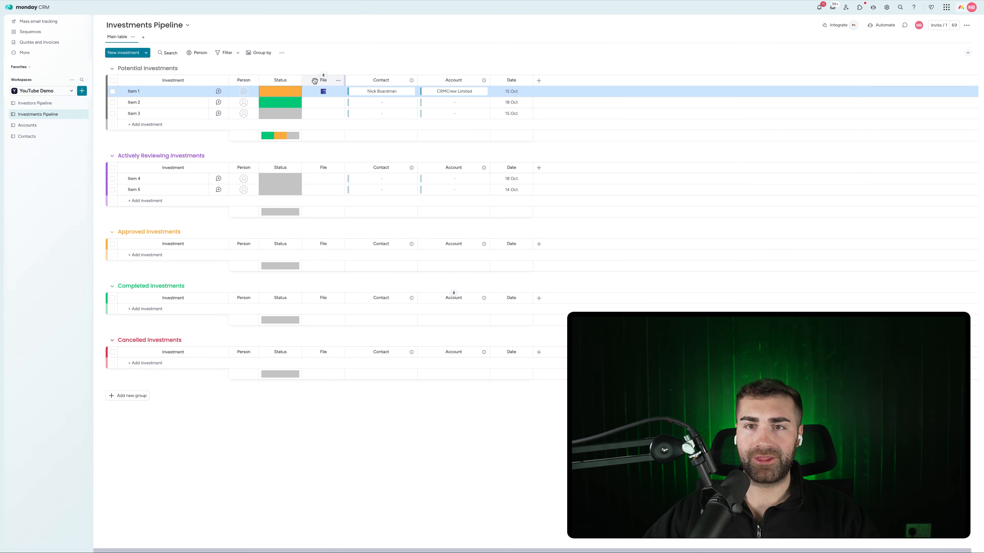
{"action": "left_click_drag", "start_coordinate": [315, 80], "coordinate": [533, 82]}
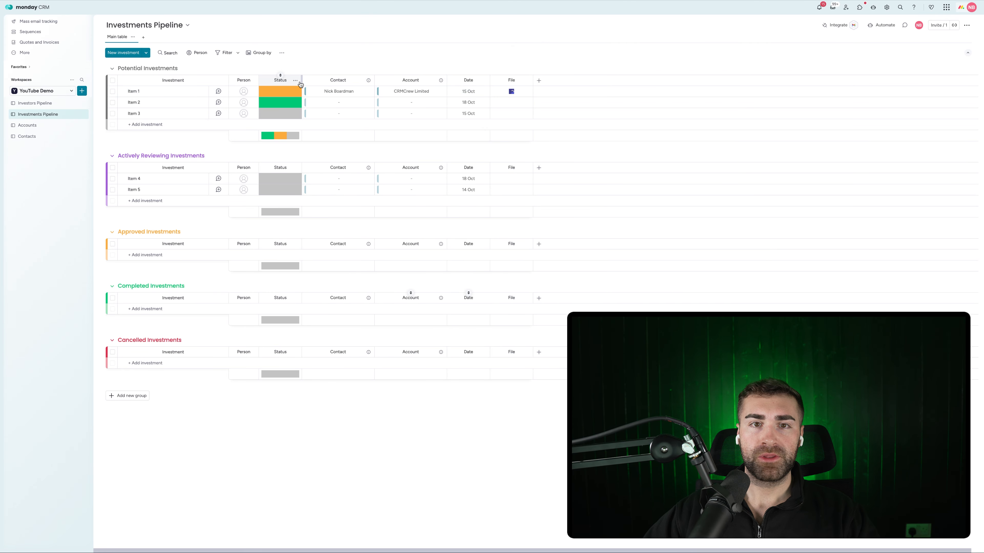
{"action": "left_click", "coordinate": [295, 80]}
{"action": "mouse_move", "coordinate": [329, 97]}
{"action": "left_click", "coordinate": [433, 166]}
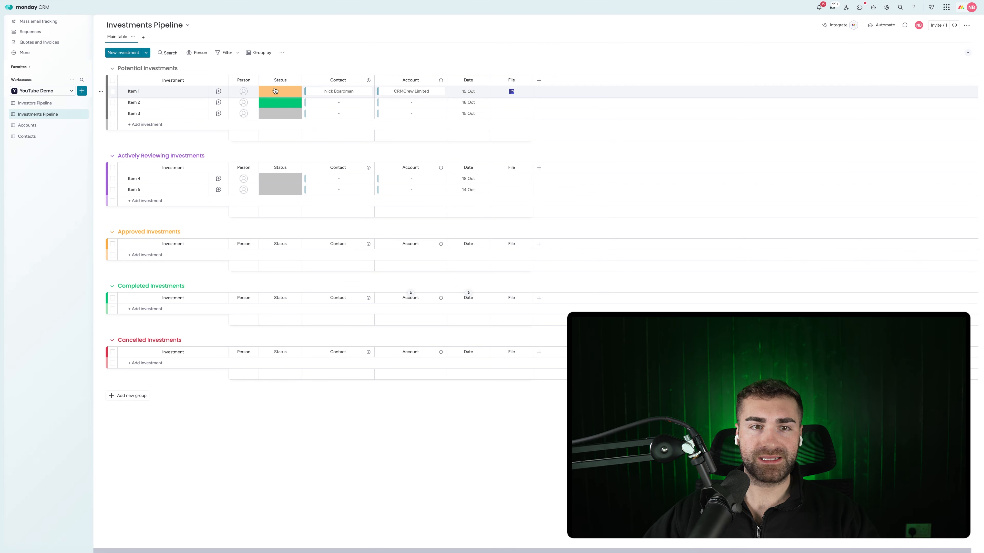
Rename the Default status label to Potential and add a new label
{"action": "left_click", "coordinate": [275, 90]}
{"action": "left_click", "coordinate": [279, 136]}
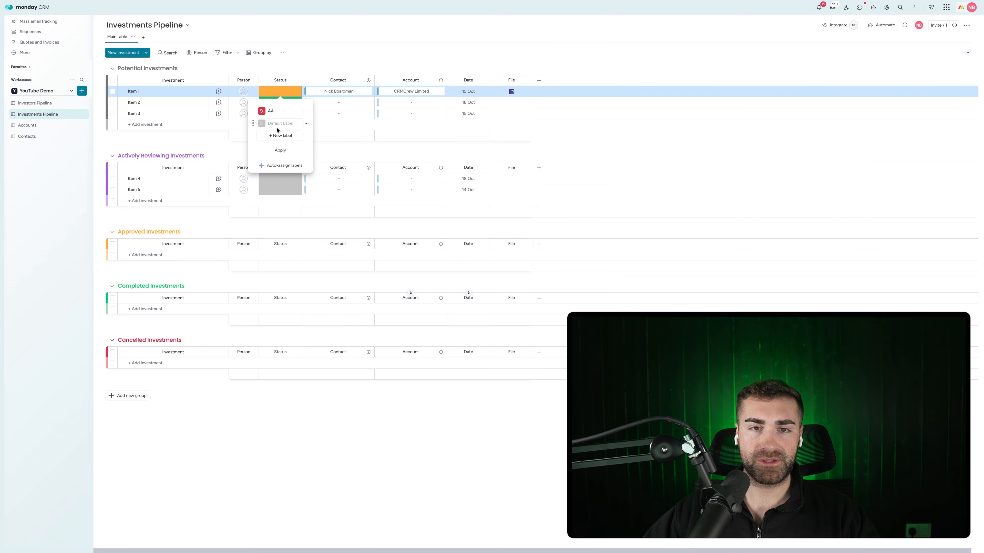
{"action": "left_click", "coordinate": [270, 122]}
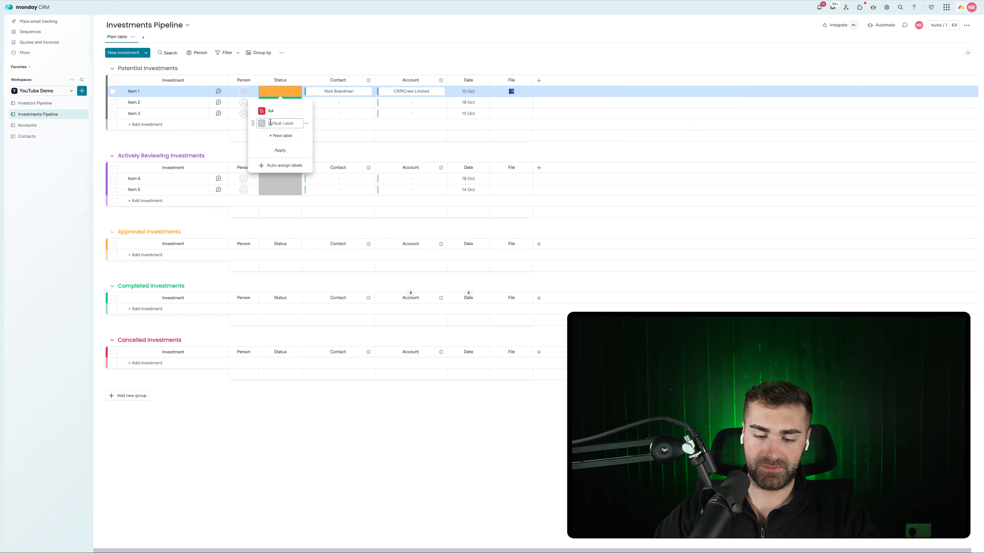
{"action": "type", "text": "Potential"}
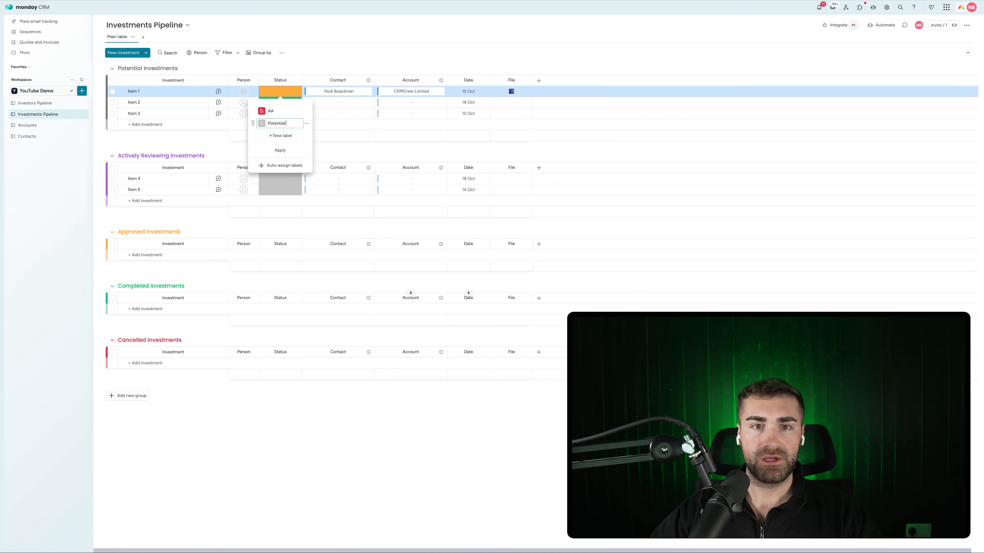
{"action": "left_click", "coordinate": [271, 136]}
{"action": "type", "text": "A"}
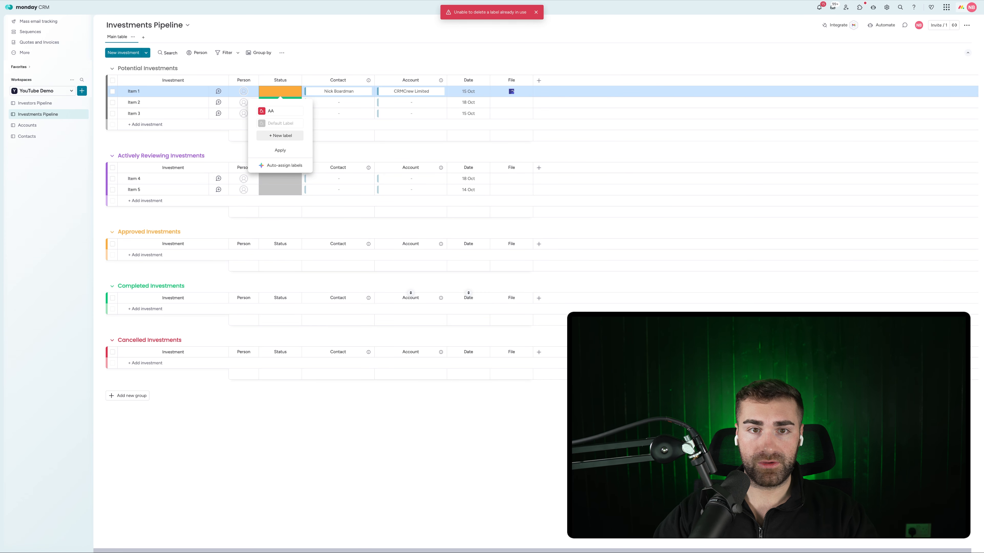
{"action": "key", "text": "super+r"}
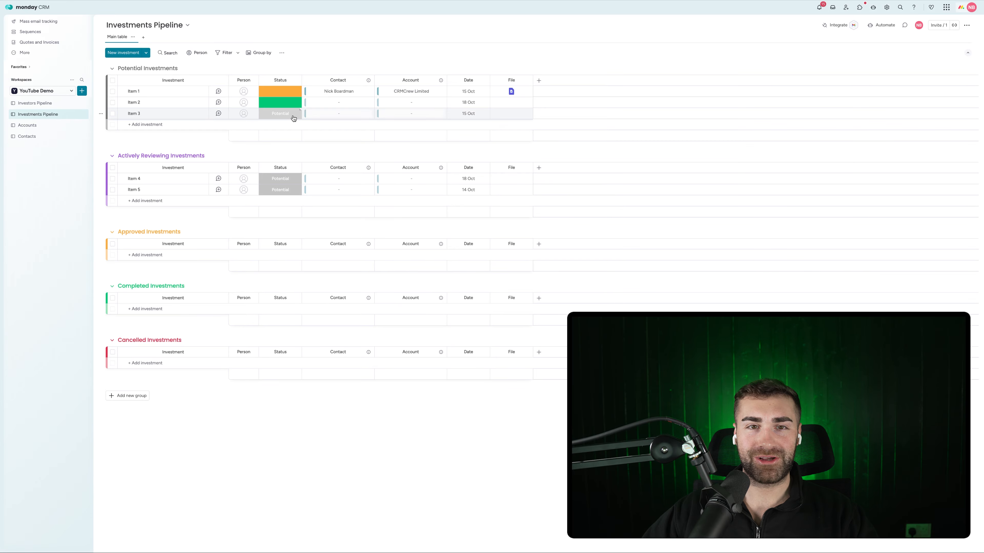
Create In Review, Completed, Cancelled and Approved status labels
{"action": "left_click", "coordinate": [288, 113]}
{"action": "left_click", "coordinate": [276, 166]}
{"action": "left_click", "coordinate": [274, 159]}
{"action": "type", "text": "I"}
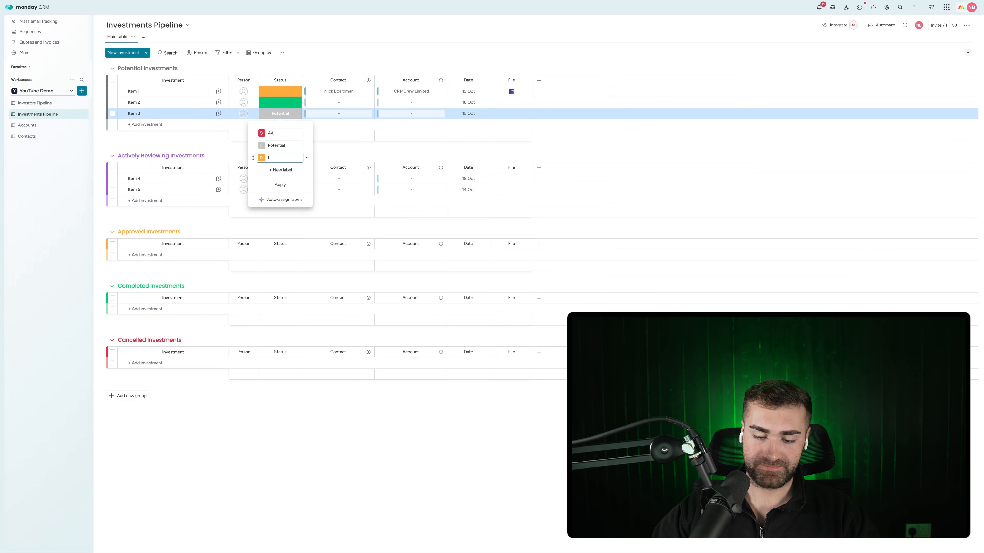
{"action": "type", "text": "n Revniew"}
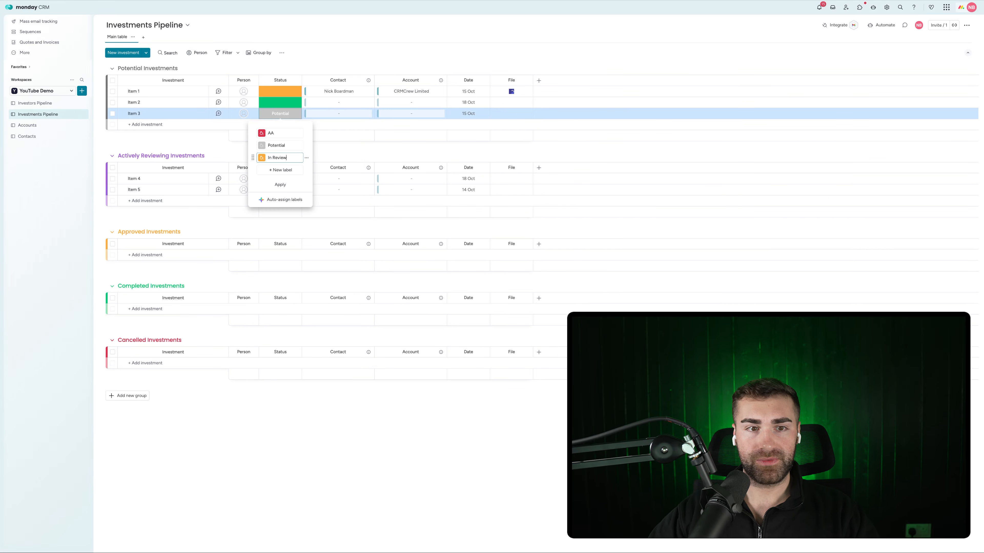
{"action": "left_click", "coordinate": [277, 170]}
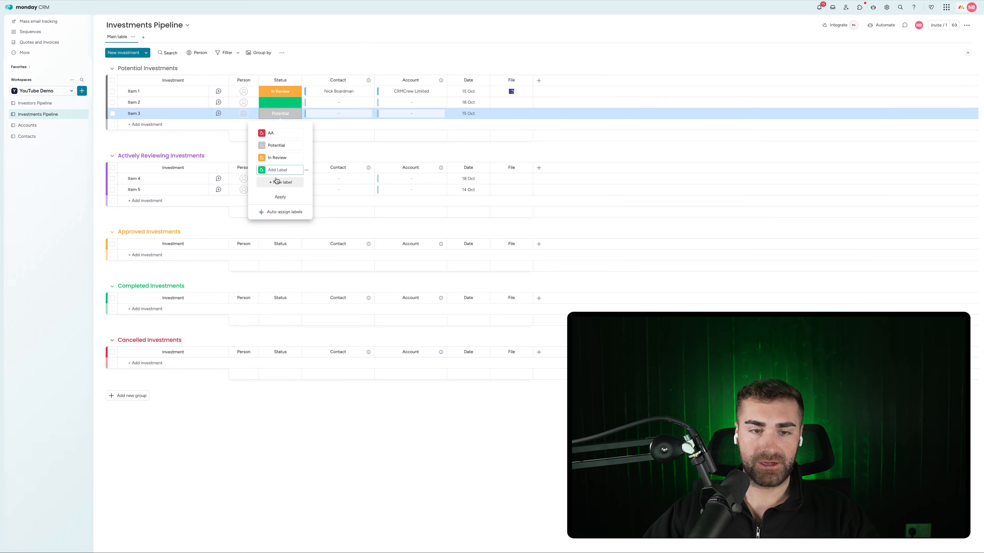
{"action": "type", "text": "Completed"}
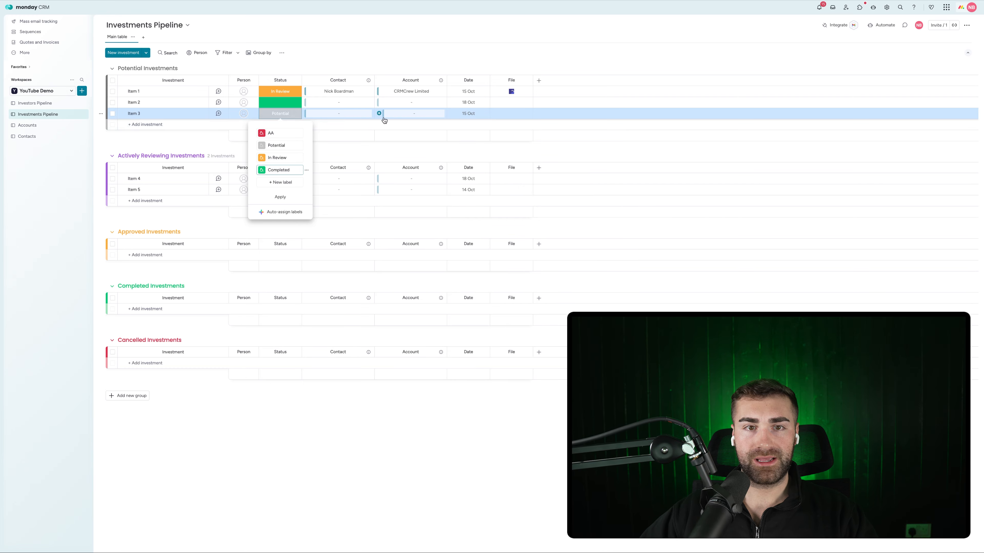
{"action": "left_click", "coordinate": [275, 132]}
{"action": "key", "text": "BackSpace"}
{"action": "key", "text": "BackSpace"}
{"action": "type", "text": "Cancel"}
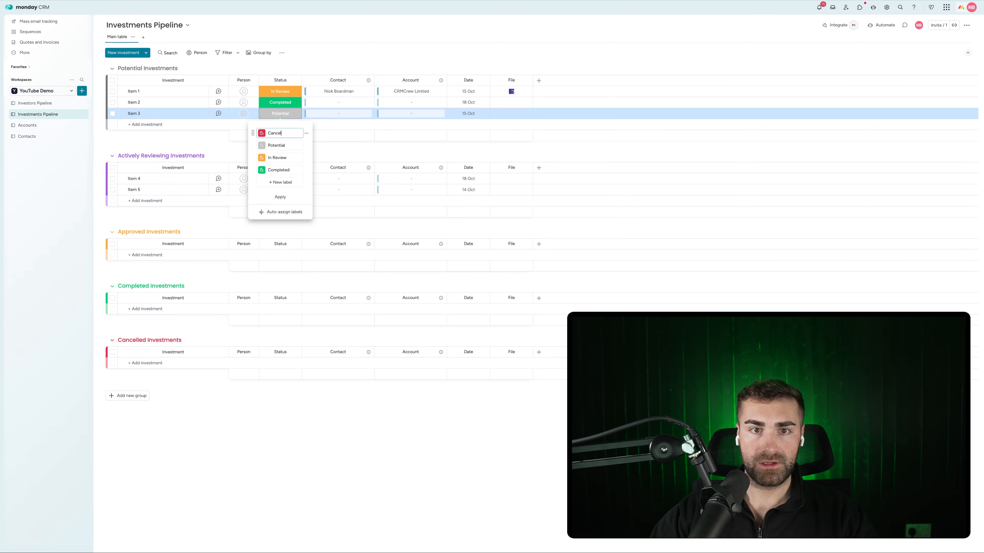
{"action": "type", "text": "led"}
{"action": "left_click", "coordinate": [267, 182]}
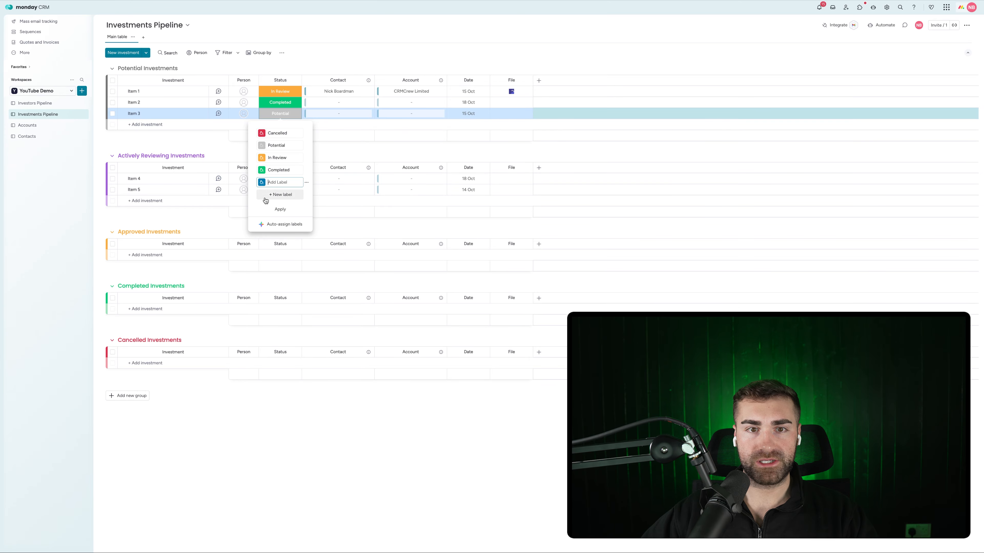
{"action": "type", "text": "Approved"}
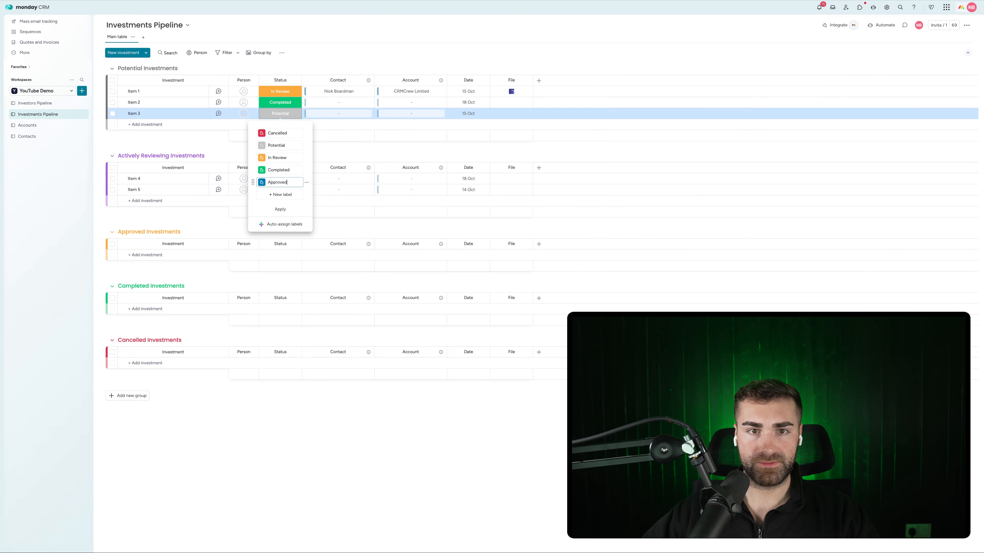
Order labels In Review, Approved, Completed, Cancelled; colour In Review purple, Approved orange; apply
{"action": "left_click_drag", "start_coordinate": [253, 183], "coordinate": [255, 162]}
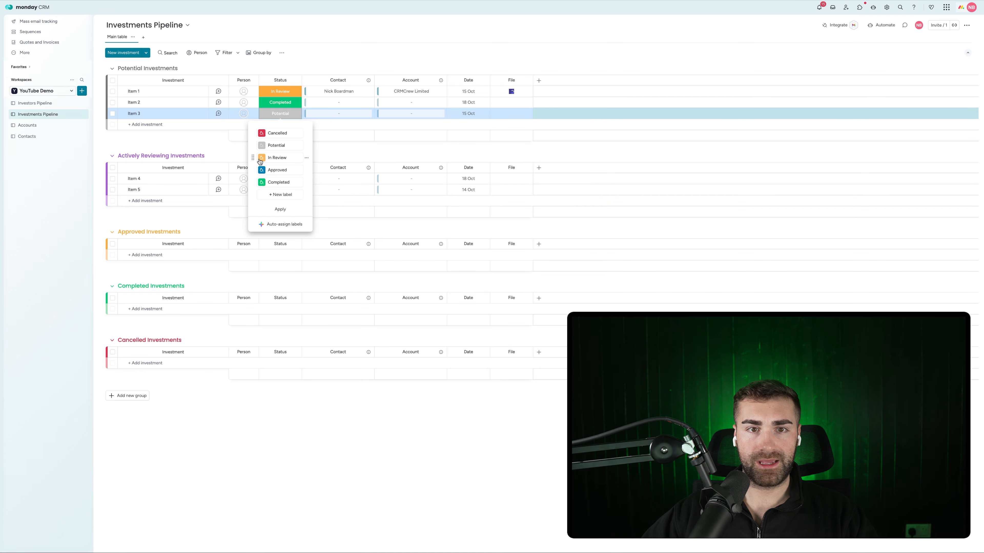
{"action": "left_click", "coordinate": [261, 157]}
{"action": "left_click", "coordinate": [293, 190]}
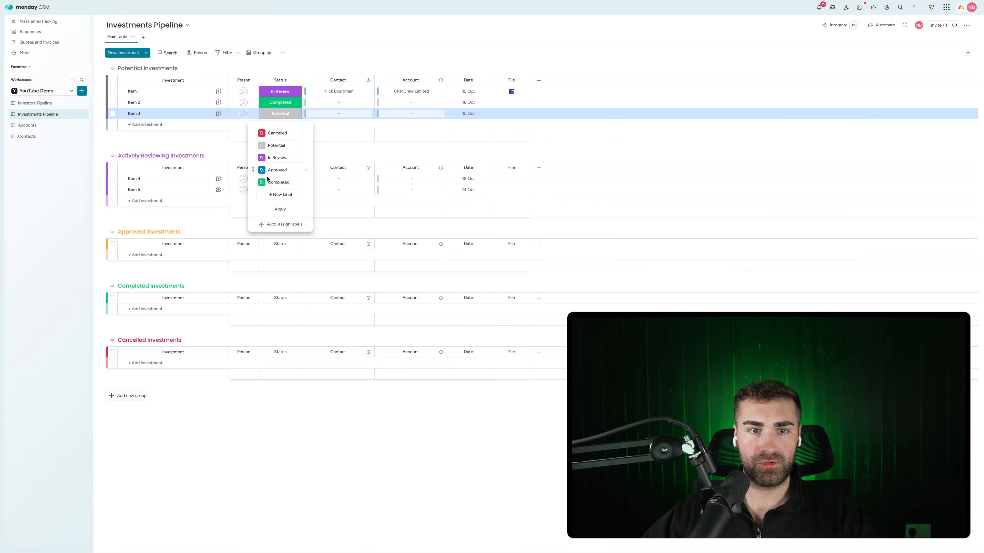
{"action": "left_click", "coordinate": [262, 170]}
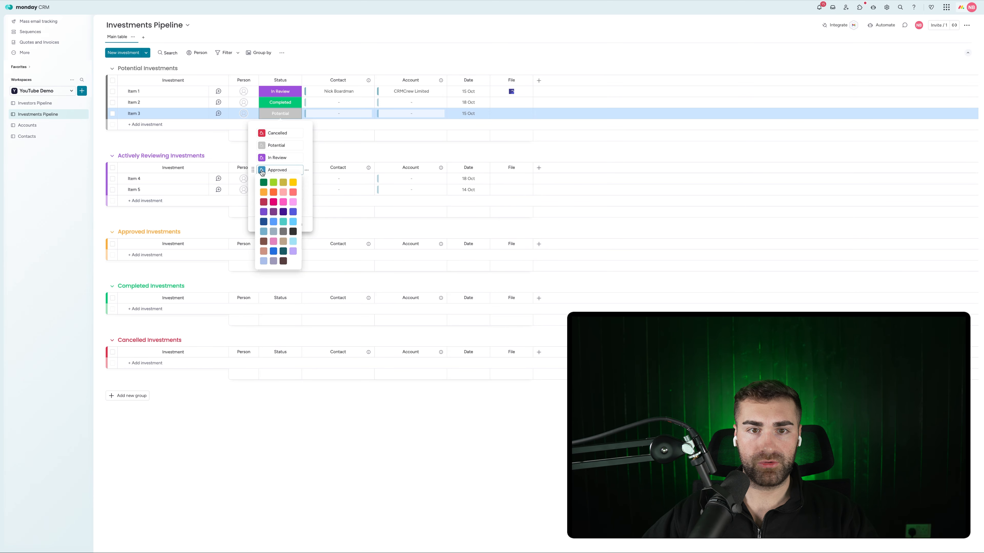
{"action": "left_click", "coordinate": [273, 192]}
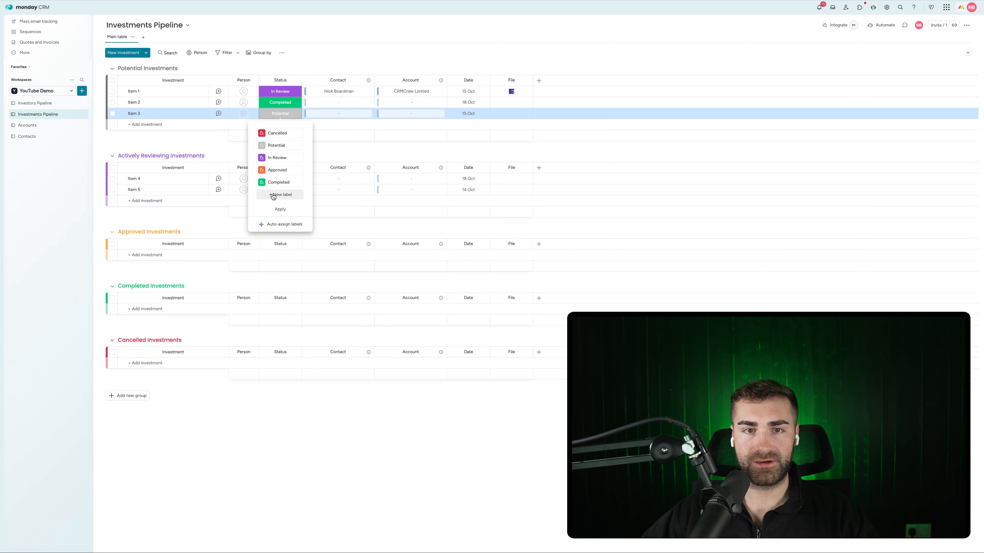
{"action": "left_click_drag", "start_coordinate": [253, 133], "coordinate": [260, 188]}
{"action": "left_click", "coordinate": [277, 210]}
{"action": "left_click", "coordinate": [290, 74]}
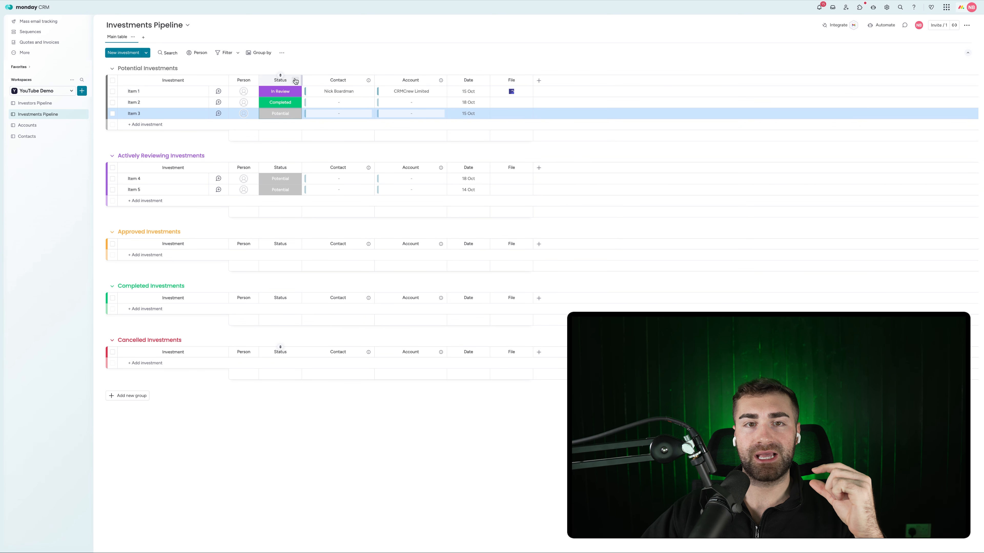
{"action": "left_click", "coordinate": [295, 80]}
Add a Numbers column right of Status on Investments Pipeline, then switch to Investors Pipeline
{"action": "mouse_move", "coordinate": [340, 202]}
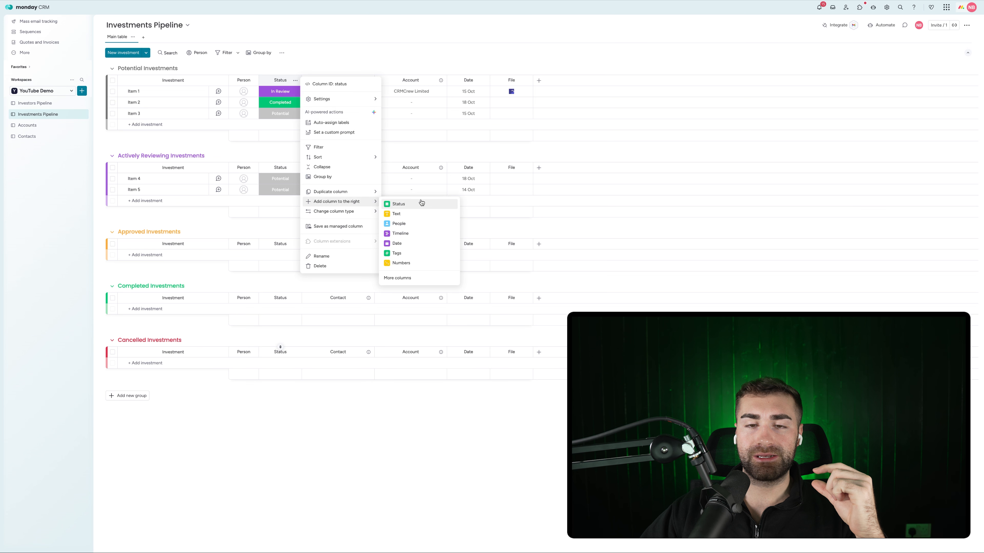
{"action": "left_click", "coordinate": [426, 265]}
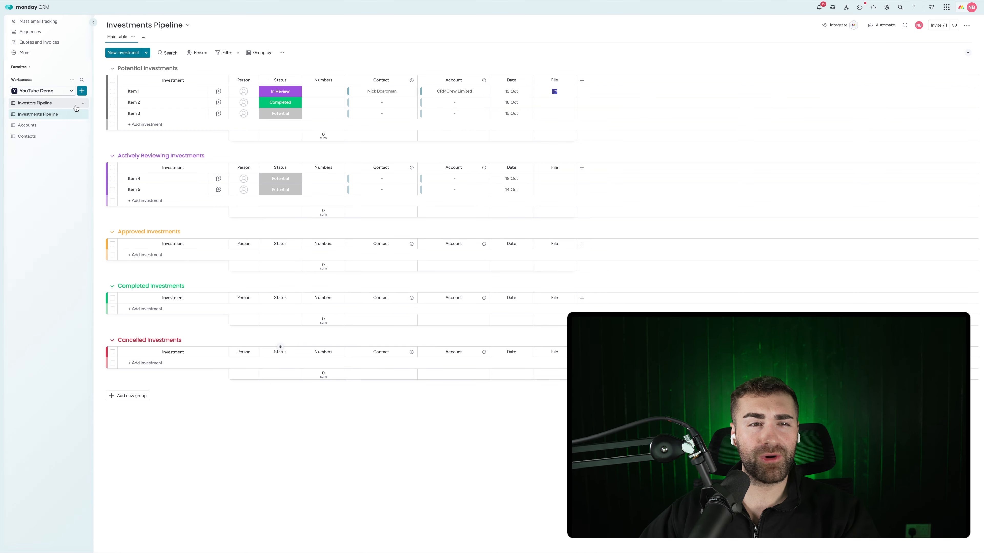
{"action": "left_click", "coordinate": [53, 103]}
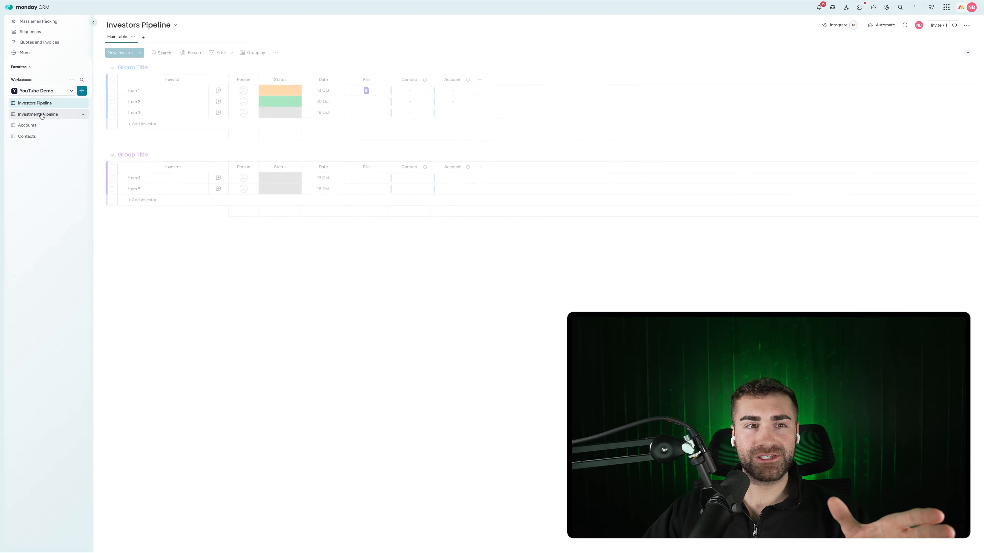
Rename the first two groups to 'Potential Inverstors' and 'Working Investors'
{"action": "left_click", "coordinate": [43, 116]}
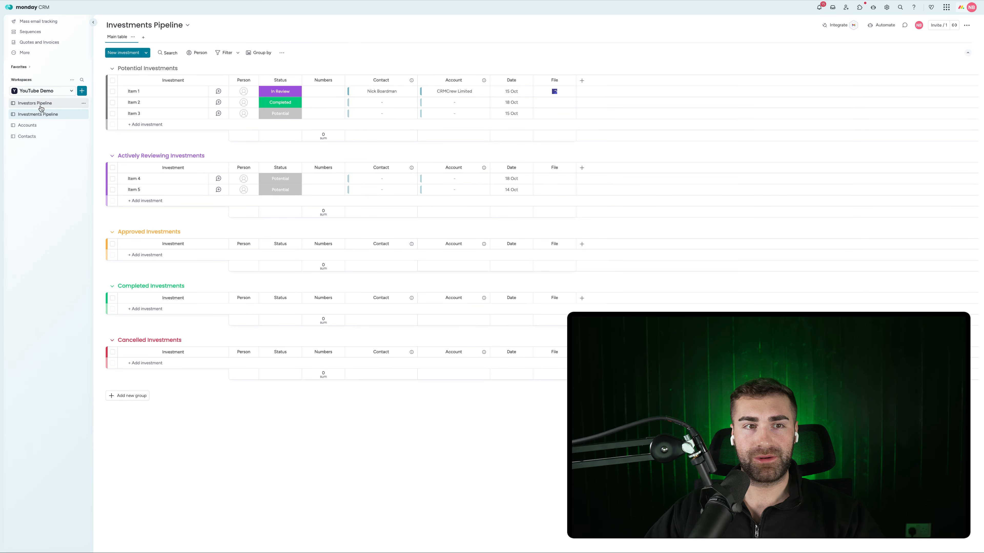
{"action": "left_click", "coordinate": [41, 104]}
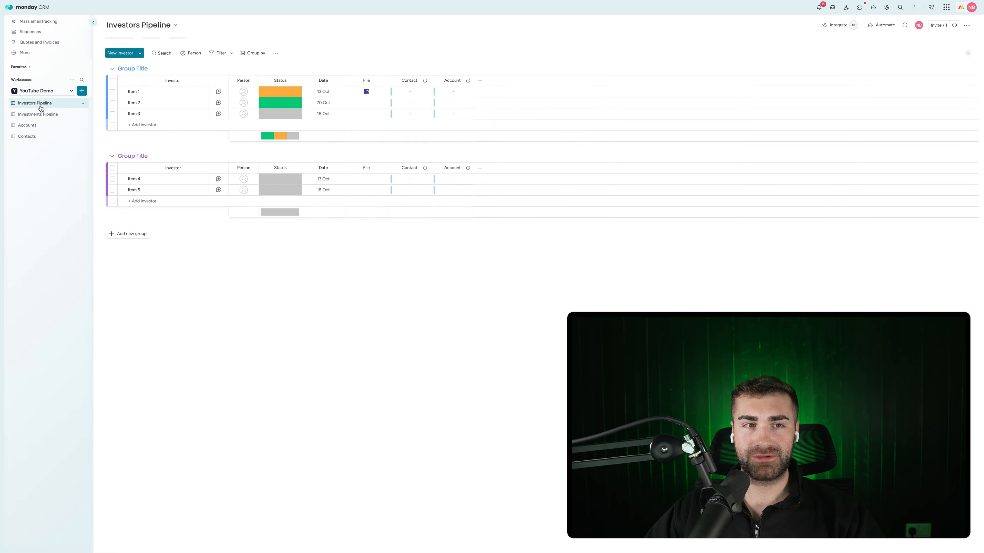
{"action": "left_click", "coordinate": [136, 69]}
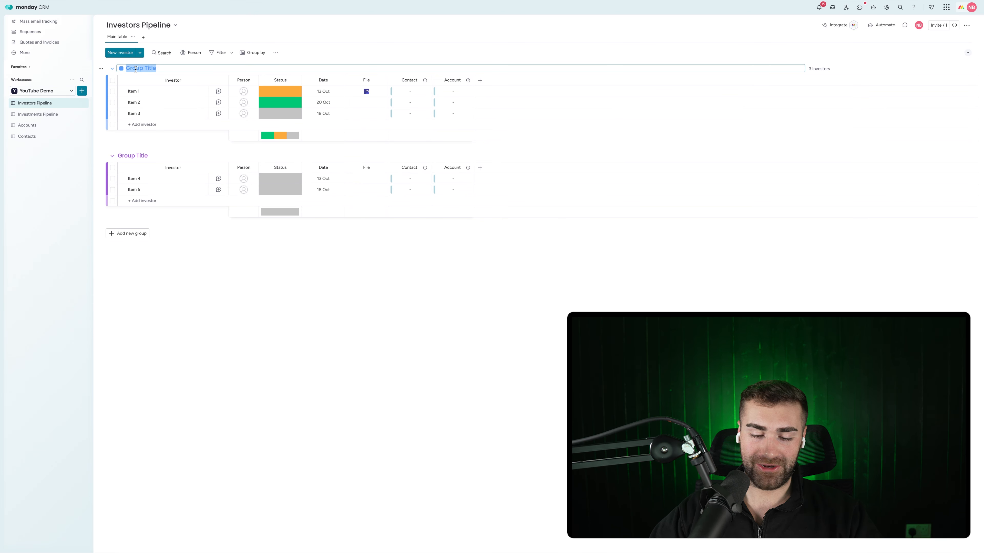
{"action": "type", "text": "Potential I"}
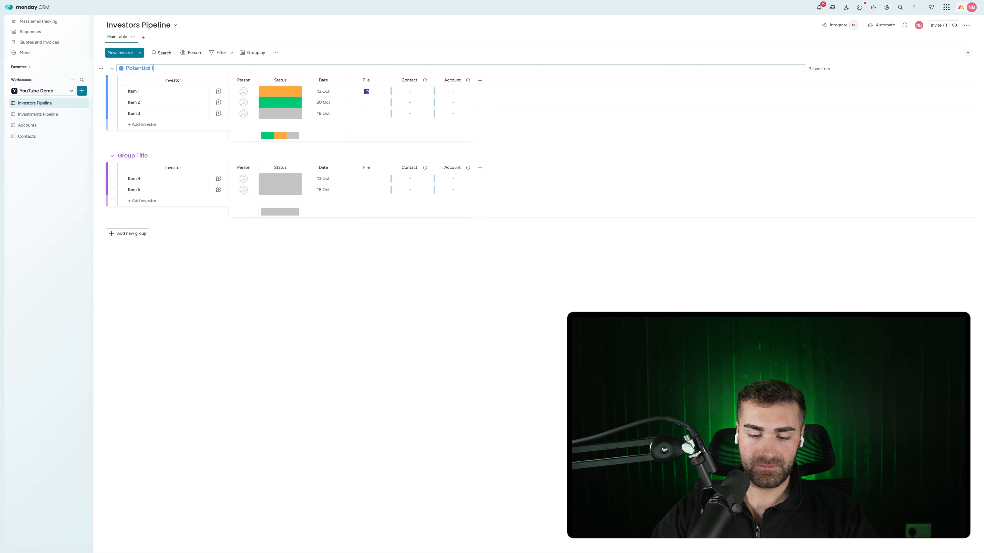
{"action": "type", "text": "nverstords"}
{"action": "key", "text": "BackSpace"}
{"action": "type", "text": "s"}
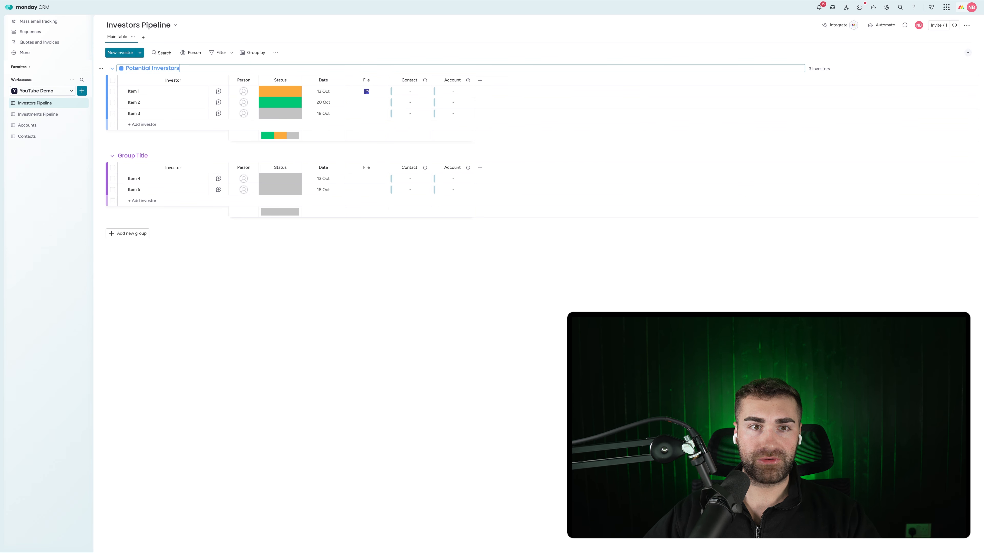
{"action": "key", "text": "Return"}
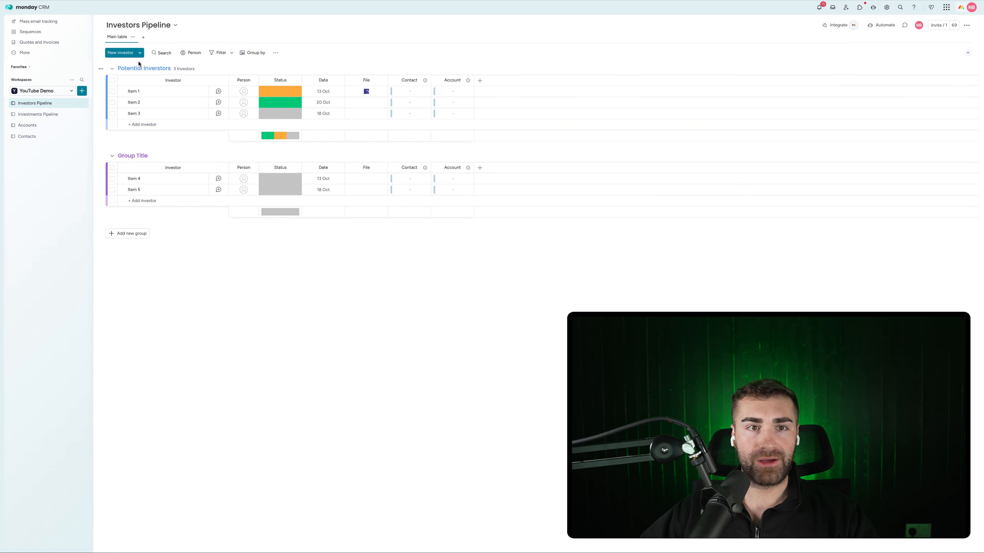
{"action": "left_click", "coordinate": [129, 155]}
{"action": "type", "text": "A"}
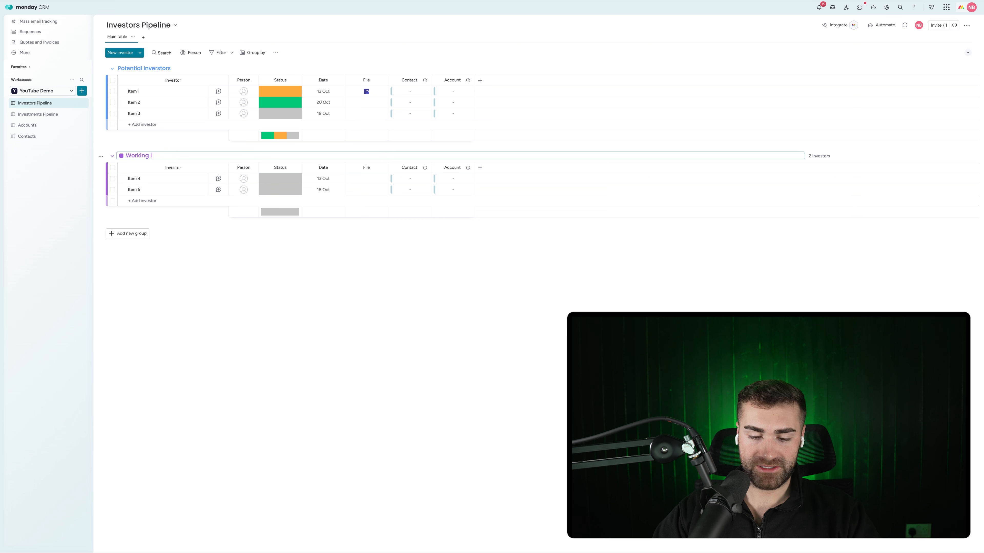
{"action": "key", "text": "Return"}
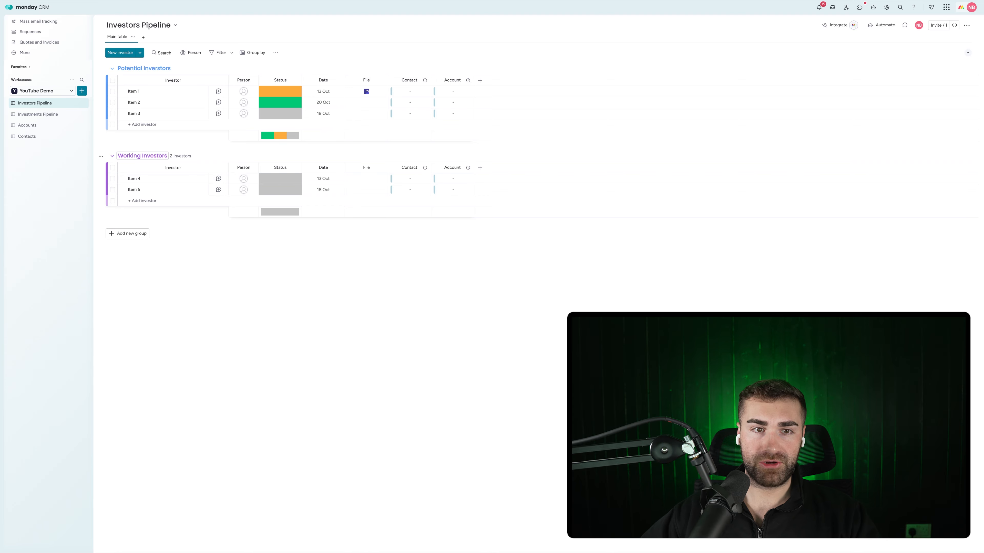
Add three groups named In Negotiation Investors, Won Investors and Lost Investors
{"action": "left_click", "coordinate": [131, 233]}
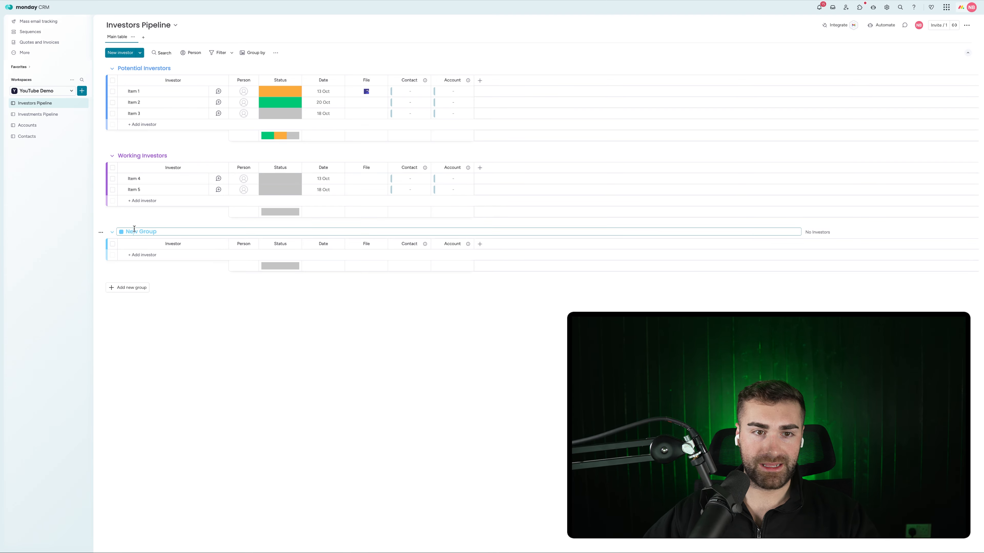
{"action": "type", "text": "In Negotiation Investors"}
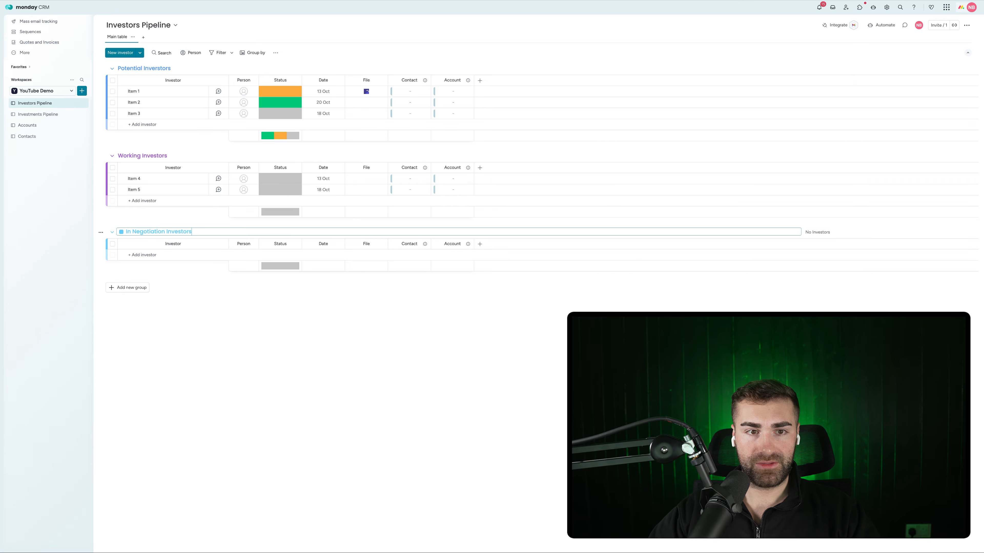
{"action": "key", "text": "Return"}
{"action": "left_click", "coordinate": [128, 287]}
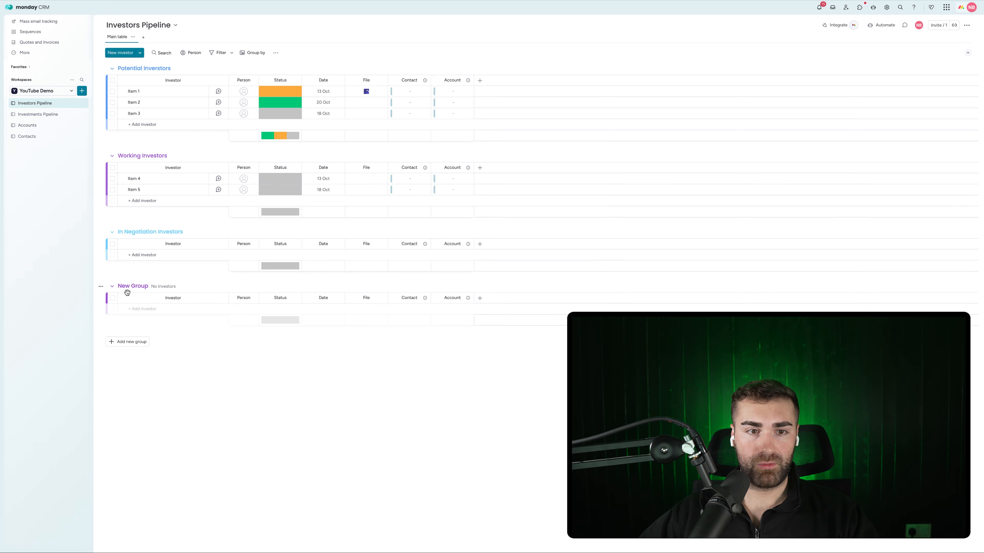
{"action": "left_click", "coordinate": [131, 289]}
{"action": "type", "text": "Won Investors"}
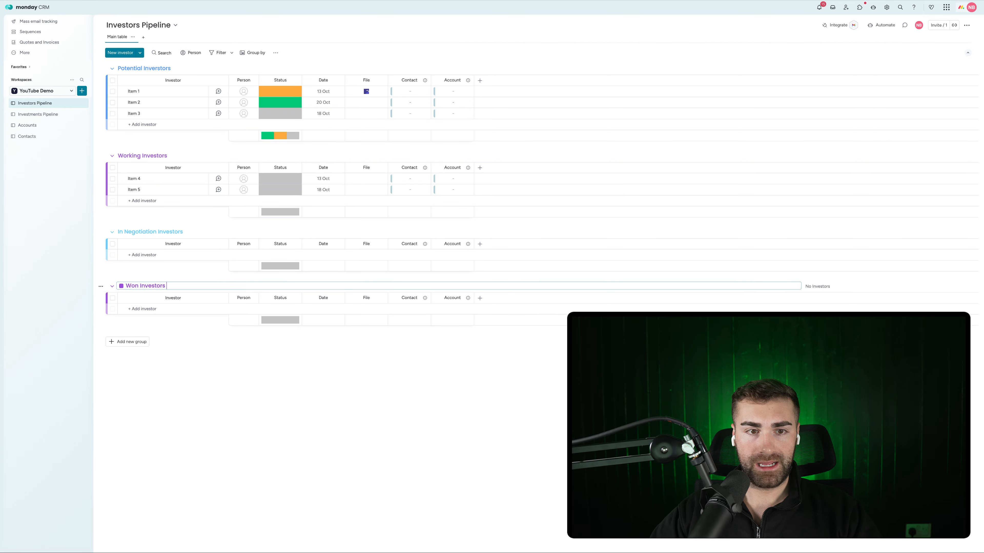
{"action": "key", "text": "Return"}
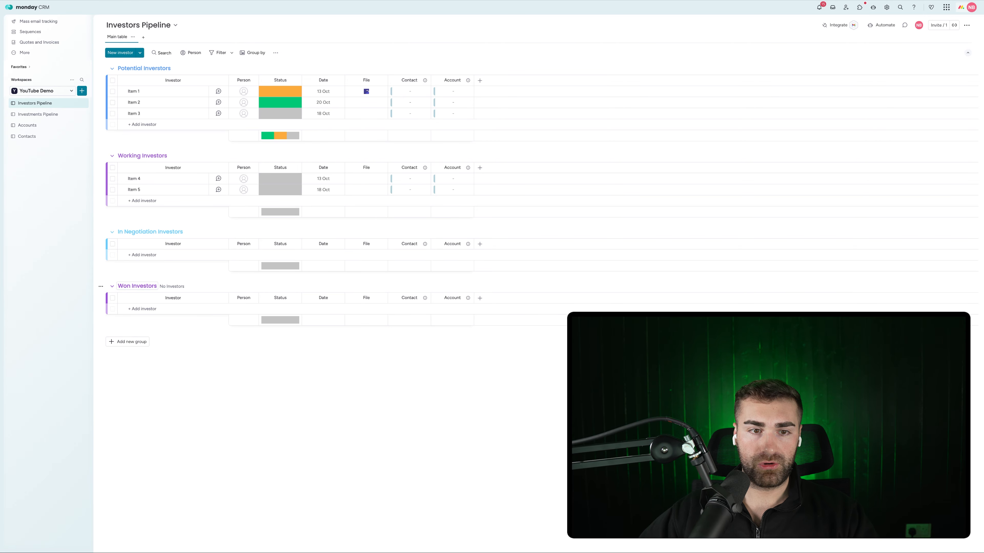
{"action": "left_click", "coordinate": [125, 343]}
{"action": "left_click", "coordinate": [129, 339]}
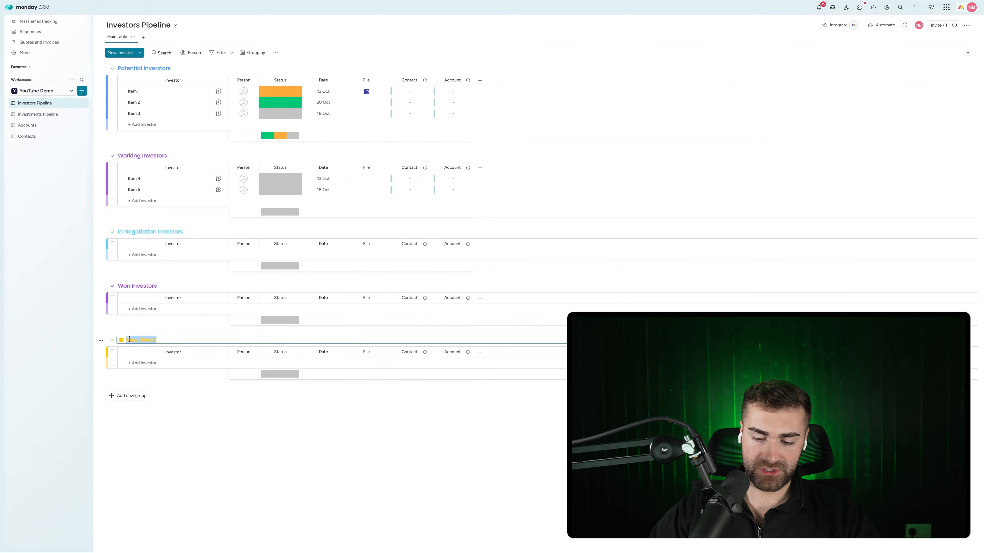
{"action": "type", "text": "Lost Investor"}
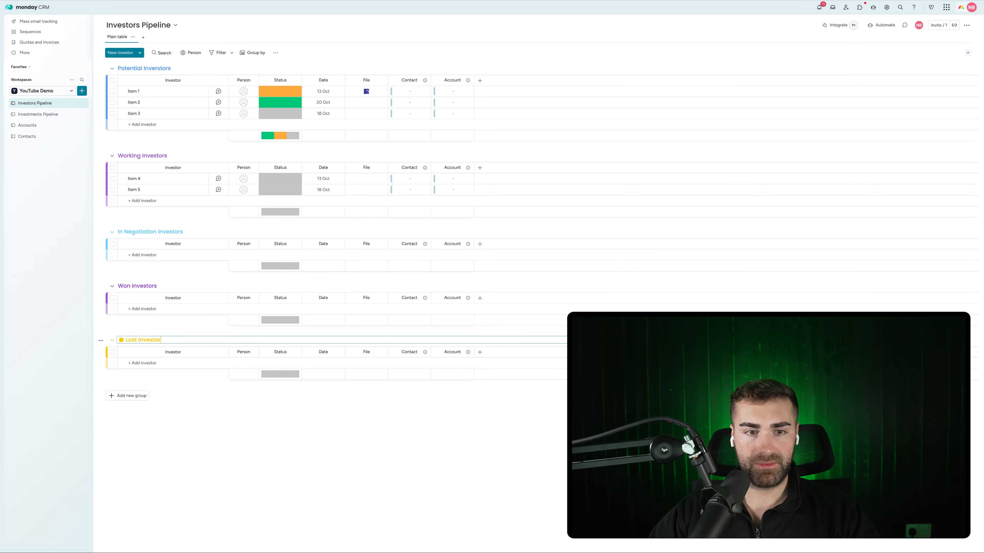
{"action": "type", "text": "s"}
{"action": "key", "text": "Return"}
Colour the groups: Lost red, Won green, Potential dark grey, In Negotiation orange
{"action": "left_click", "coordinate": [136, 343]}
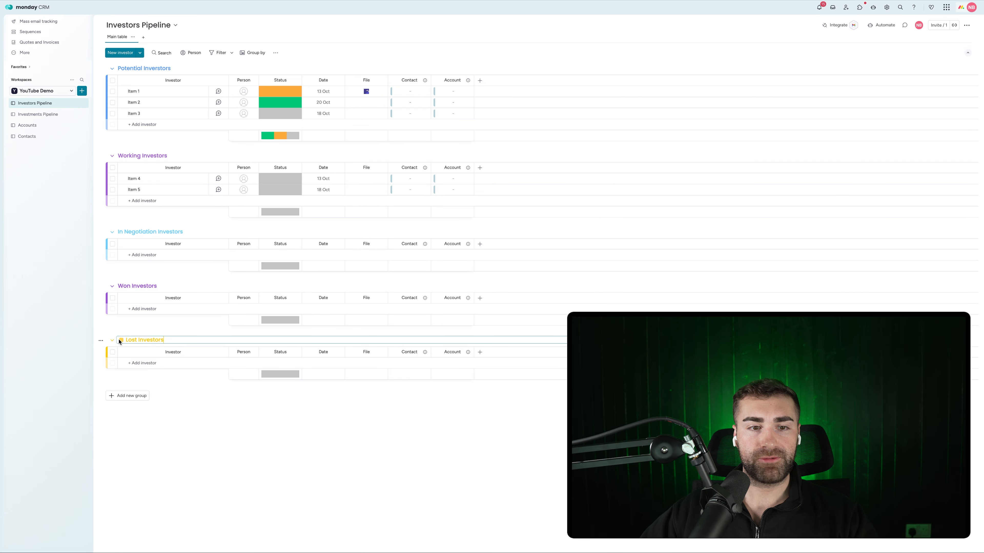
{"action": "left_click", "coordinate": [121, 340]}
{"action": "left_click", "coordinate": [128, 371]}
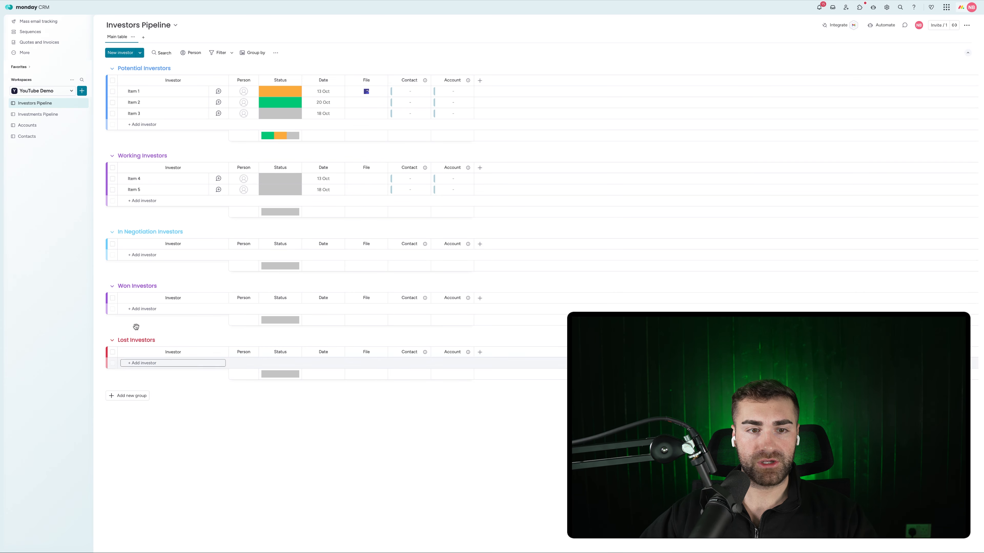
{"action": "left_click", "coordinate": [134, 286]}
{"action": "left_click", "coordinate": [121, 286]}
{"action": "left_click", "coordinate": [131, 298]}
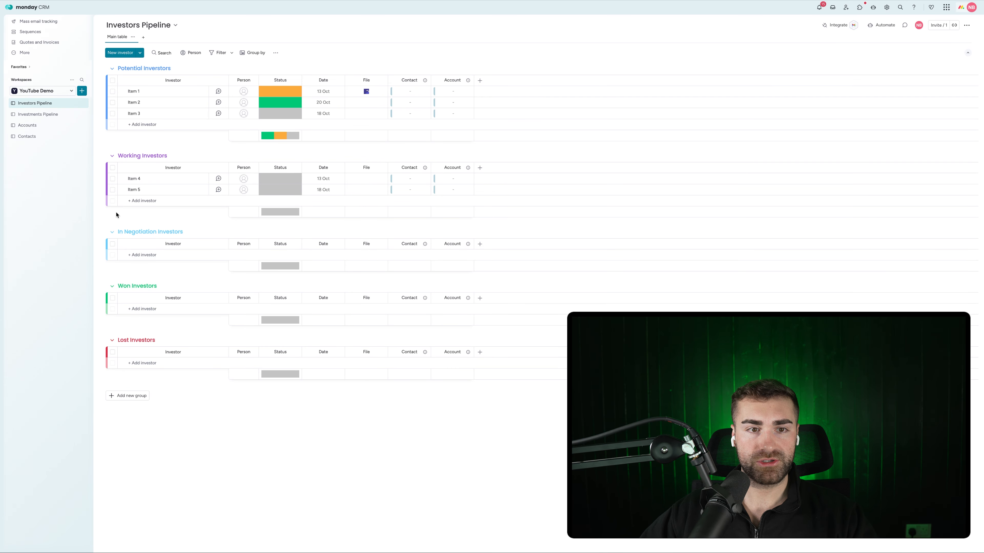
{"action": "left_click", "coordinate": [118, 70]}
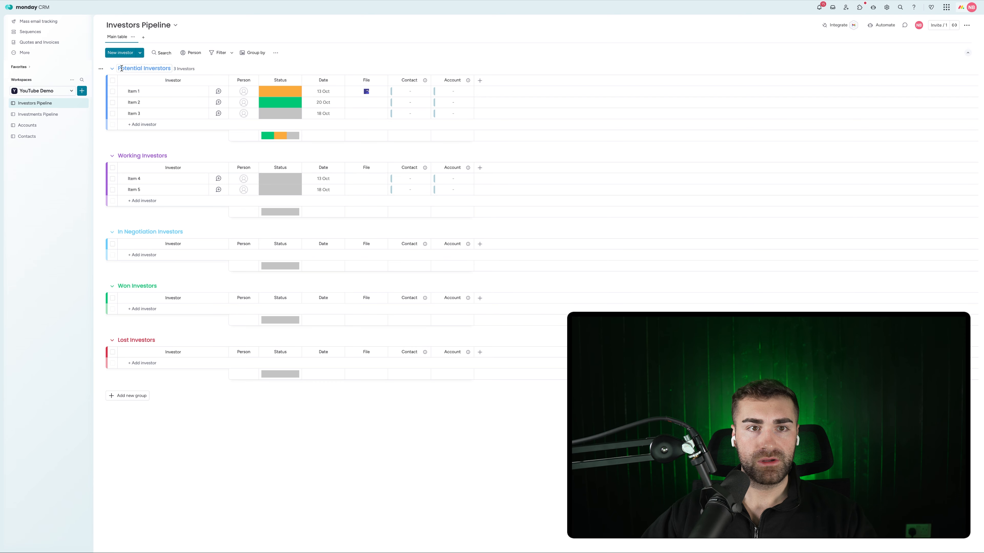
{"action": "left_click", "coordinate": [121, 68]}
{"action": "left_click", "coordinate": [143, 112]}
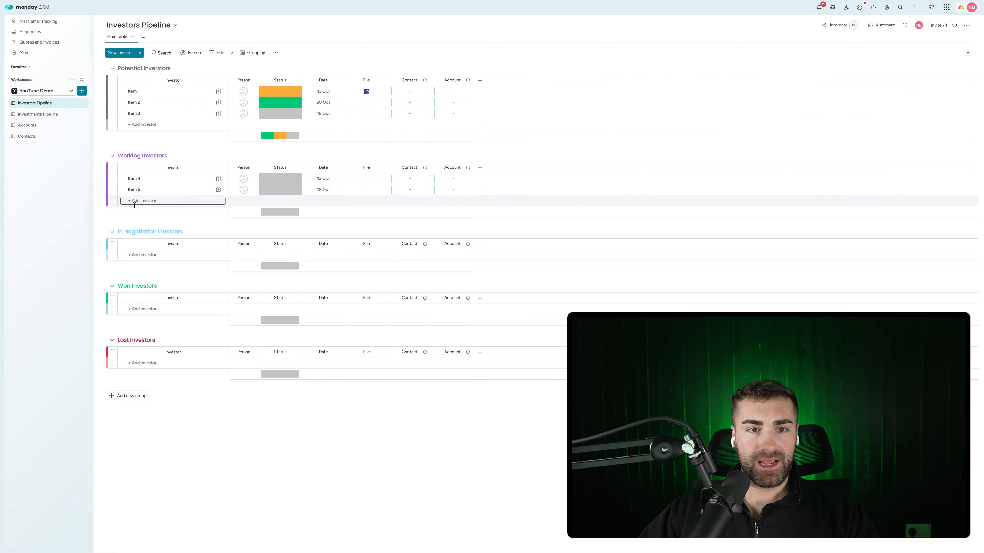
{"action": "left_click", "coordinate": [120, 231]}
{"action": "left_click", "coordinate": [121, 232]}
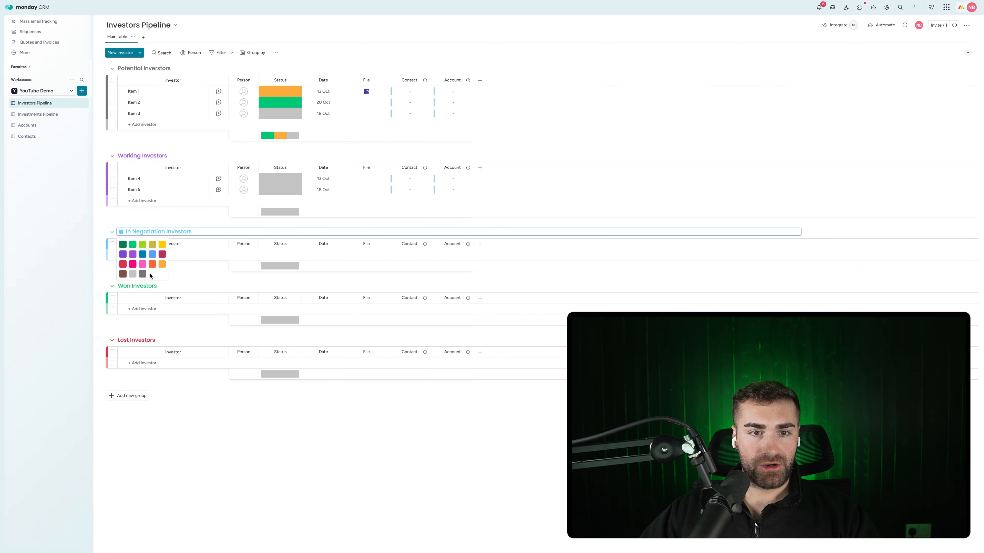
{"action": "left_click", "coordinate": [152, 265]}
Edit the Status labels to add Working, Won, Lost and In Negotiation
{"action": "left_click", "coordinate": [281, 101]}
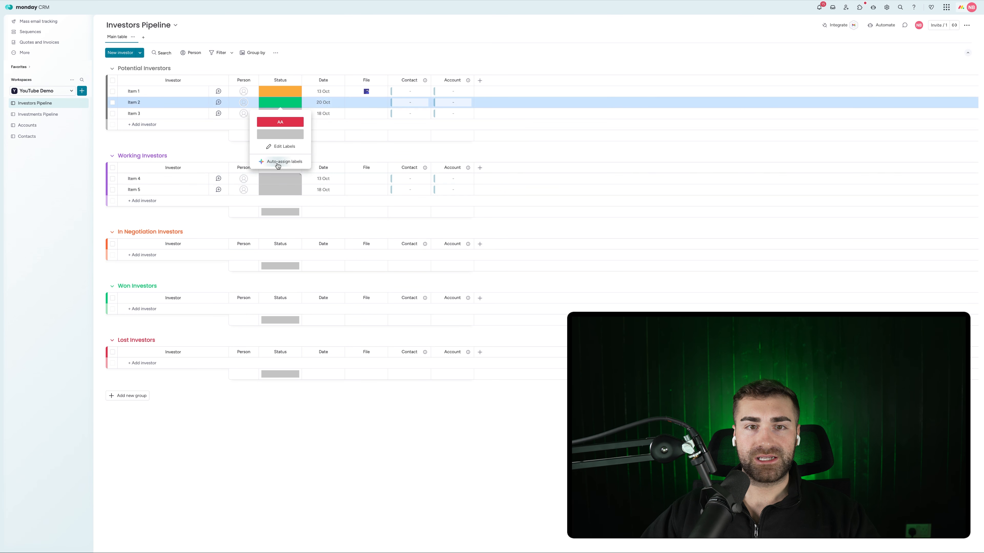
{"action": "left_click", "coordinate": [276, 149]}
{"action": "left_click", "coordinate": [273, 136]}
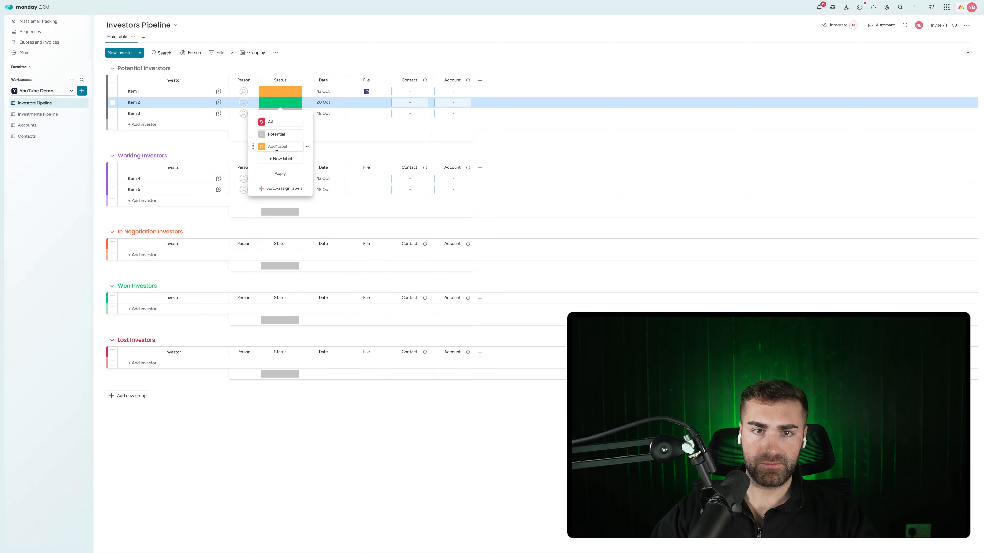
{"action": "left_click", "coordinate": [280, 159]}
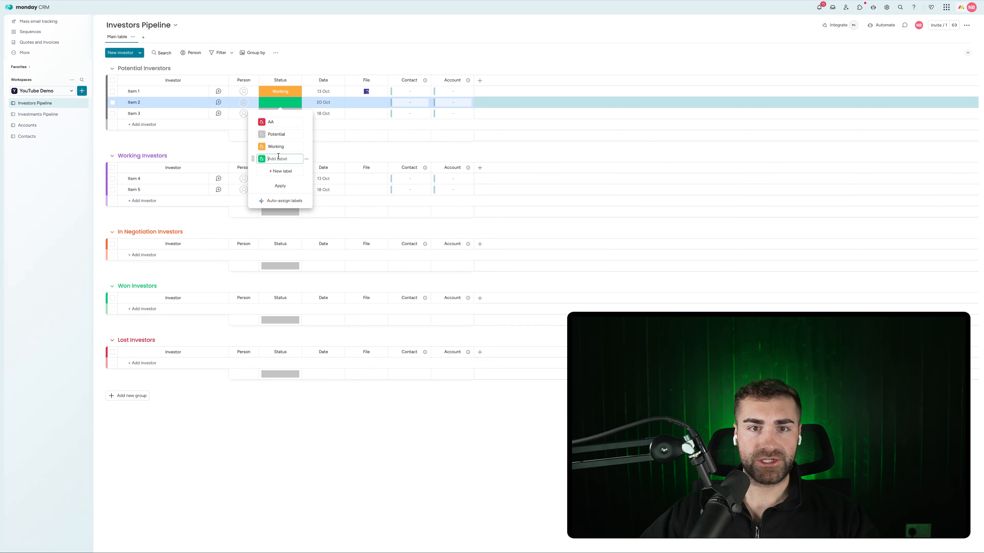
{"action": "key", "text": "BackSpace"}
{"action": "key", "text": "BackSpace"}
{"action": "key", "text": "BackSpace"}
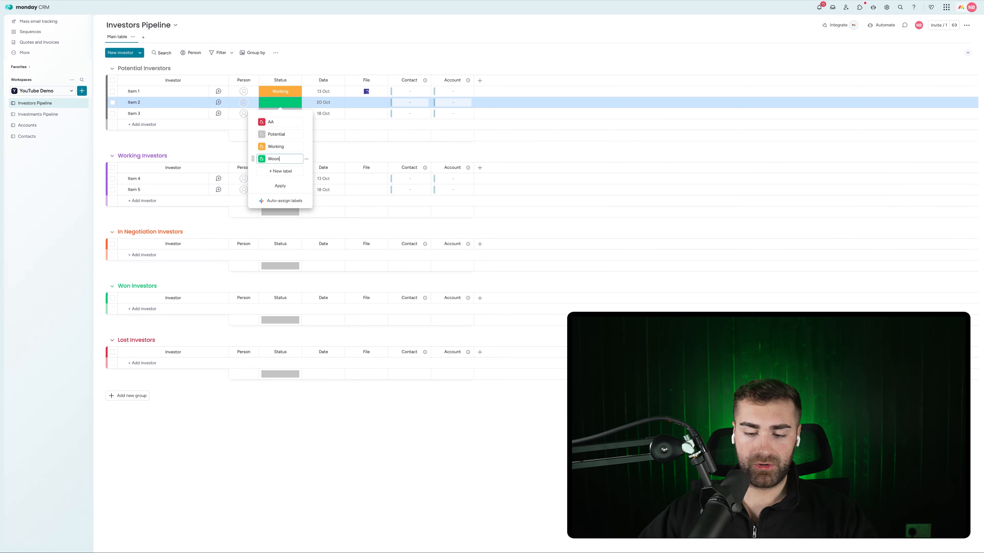
{"action": "left_click", "coordinate": [278, 120]}
{"action": "type", "text": "Lost"}
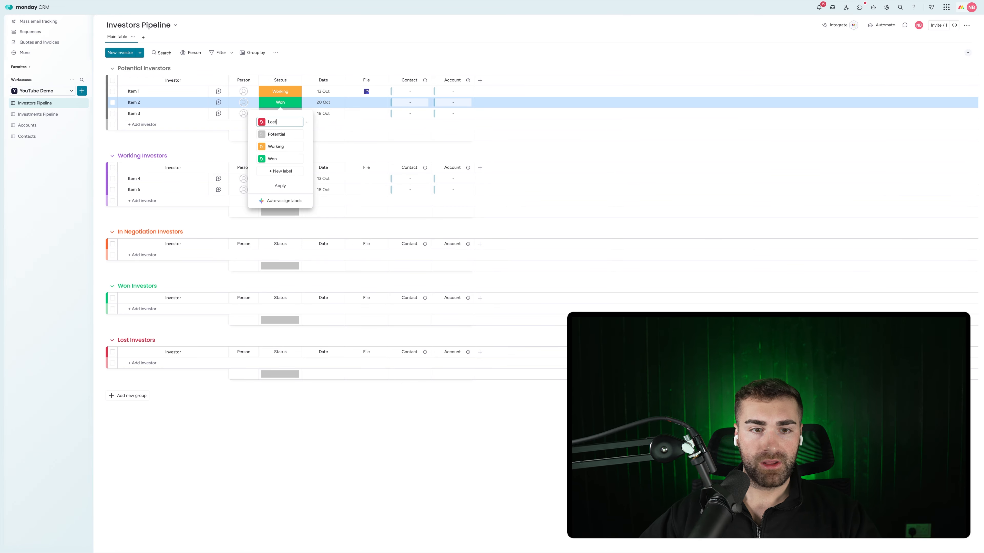
{"action": "left_click", "coordinate": [276, 171]}
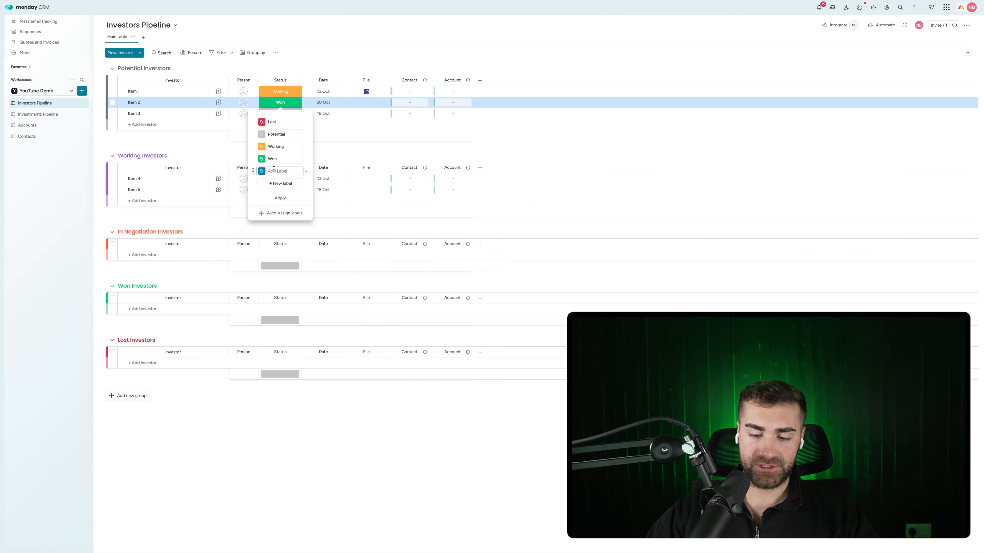
{"action": "type", "text": "In Negotiation"}
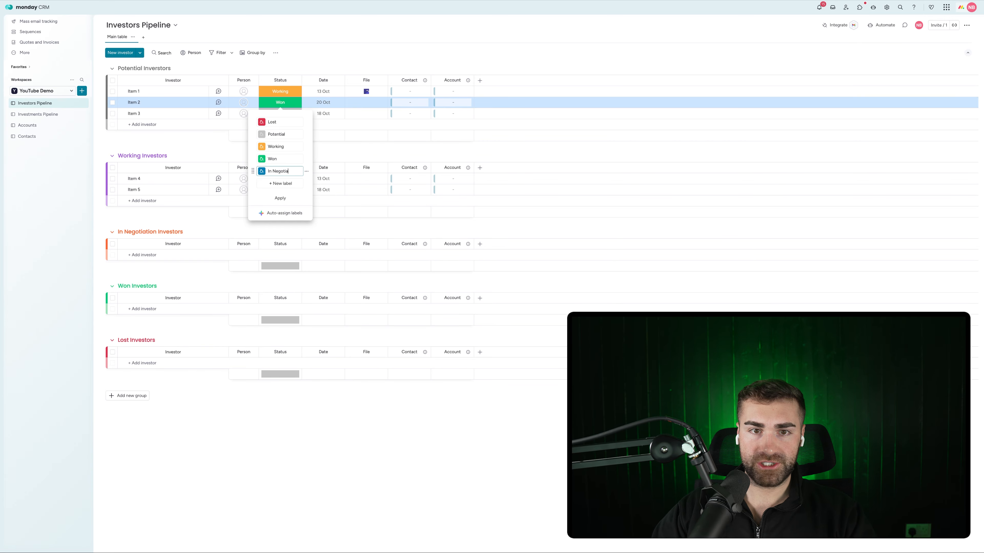
{"action": "right_click", "coordinate": [291, 169]}
{"action": "left_click", "coordinate": [309, 182]}
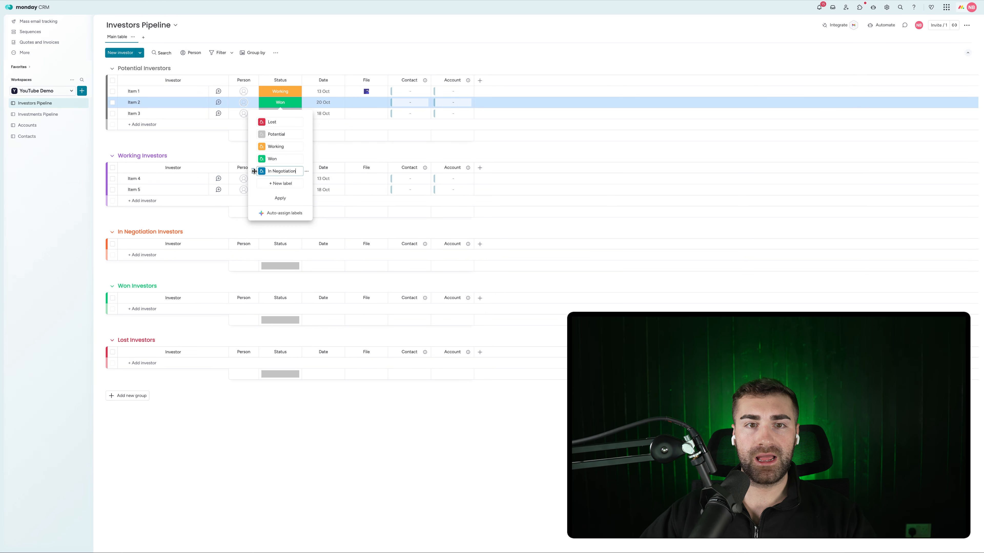
Move In Negotiation above Won and Lost to the end, colour Working purple and In Negotiation orange, and apply
{"action": "left_click_drag", "start_coordinate": [254, 171], "coordinate": [255, 157]}
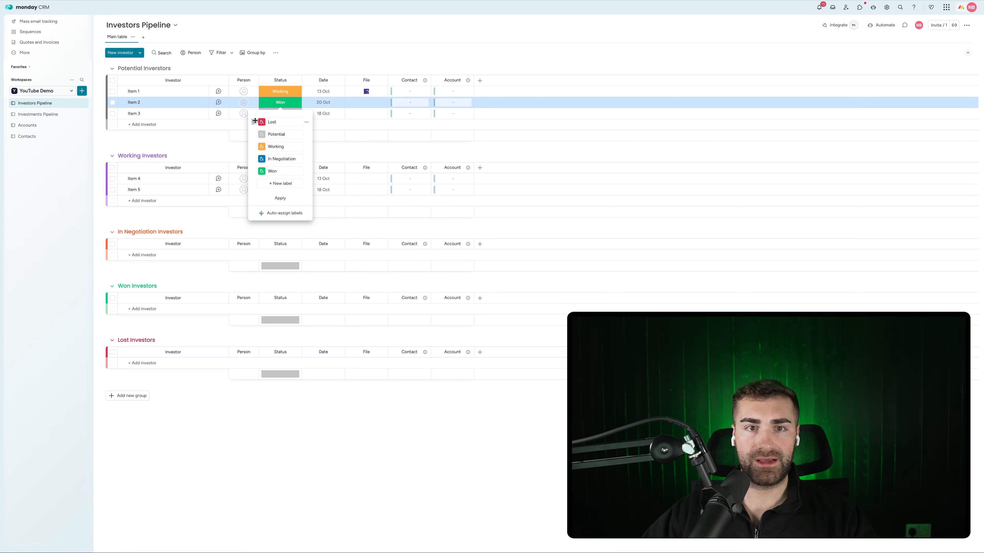
{"action": "left_click_drag", "start_coordinate": [255, 121], "coordinate": [256, 174]}
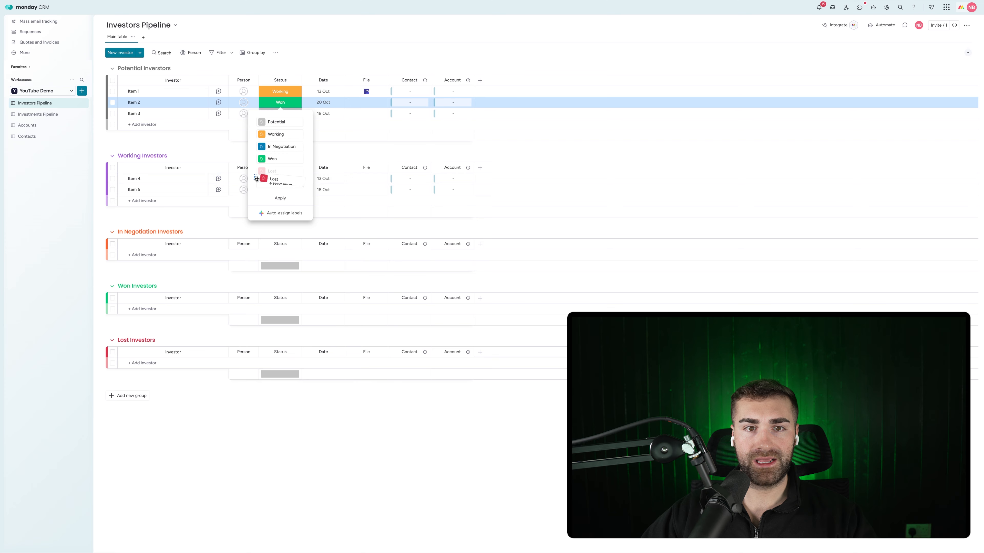
{"action": "left_click", "coordinate": [262, 134]}
{"action": "left_click", "coordinate": [289, 154]}
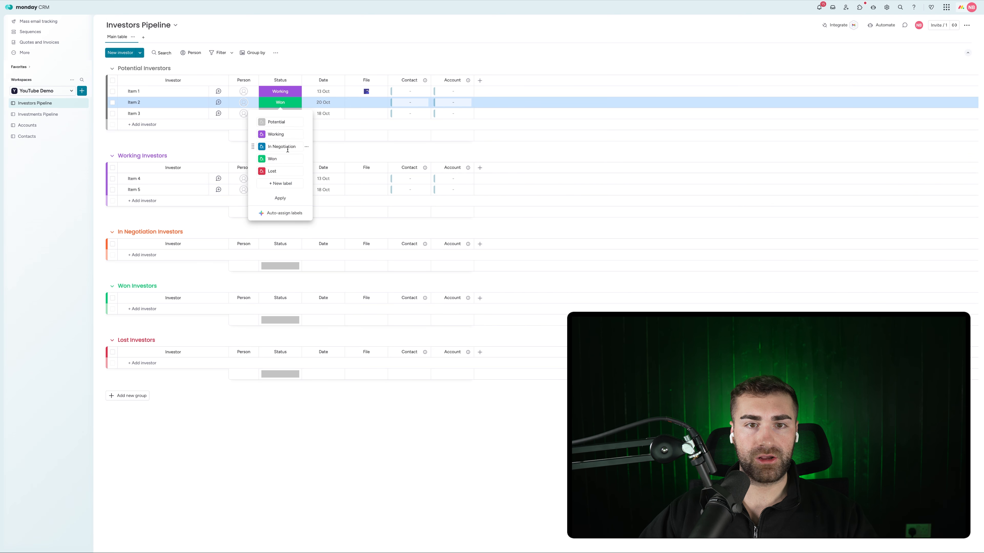
{"action": "left_click", "coordinate": [262, 147]}
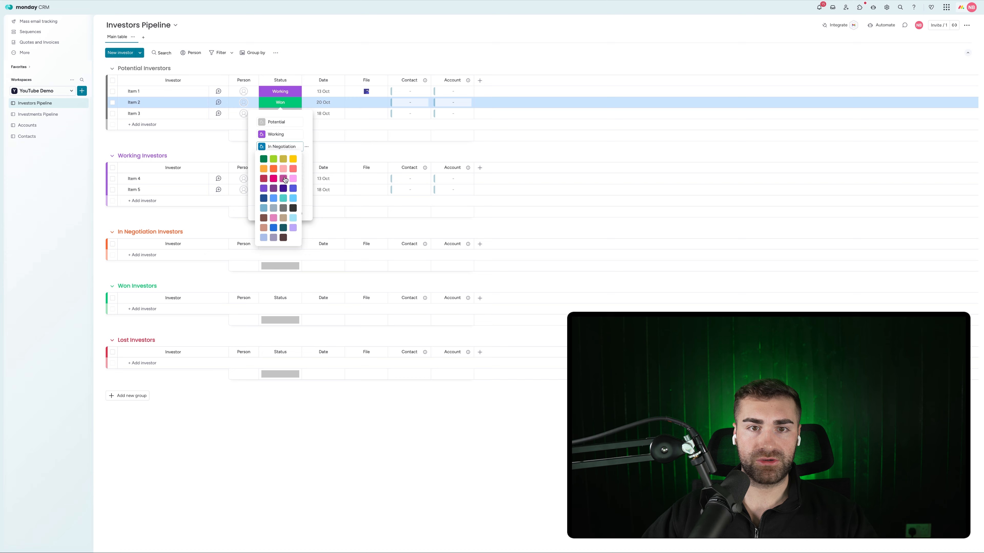
{"action": "left_click", "coordinate": [273, 169]}
{"action": "left_click", "coordinate": [280, 198]}
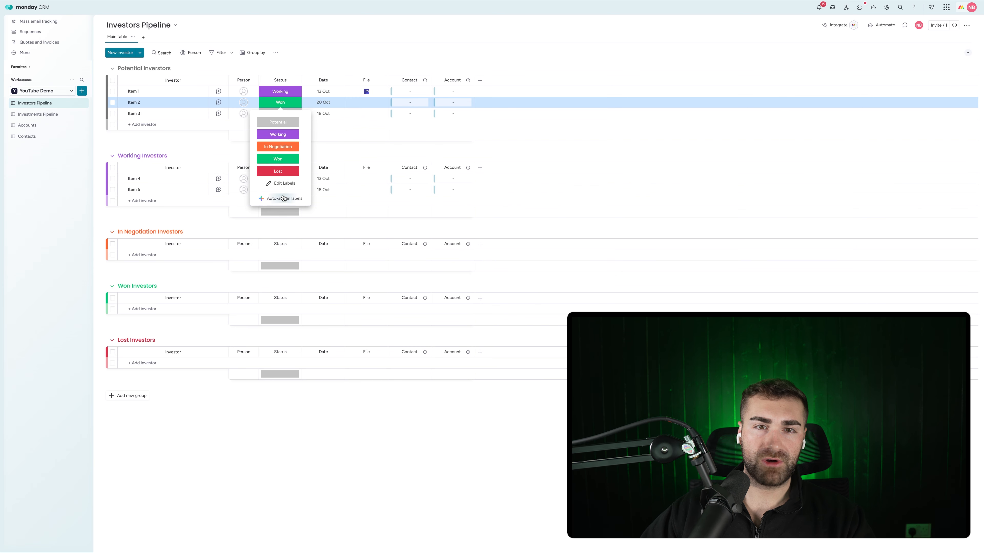
{"action": "left_click", "coordinate": [314, 50]}
Turn on Hide column summary for the Investors Pipeline Status column, then go back to Investments Pipeline
{"action": "left_click", "coordinate": [296, 80]}
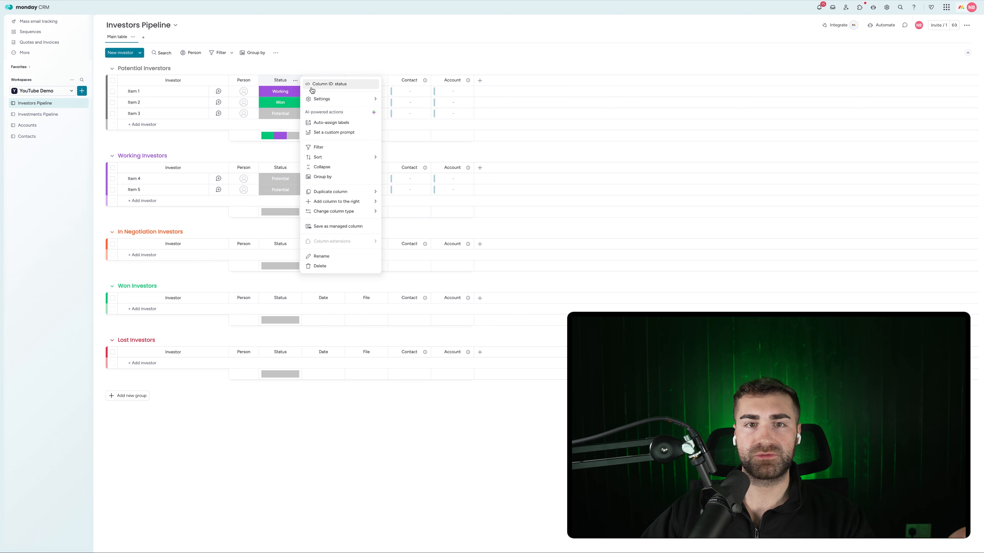
{"action": "mouse_move", "coordinate": [343, 100]}
{"action": "left_click", "coordinate": [409, 160]}
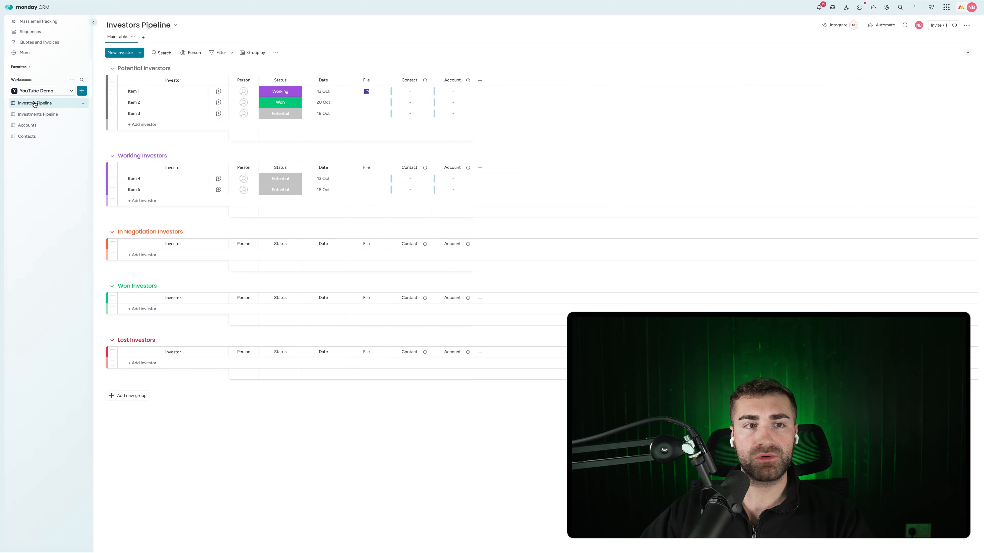
{"action": "left_click", "coordinate": [34, 114]}
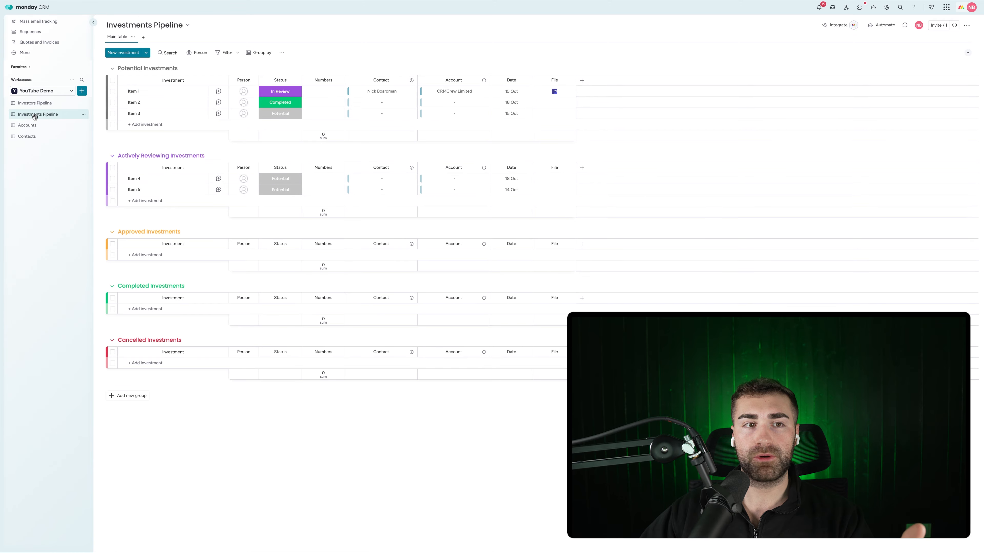
{"action": "left_click", "coordinate": [34, 103]}
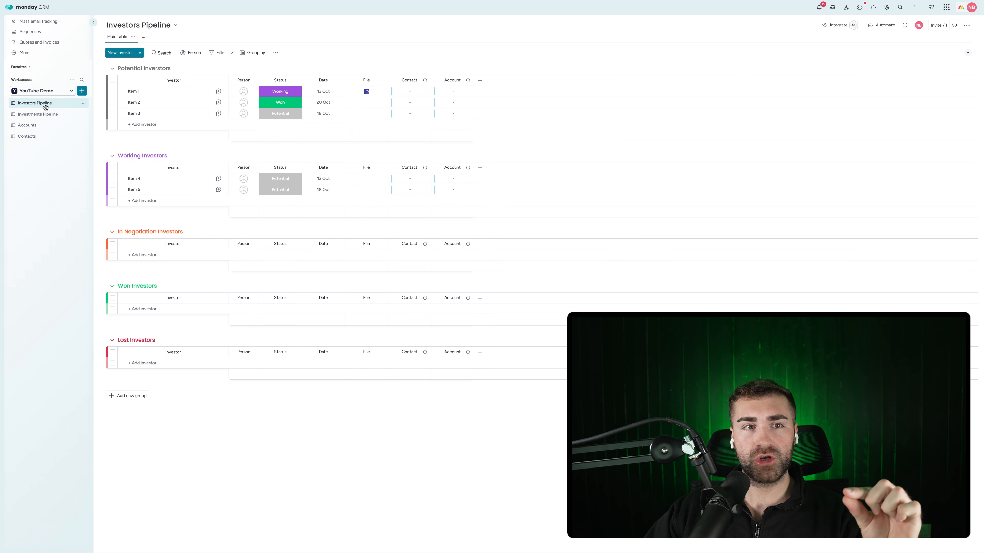
{"action": "left_click", "coordinate": [45, 114]}
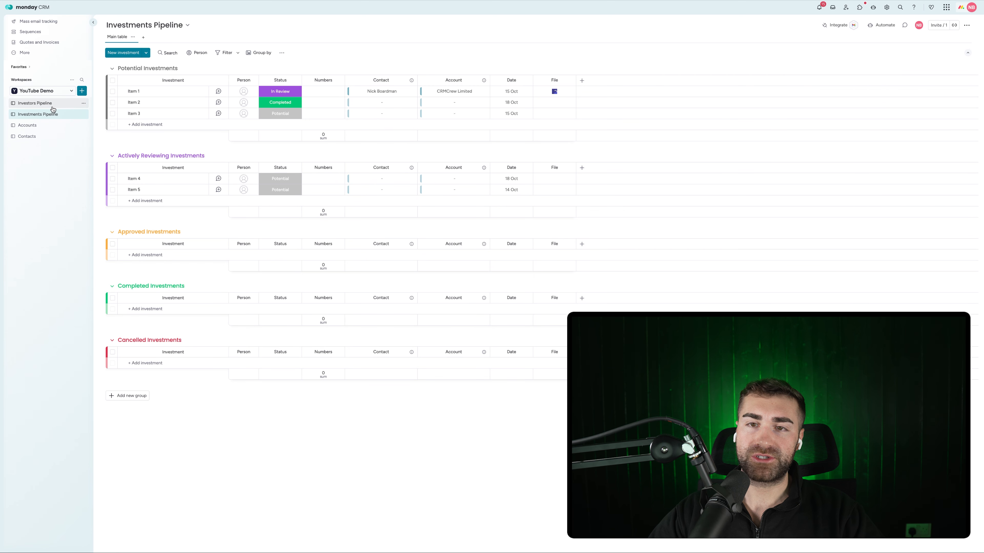
Rename the link columns in Accounts and Contacts to 'Investors Pipeline' and widen the Investments Pipeline columns
{"action": "left_click", "coordinate": [28, 125]}
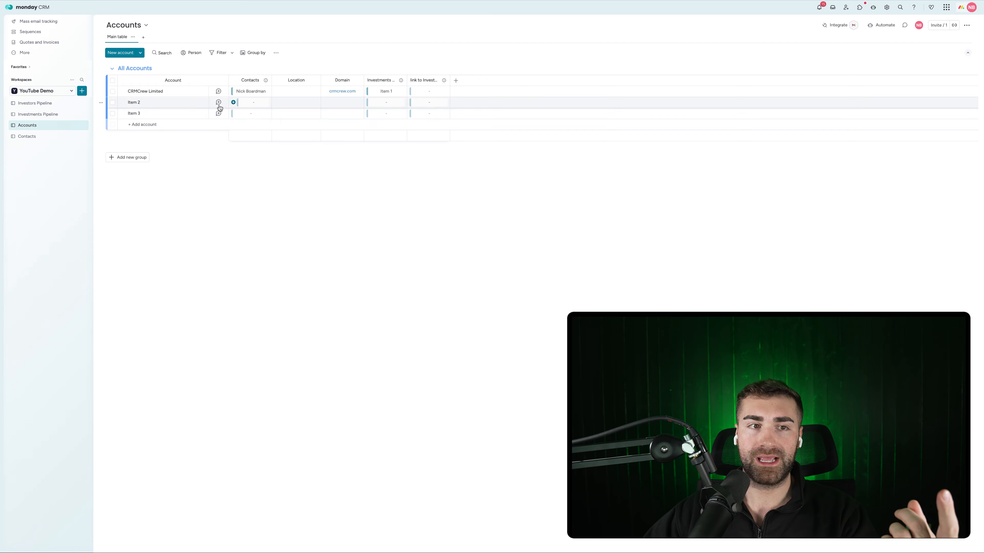
{"action": "left_click", "coordinate": [423, 80]}
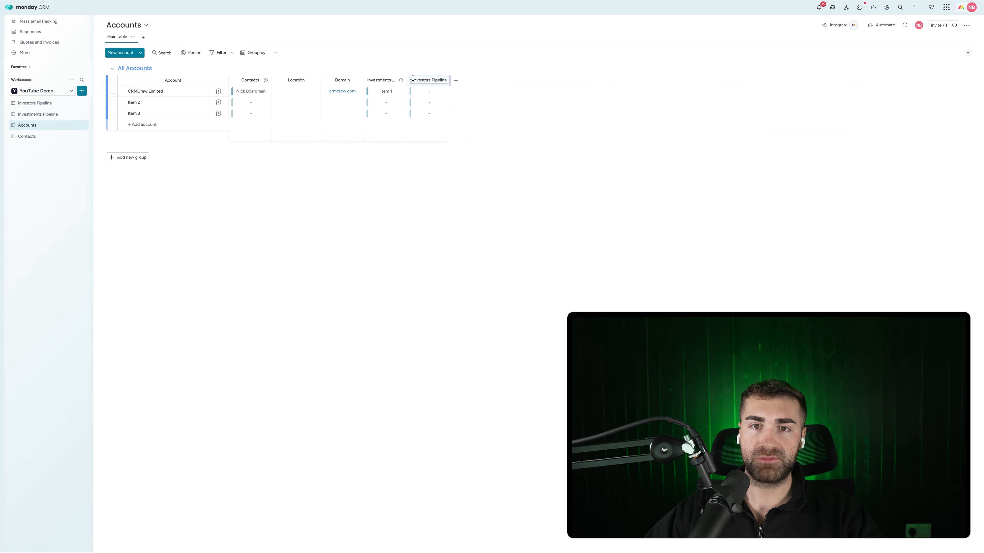
{"action": "key", "text": "super+BackSpace"}
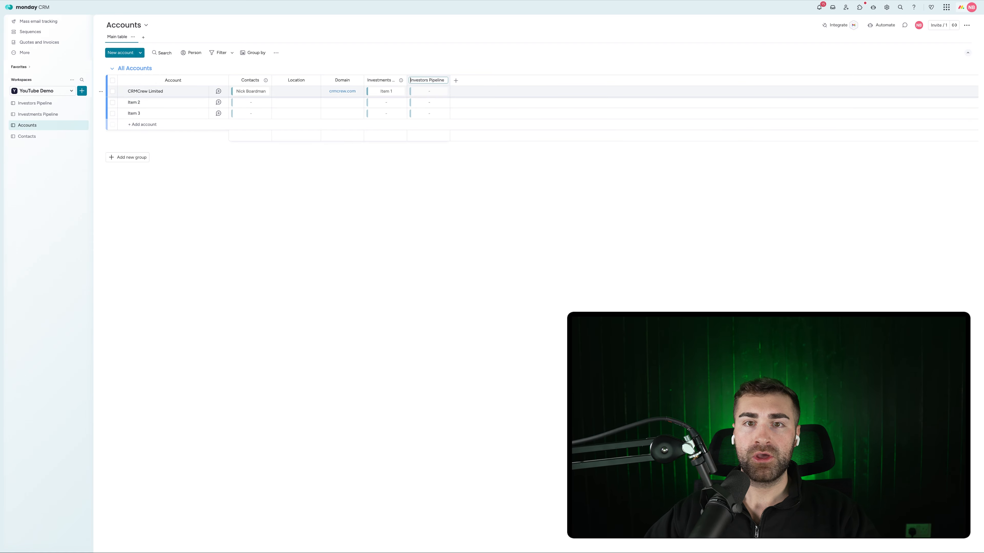
{"action": "key", "text": "Return"}
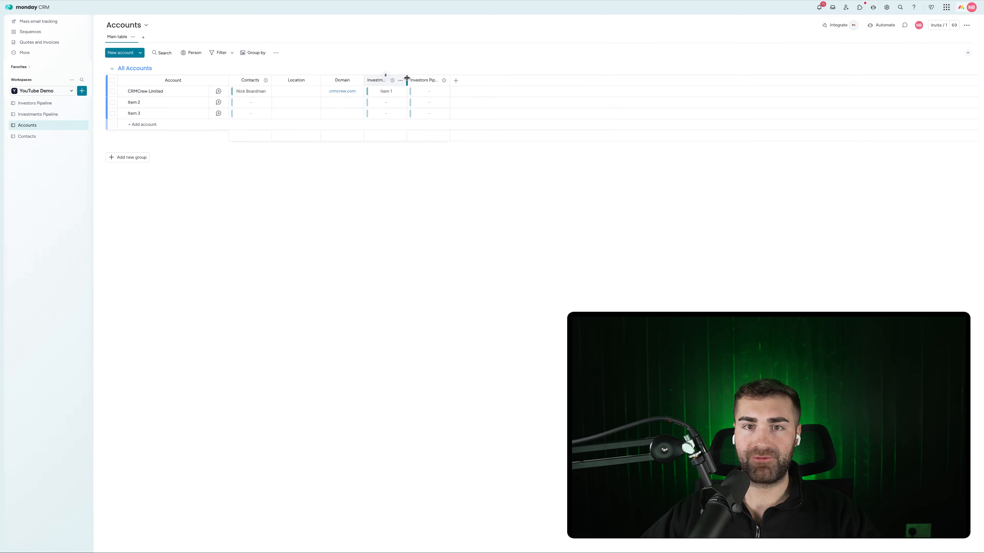
{"action": "left_click_drag", "start_coordinate": [406, 78], "coordinate": [527, 81]}
{"action": "left_click", "coordinate": [27, 136]}
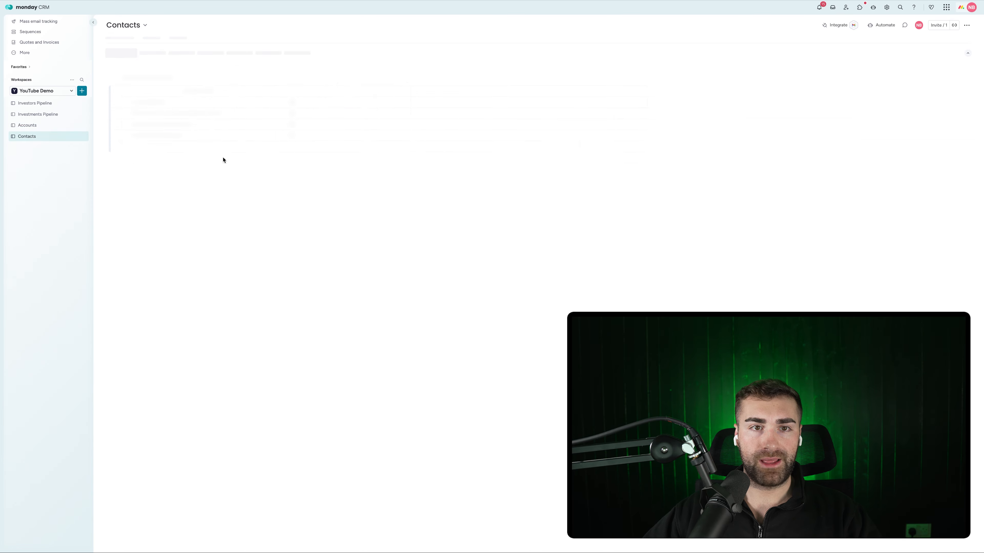
{"action": "left_click", "coordinate": [431, 81]}
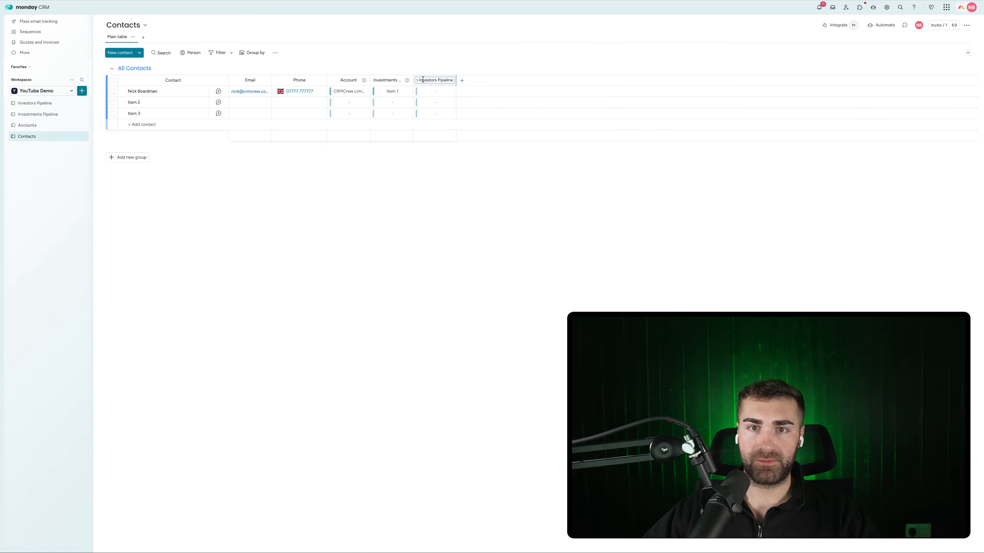
{"action": "key", "text": "BackSpace"}
{"action": "key", "text": "BackSpace"}
{"action": "key", "text": "BackSpace"}
{"action": "key", "text": "BackSpace"}
{"action": "key", "text": "BackSpace"}
{"action": "key", "text": "BackSpace"}
{"action": "key", "text": "BackSpace"}
{"action": "key", "text": "BackSpace"}
{"action": "key", "text": "Return"}
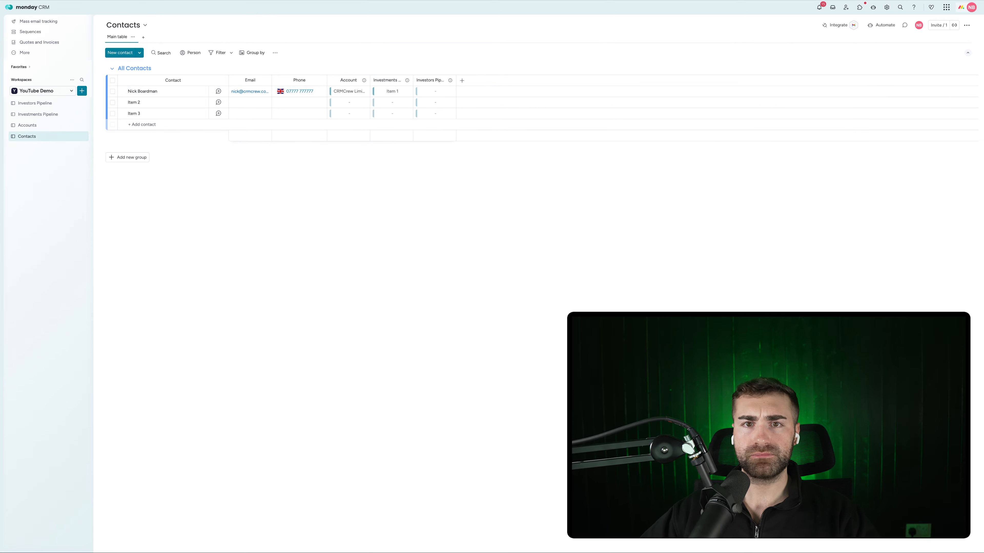
{"action": "left_click_drag", "start_coordinate": [416, 78], "coordinate": [509, 80]}
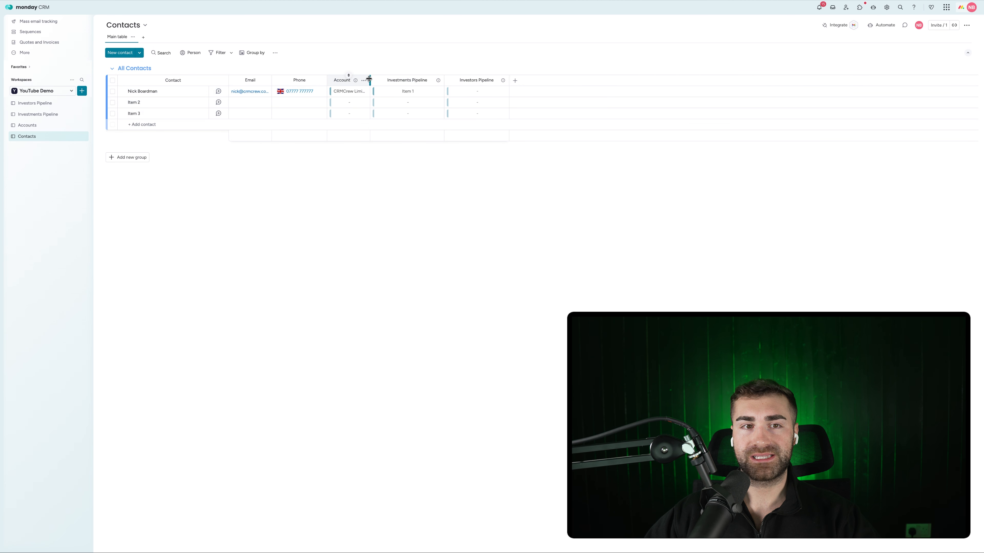
Enter the second contact's full name and rename the second account to 'Apple'
{"action": "left_click", "coordinate": [130, 103]}
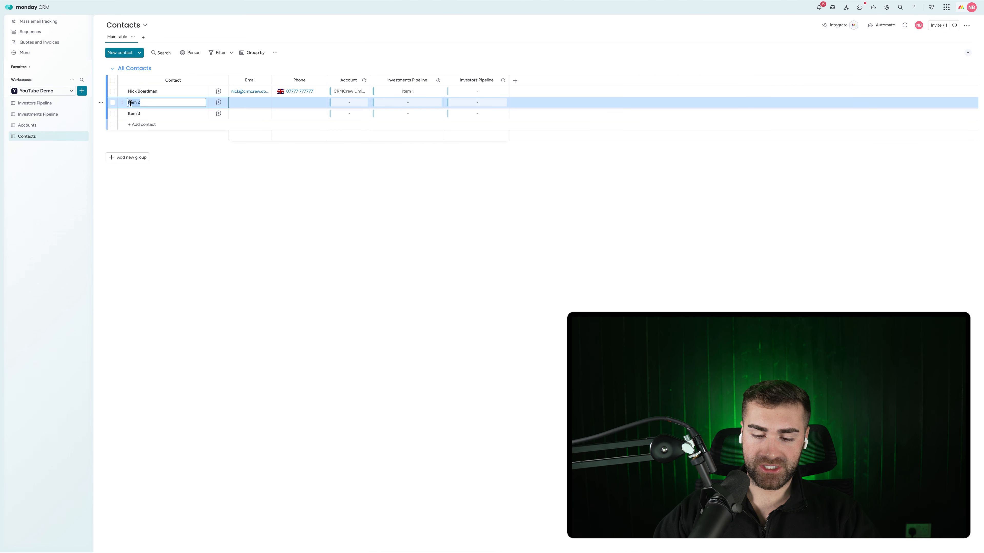
{"action": "type", "text": "Tim Cook"}
{"action": "key", "text": "Return"}
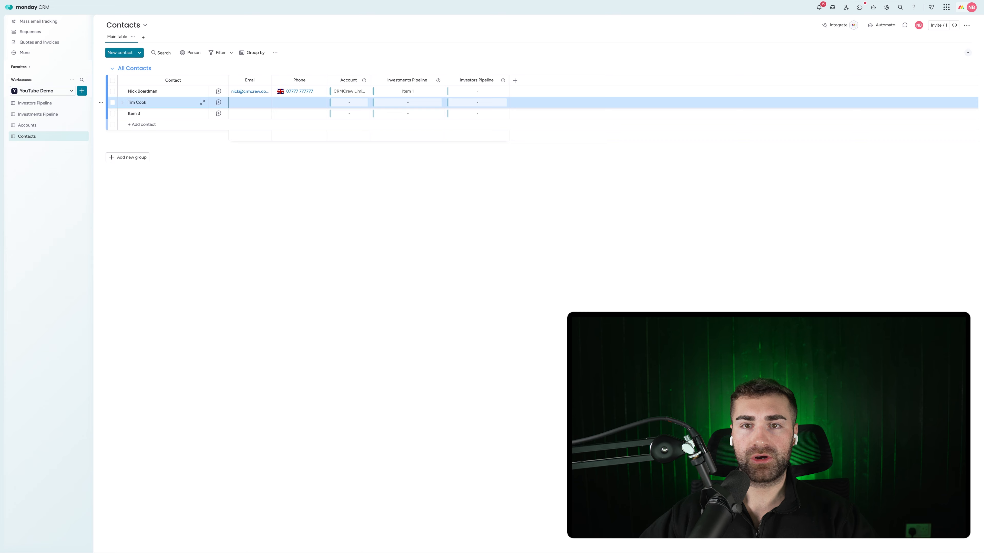
{"action": "left_click", "coordinate": [46, 126]}
{"action": "left_click", "coordinate": [123, 103]}
{"action": "left_click", "coordinate": [131, 102]}
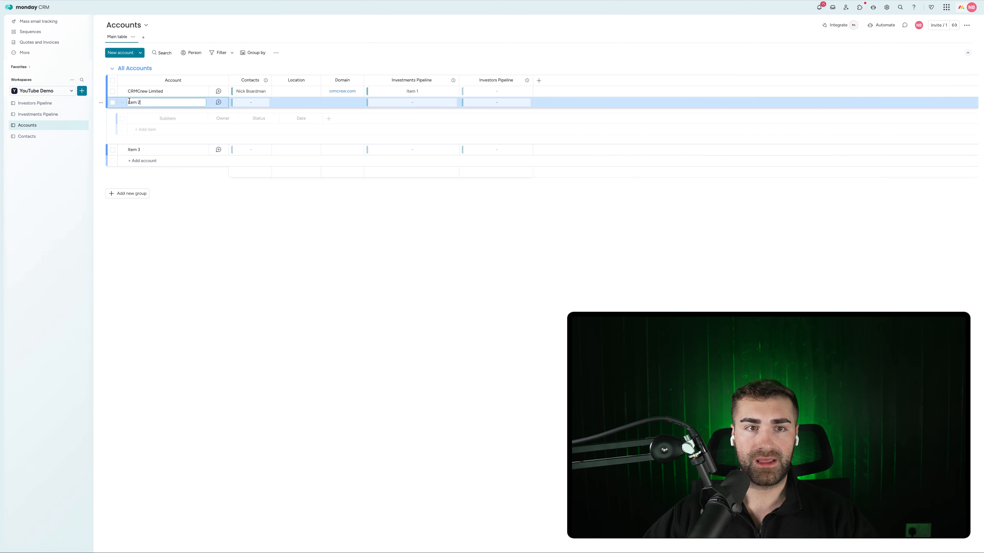
{"action": "key", "text": "super+a"}
{"action": "type", "text": "Apple"}
{"action": "key", "text": "Return"}
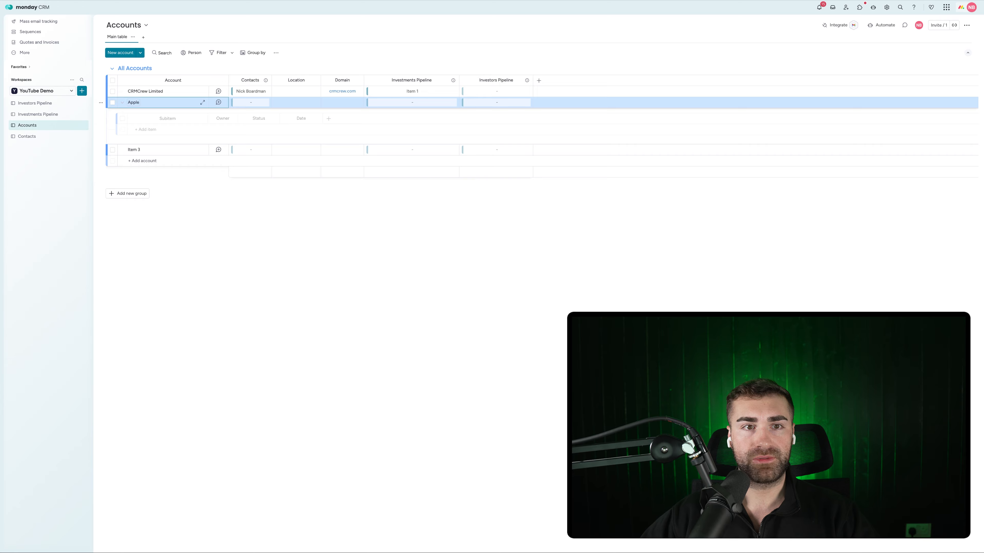
Link the new contact to Apple, then start choosing a contact for Investors Pipeline's Item 1
{"action": "left_click", "coordinate": [123, 103]}
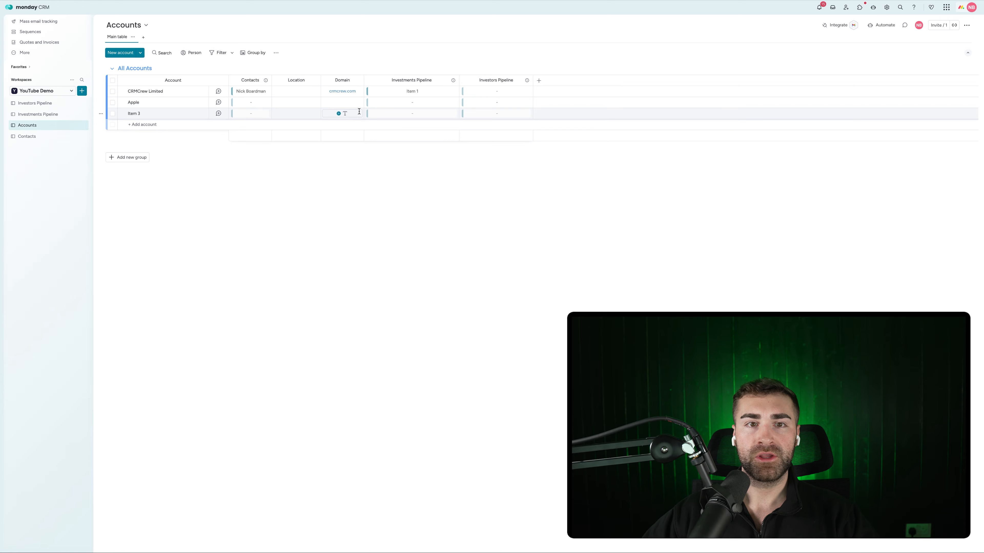
{"action": "left_click", "coordinate": [232, 102]}
{"action": "left_click", "coordinate": [201, 194]}
{"action": "left_click", "coordinate": [385, 214]}
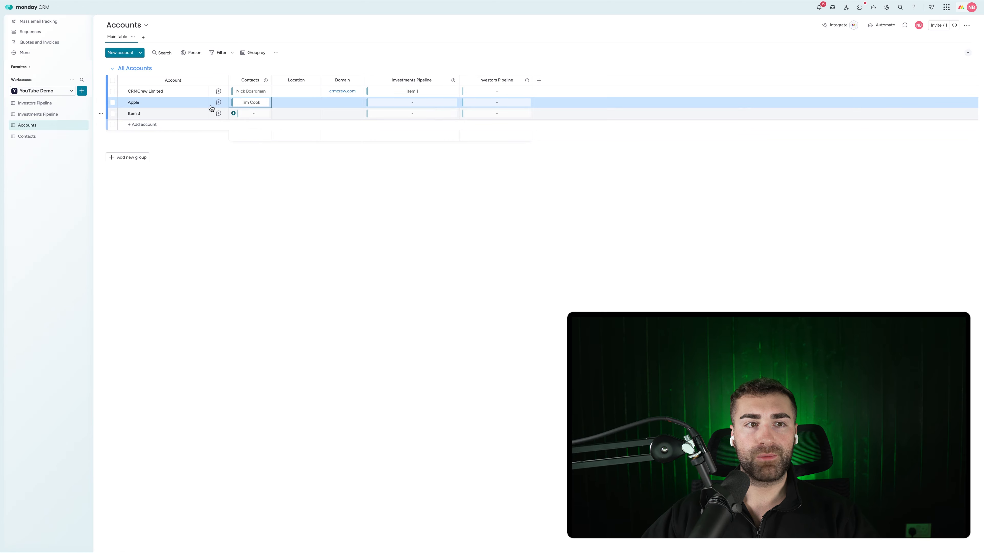
{"action": "left_click", "coordinate": [44, 103]}
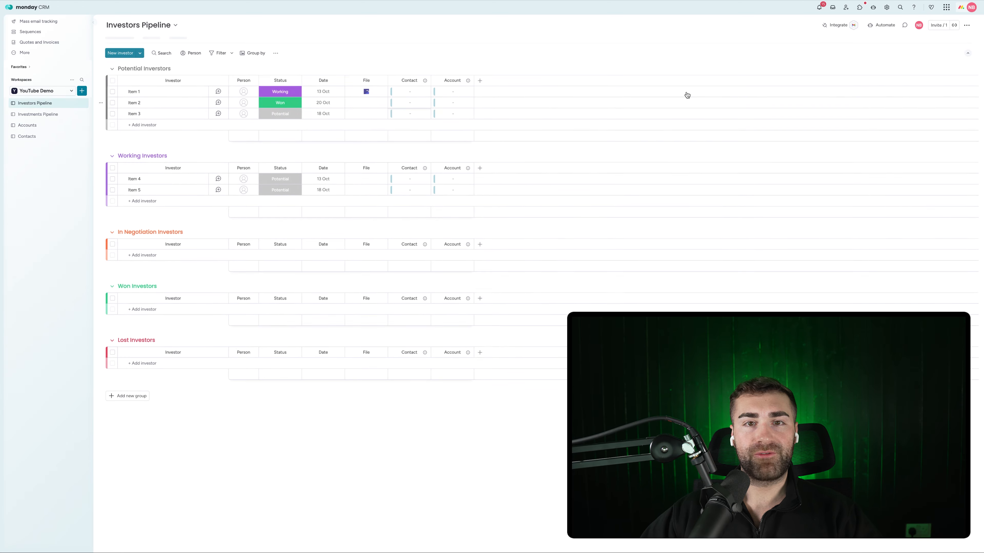
{"action": "left_click", "coordinate": [395, 92]}
Link Item 1 to the new contact and to the Apple account
{"action": "left_click", "coordinate": [359, 184]}
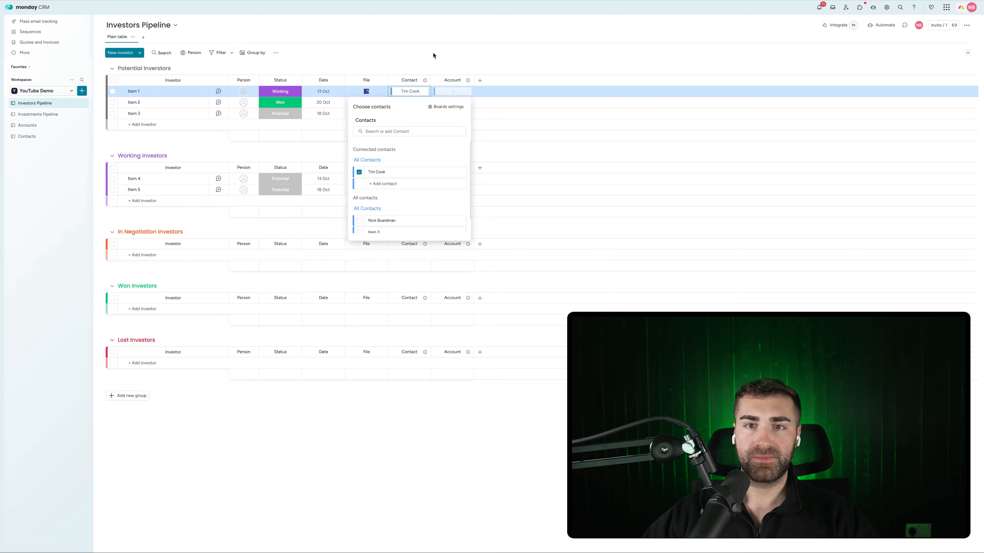
{"action": "left_click", "coordinate": [434, 56]}
{"action": "left_click", "coordinate": [436, 91]}
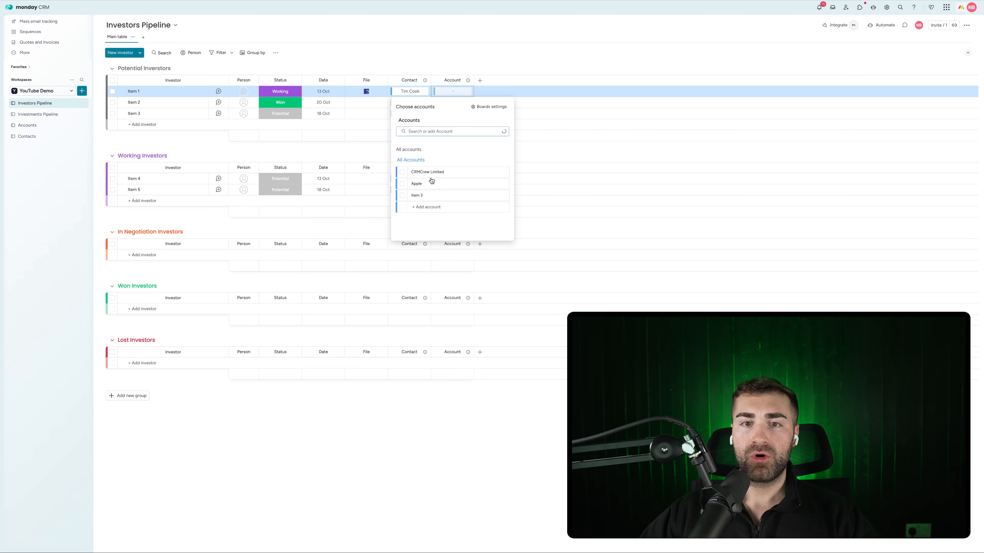
{"action": "left_click", "coordinate": [403, 184]}
{"action": "left_click", "coordinate": [431, 64]}
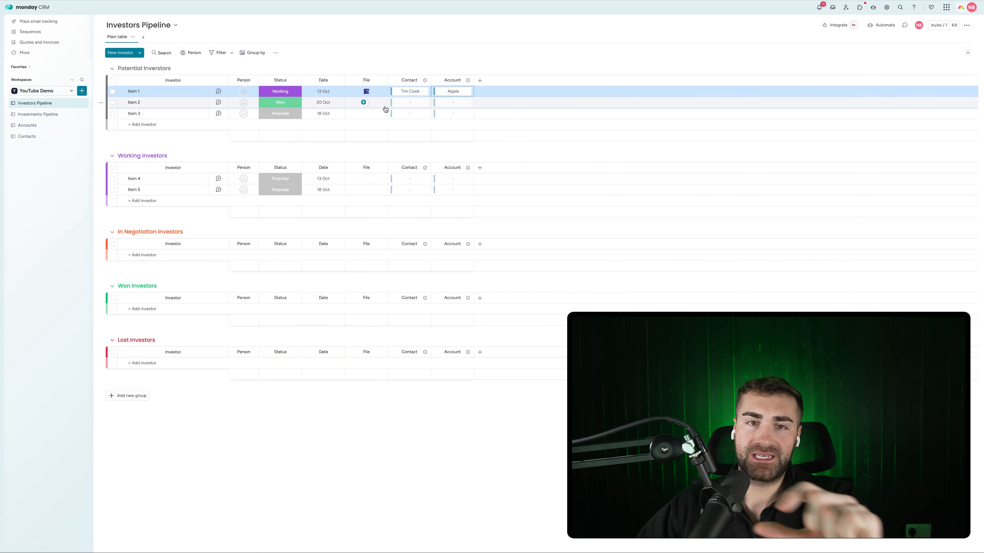
Delete the Date and File columns and dismiss the deletion notification
{"action": "left_click", "coordinate": [338, 81]}
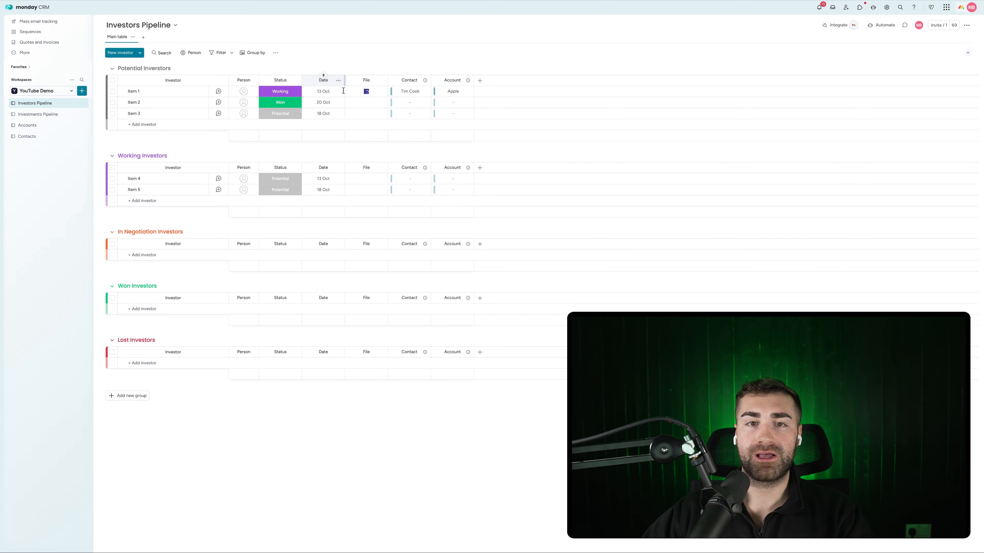
{"action": "left_click", "coordinate": [363, 251]}
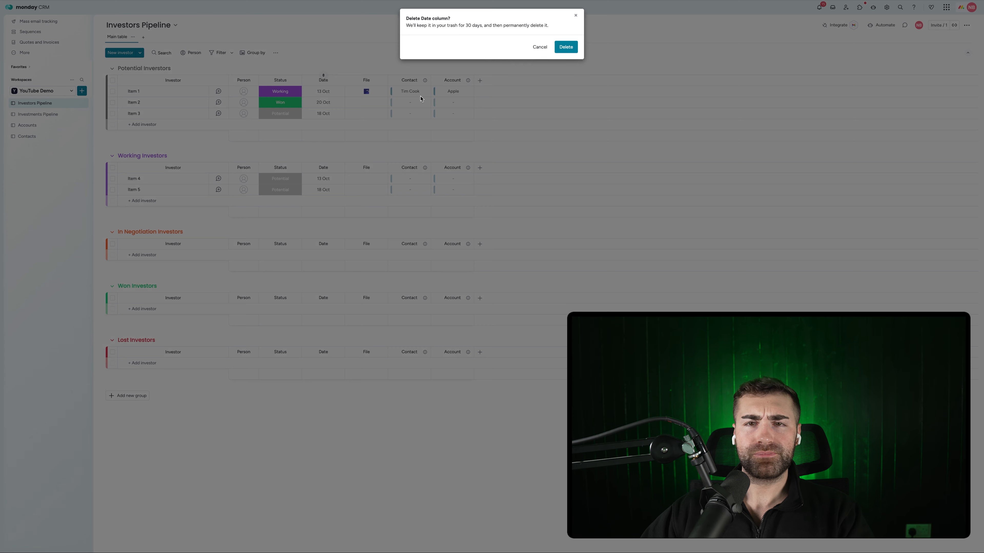
{"action": "left_click", "coordinate": [565, 46]}
{"action": "left_click", "coordinate": [338, 80]}
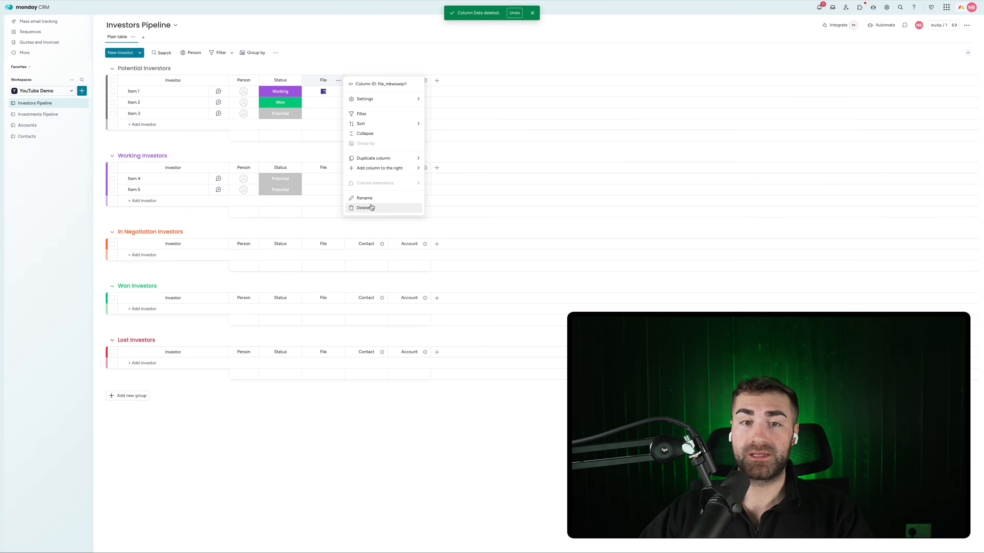
{"action": "left_click", "coordinate": [367, 209]}
{"action": "left_click", "coordinate": [556, 48]}
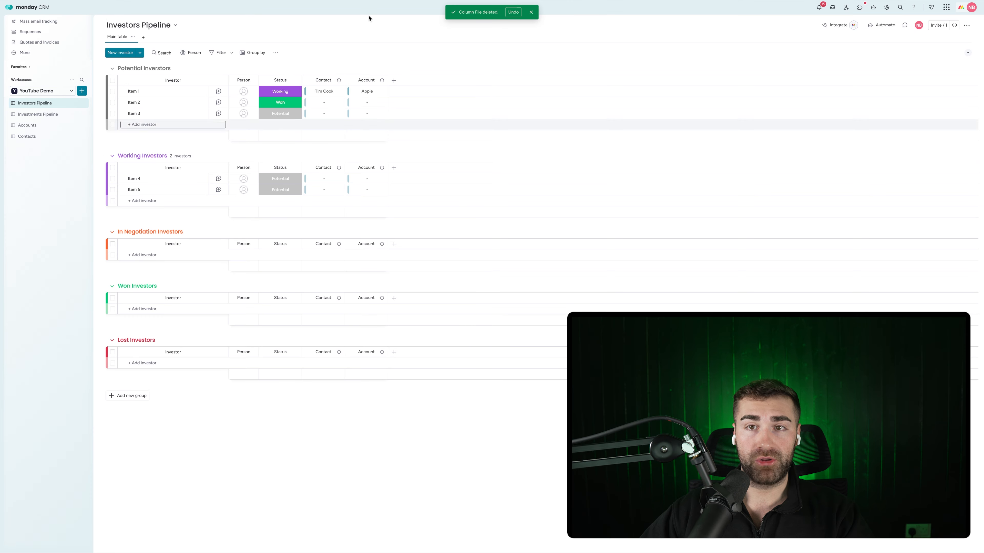
{"action": "mouse_move", "coordinate": [504, 5]}
{"action": "left_click", "coordinate": [532, 12]}
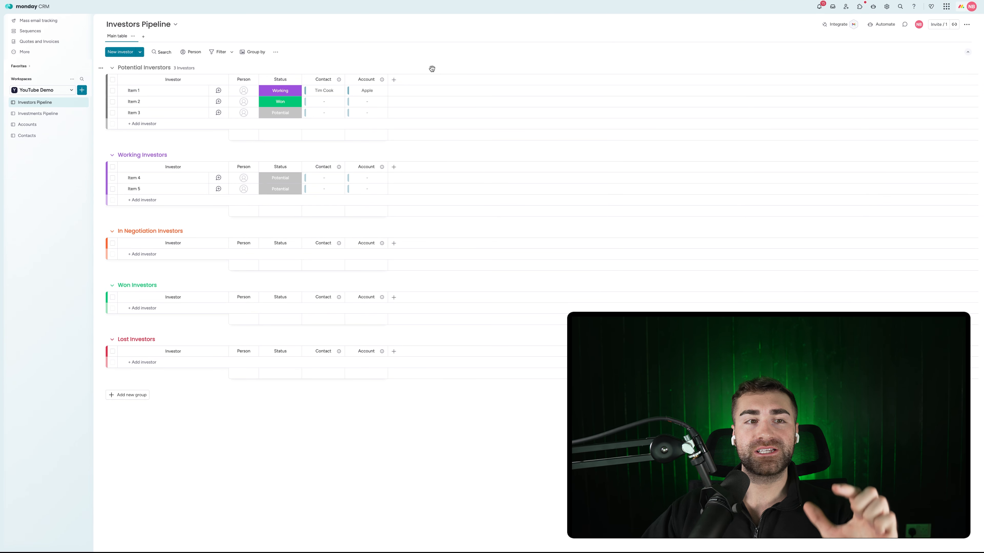
Add a Numbers column, rename it 'Investment Amount', and widen it
{"action": "left_click", "coordinate": [393, 79]}
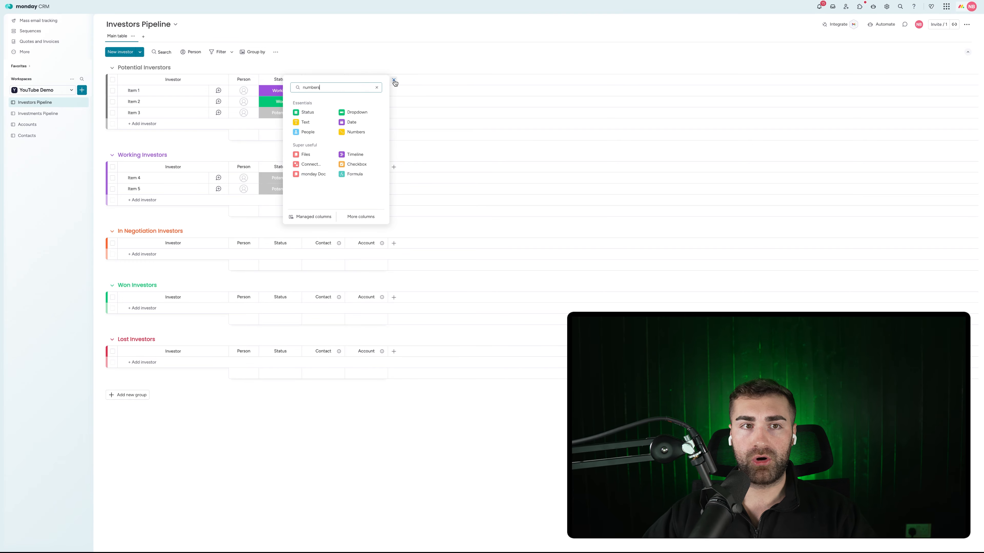
{"action": "left_click", "coordinate": [310, 112]}
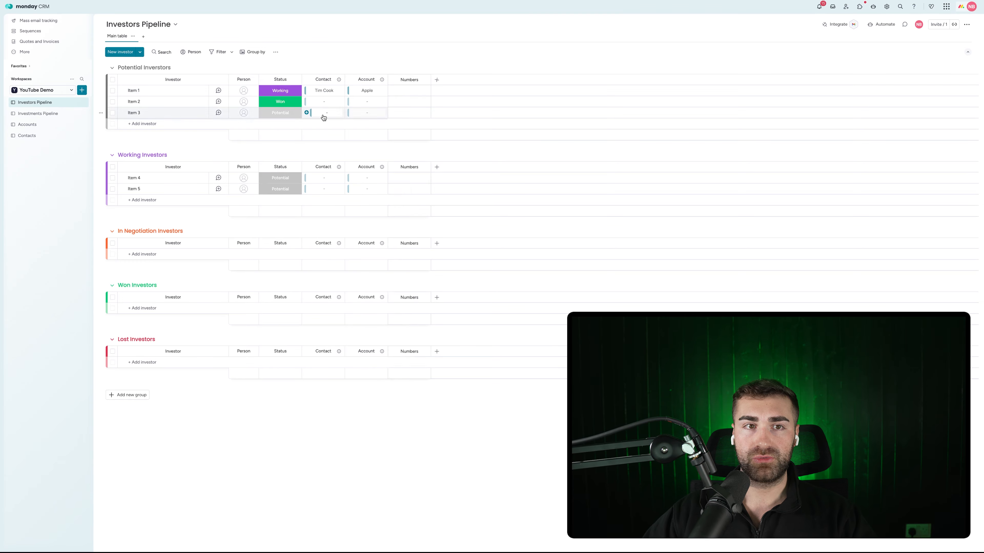
{"action": "left_click", "coordinate": [401, 80]}
{"action": "double_click", "coordinate": [408, 81]}
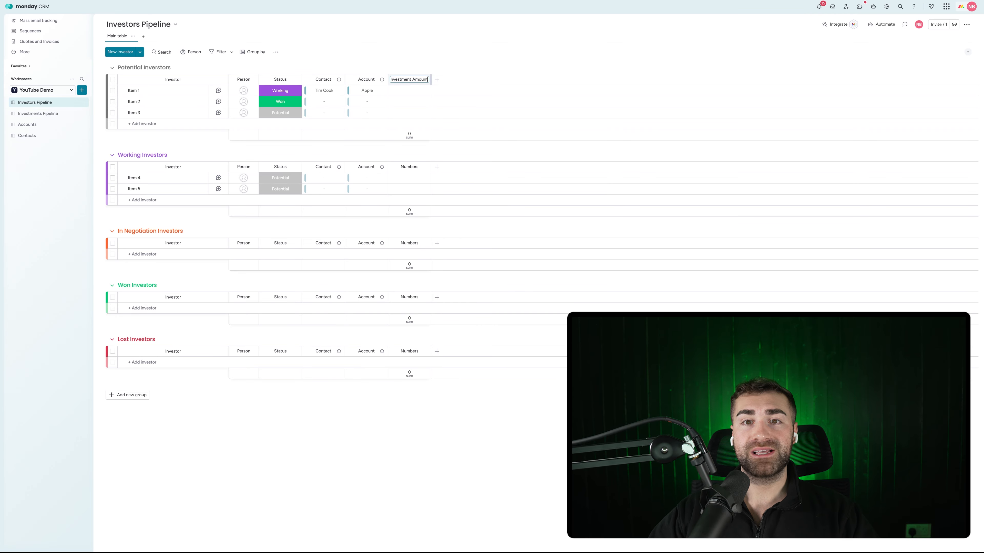
{"action": "type", "text": "Investment Amount"}
{"action": "key", "text": "Return"}
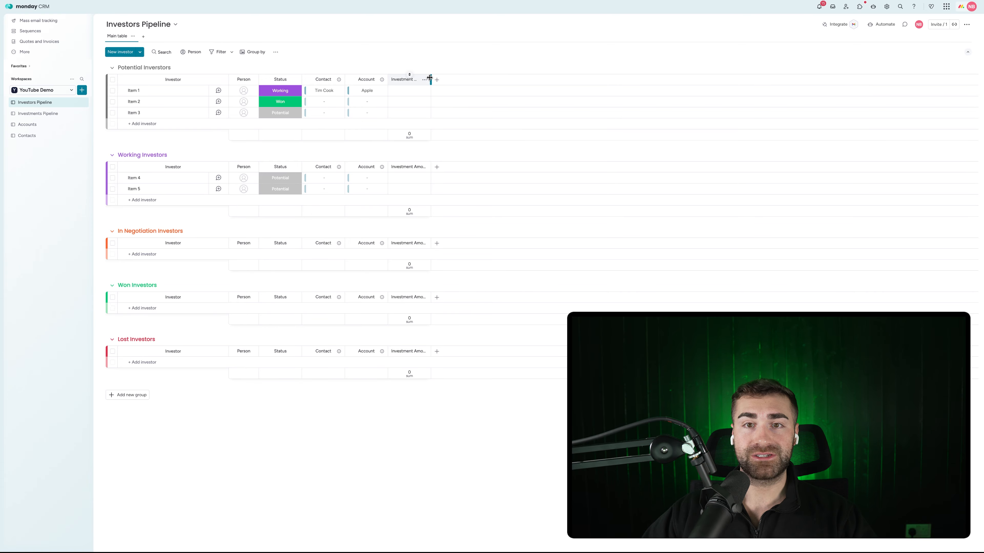
{"action": "left_click_drag", "start_coordinate": [430, 79], "coordinate": [443, 80]}
Set Investment Amount to dollars, hide its sum footers, and enter $5,000,000 for Item 1
{"action": "left_click", "coordinate": [437, 79]}
{"action": "mouse_move", "coordinate": [453, 97]}
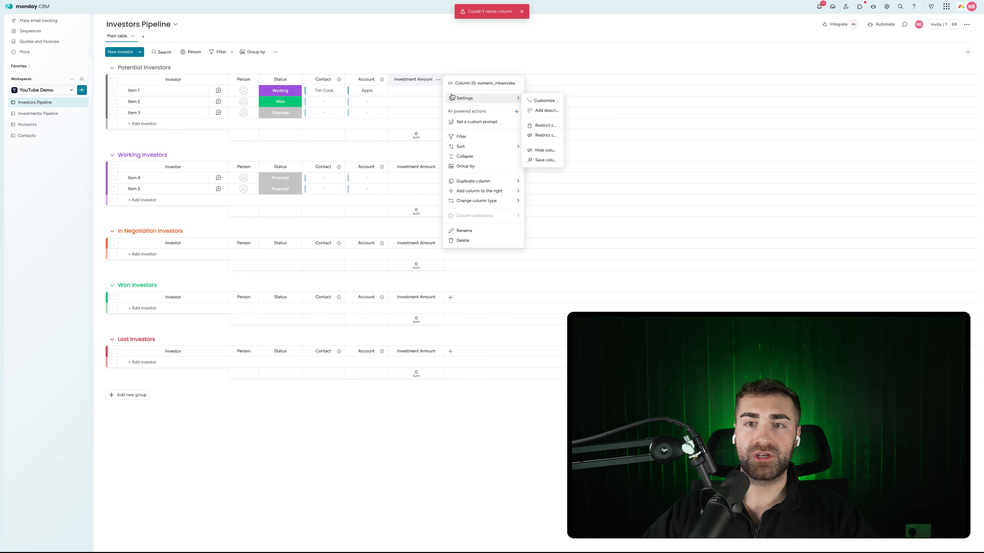
{"action": "left_click", "coordinate": [557, 101]}
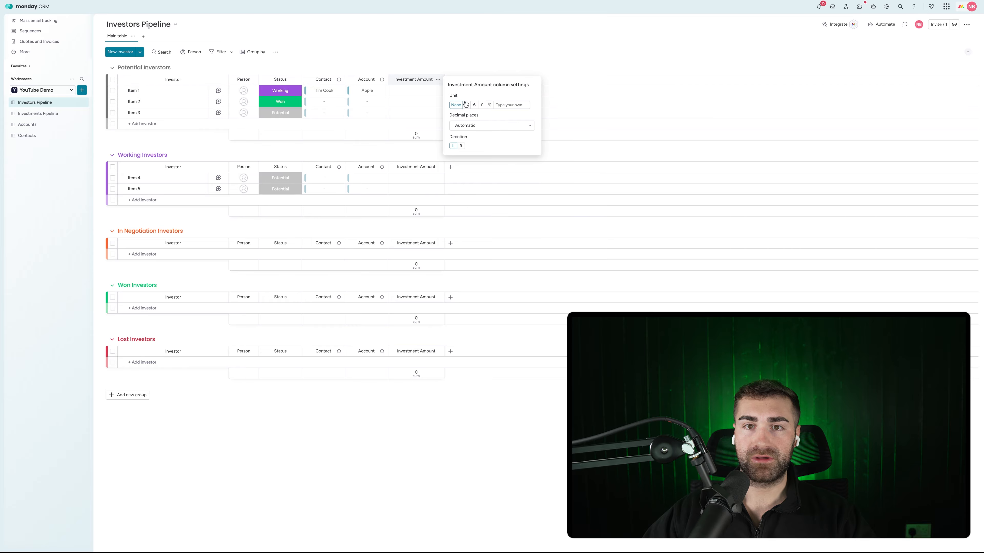
{"action": "left_click", "coordinate": [441, 66]}
{"action": "left_click", "coordinate": [438, 79]}
{"action": "mouse_move", "coordinate": [472, 100]}
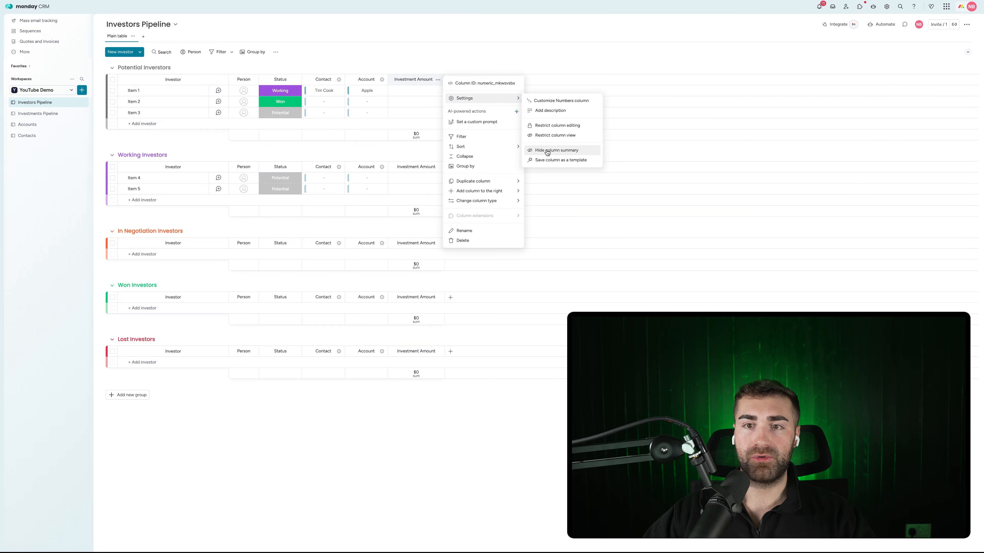
{"action": "left_click", "coordinate": [546, 151]}
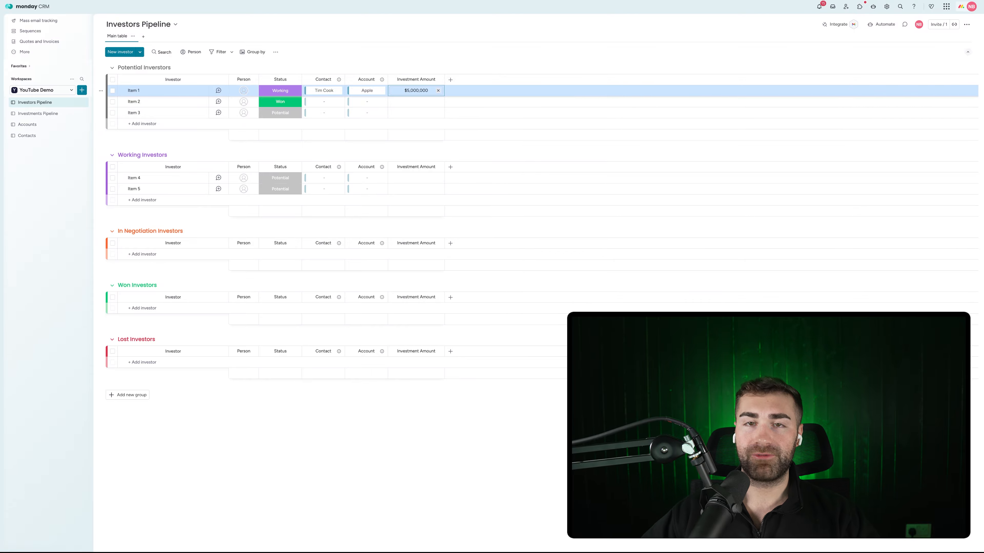
{"action": "left_click", "coordinate": [409, 59]}
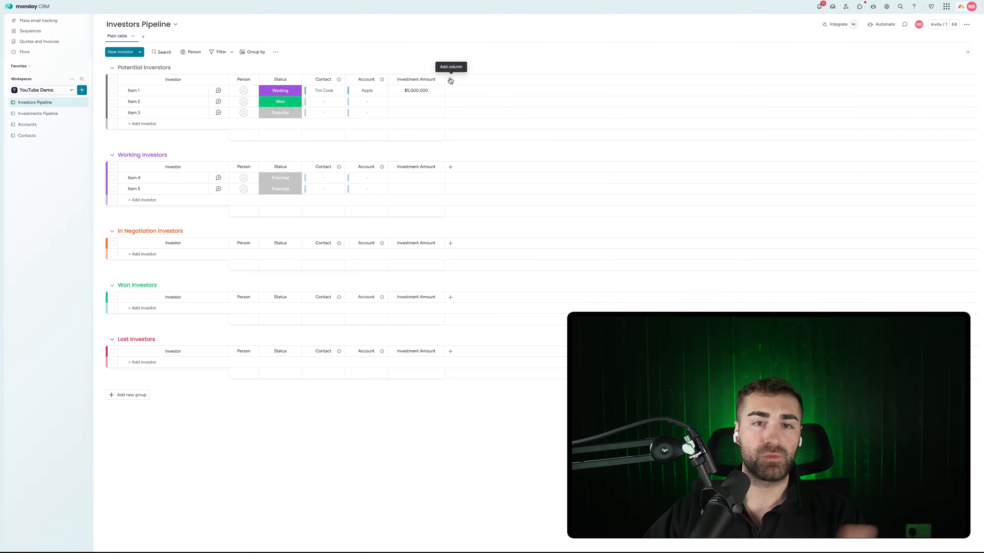
{"action": "left_click", "coordinate": [42, 113]}
Rename the Numbers column to 'Investment Value' and enter 25,000,000 for Item 1
{"action": "left_click", "coordinate": [323, 80]}
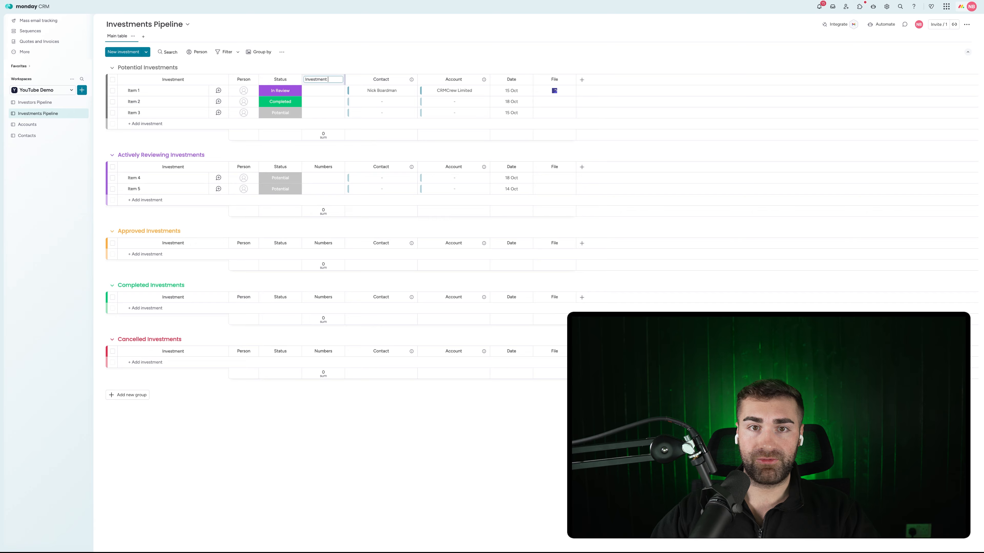
{"action": "type", "text": "Investment Value"}
{"action": "key", "text": "Return"}
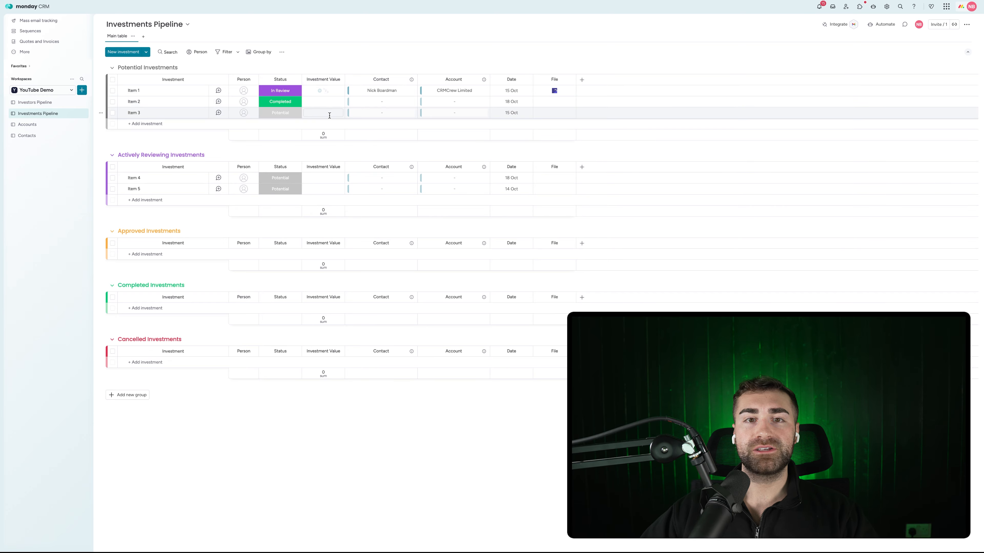
{"action": "left_click", "coordinate": [326, 91]}
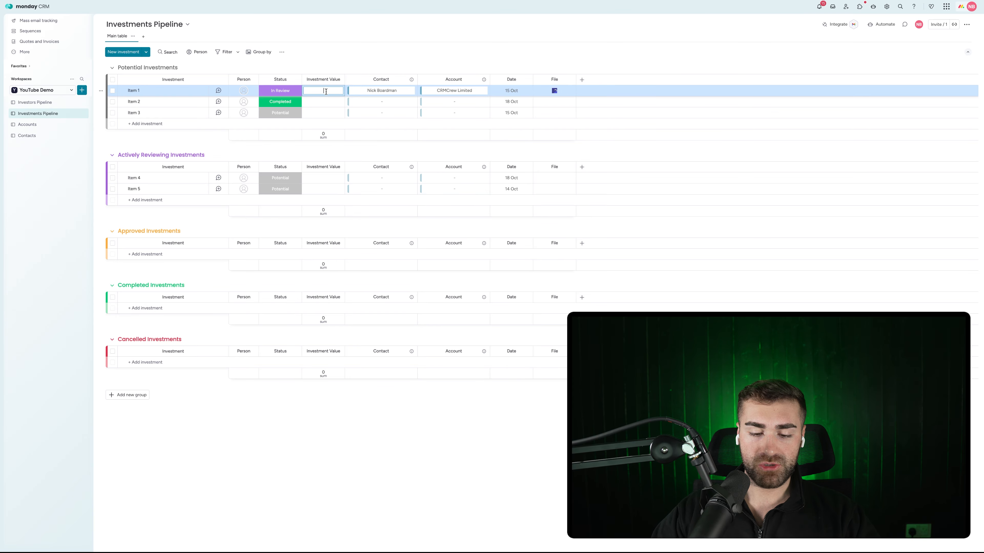
{"action": "key", "text": "Return"}
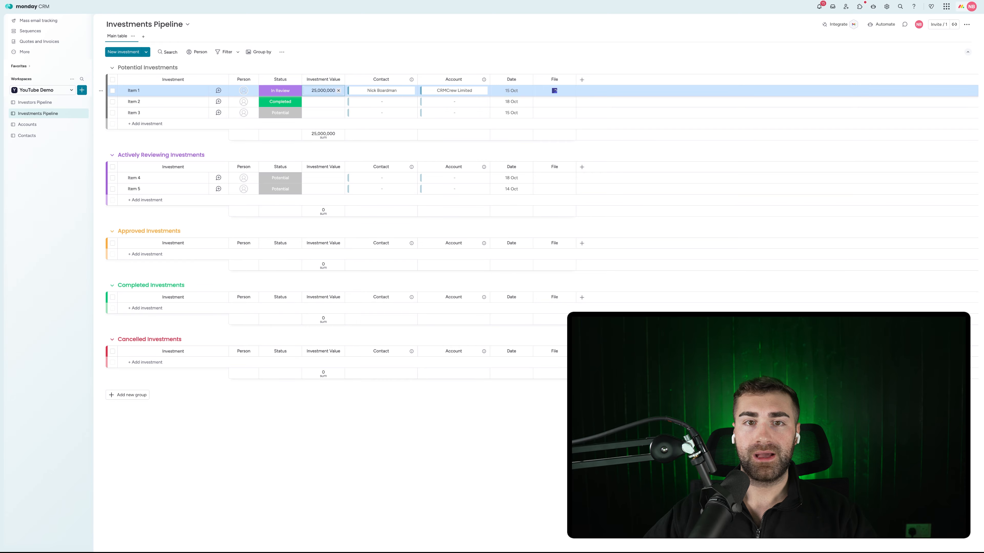
{"action": "left_click", "coordinate": [343, 82]}
Format Investment Value in dollars, hide its sum footers, and widen the column
{"action": "left_click", "coordinate": [339, 80]}
{"action": "mouse_move", "coordinate": [411, 96]}
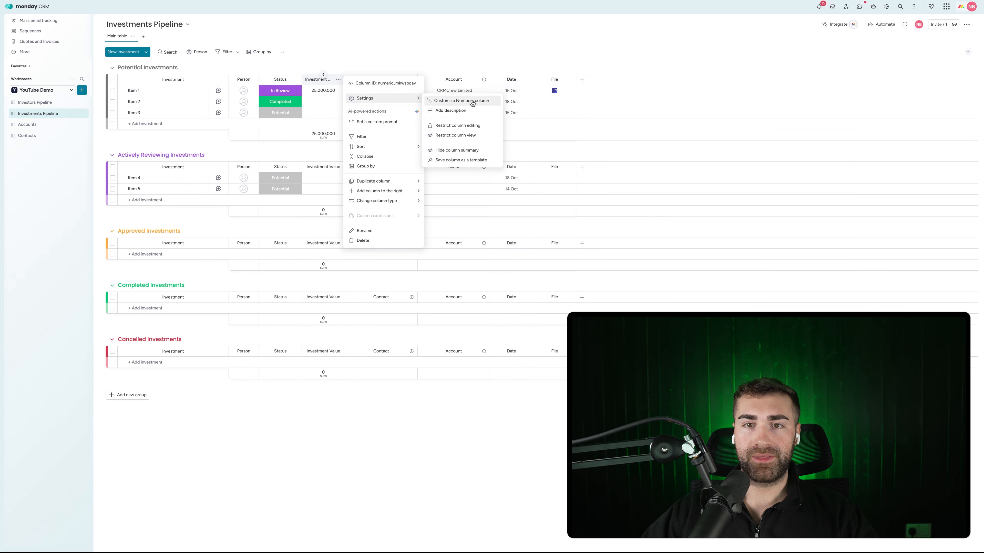
{"action": "left_click", "coordinate": [463, 100]}
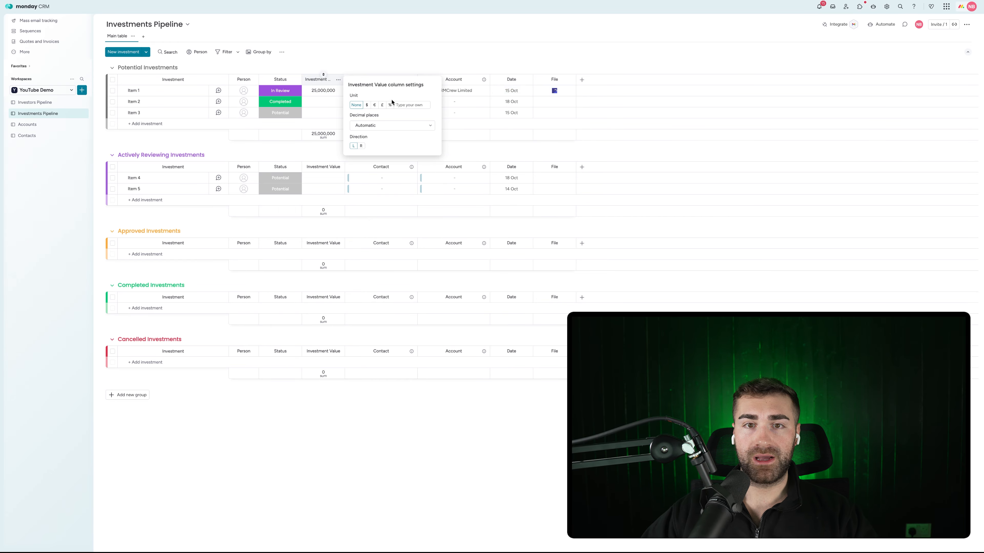
{"action": "left_click", "coordinate": [366, 105]}
{"action": "left_click", "coordinate": [338, 80]}
{"action": "left_click", "coordinate": [369, 53]}
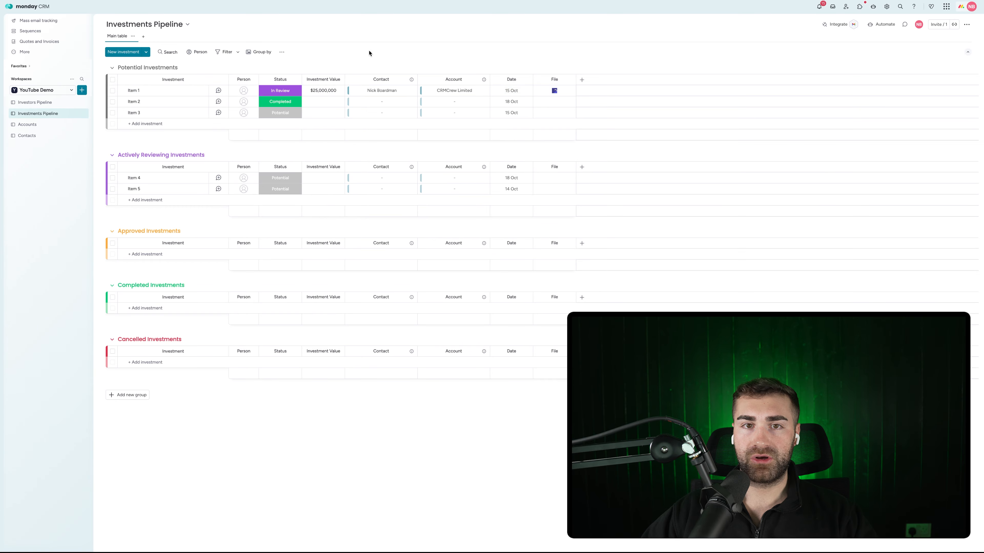
{"action": "left_click_drag", "start_coordinate": [345, 79], "coordinate": [370, 79]}
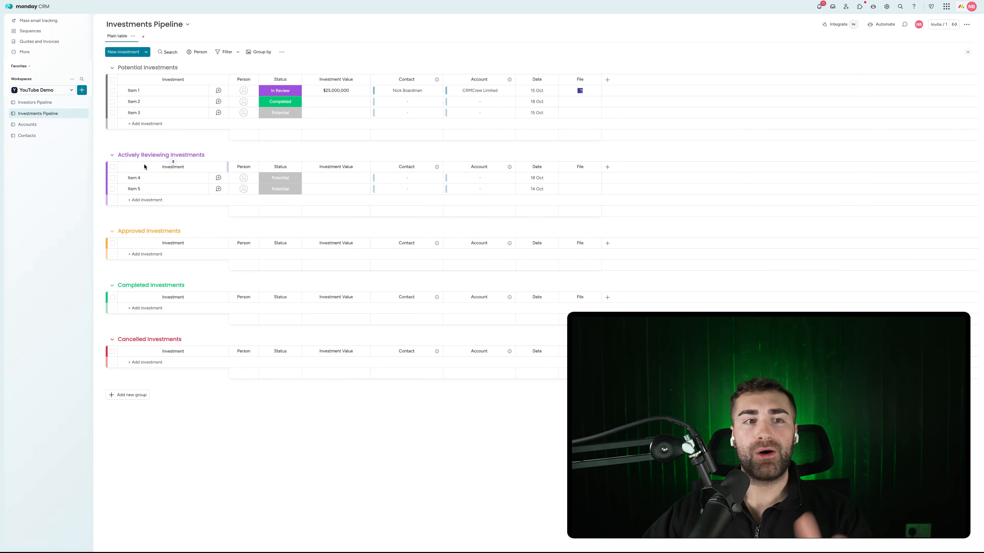
{"action": "left_click", "coordinate": [38, 104]}
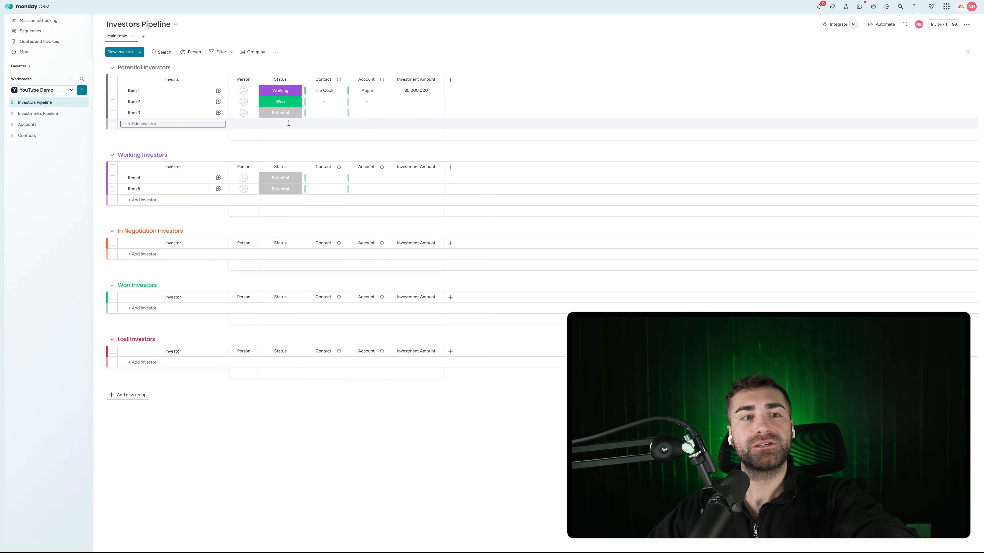
{"action": "left_click", "coordinate": [47, 113]}
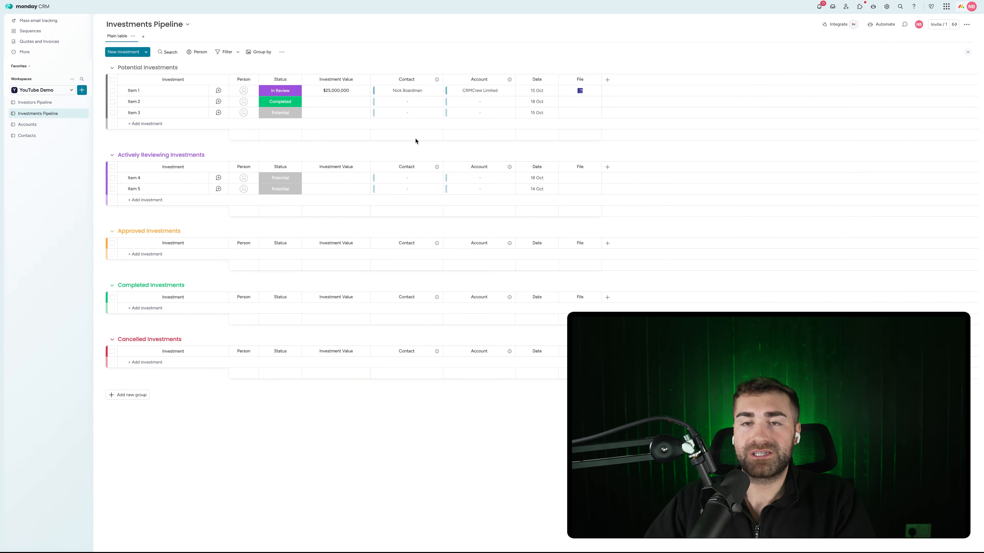
Delete the Date and File columns from the Investments Pipeline, confirming each removal
{"action": "left_click", "coordinate": [552, 80]}
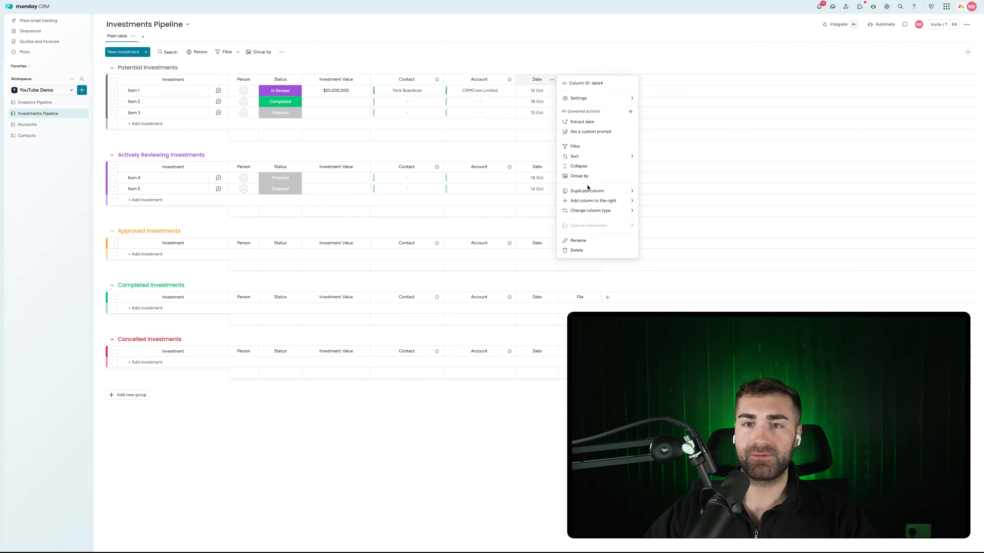
{"action": "left_click", "coordinate": [577, 250]}
{"action": "left_click", "coordinate": [567, 47]}
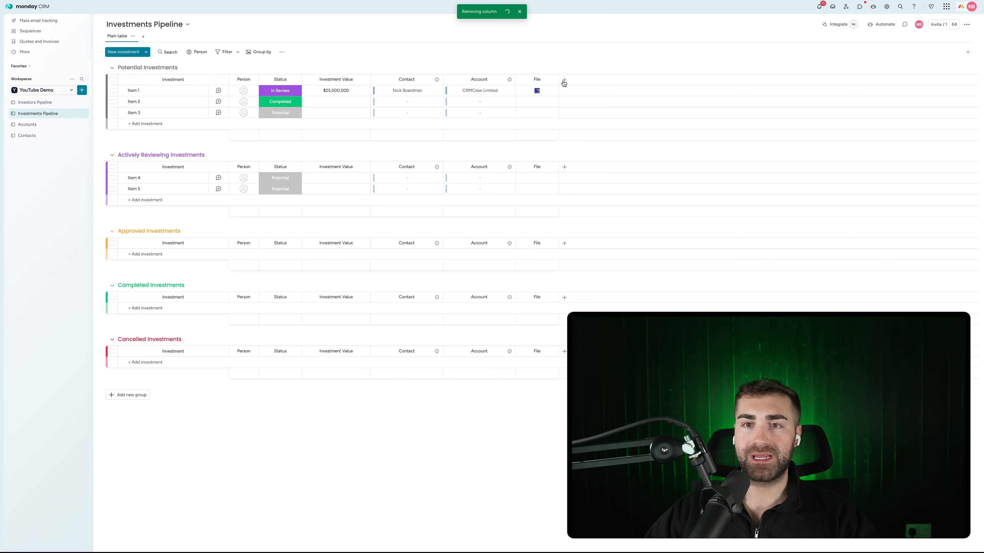
{"action": "left_click", "coordinate": [552, 79]}
{"action": "left_click", "coordinate": [577, 210]}
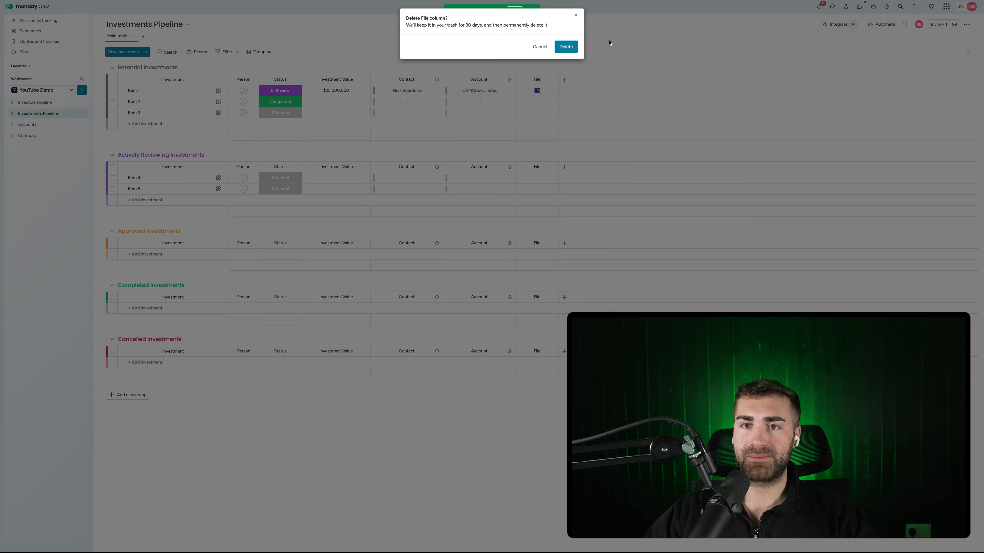
{"action": "left_click", "coordinate": [566, 46]}
Compare the Investors Pipeline and Investments Pipeline boards, ending on the Investments Pipeline
{"action": "left_click", "coordinate": [31, 102]}
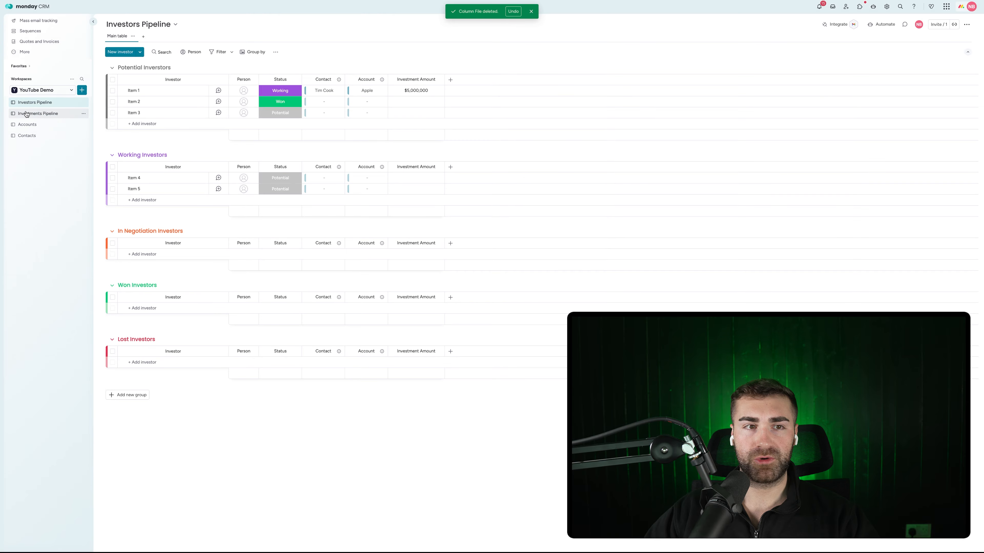
{"action": "left_click", "coordinate": [26, 114]}
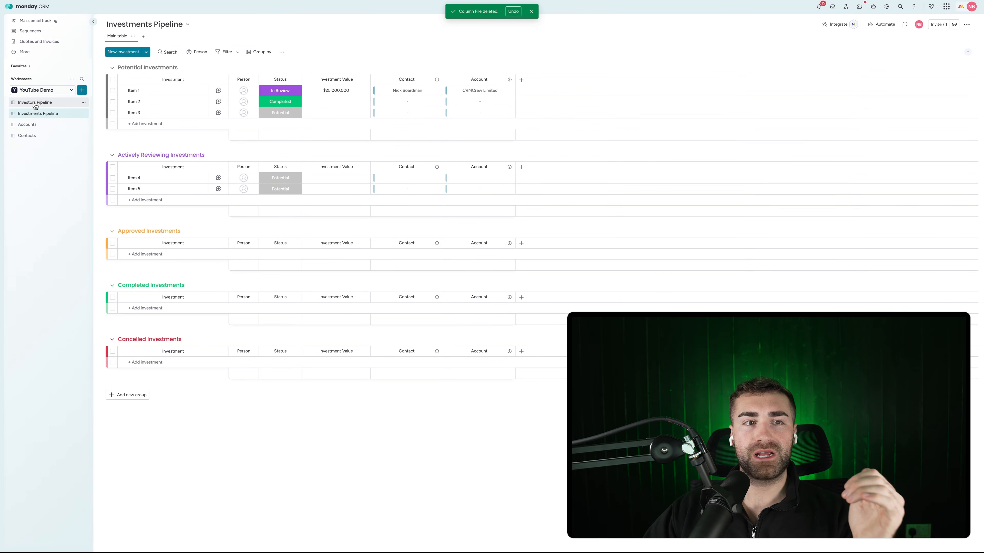
{"action": "left_click", "coordinate": [35, 105]}
{"action": "left_click", "coordinate": [37, 117]}
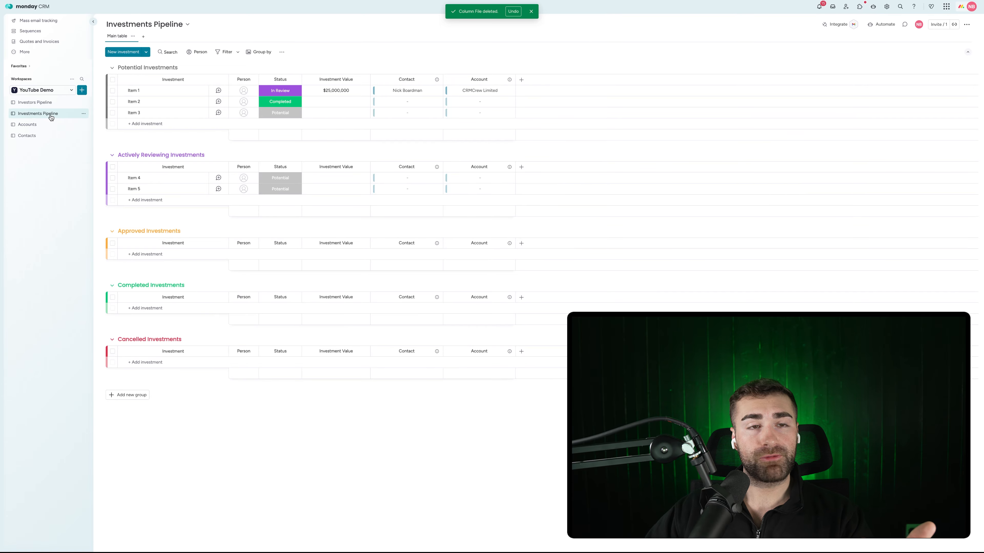
{"action": "left_click", "coordinate": [49, 105]}
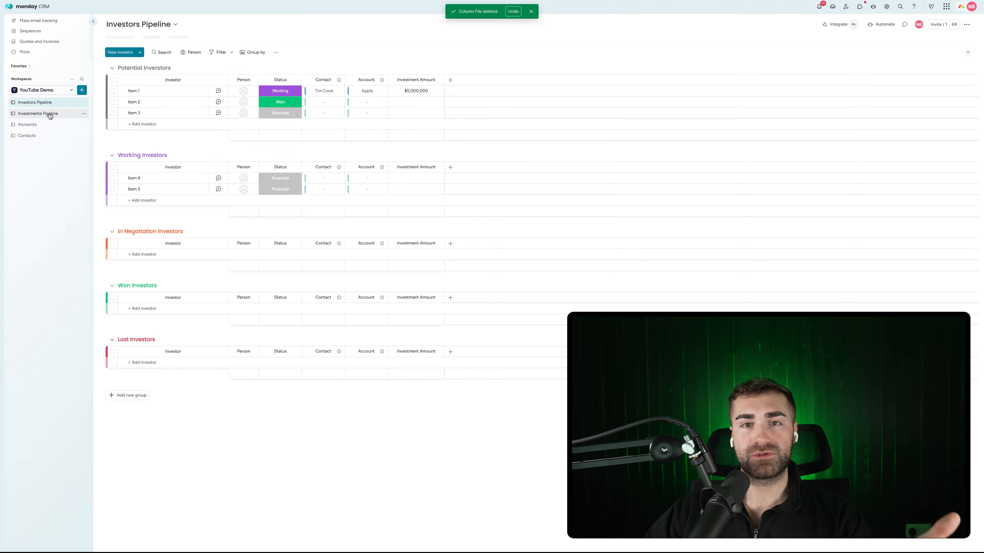
{"action": "left_click", "coordinate": [50, 113]}
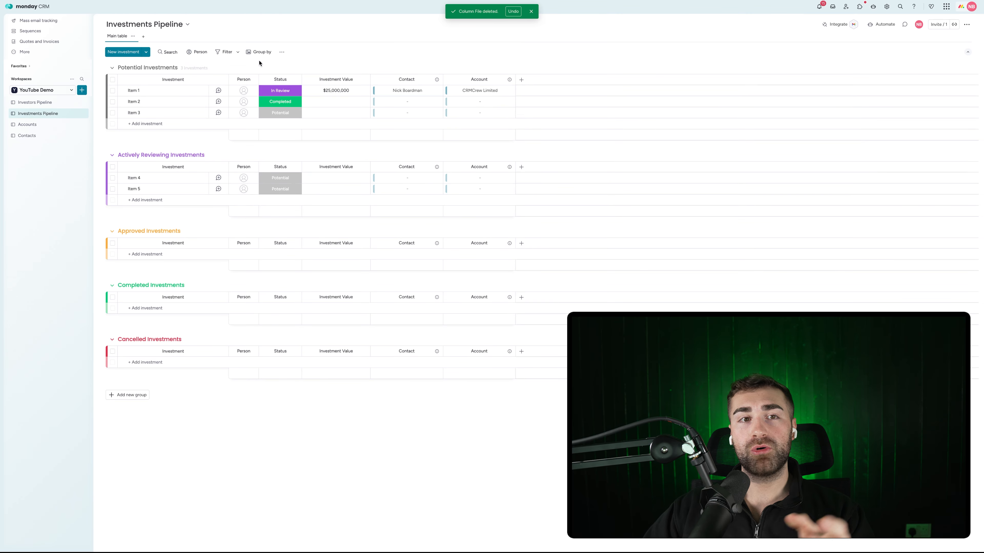
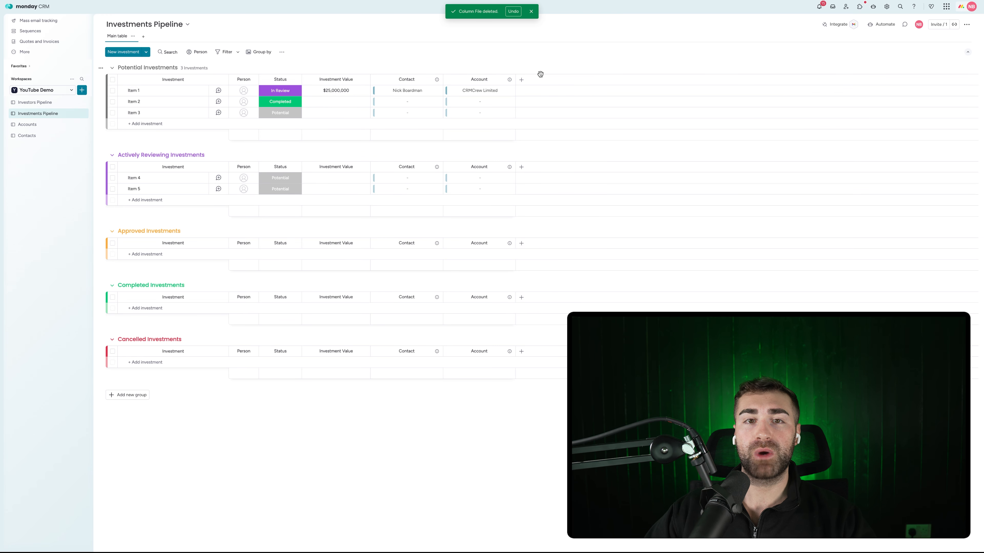
Add a Connect boards column linked to the Investors Pipeline board, then widen it
{"action": "left_click", "coordinate": [521, 81]}
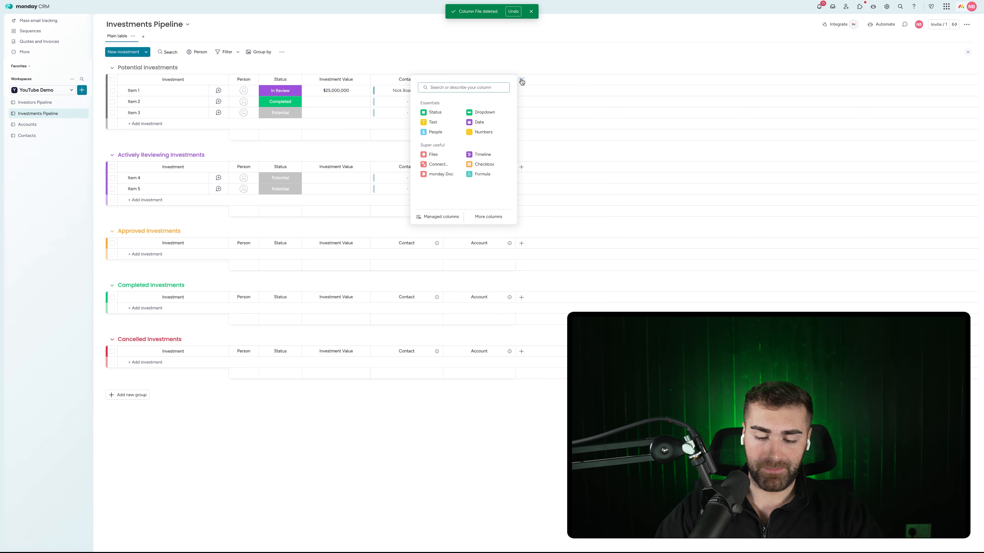
{"action": "type", "text": "connect"}
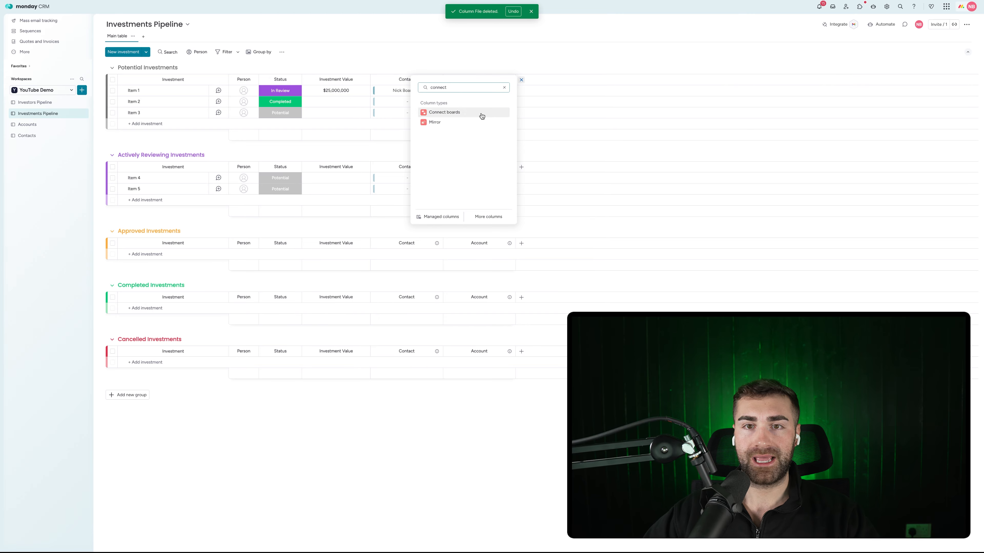
{"action": "left_click", "coordinate": [481, 113]}
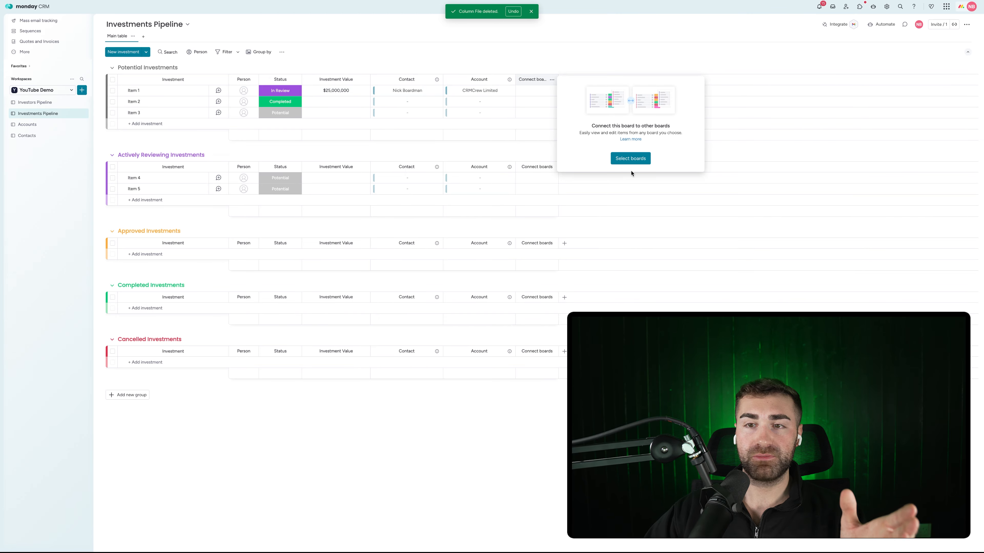
{"action": "left_click", "coordinate": [630, 158]}
{"action": "left_click", "coordinate": [616, 140]}
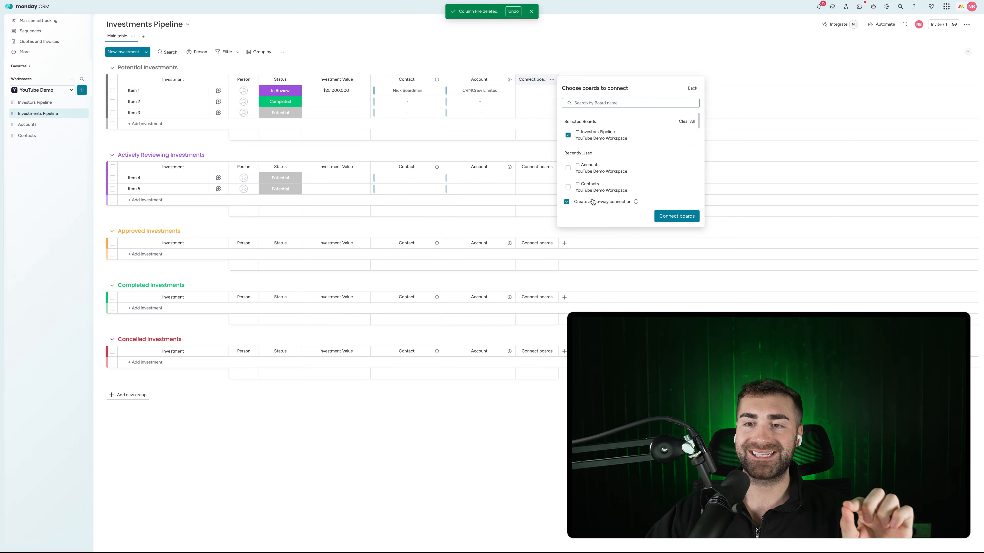
{"action": "left_click", "coordinate": [676, 216]}
{"action": "left_click", "coordinate": [565, 58]}
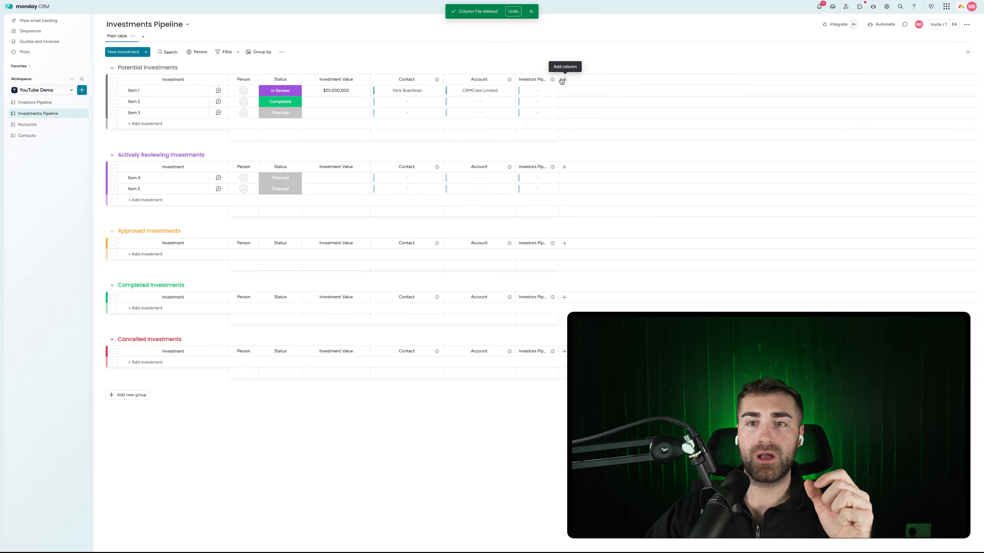
{"action": "left_click_drag", "start_coordinate": [558, 81], "coordinate": [585, 81]}
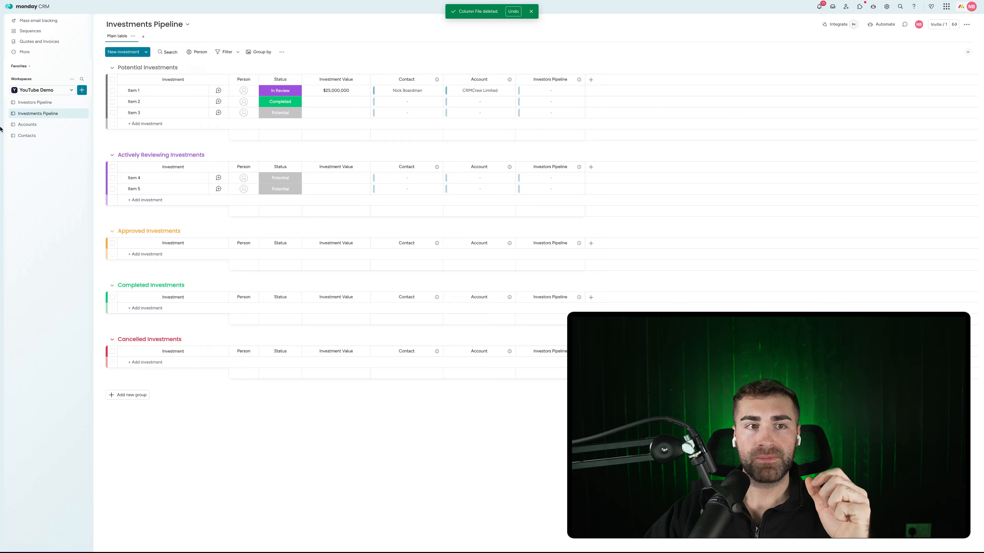
On Investors Pipeline, shorten the 'link to Investments Pipeline' header to 'Investments Pipeline' and widen it
{"action": "left_click", "coordinate": [31, 103]}
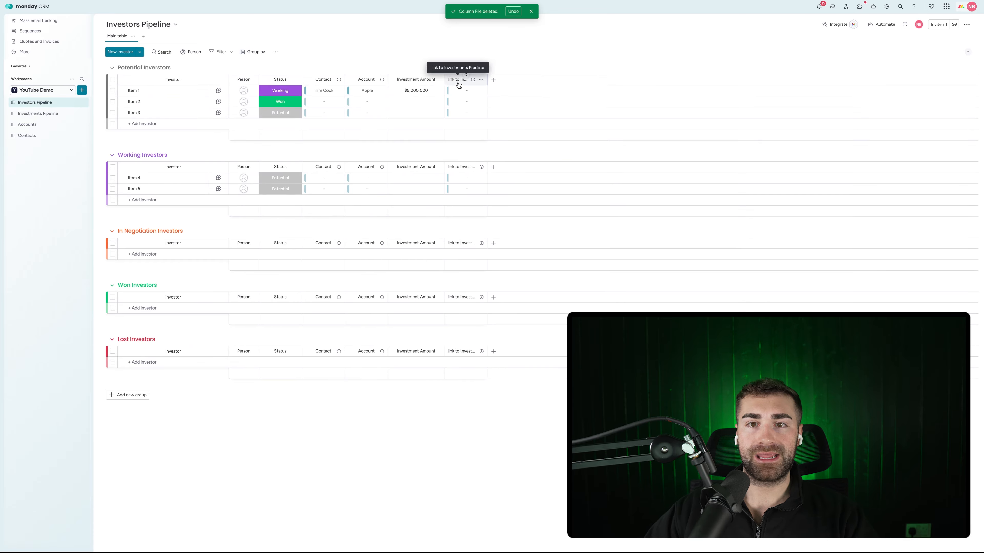
{"action": "left_click", "coordinate": [459, 79]}
{"action": "double_click", "coordinate": [454, 79]}
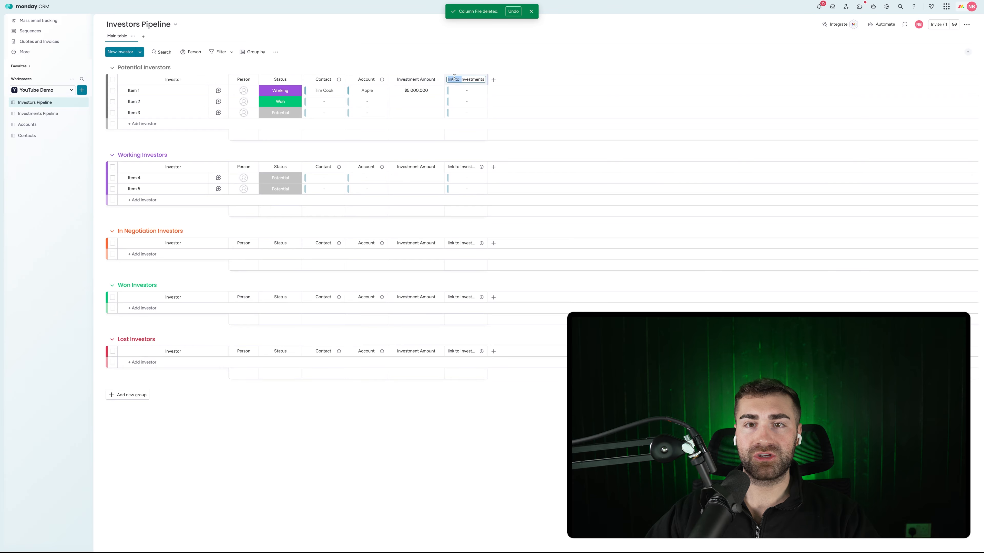
{"action": "key", "text": "BackSpace"}
{"action": "left_click", "coordinate": [562, 97]}
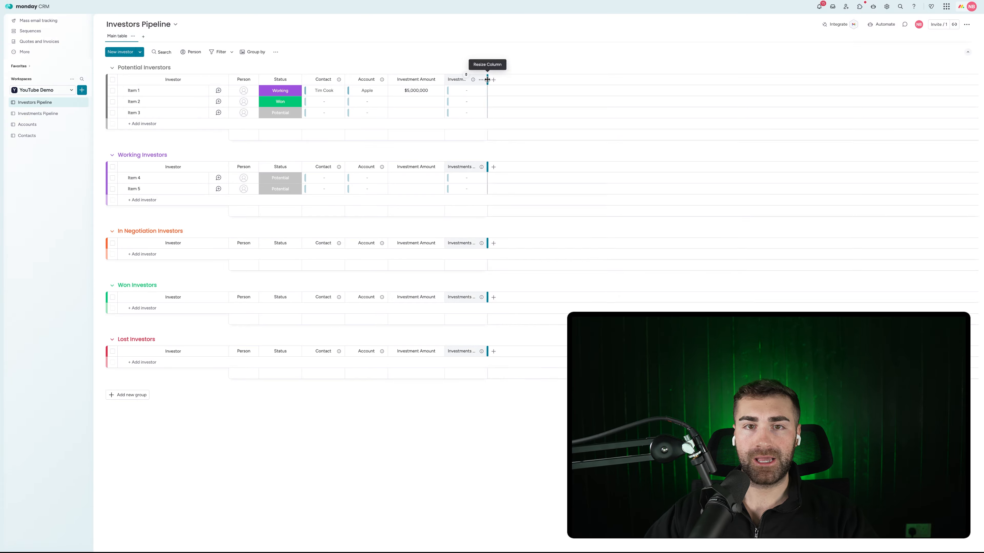
{"action": "left_click_drag", "start_coordinate": [487, 79], "coordinate": [511, 62]}
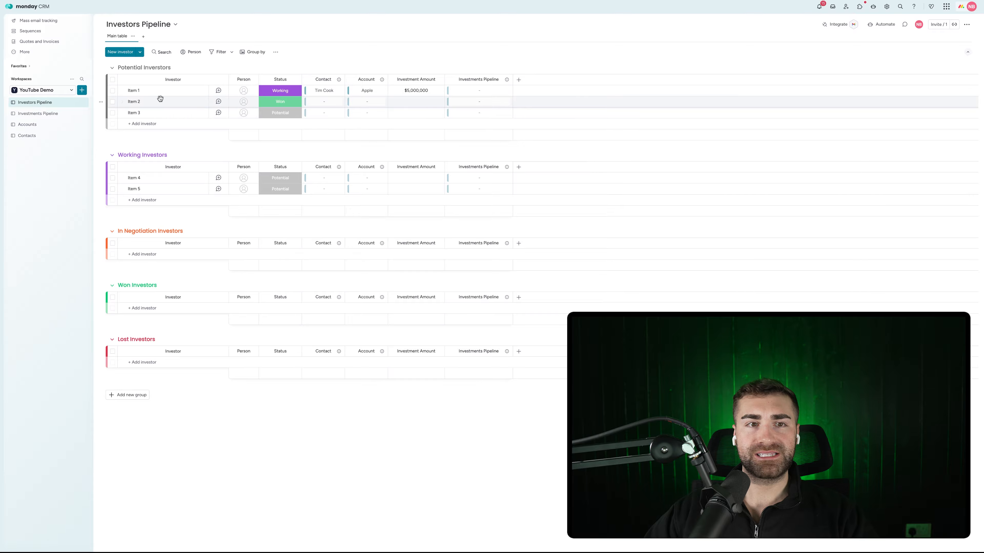
Rename the first investor, link it to Item 1, and begin renaming Item 1 on Investments Pipeline
{"action": "left_click", "coordinate": [137, 91]}
{"action": "key", "text": "ctrl+a"}
{"action": "type", "text": "T"}
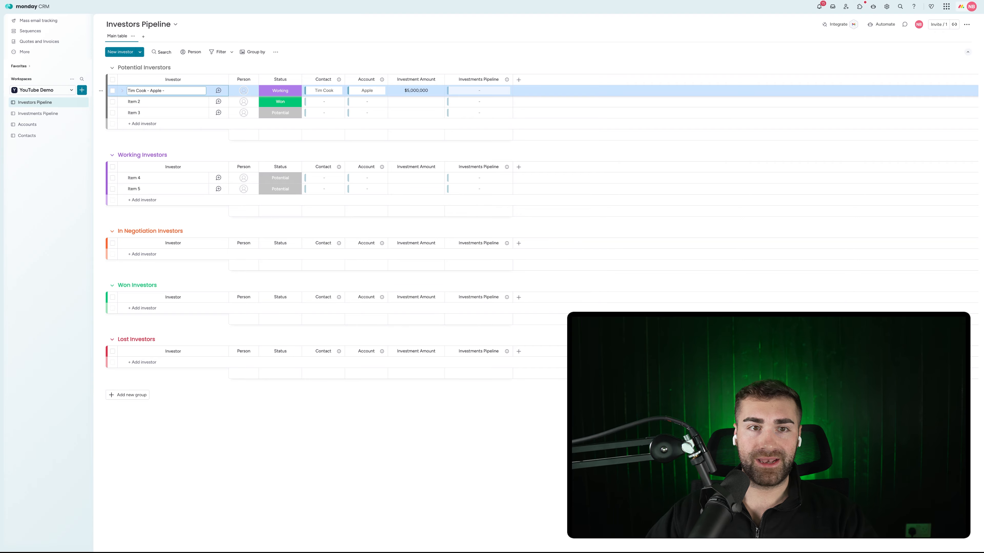
{"action": "left_click", "coordinate": [479, 70]}
{"action": "left_click", "coordinate": [452, 91]}
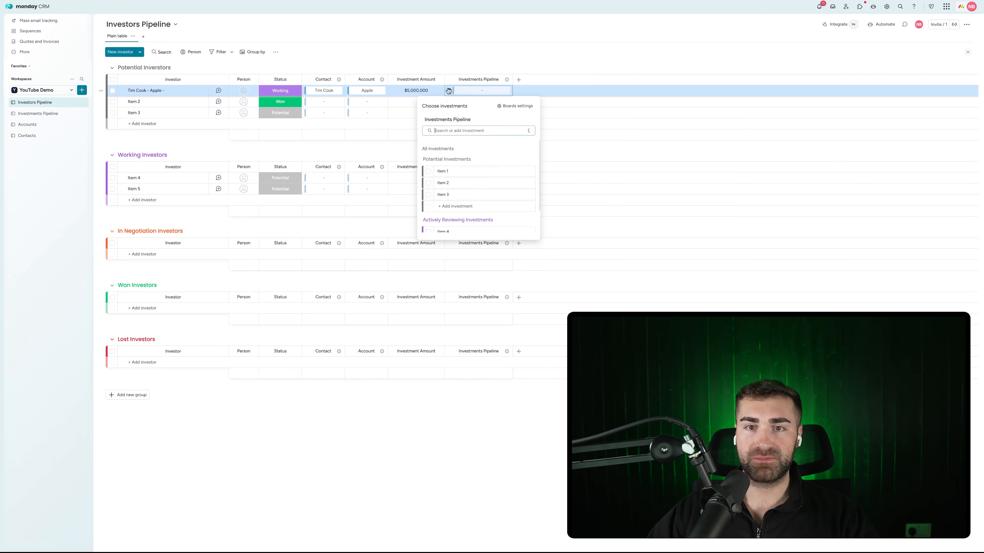
{"action": "left_click", "coordinate": [428, 171]}
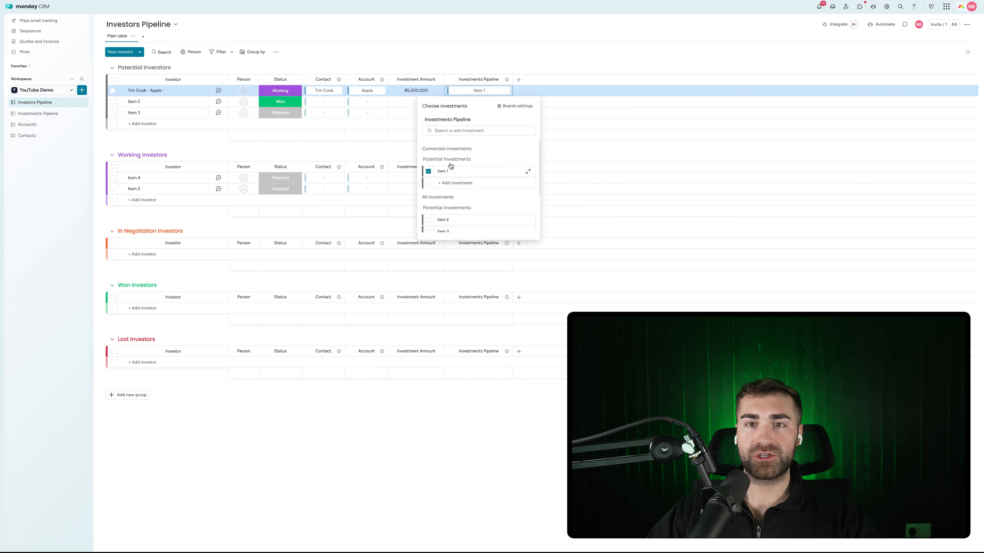
{"action": "left_click", "coordinate": [506, 50]}
{"action": "left_click", "coordinate": [38, 113]}
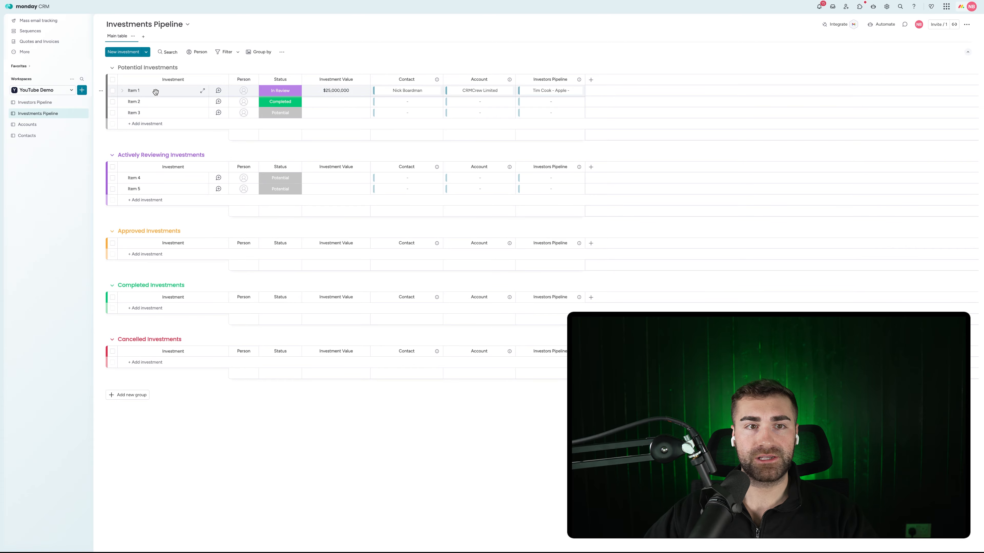
{"action": "left_click", "coordinate": [135, 91]}
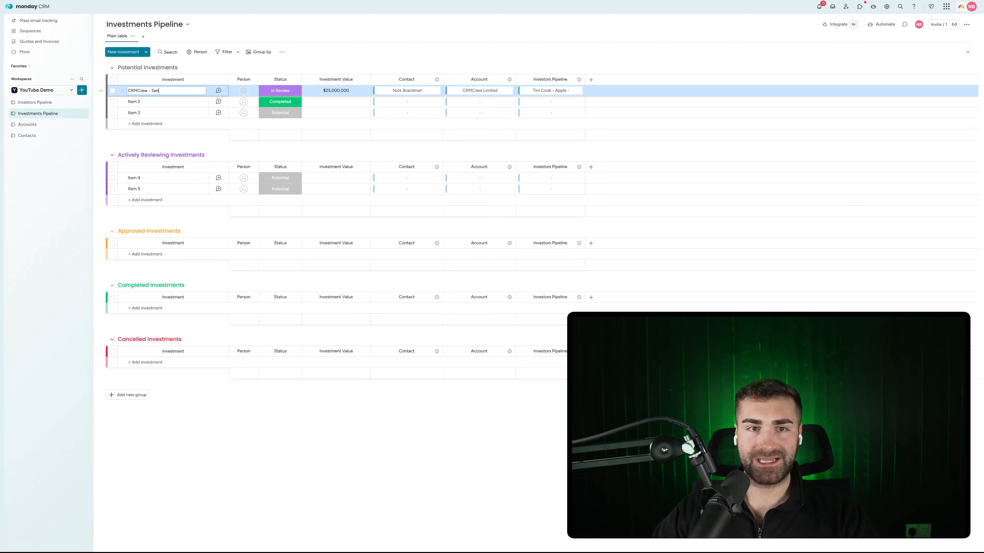
Name the investment 'CRMCrew - Series A' and its investor 'Apple - CRMCrew Series A'
{"action": "key", "text": "Return"}
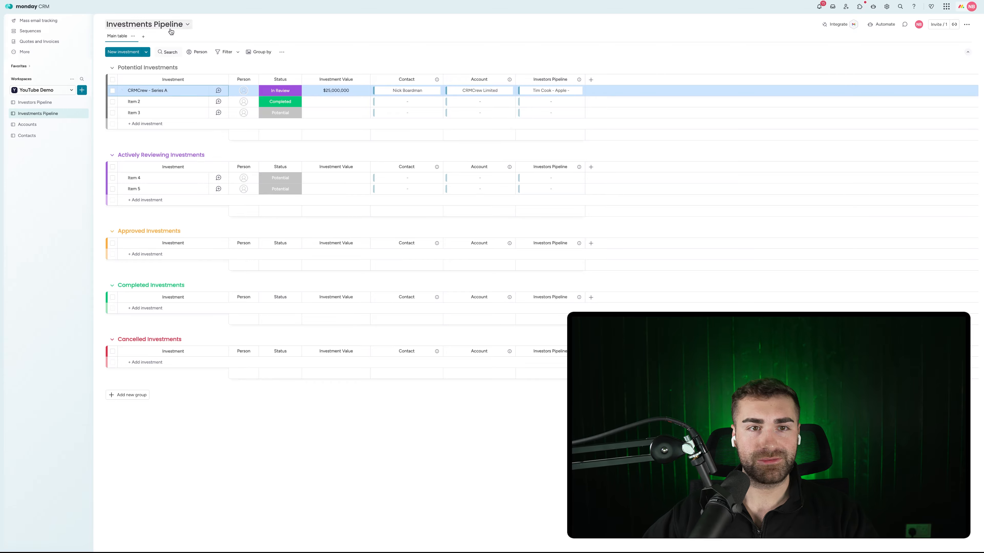
{"action": "left_click", "coordinate": [388, 59]}
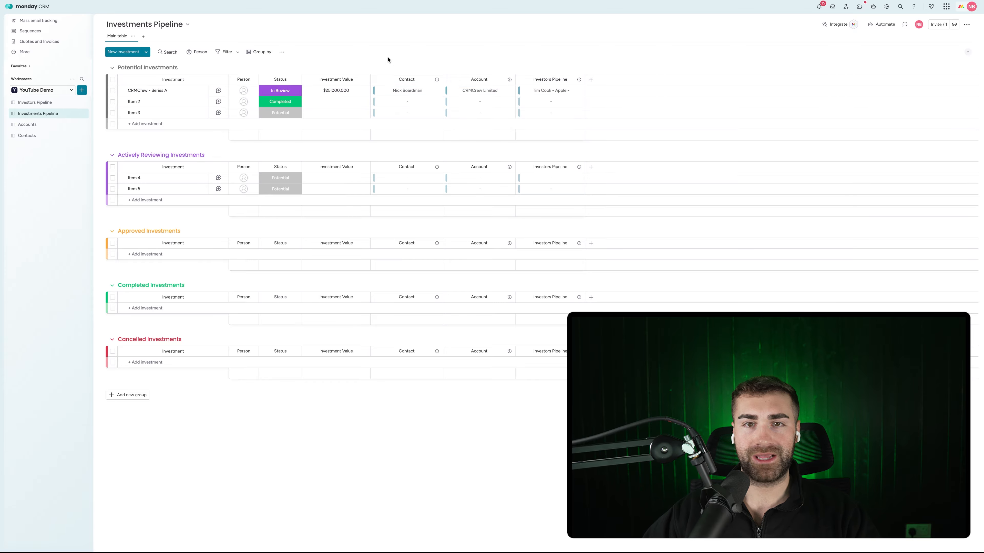
{"action": "left_click", "coordinate": [32, 103]}
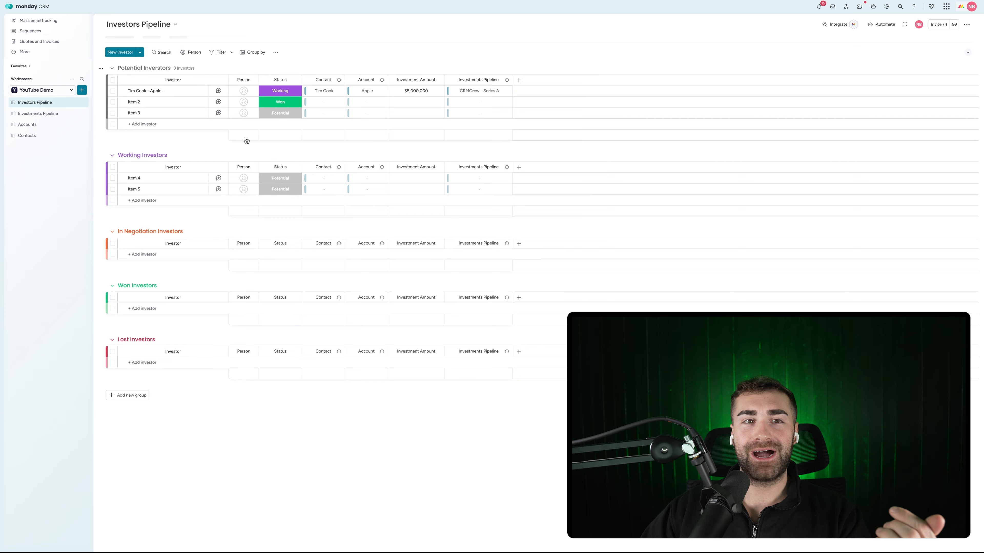
{"action": "left_click", "coordinate": [158, 88]}
{"action": "type", "text": "CR"}
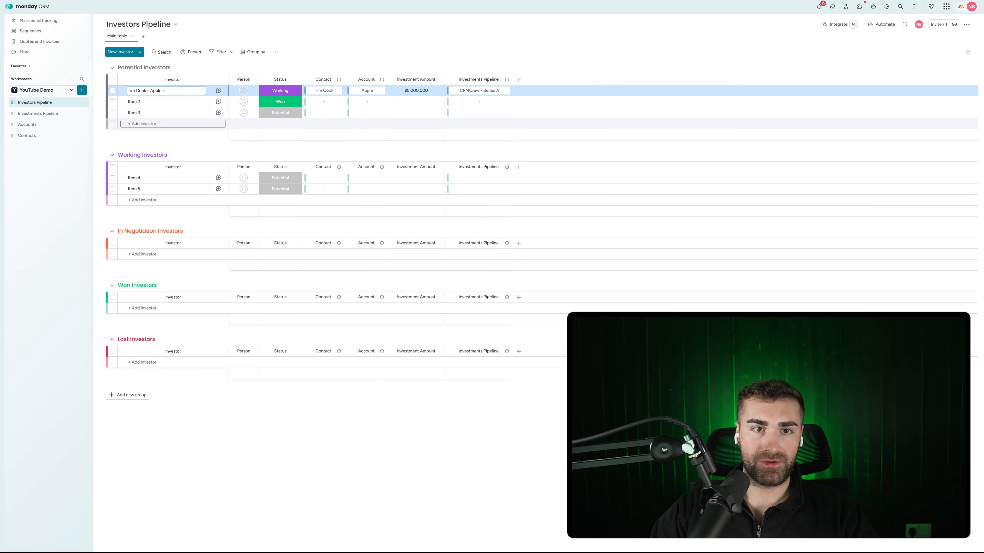
{"action": "type", "text": "- CRMCrew Series A"}
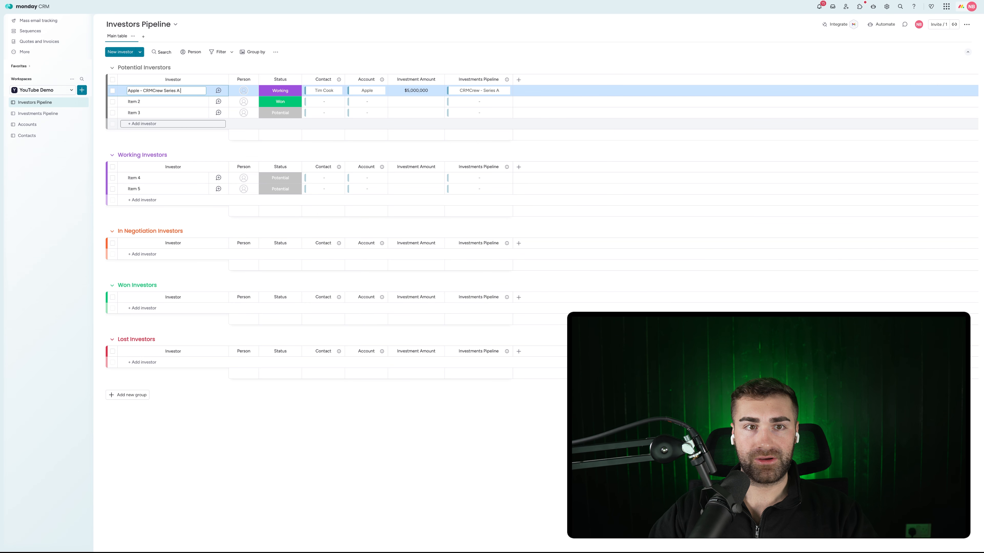
{"action": "key", "text": "Return"}
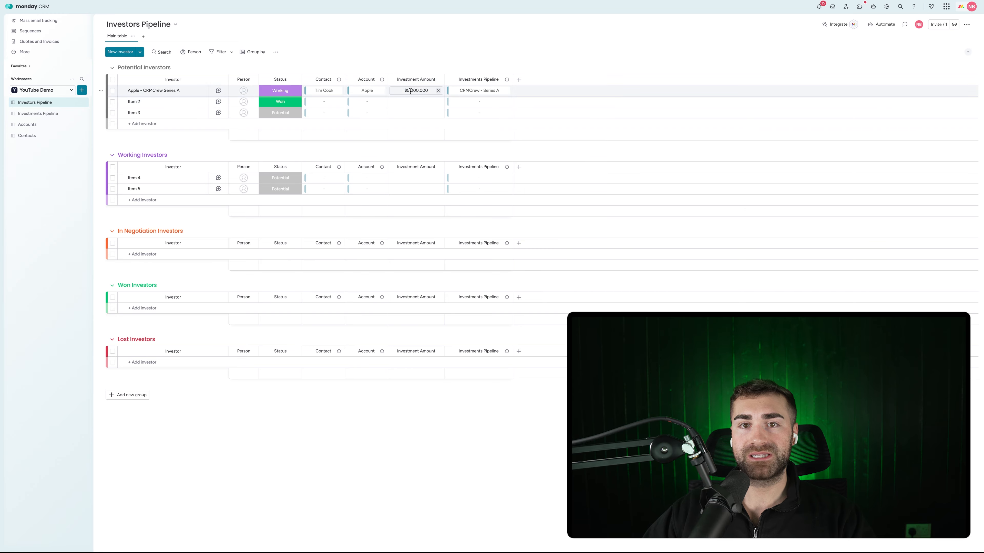
Retitle the investors' Investments Pipeline link column to 'Investment'
{"action": "left_click", "coordinate": [470, 80]}
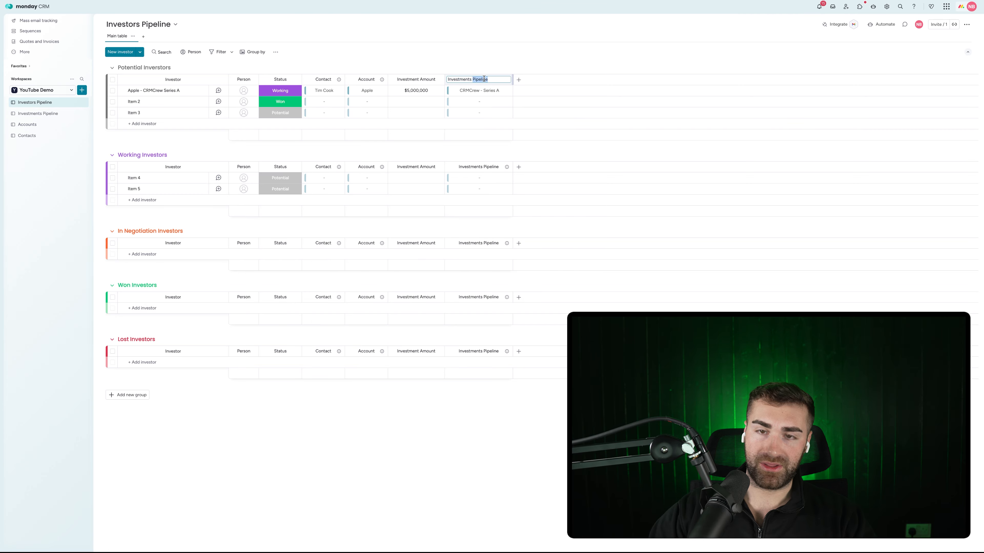
{"action": "key", "text": "BackSpace"}
{"action": "key", "text": "BackSpace"}
{"action": "key", "text": "BackSpace"}
{"action": "key", "text": "BackSpace"}
{"action": "key", "text": "BackSpace"}
{"action": "key", "text": "BackSpace"}
{"action": "key", "text": "BackSpace"}
{"action": "key", "text": "BackSpace"}
{"action": "key", "text": "BackSpace"}
{"action": "key", "text": "BackSpace"}
{"action": "key", "text": "Return"}
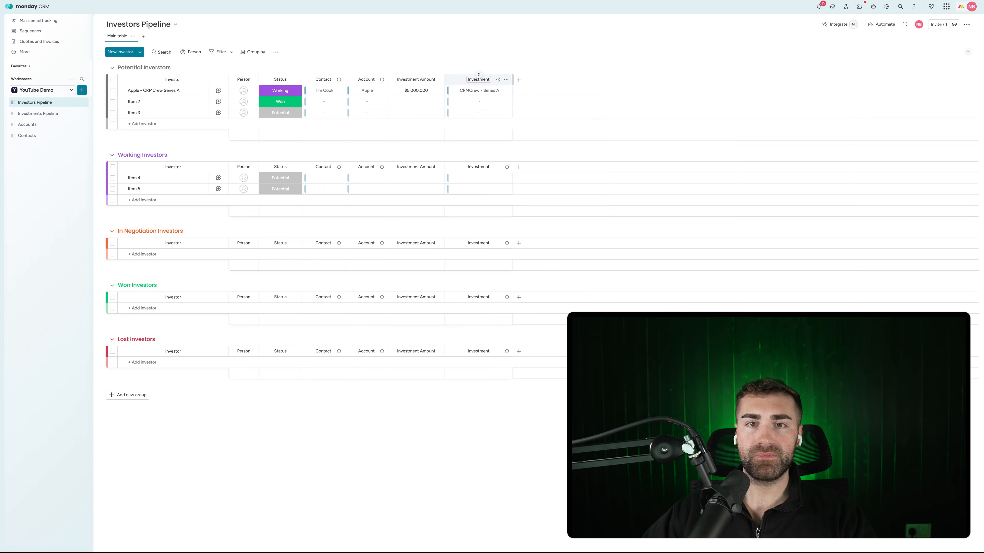
{"action": "left_click", "coordinate": [49, 114]}
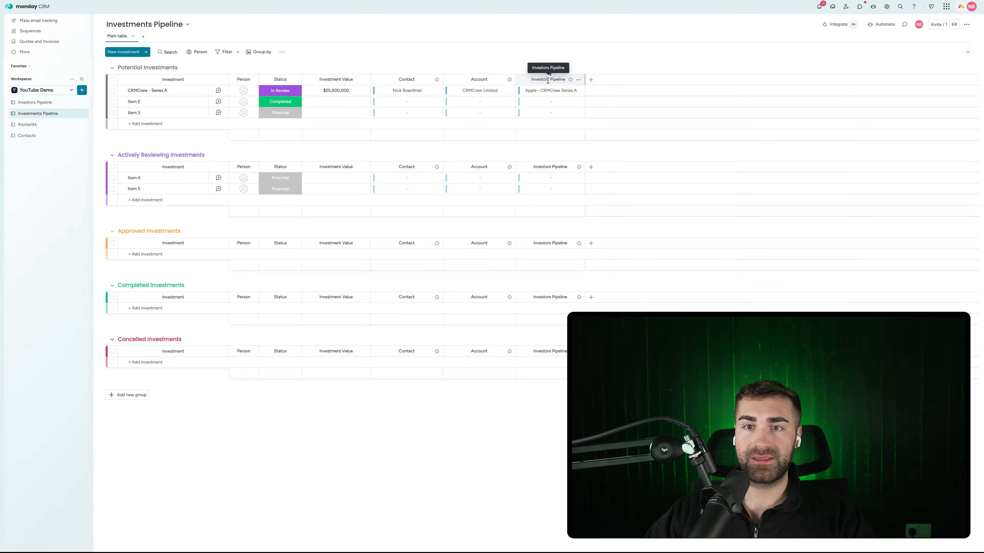
Add a mirror column showing Investment Amount through the Investors connection
{"action": "left_click", "coordinate": [772, 76]}
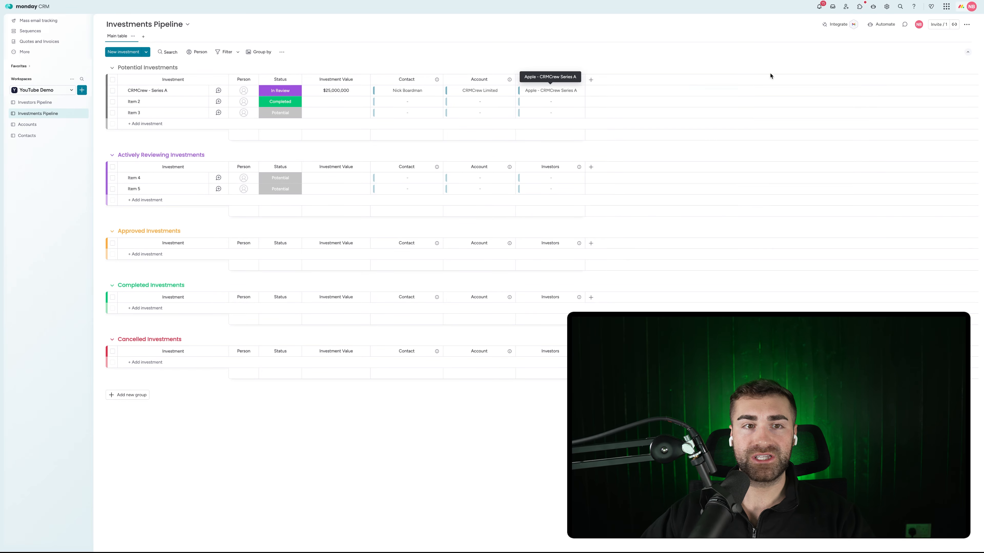
{"action": "left_click", "coordinate": [591, 80]}
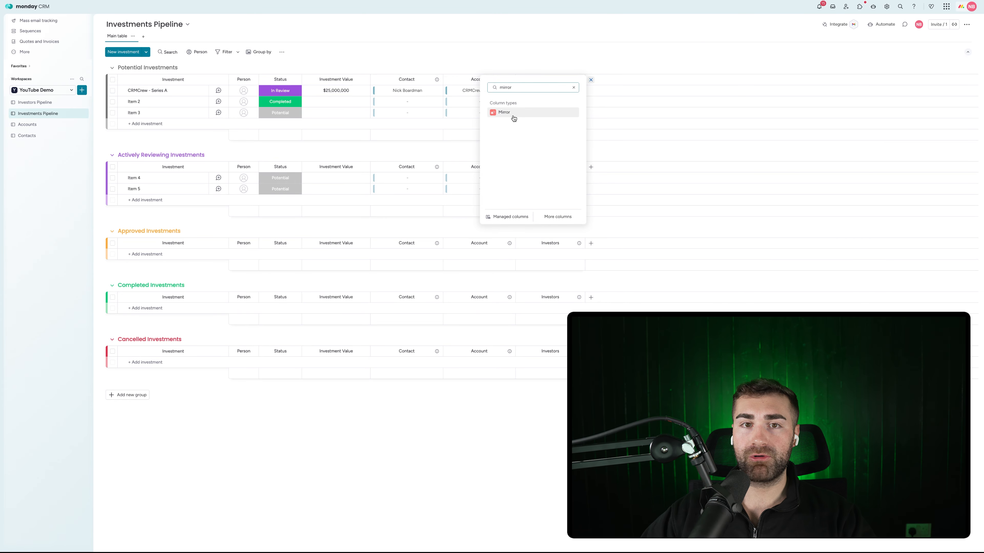
{"action": "left_click", "coordinate": [510, 115]}
{"action": "left_click", "coordinate": [684, 166]}
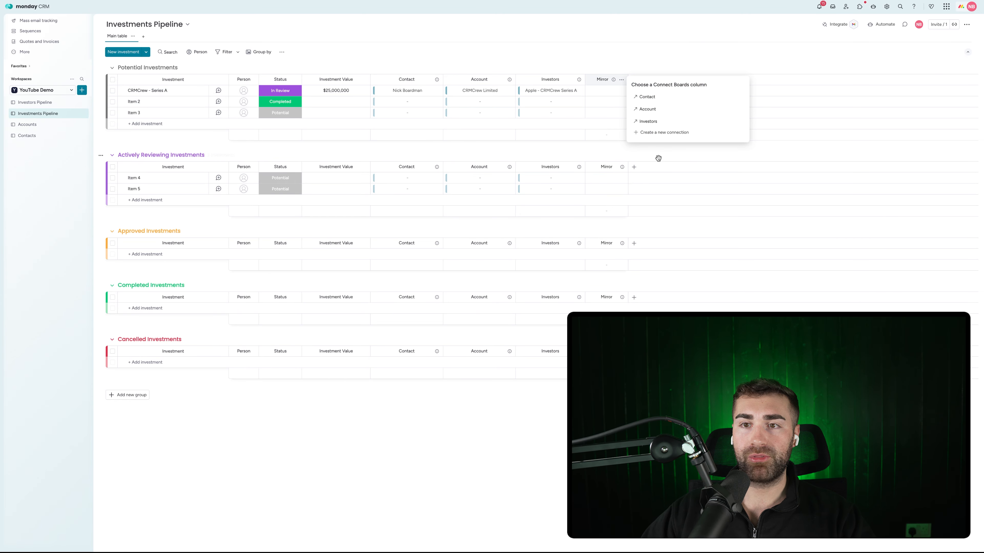
{"action": "left_click", "coordinate": [654, 122]}
{"action": "left_click", "coordinate": [657, 125]}
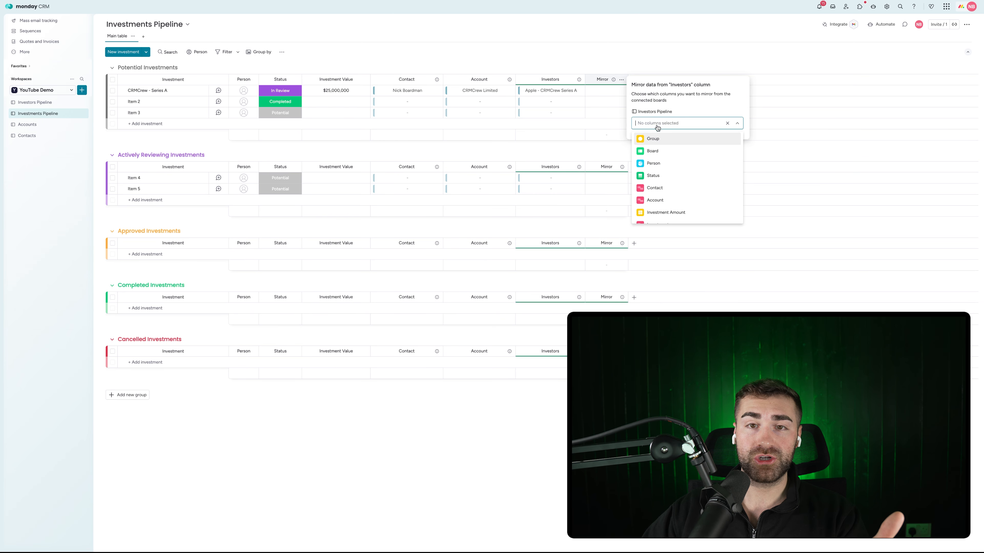
{"action": "scroll", "coordinate": [662, 179], "scroll_direction": "down", "scroll_amount": 1}
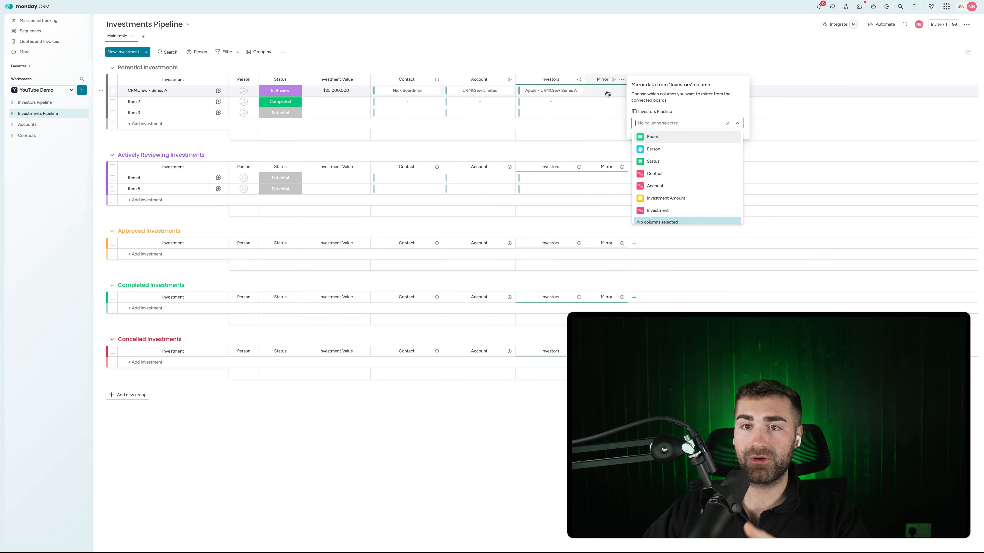
{"action": "left_click", "coordinate": [666, 198]}
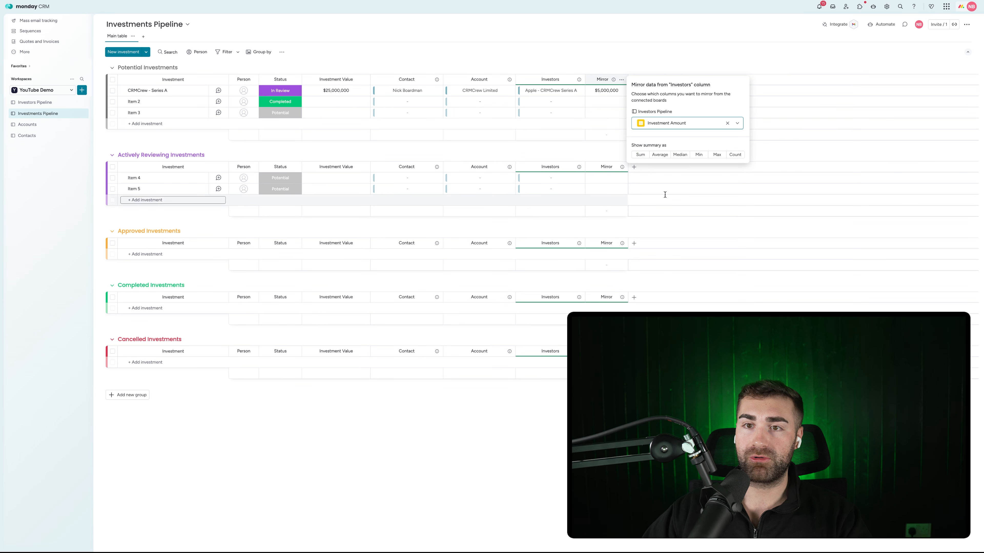
{"action": "left_click", "coordinate": [611, 62]}
Rename the mirror column to 'Investment Amount' and widen it to show the title
{"action": "left_click", "coordinate": [600, 80]}
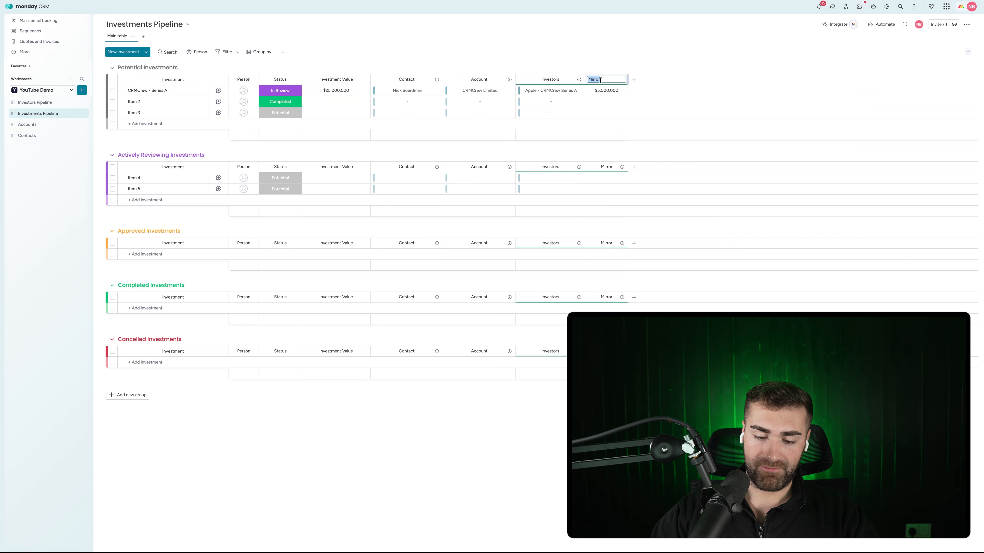
{"action": "type", "text": "Investment Amo"}
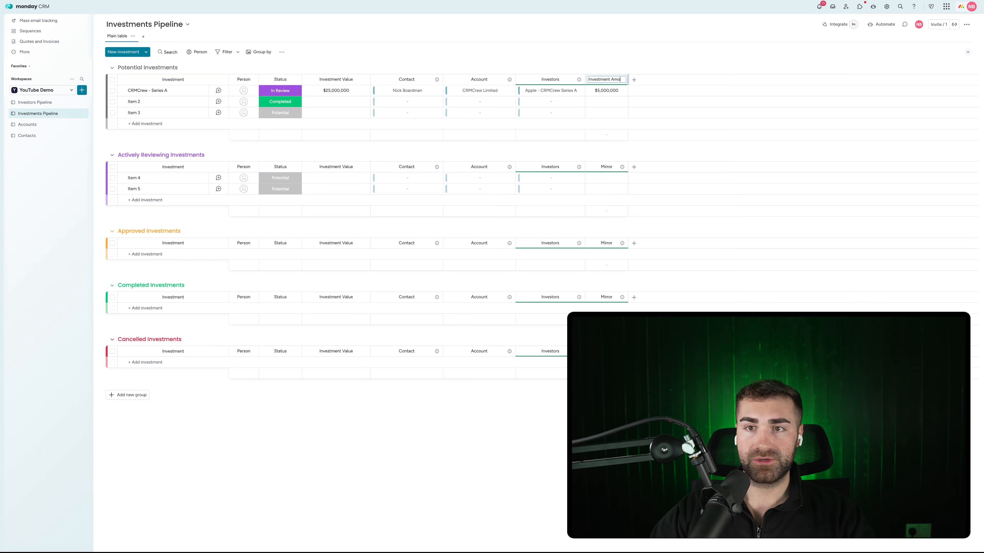
{"action": "type", "text": "unt"}
{"action": "key", "text": "Return"}
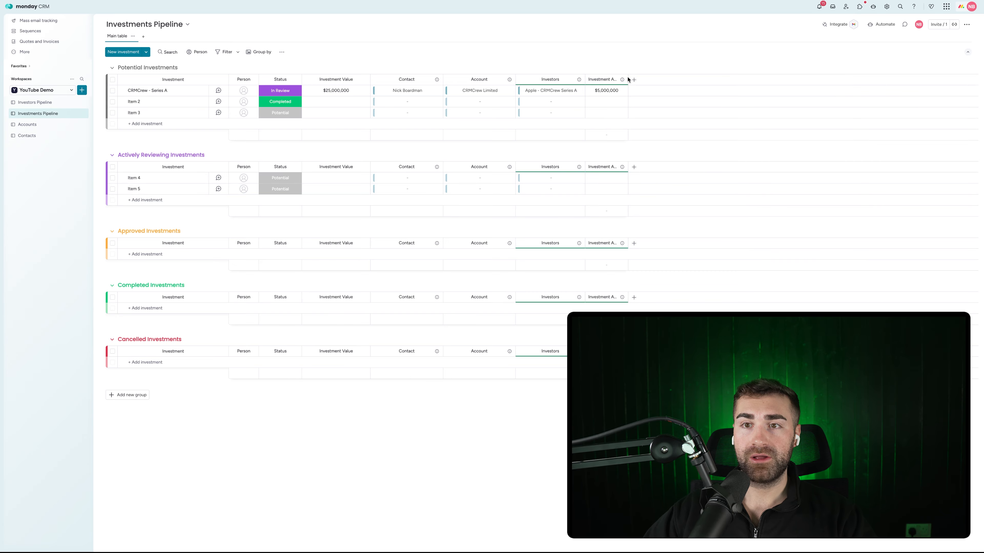
{"action": "left_click_drag", "start_coordinate": [627, 79], "coordinate": [647, 77]}
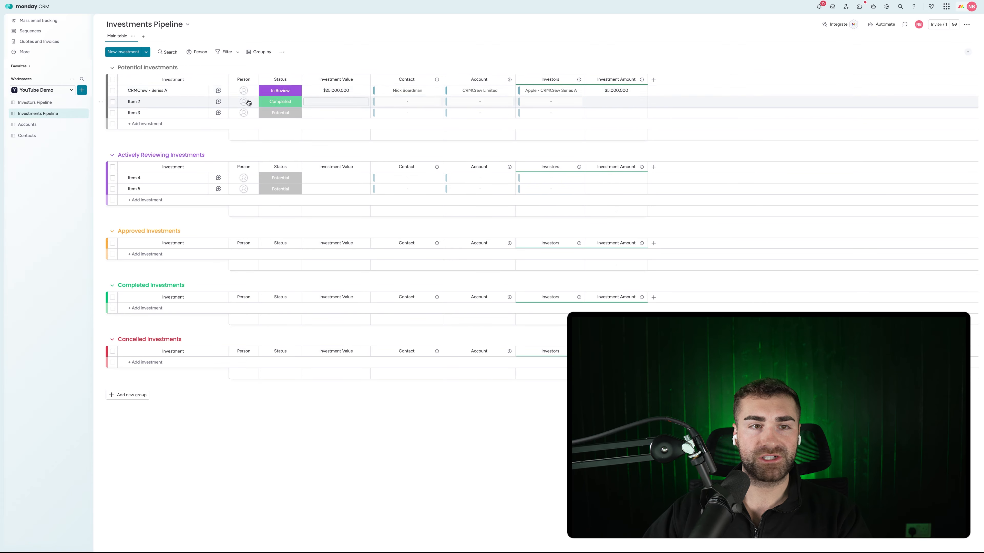
Set the Apple investor's status to In Negotiation
{"action": "left_click", "coordinate": [50, 103]}
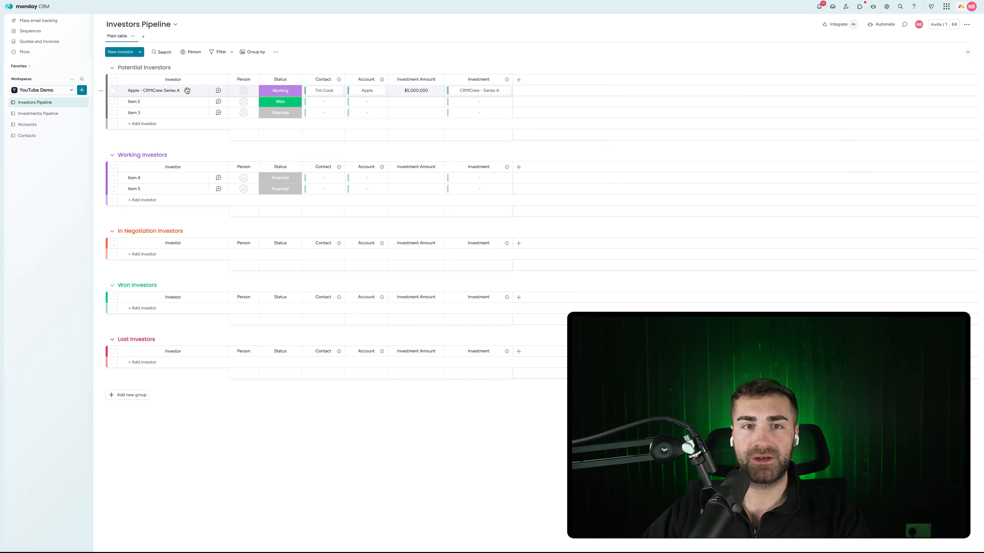
{"action": "left_click", "coordinate": [271, 93]}
{"action": "left_click", "coordinate": [275, 135]}
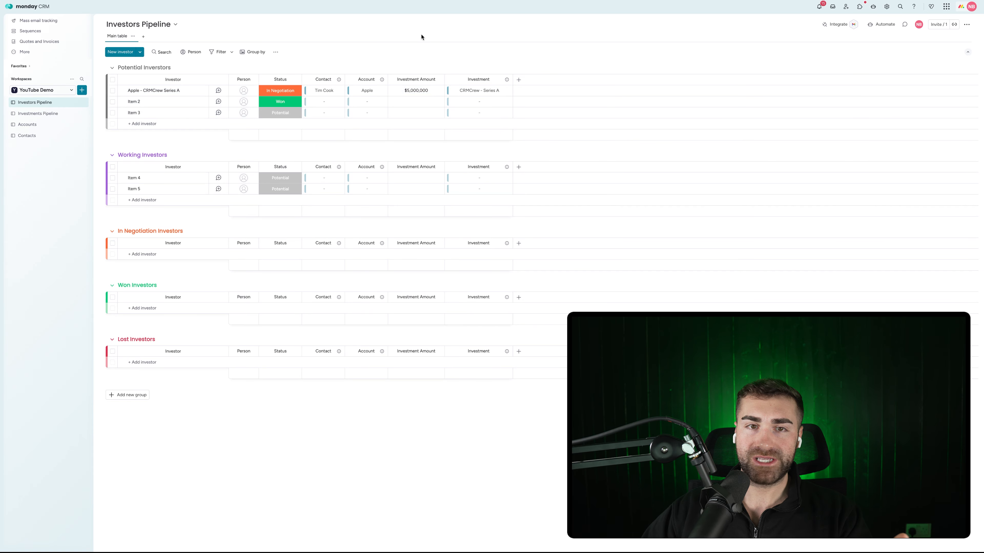
Rename contact Item 3 to a person's name and view the Item 3 account's details
{"action": "left_click", "coordinate": [28, 135]}
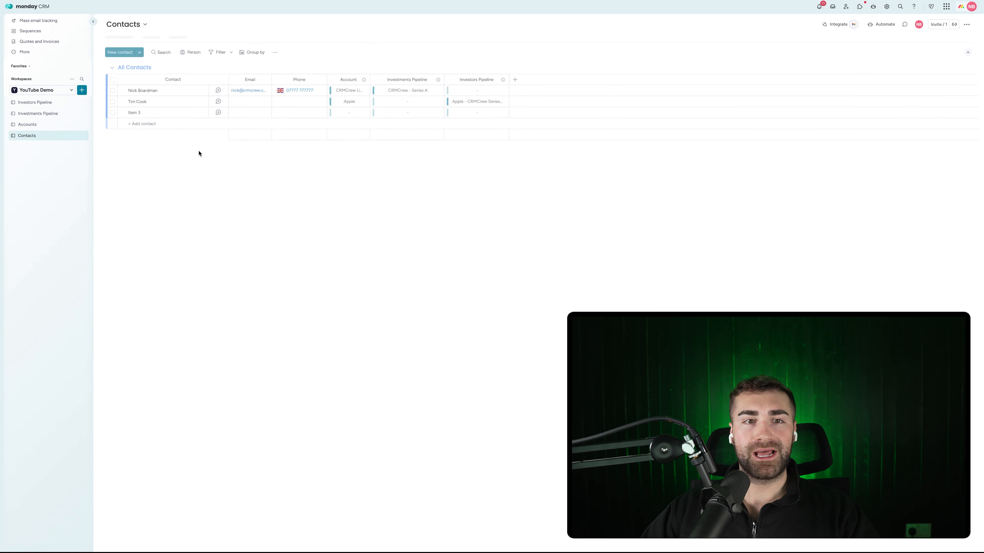
{"action": "left_click", "coordinate": [149, 113]}
{"action": "type", "text": "Bl"}
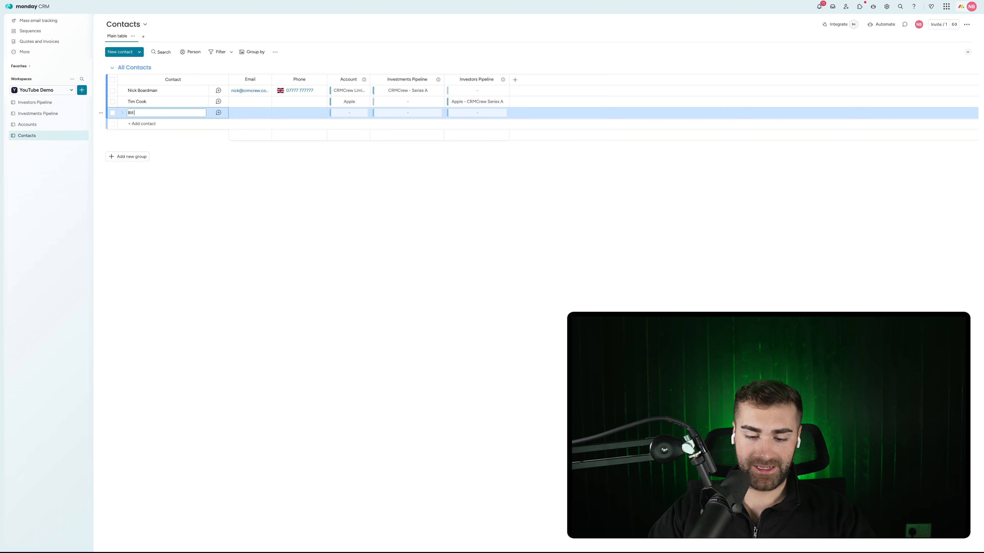
{"action": "type", "text": "ll Gates"}
{"action": "key", "text": "Return"}
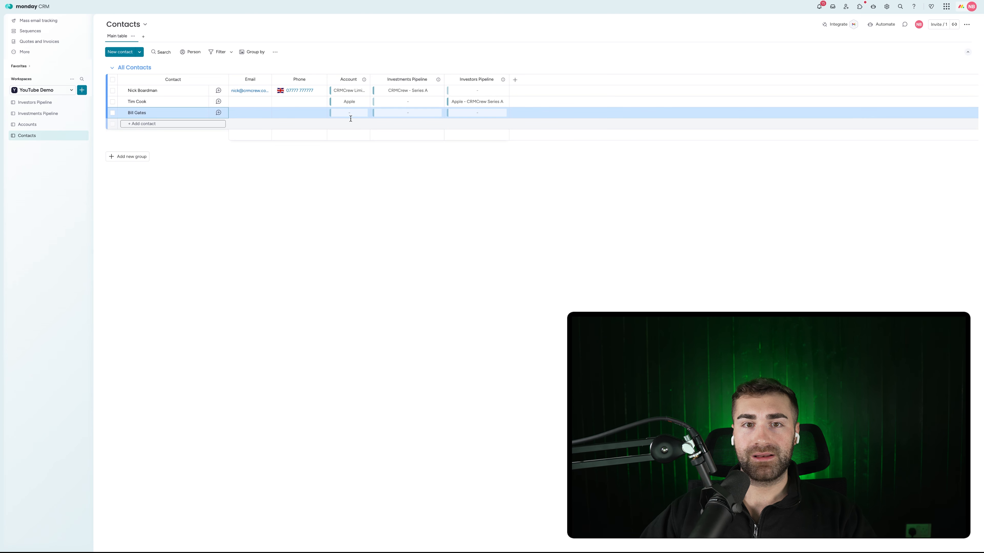
{"action": "left_click", "coordinate": [333, 113]}
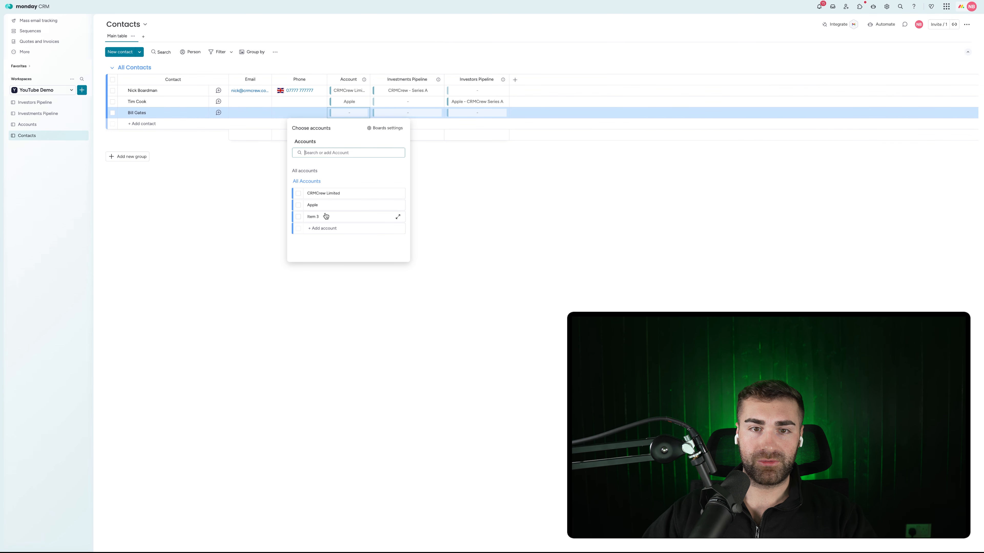
{"action": "left_click", "coordinate": [313, 217]}
{"action": "key", "text": "Escape"}
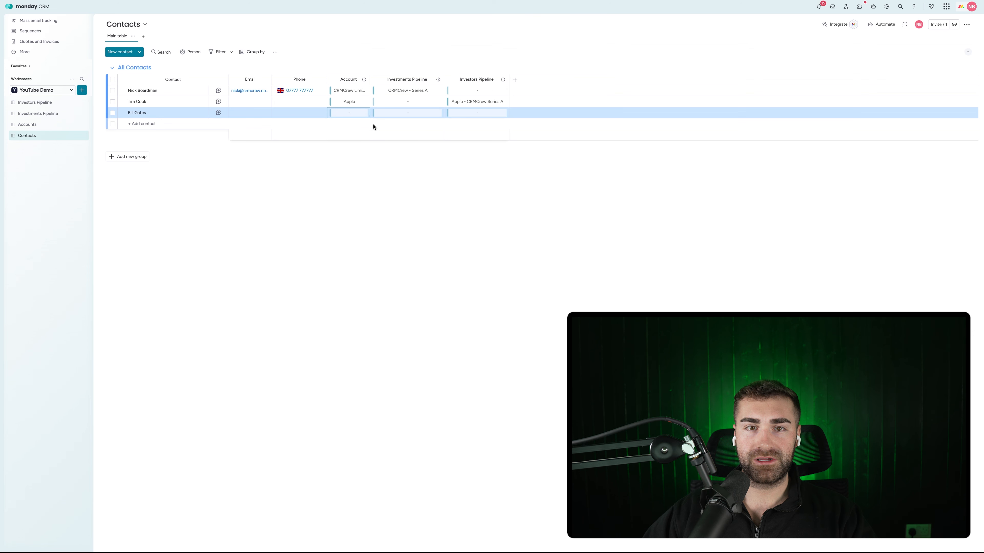
{"action": "left_click", "coordinate": [39, 124]}
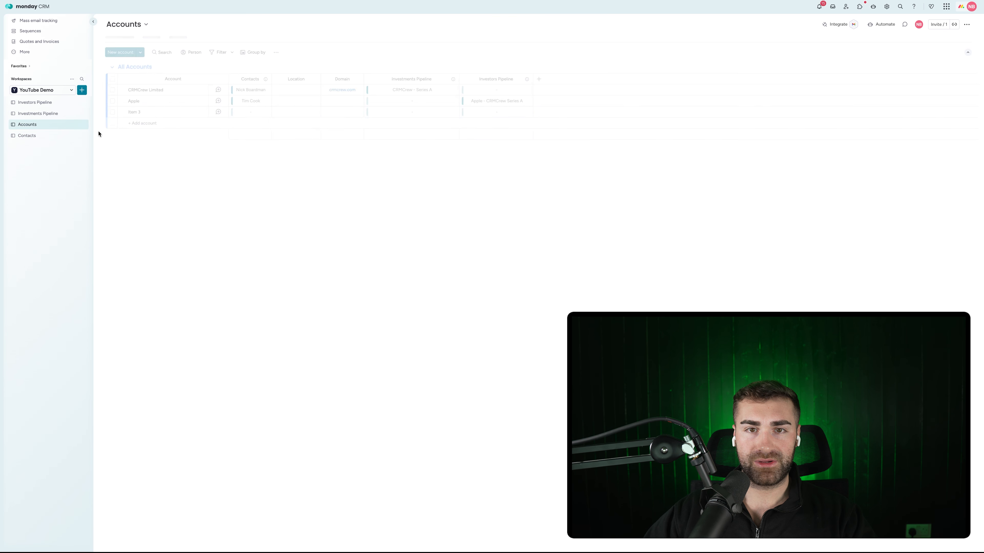
Rename account Item 3 to 'Microsoft' and link the new contact to it
{"action": "left_click", "coordinate": [131, 112]}
{"action": "type", "text": "Micros"}
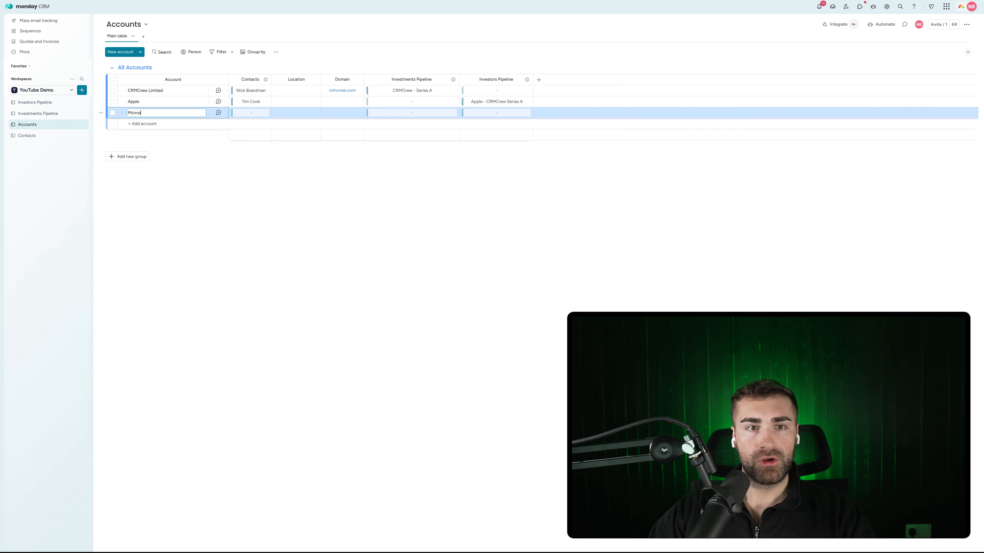
{"action": "type", "text": "oft"}
{"action": "key", "text": "Return"}
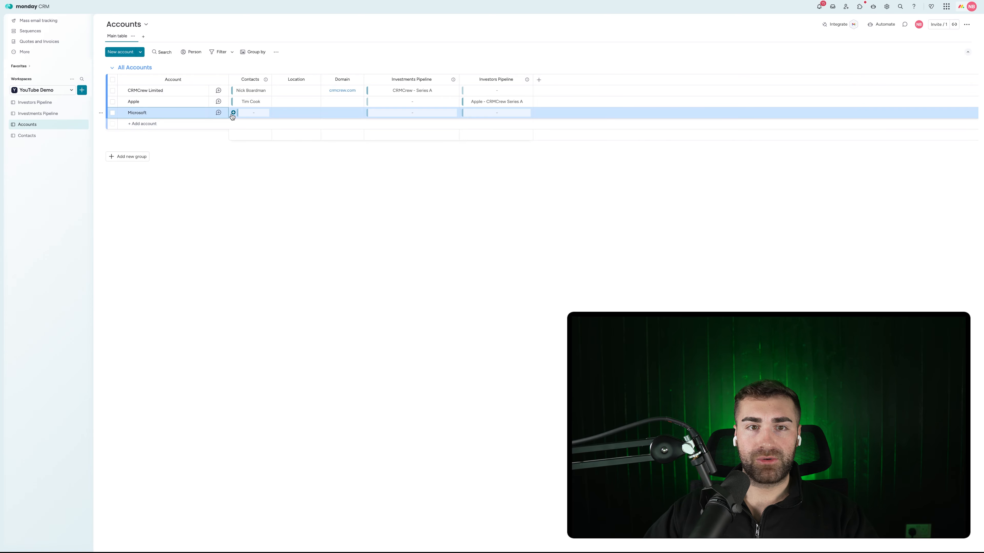
{"action": "left_click", "coordinate": [234, 113]}
{"action": "left_click", "coordinate": [200, 217]}
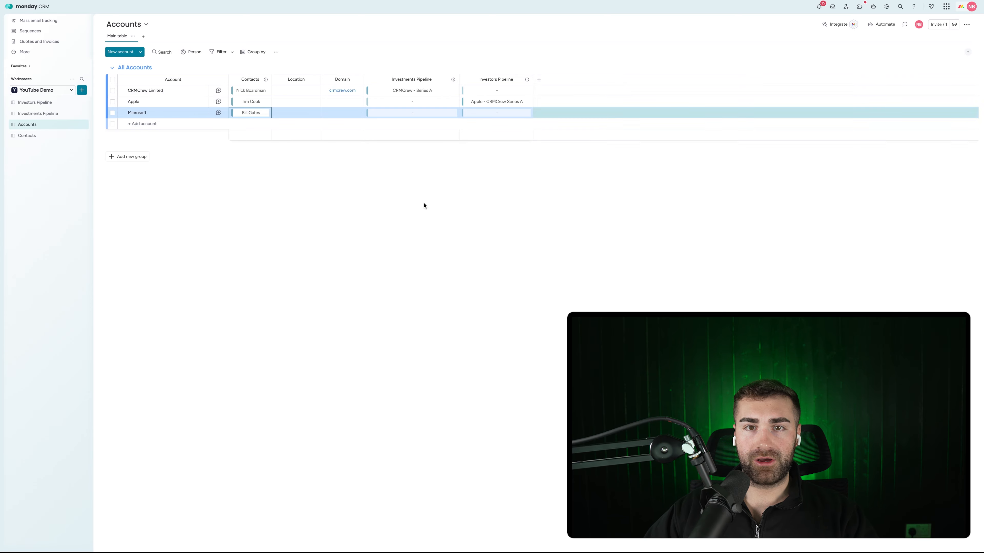
{"action": "left_click", "coordinate": [35, 102]}
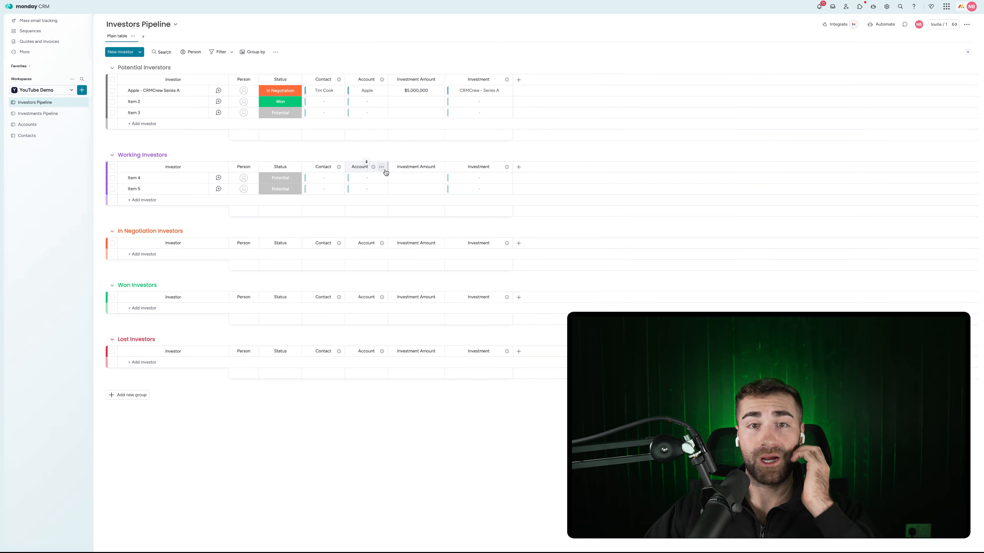
Rename Item 2 to 'Microsoft - CRMCrew Series A', linking the contact, Microsoft account and CRMCrew - Series A
{"action": "left_click", "coordinate": [131, 101]}
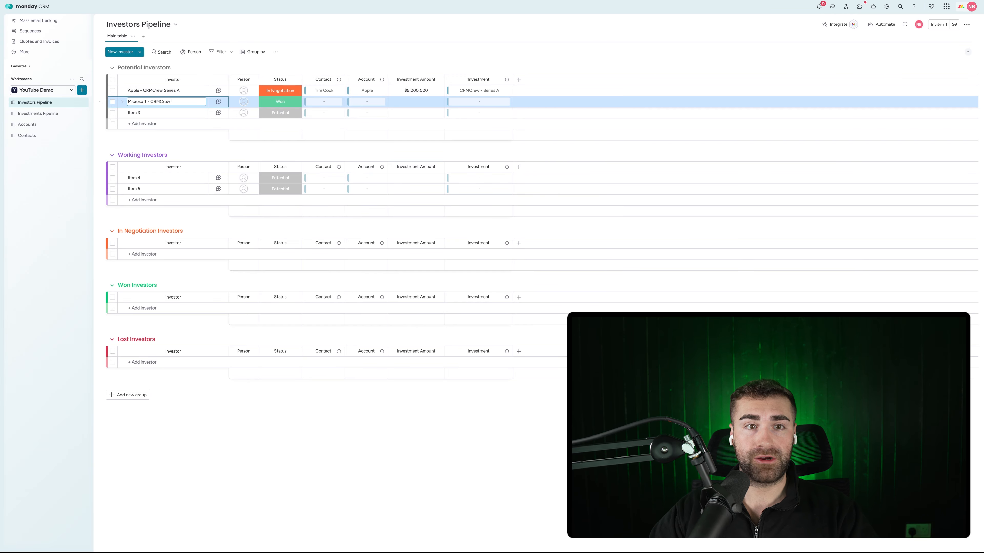
{"action": "type", "text": "Microsoft - CRMCrew Series A"}
{"action": "key", "text": "Return"}
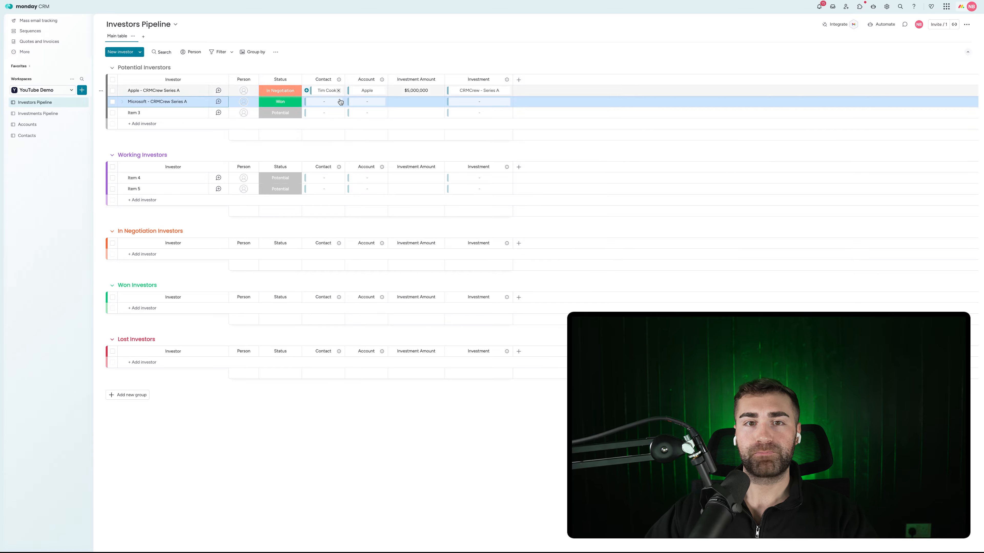
{"action": "left_click", "coordinate": [305, 102]}
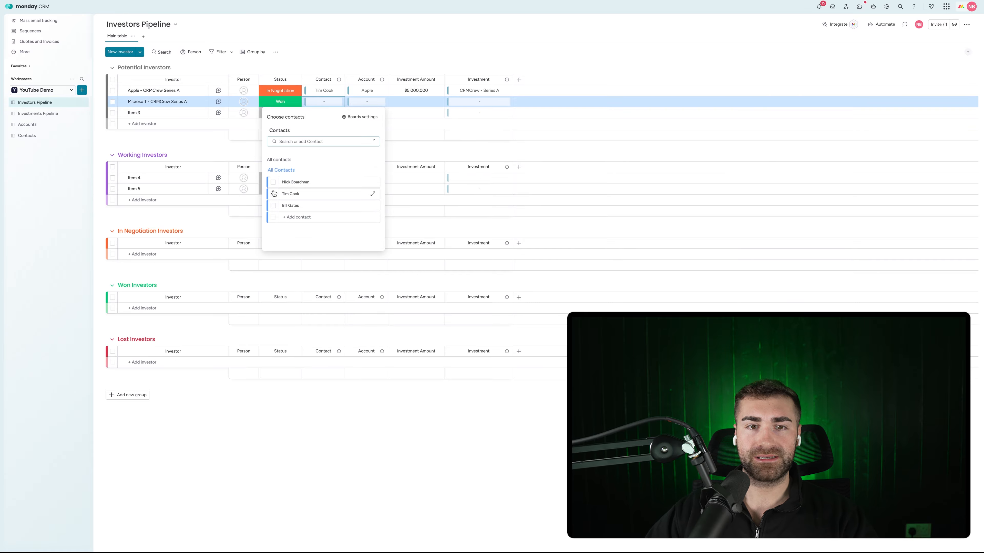
{"action": "left_click", "coordinate": [273, 205]}
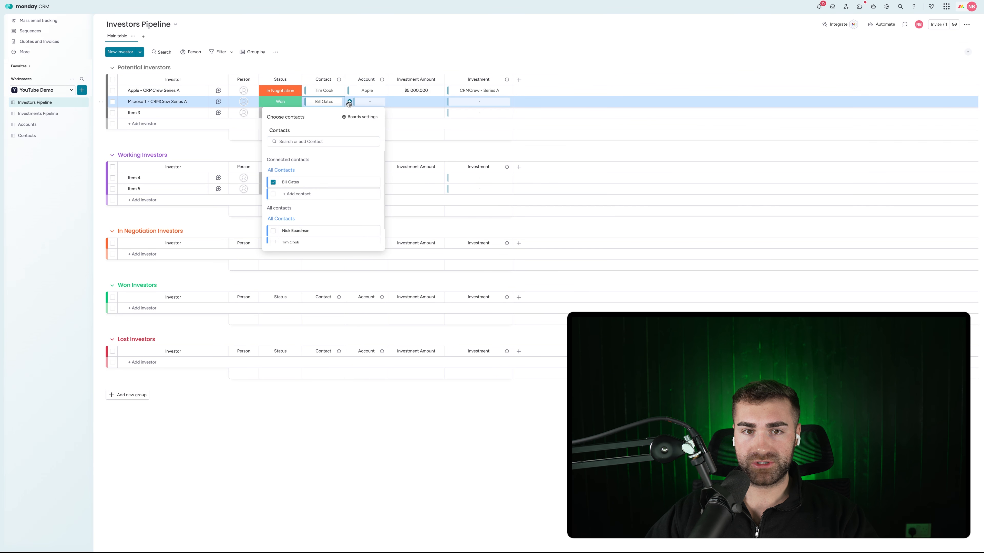
{"action": "left_click", "coordinate": [349, 103]}
{"action": "left_click", "coordinate": [317, 205]}
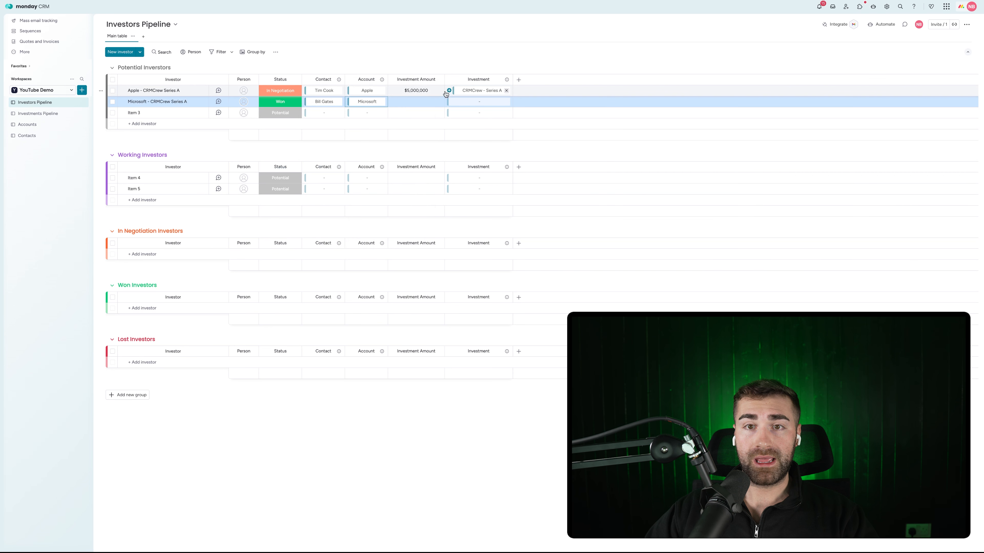
{"action": "left_click", "coordinate": [449, 102]}
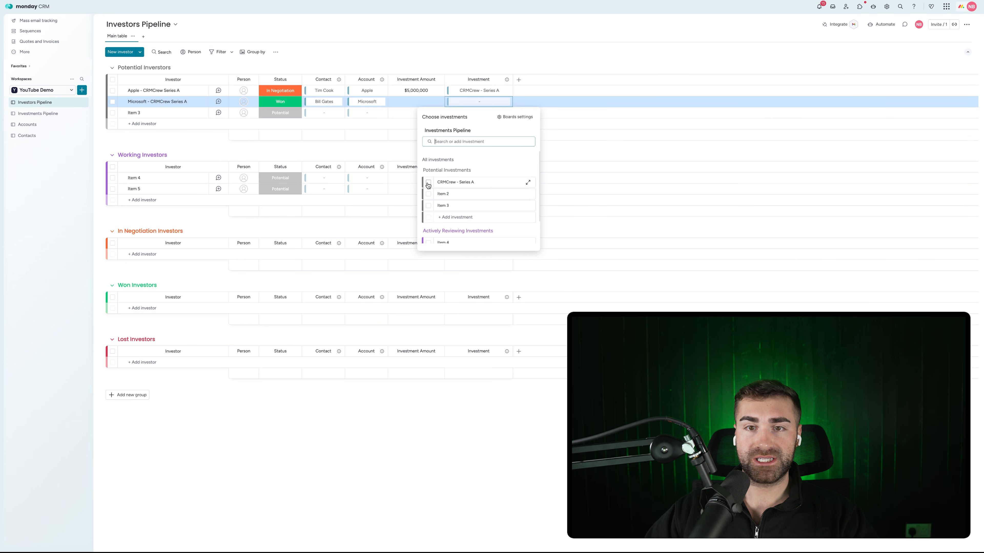
{"action": "left_click", "coordinate": [429, 183]}
Enter $12,500,000 as the Microsoft investor's Investment Amount
{"action": "left_click", "coordinate": [404, 101]}
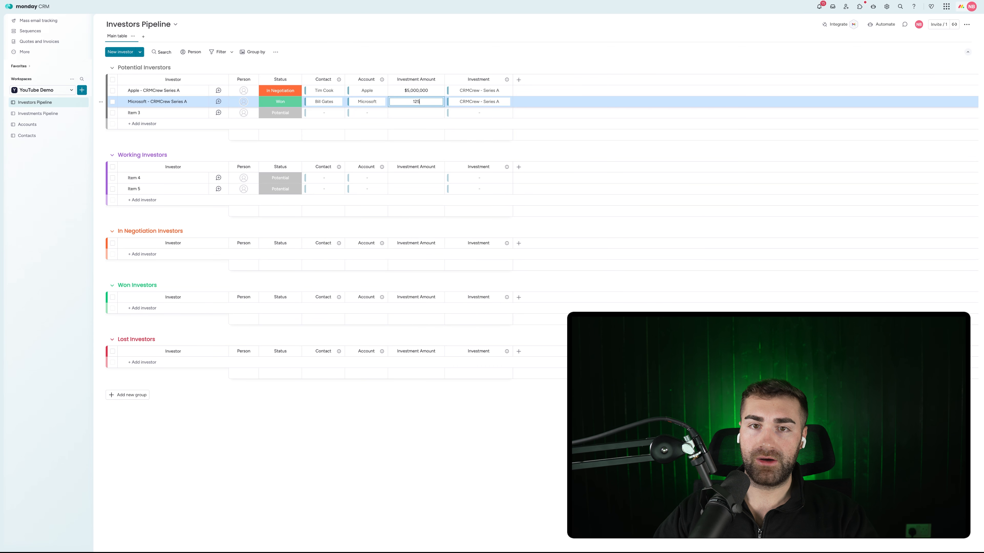
{"action": "key", "text": "Return"}
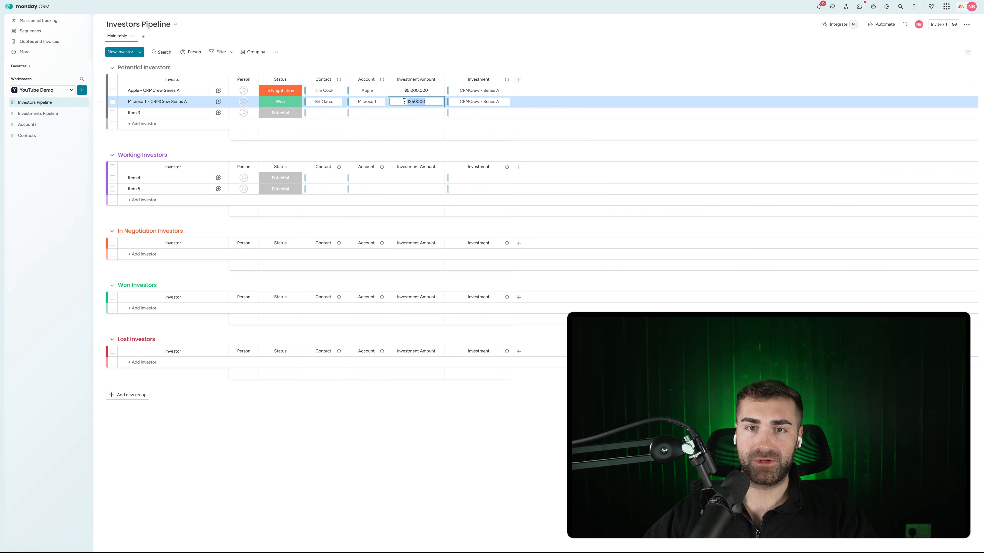
{"action": "key", "text": "Right"}
{"action": "key", "text": "Return"}
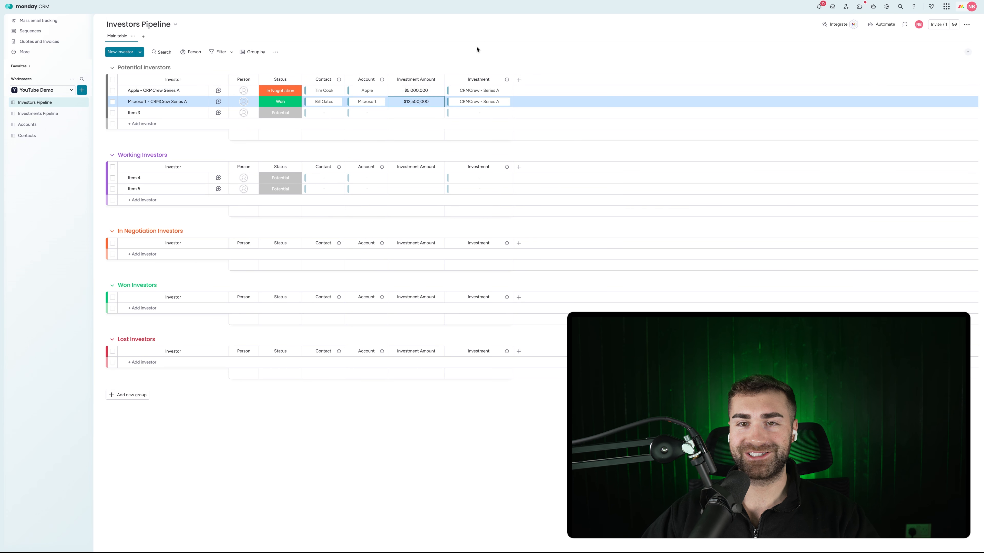
Set Microsoft to Working and move Microsoft and Apple into Working and In Negotiation groups
{"action": "left_click", "coordinate": [281, 103]}
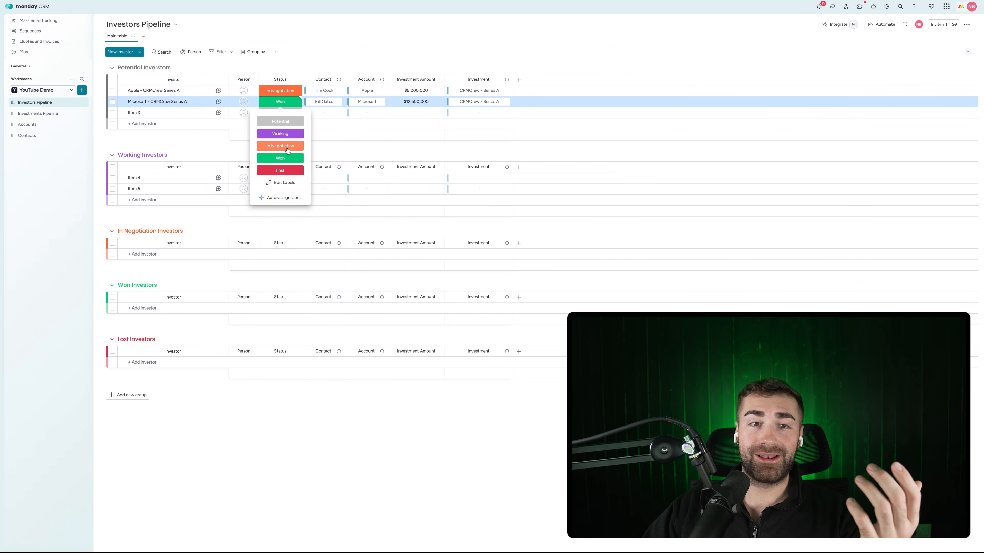
{"action": "left_click", "coordinate": [280, 132]}
{"action": "left_click_drag", "start_coordinate": [198, 101], "coordinate": [191, 172]}
{"action": "left_click_drag", "start_coordinate": [195, 90], "coordinate": [190, 242]}
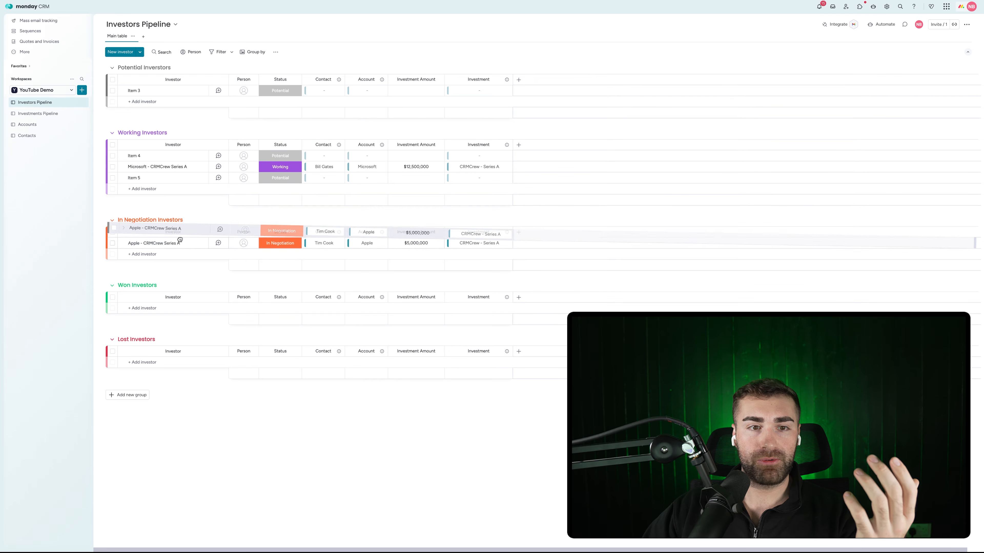
Delete the placeholder investors Item 3, Item 4 and Item 5
{"action": "left_click", "coordinate": [112, 156]}
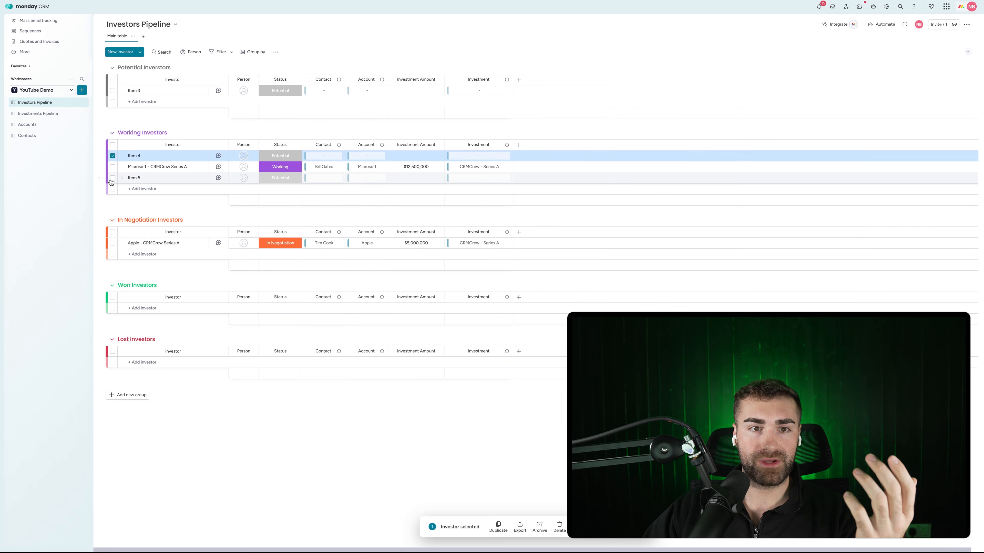
{"action": "left_click", "coordinate": [112, 178]}
{"action": "left_click", "coordinate": [112, 91]}
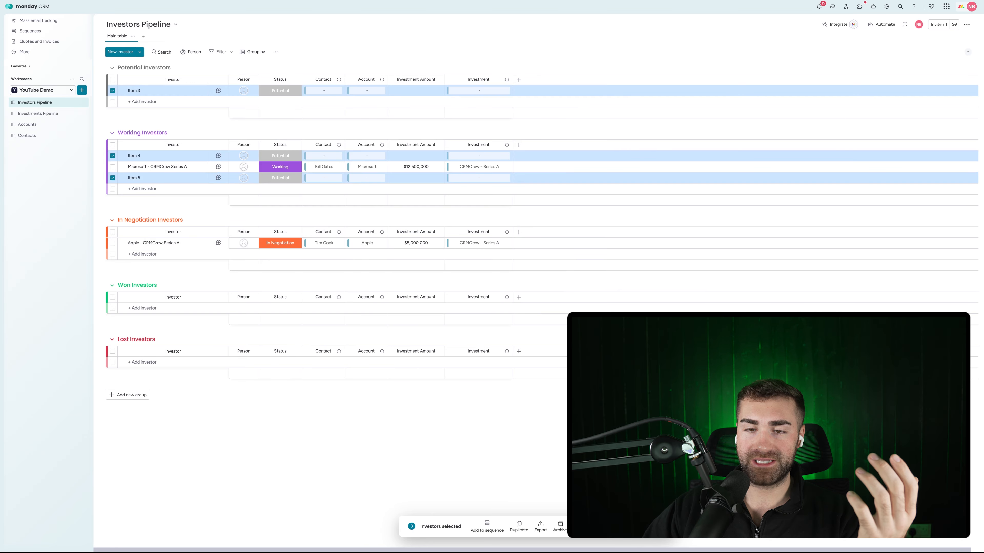
{"action": "left_click", "coordinate": [579, 526]}
{"action": "left_click", "coordinate": [545, 300]}
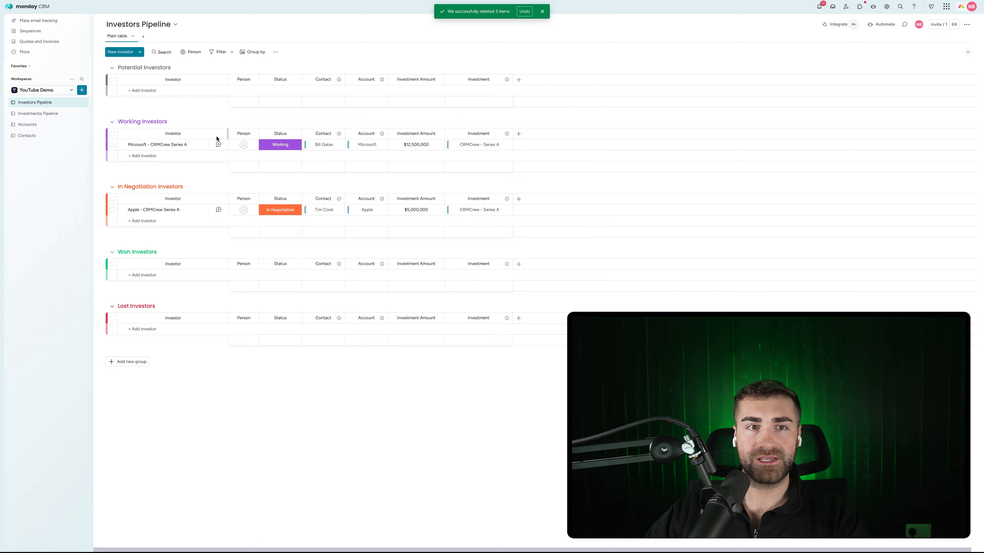
Add investor 'Microsoft - Other Investment' to Potential Investors, linked to the contact and Microsoft account
{"action": "left_click", "coordinate": [147, 91]}
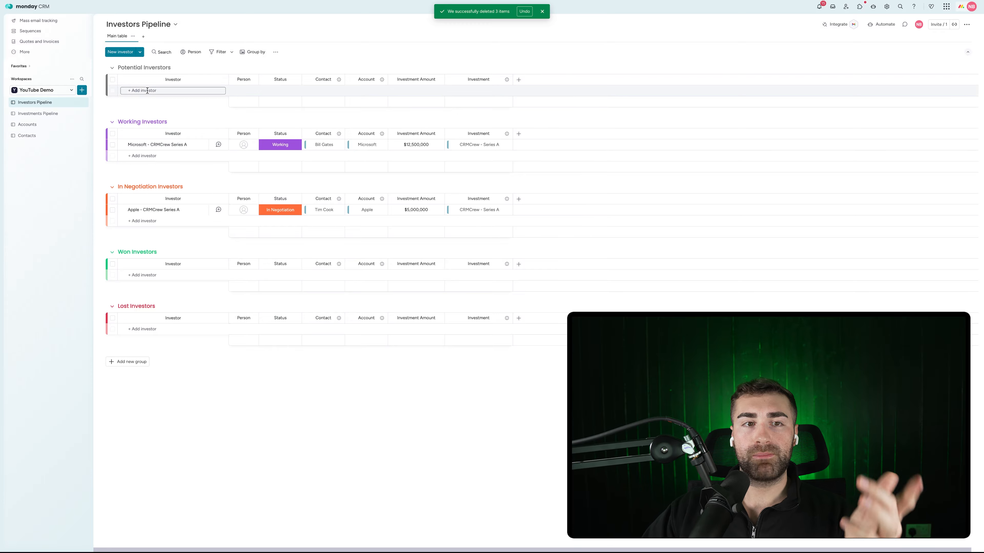
{"action": "type", "text": "Microsoft - Other Investment"}
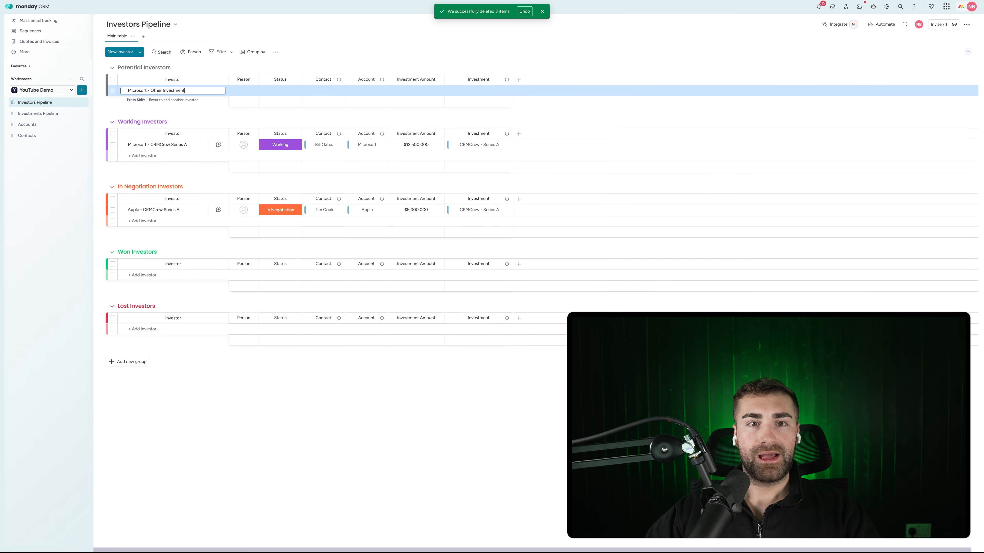
{"action": "key", "text": "Return"}
{"action": "left_click", "coordinate": [308, 90]}
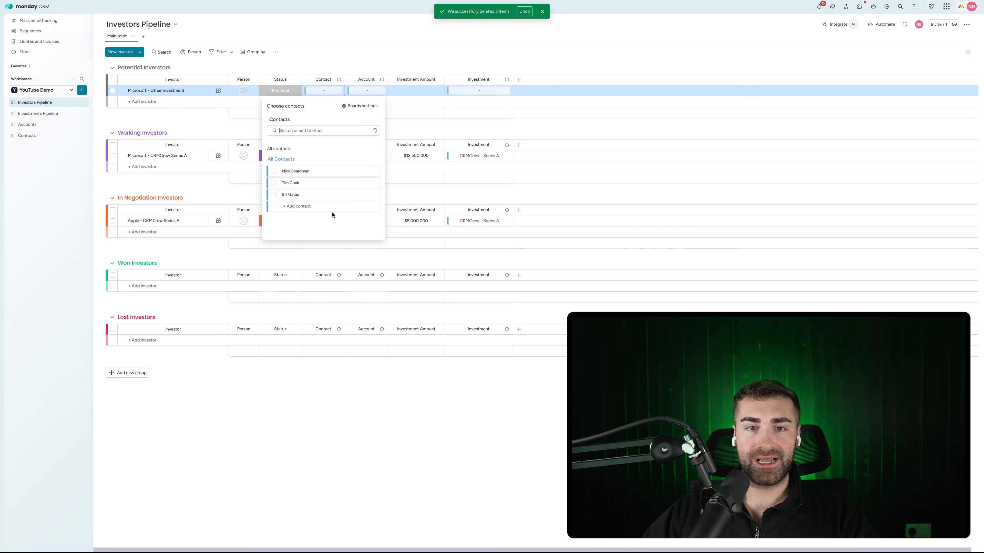
{"action": "left_click", "coordinate": [270, 195]}
{"action": "left_click", "coordinate": [357, 97]}
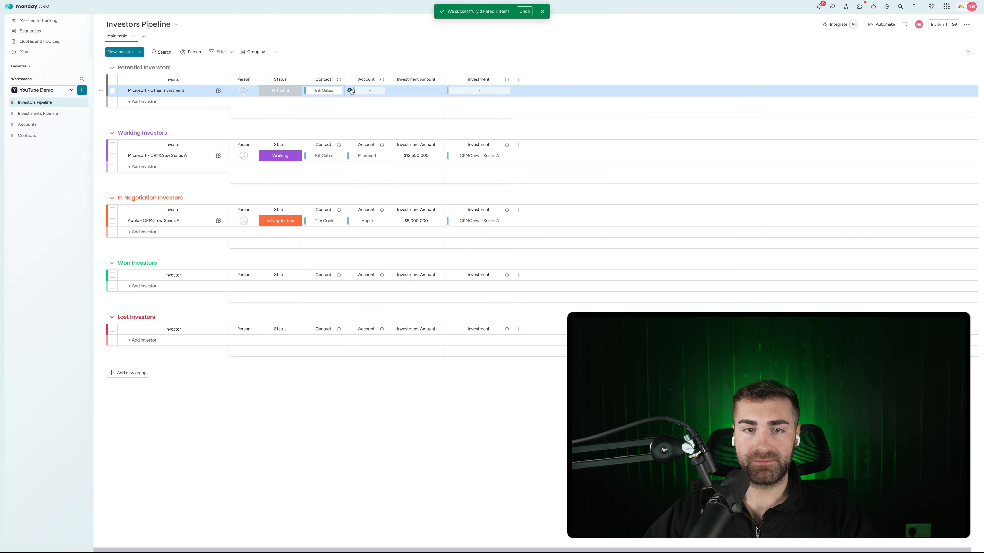
{"action": "left_click", "coordinate": [351, 91]}
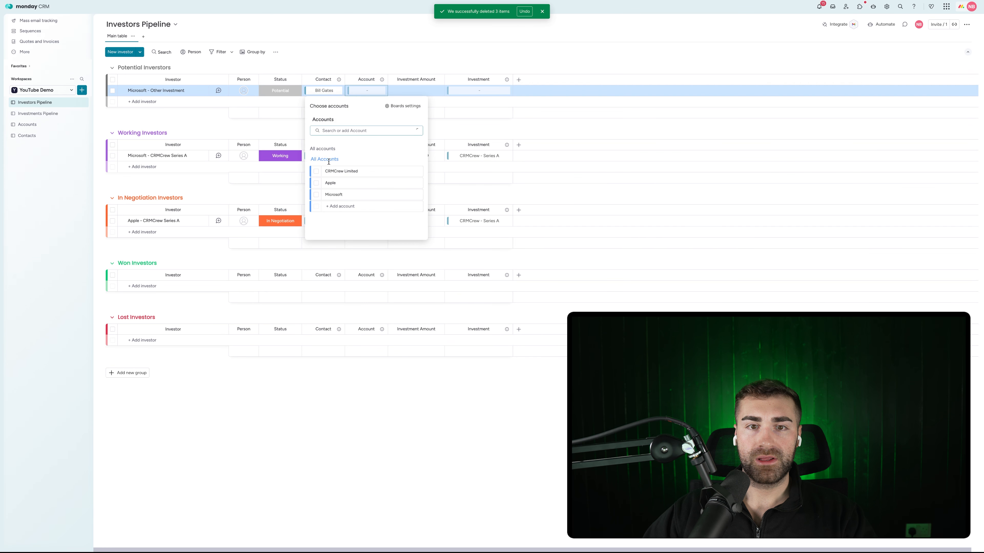
{"action": "left_click", "coordinate": [316, 194]}
{"action": "left_click", "coordinate": [415, 86]}
Enter $30,000,000 as its Investment Amount, correcting an initial $3,000,000
{"action": "left_click", "coordinate": [413, 90]}
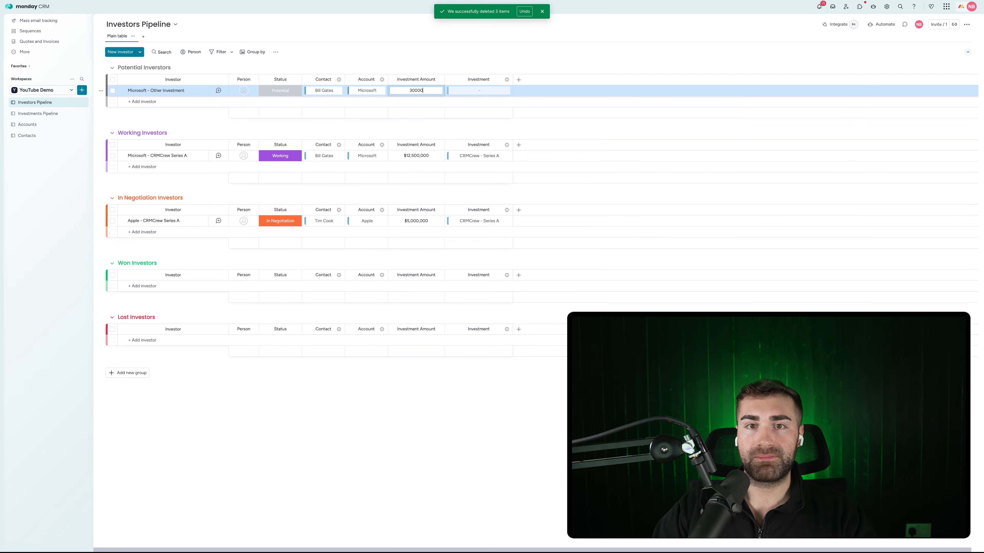
{"action": "key", "text": "Return"}
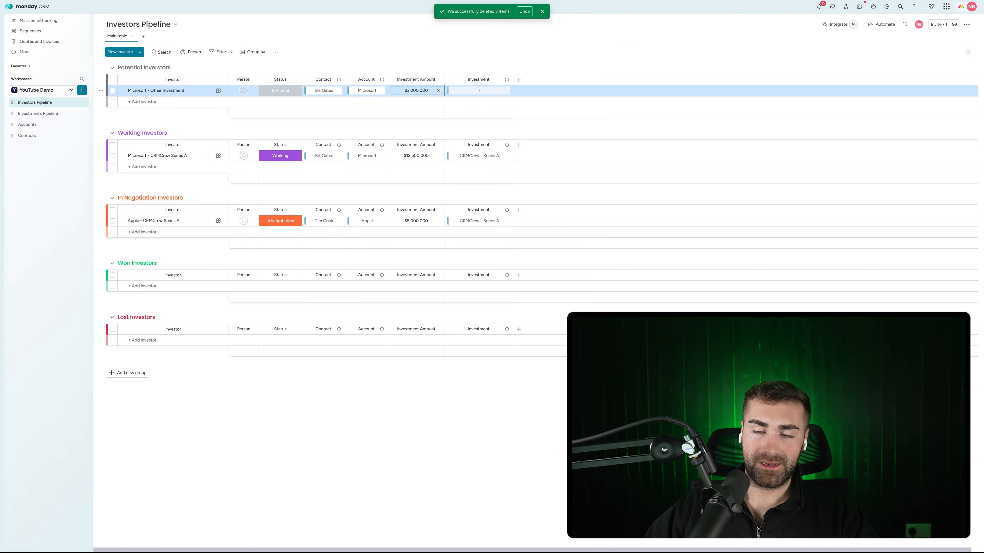
{"action": "left_click", "coordinate": [414, 90]}
{"action": "key", "text": "Right"}
{"action": "type", "text": "0"}
{"action": "key", "text": "Return"}
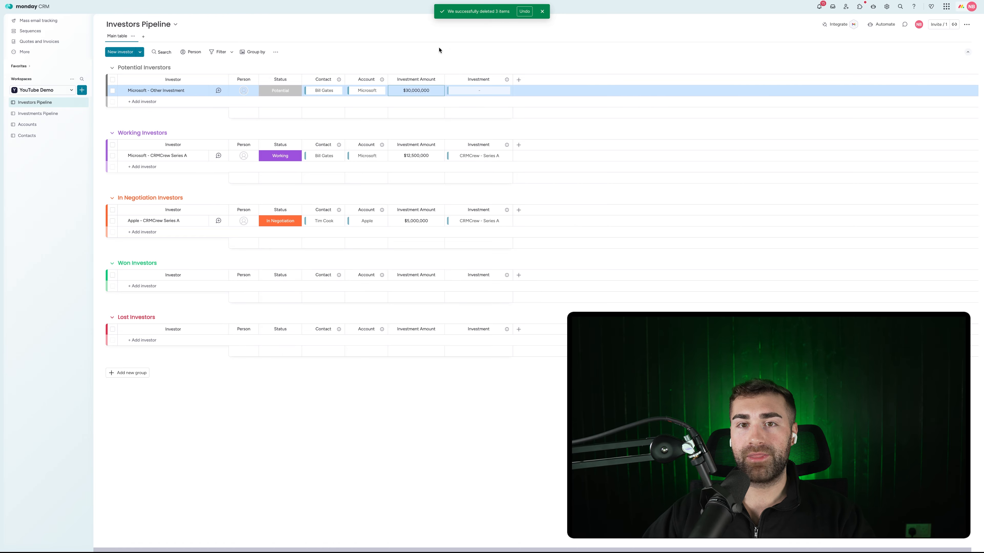
Rename investment Item 2 to 'Nvidia - AI Investment'
{"action": "left_click", "coordinate": [60, 114]}
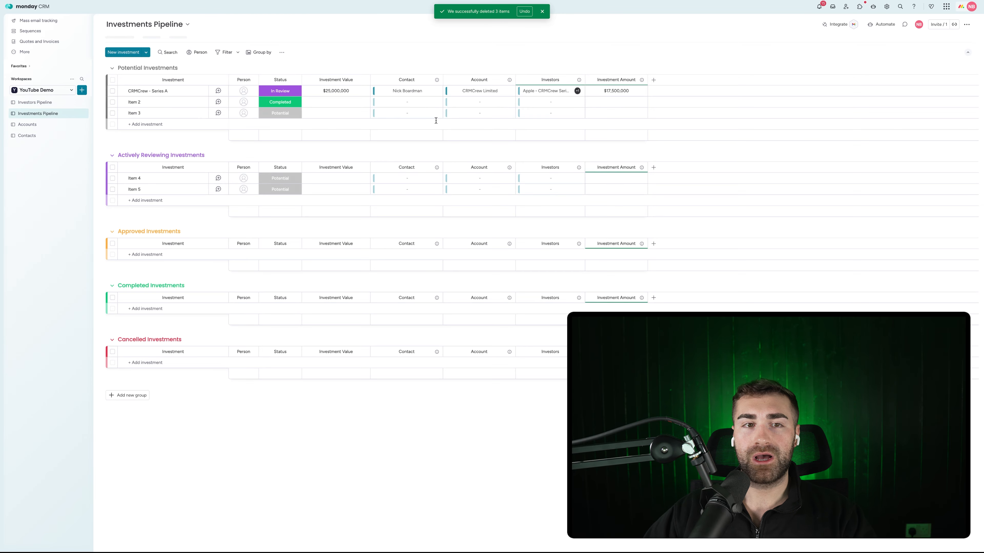
{"action": "left_click", "coordinate": [132, 102]}
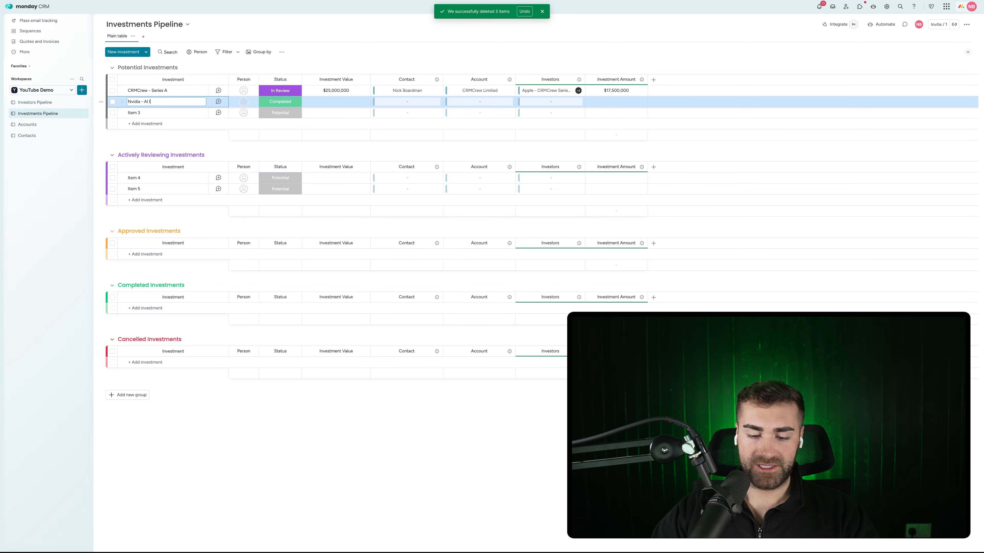
{"action": "type", "text": "Nvidia - AI Investment"}
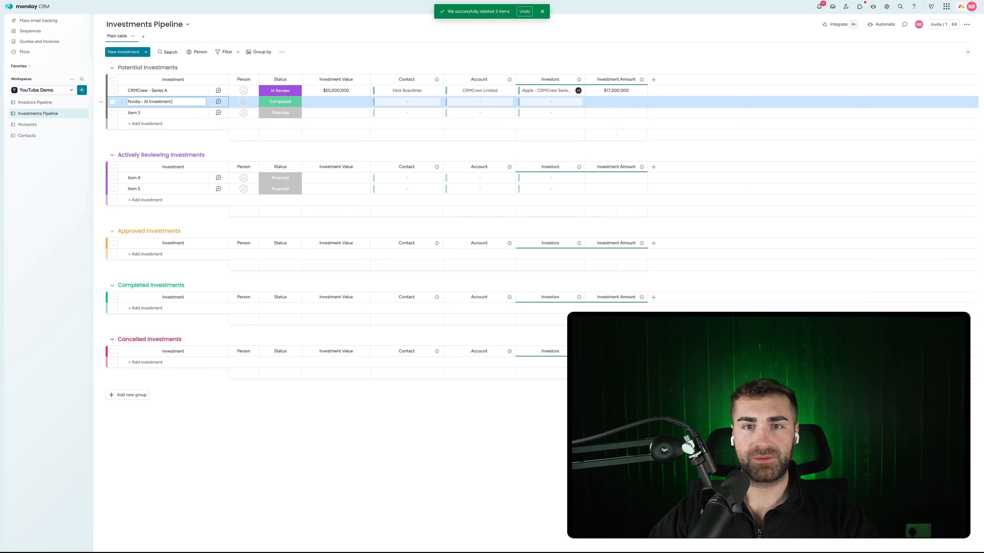
{"action": "key", "text": "Return"}
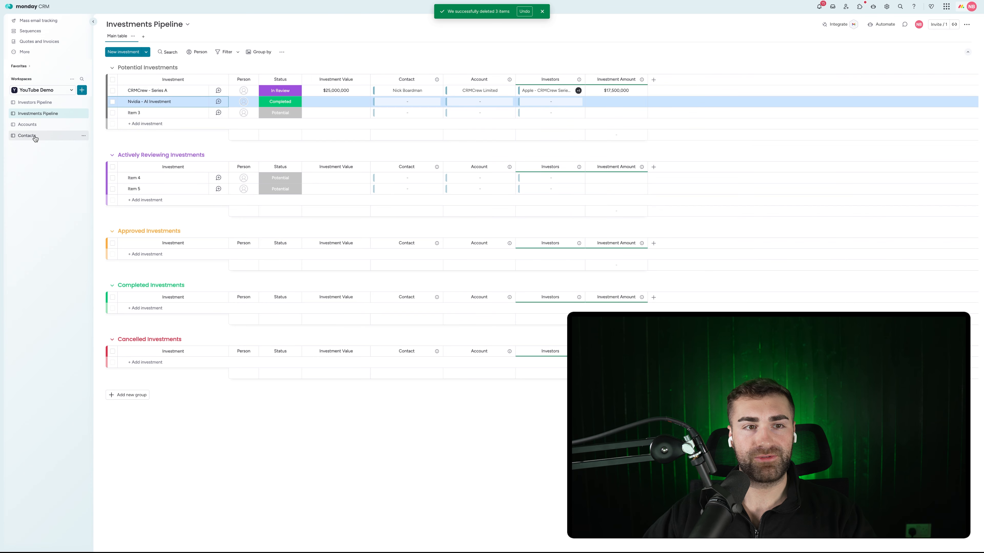
Start a new contact on the Contacts board, typing the person's name
{"action": "left_click", "coordinate": [26, 136]}
{"action": "left_click", "coordinate": [141, 123]}
{"action": "type", "text": "Jensen"}
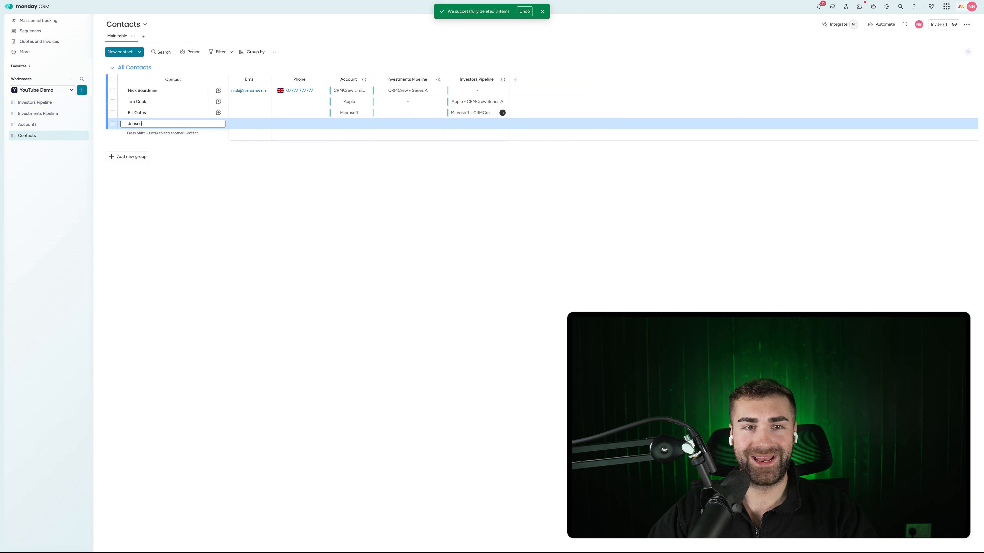
Add a new account named Nvidia on the Accounts board
{"action": "left_click", "coordinate": [58, 124]}
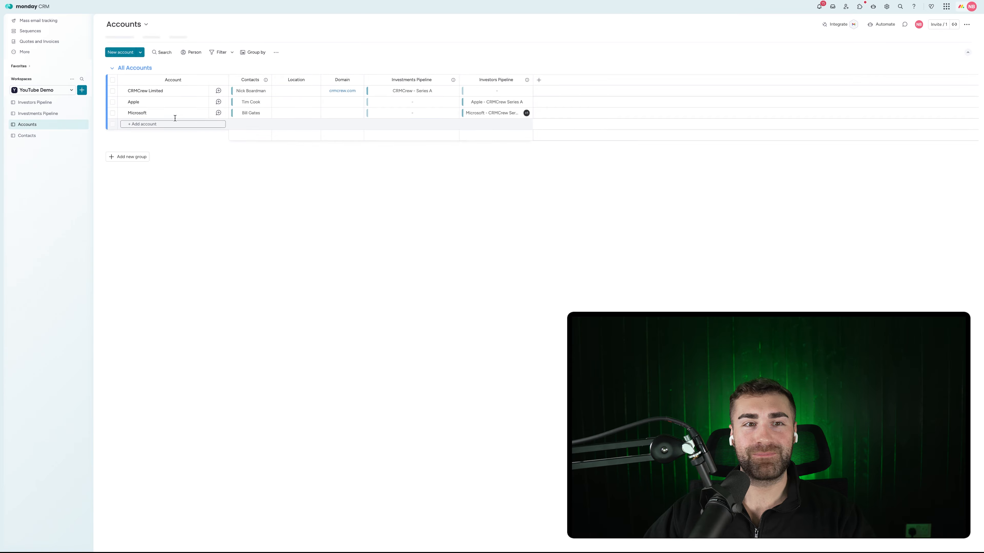
{"action": "left_click", "coordinate": [140, 121]}
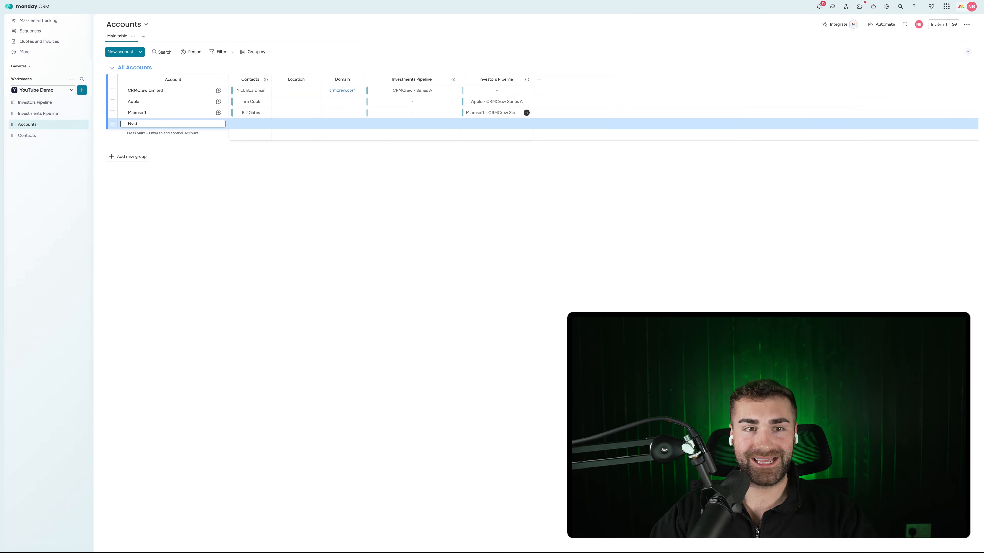
{"action": "type", "text": "Nvidia"}
{"action": "key", "text": "Return"}
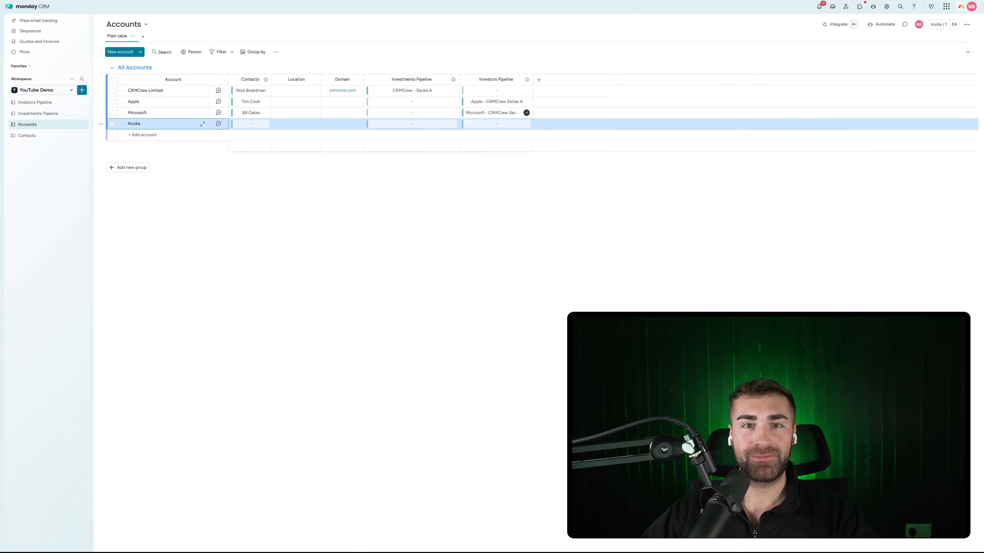
Link the Nvidia account to the fourth contact, then return to Investments Pipeline
{"action": "left_click", "coordinate": [233, 124]}
{"action": "left_click", "coordinate": [199, 239]}
{"action": "left_click", "coordinate": [332, 222]}
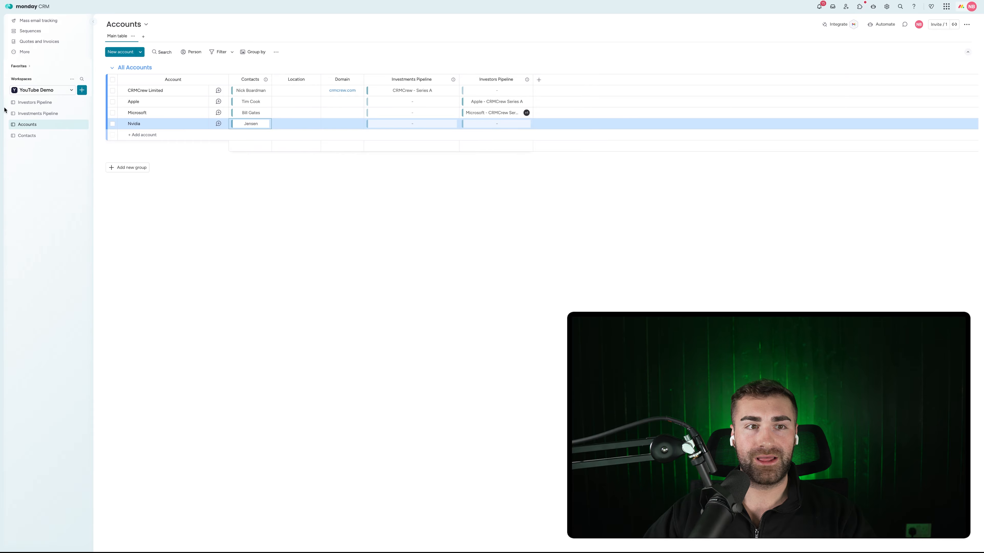
{"action": "left_click", "coordinate": [38, 113]}
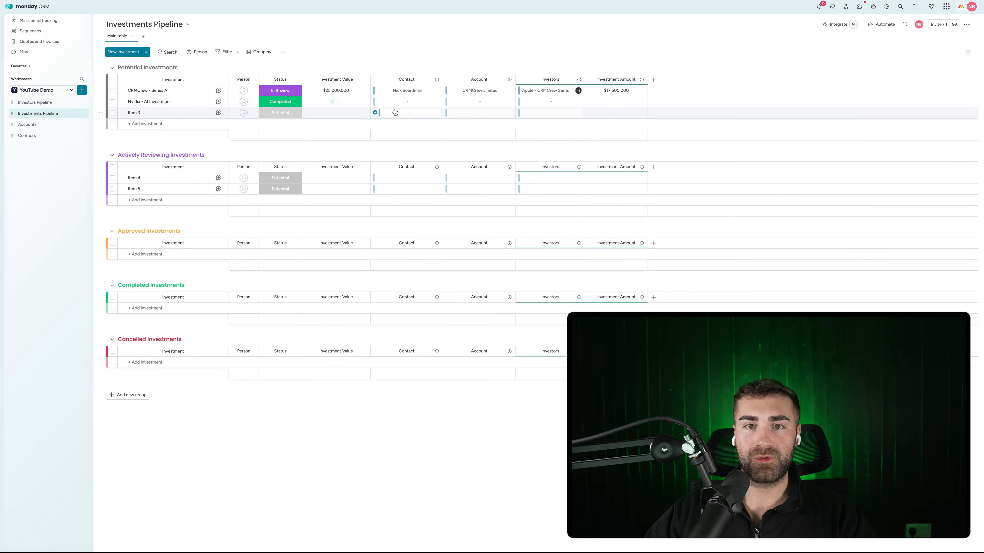
Link Nvidia - AI Investment to its Nvidia contact and the Nvidia account
{"action": "left_click", "coordinate": [373, 102]}
{"action": "left_click", "coordinate": [357, 218]}
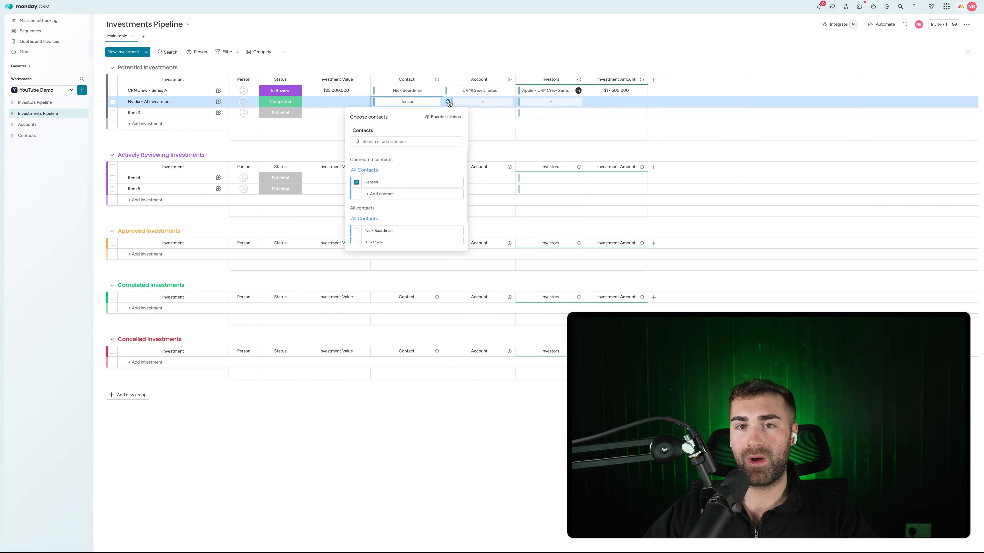
{"action": "left_click", "coordinate": [449, 102]}
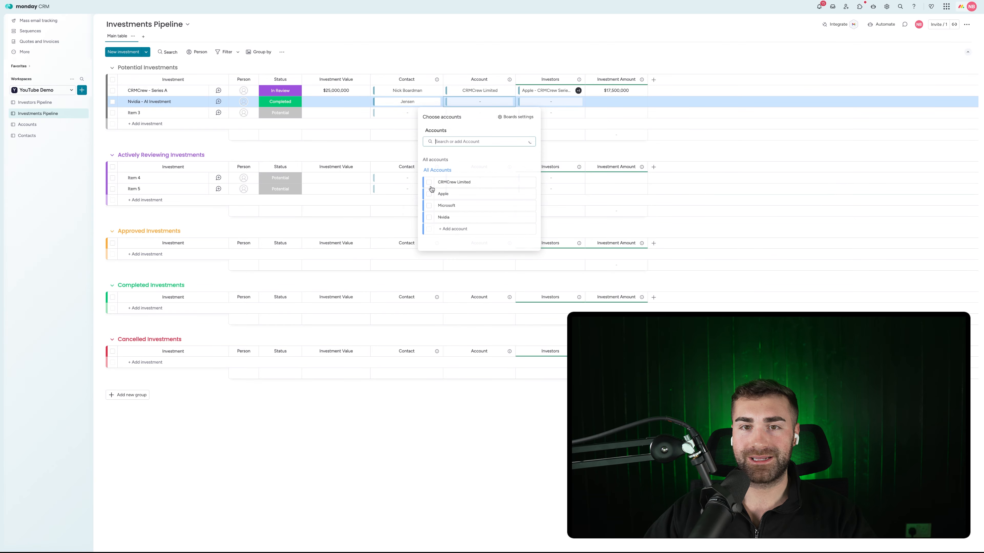
{"action": "left_click", "coordinate": [428, 218]}
Delete the placeholder Items 3, 4 and 5
{"action": "left_click", "coordinate": [112, 113]}
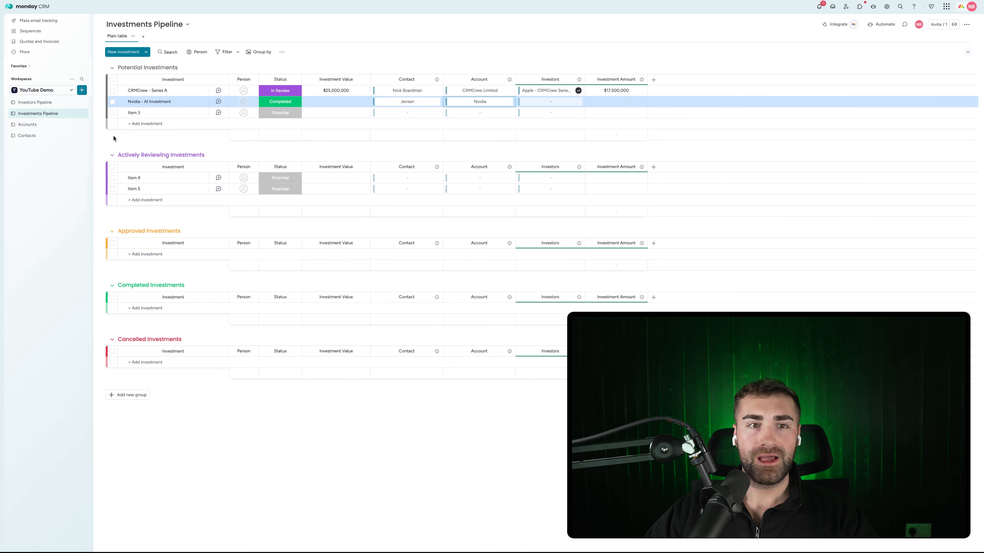
{"action": "left_click", "coordinate": [113, 178]}
{"action": "left_click", "coordinate": [113, 189]}
{"action": "left_click", "coordinate": [583, 531]}
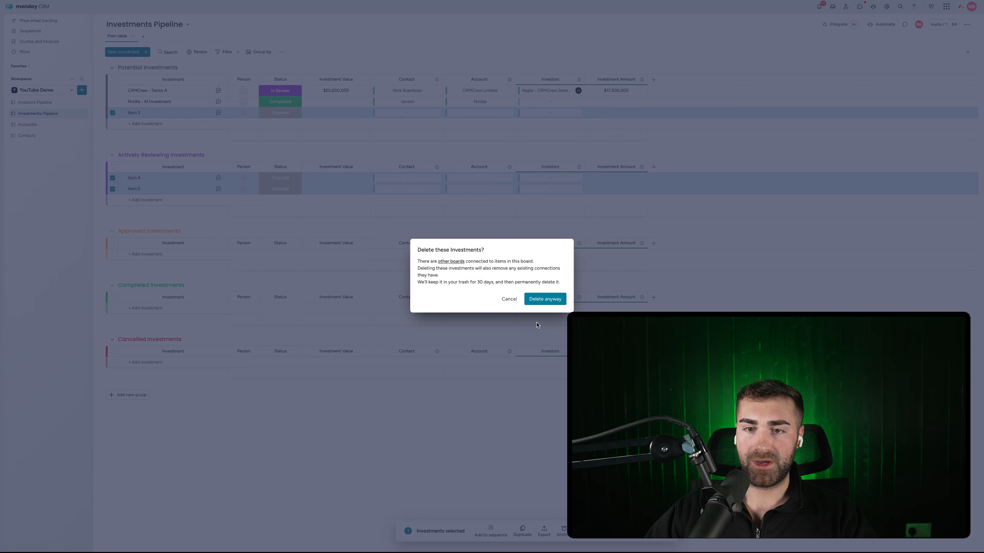
{"action": "left_click", "coordinate": [534, 299]}
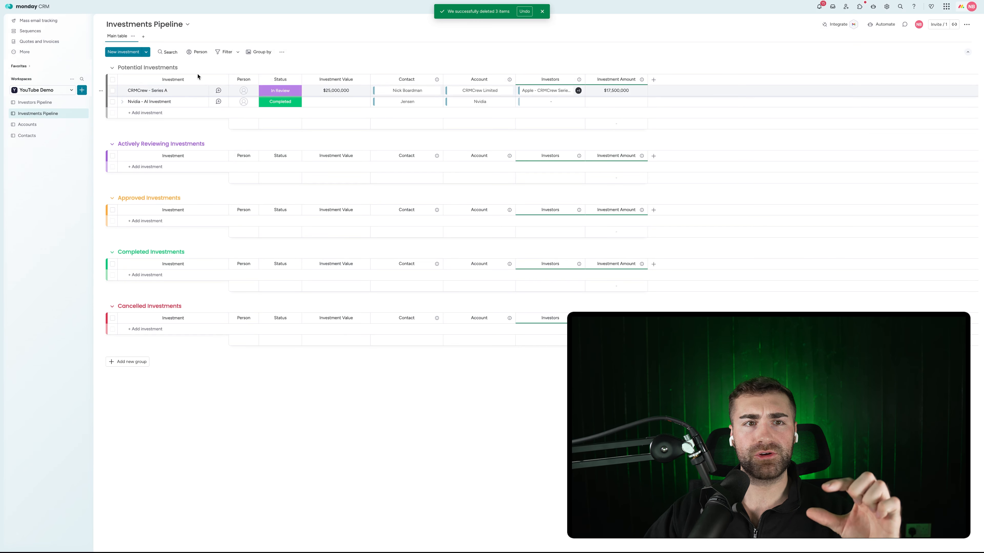
Set Nvidia - AI Investment to Approved and move it into Approved Investments
{"action": "left_click", "coordinate": [280, 101]}
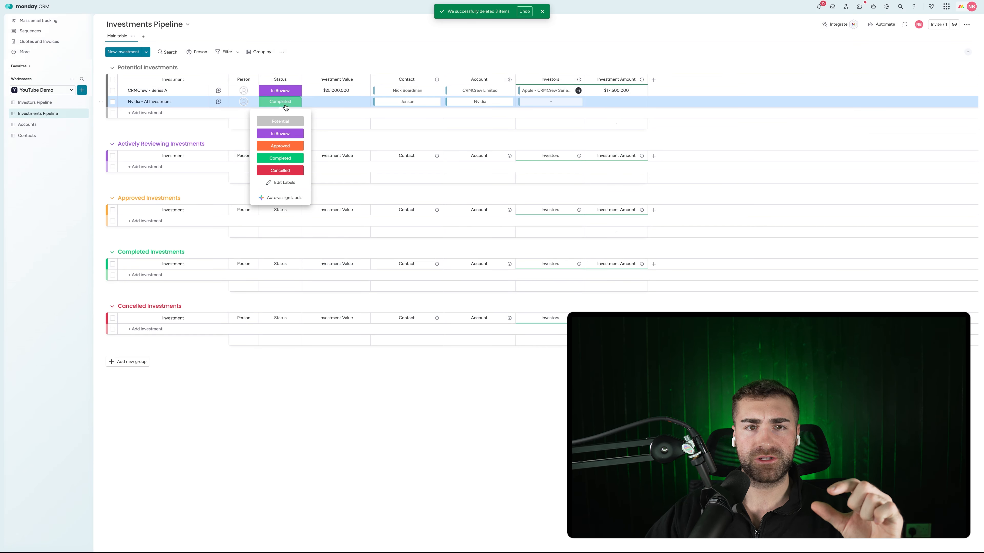
{"action": "left_click", "coordinate": [279, 146]}
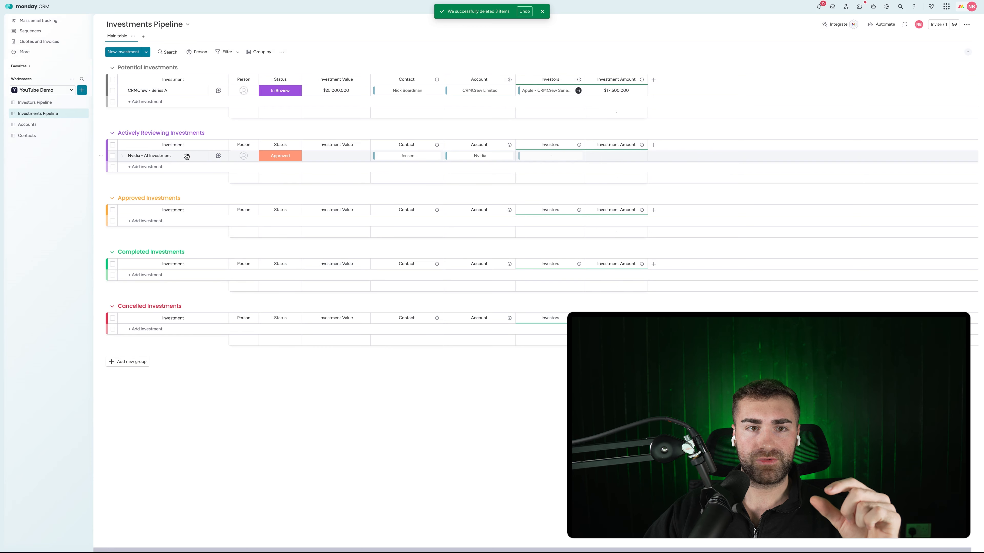
{"action": "left_click_drag", "start_coordinate": [187, 156], "coordinate": [187, 211]}
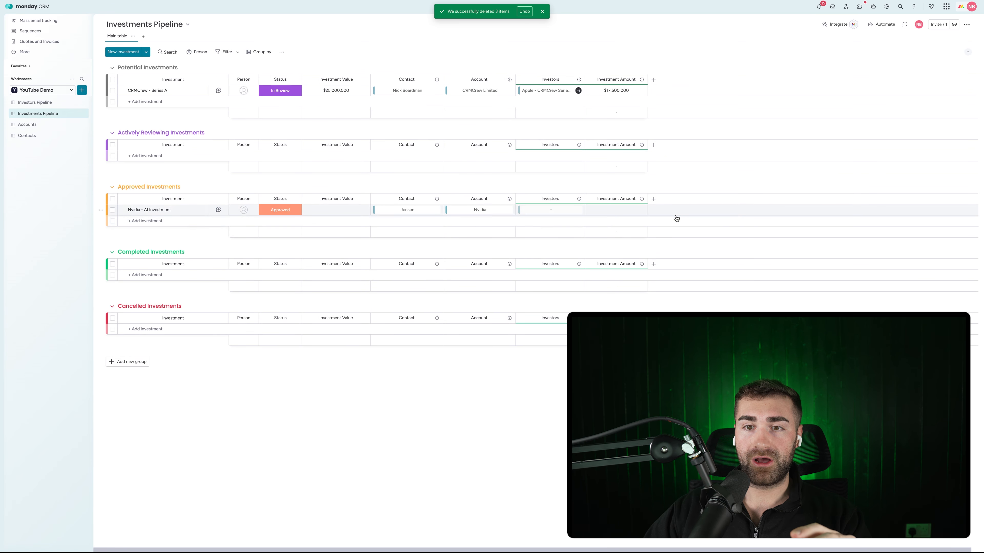
{"action": "left_click", "coordinate": [27, 102]}
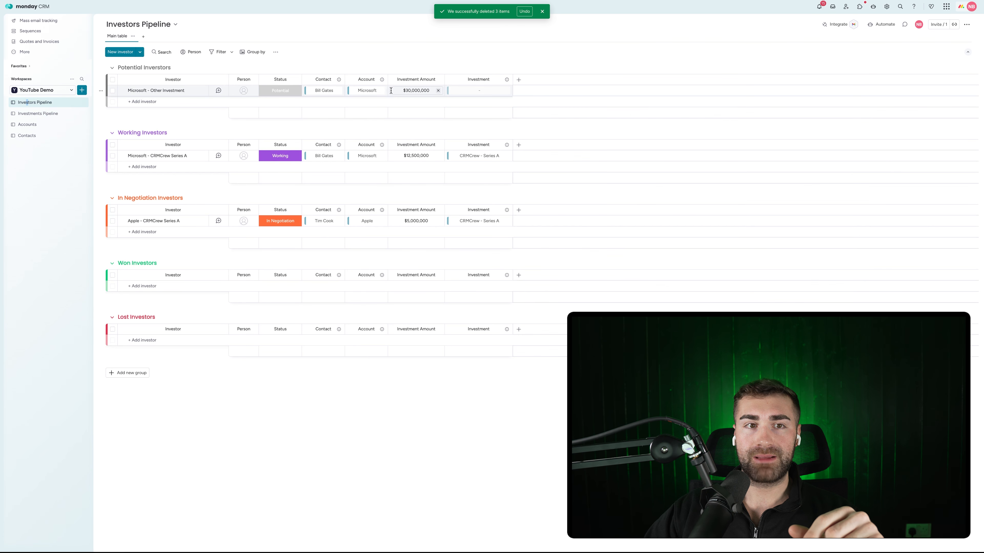
Attach Nvidia - AI Investment to the Microsoft - Other Investment investor
{"action": "left_click", "coordinate": [453, 90]}
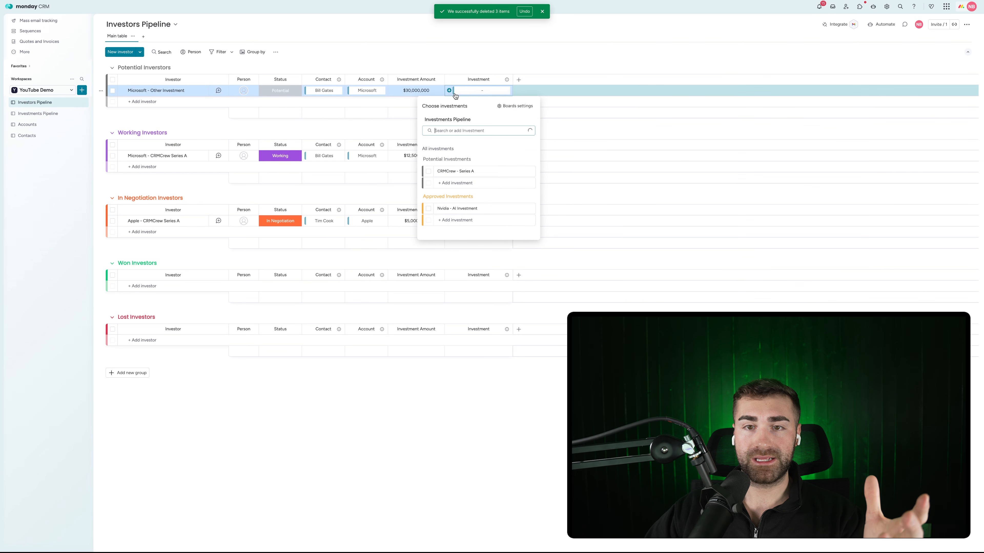
{"action": "left_click", "coordinate": [428, 209]}
{"action": "key", "text": "Escape"}
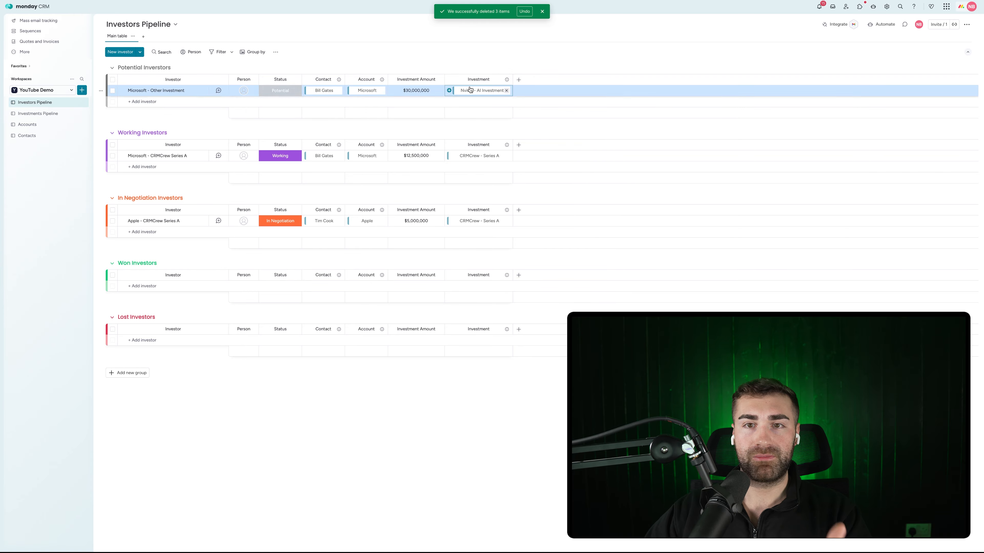
Give the Nvidia row an Investment Value of 100,000,000
{"action": "left_click", "coordinate": [41, 113]}
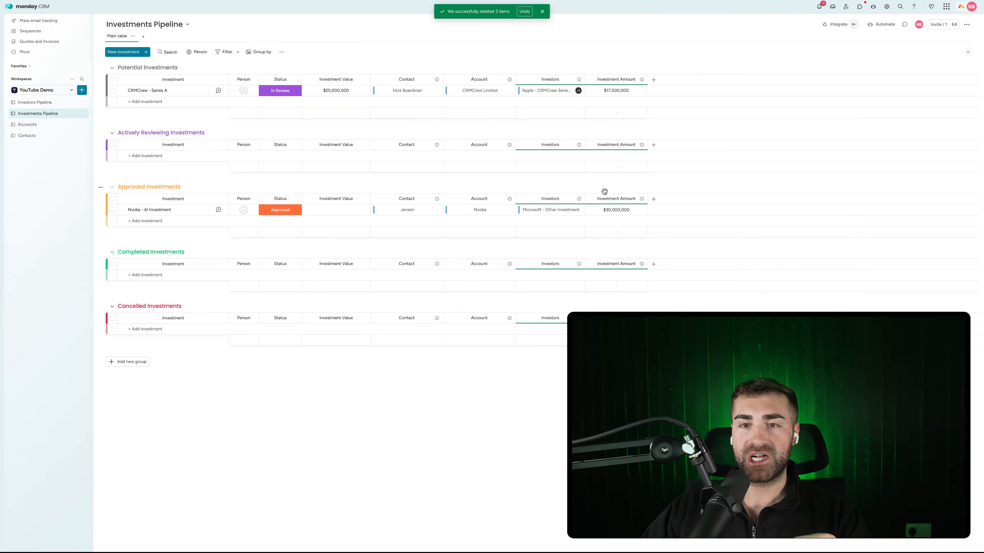
{"action": "left_click", "coordinate": [318, 210]}
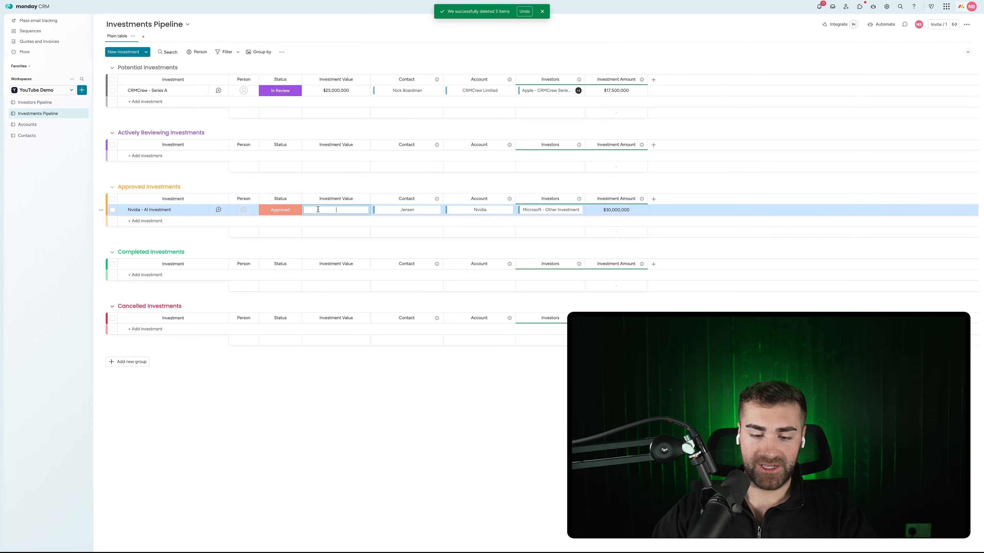
{"action": "type", "text": "100,000,00"}
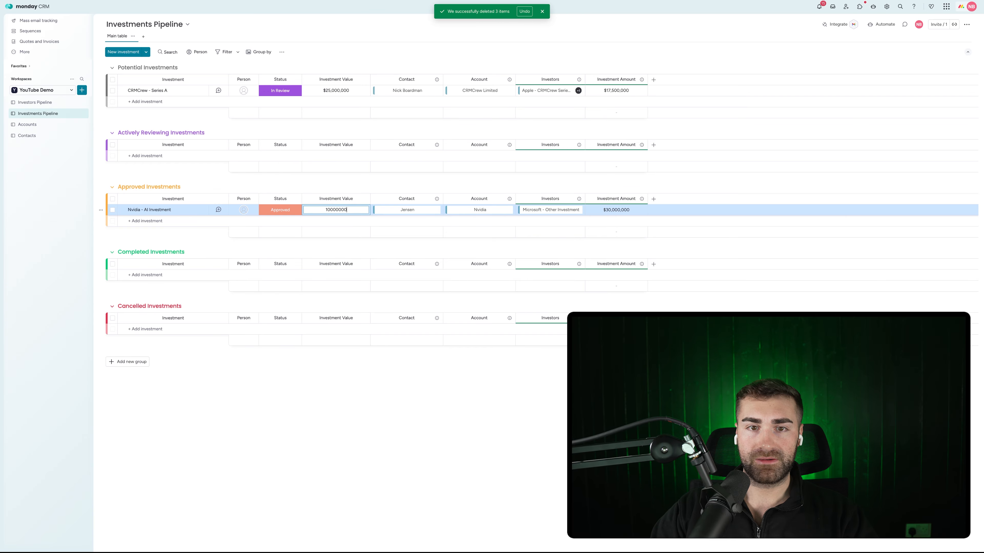
{"action": "type", "text": "0"}
{"action": "key", "text": "Return"}
{"action": "left_click", "coordinate": [642, 231]}
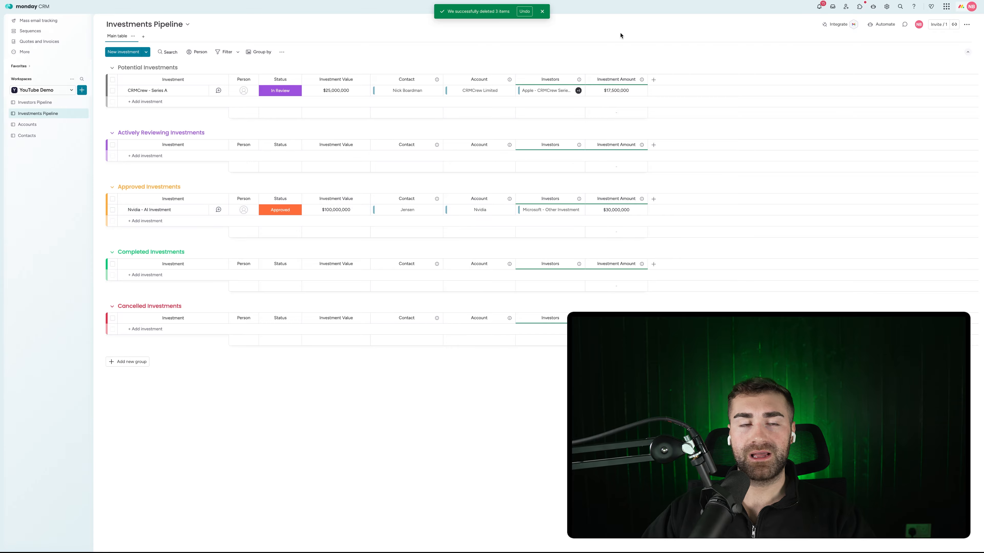
{"action": "left_click", "coordinate": [35, 103]}
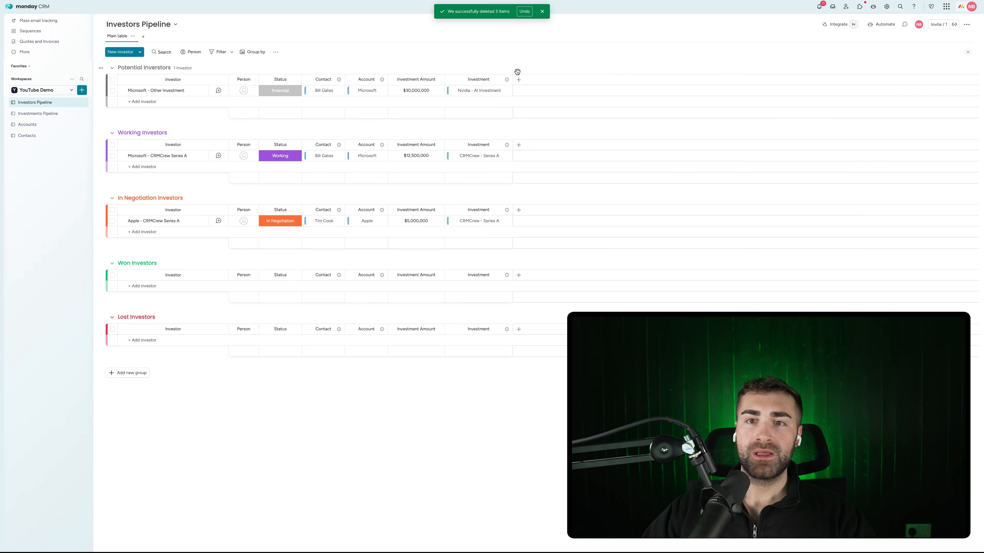
Add a Button column, then delete it again
{"action": "left_click", "coordinate": [518, 80]}
{"action": "type", "text": "button"}
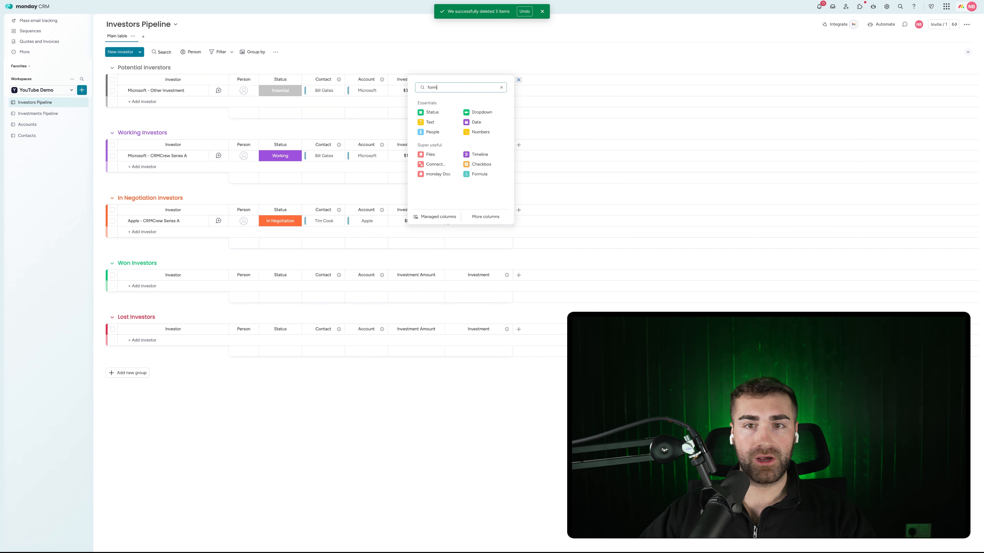
{"action": "left_click", "coordinate": [438, 133]}
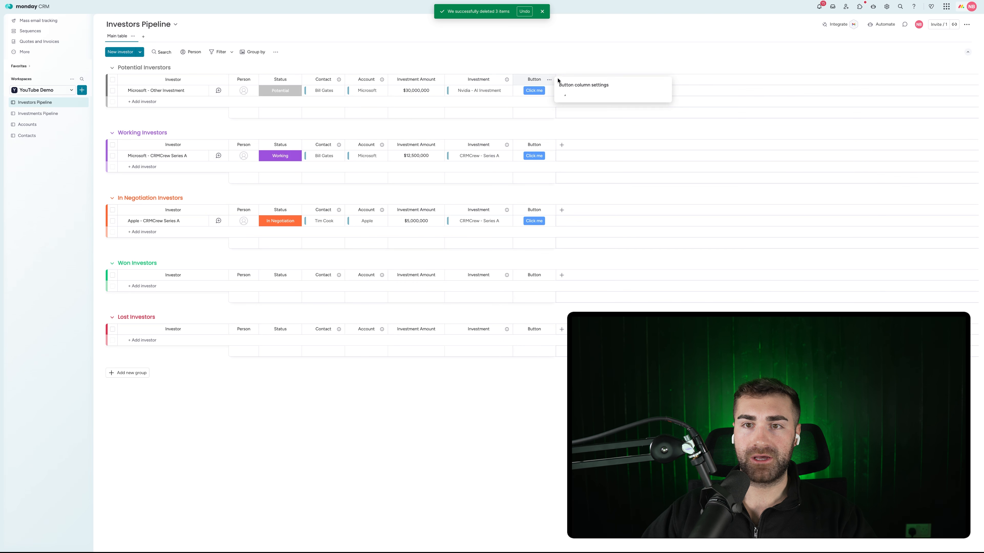
{"action": "left_click", "coordinate": [577, 205]}
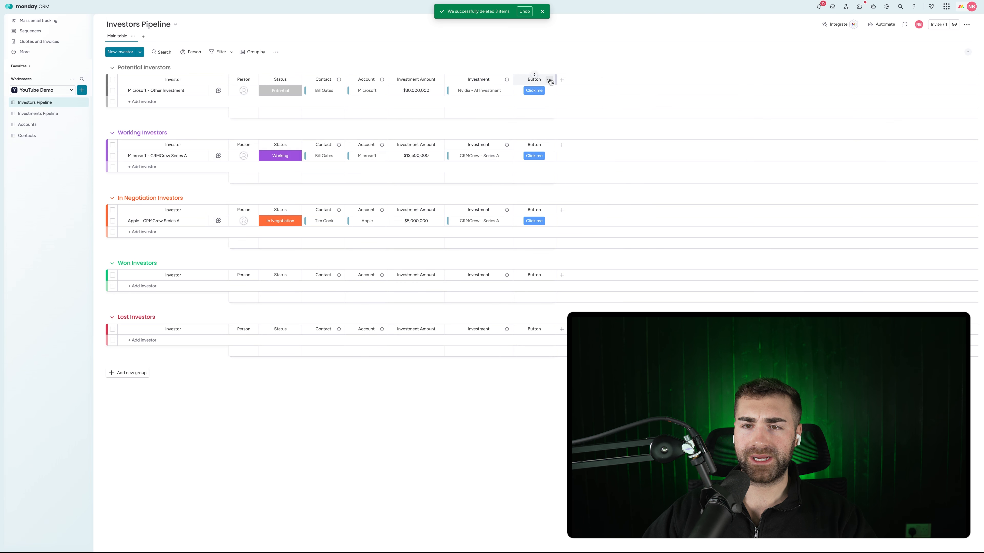
{"action": "left_click", "coordinate": [550, 81]}
{"action": "left_click", "coordinate": [584, 214]}
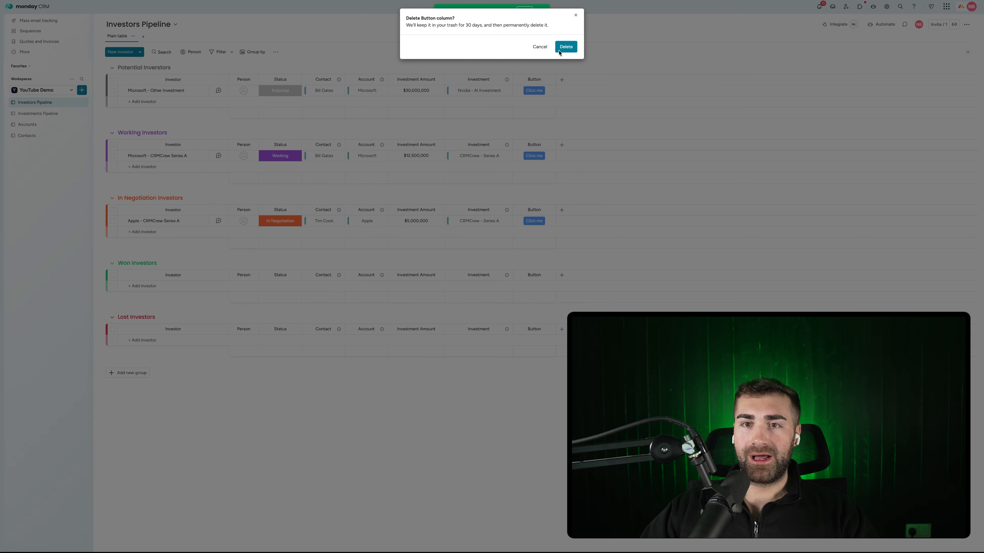
{"action": "left_click", "coordinate": [560, 49]}
Add a Formula column using the AI-suggested IF({Status} = "Won", {Investment Amount}, "")
{"action": "left_click", "coordinate": [519, 79]}
{"action": "type", "text": "form"}
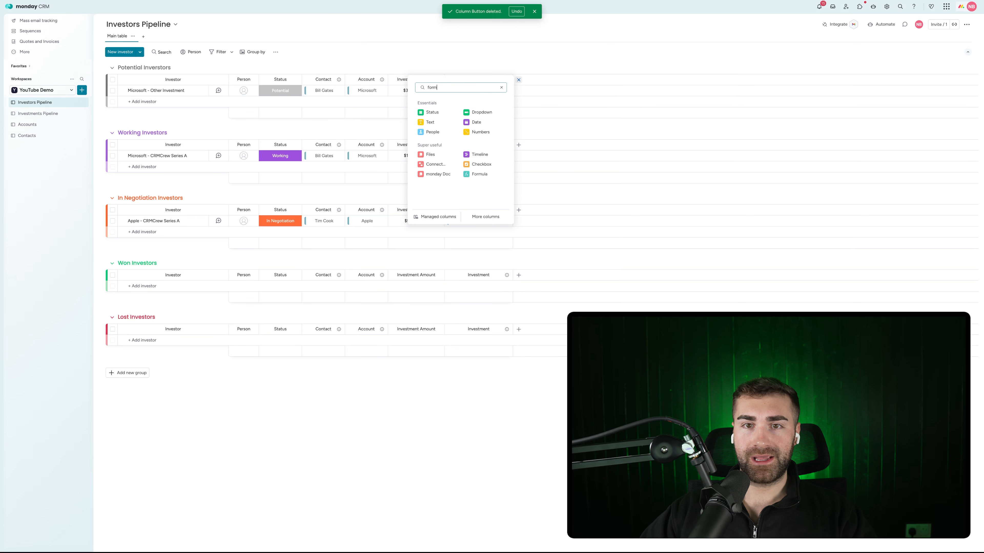
{"action": "left_click", "coordinate": [450, 144]}
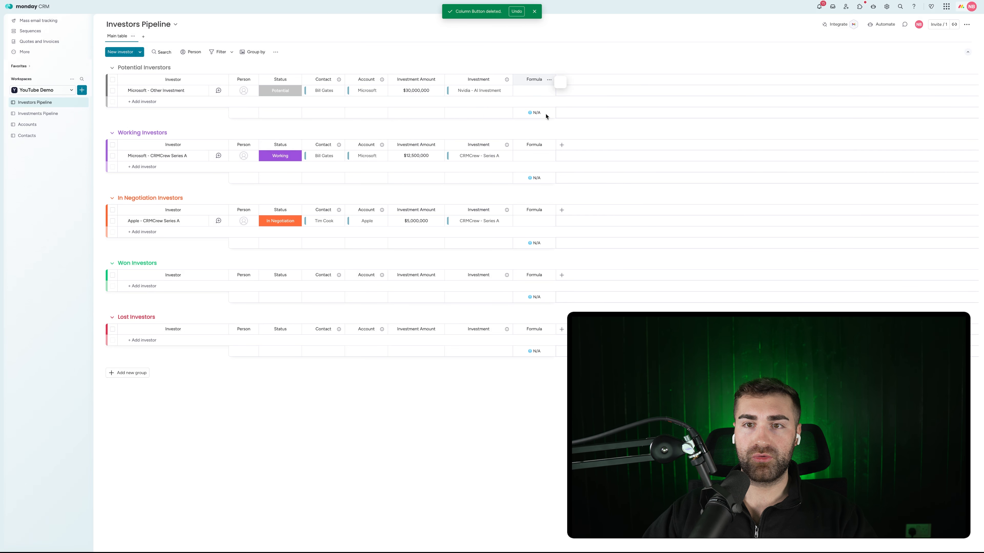
{"action": "left_click", "coordinate": [614, 172]}
{"action": "type", "text": "show me the in"}
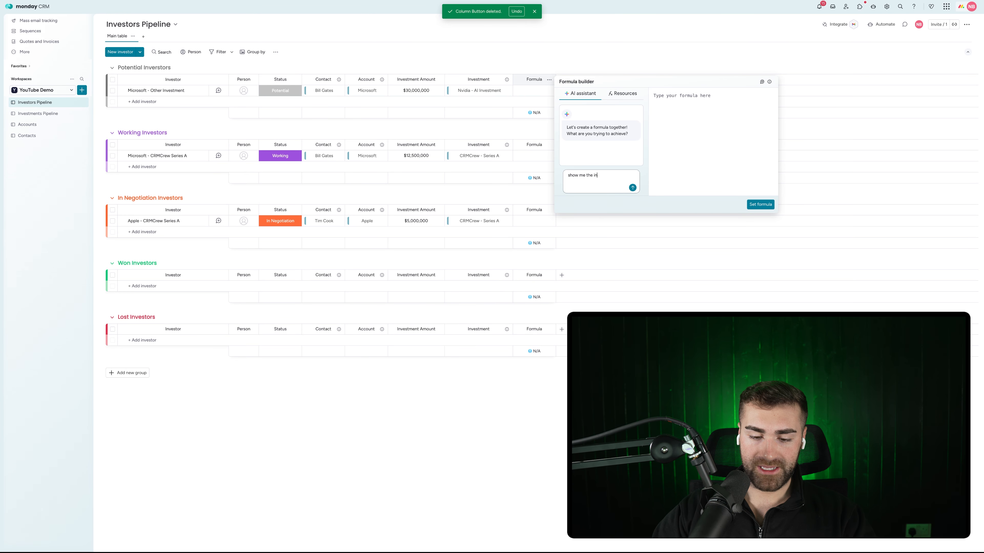
{"action": "type", "text": "ount only where status equals"}
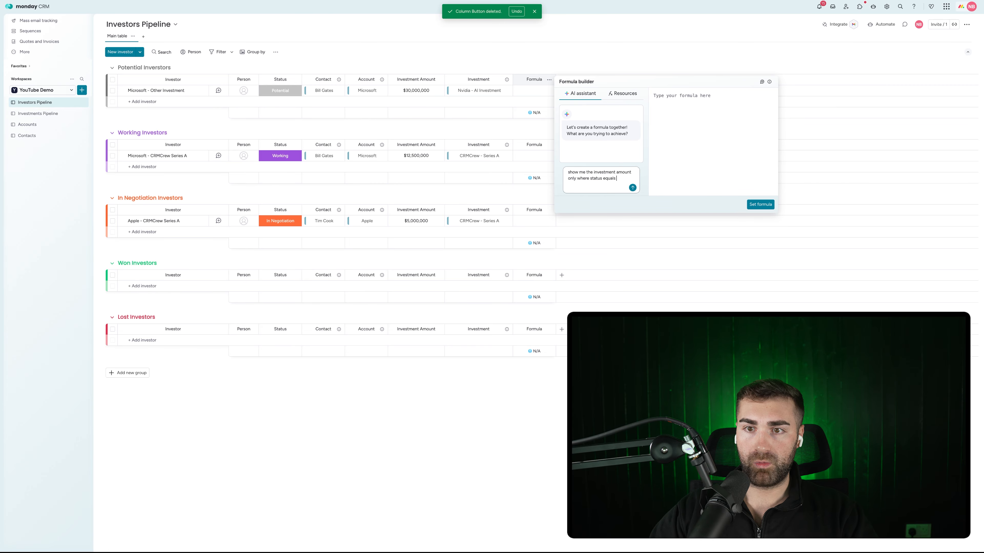
{"action": "key", "text": "Return"}
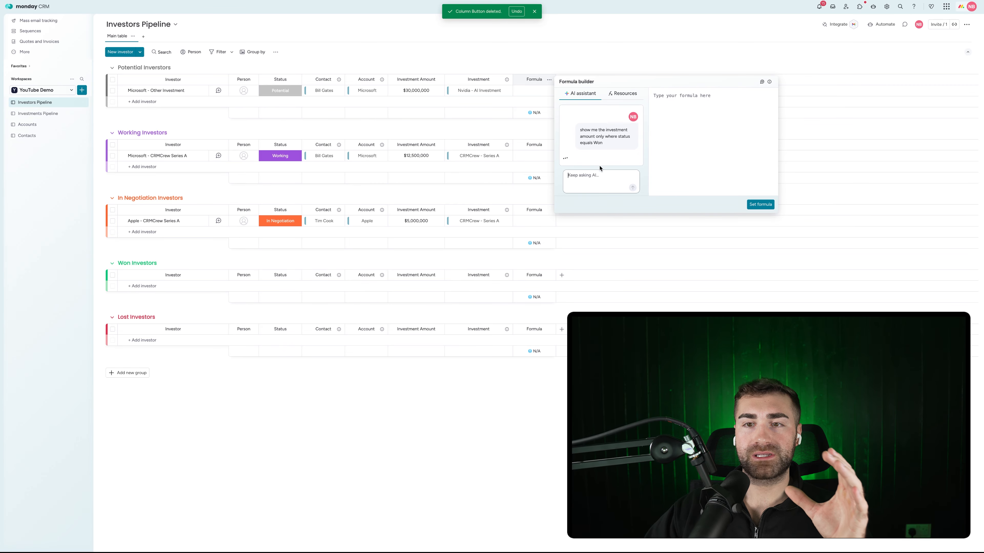
{"action": "left_click", "coordinate": [623, 116]}
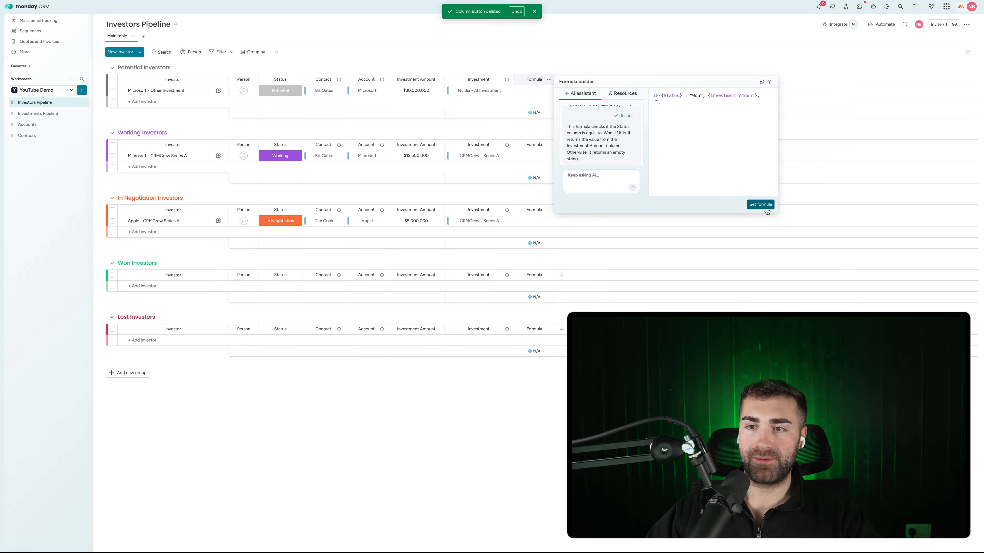
{"action": "left_click", "coordinate": [740, 224]}
Rename the Formula column to Won Amount
{"action": "left_click", "coordinate": [275, 222]}
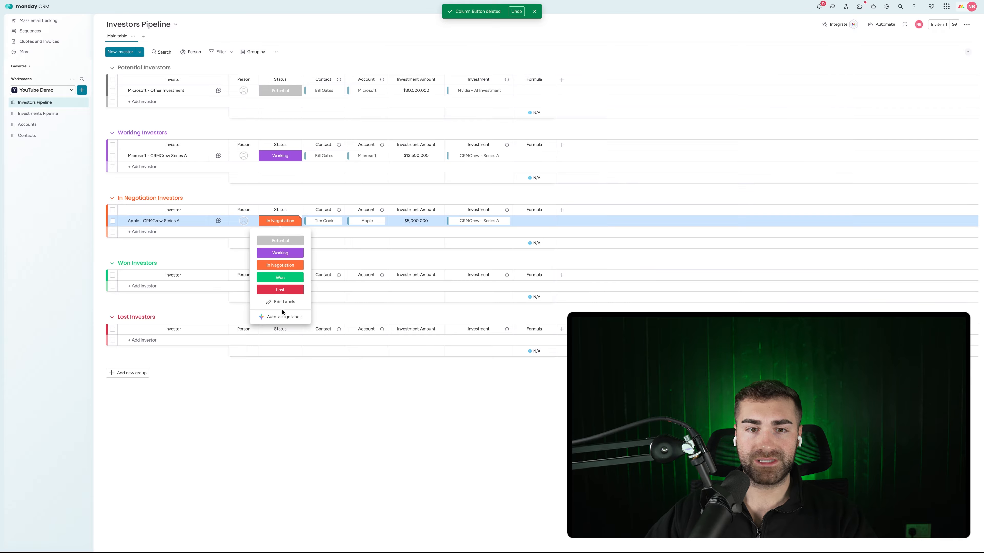
{"action": "left_click", "coordinate": [534, 211]}
{"action": "key", "text": "ctrl+a"}
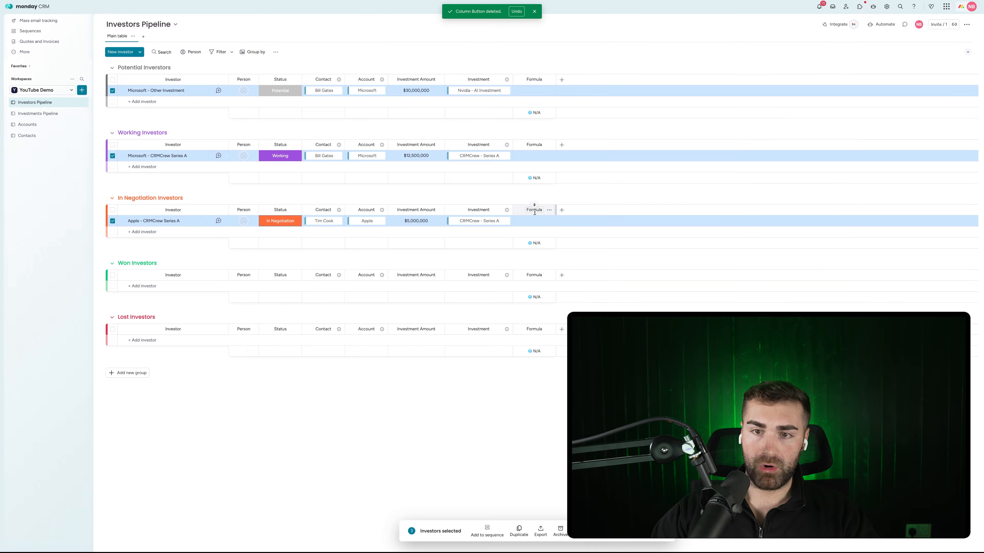
{"action": "left_click", "coordinate": [532, 212]}
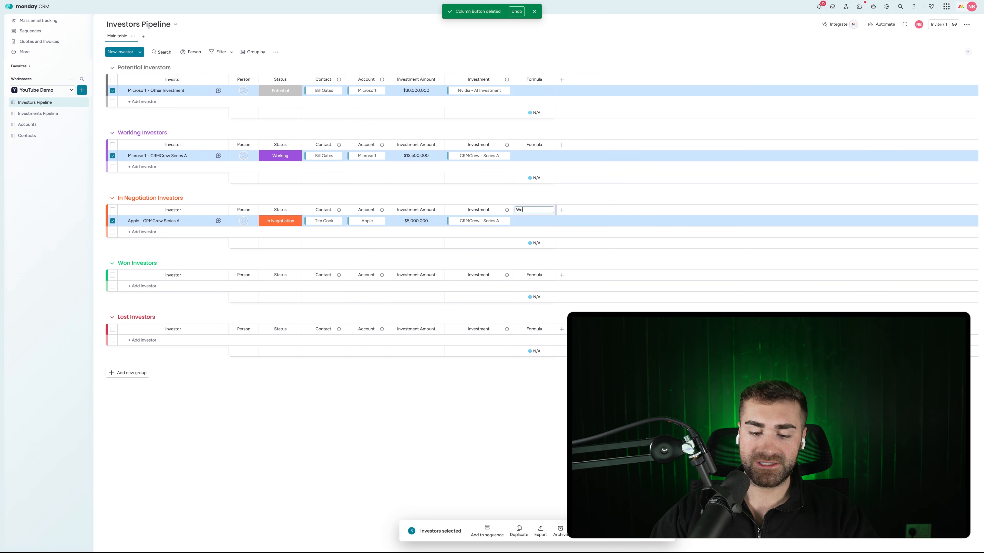
{"action": "type", "text": "Won Amount"}
{"action": "key", "text": "Return"}
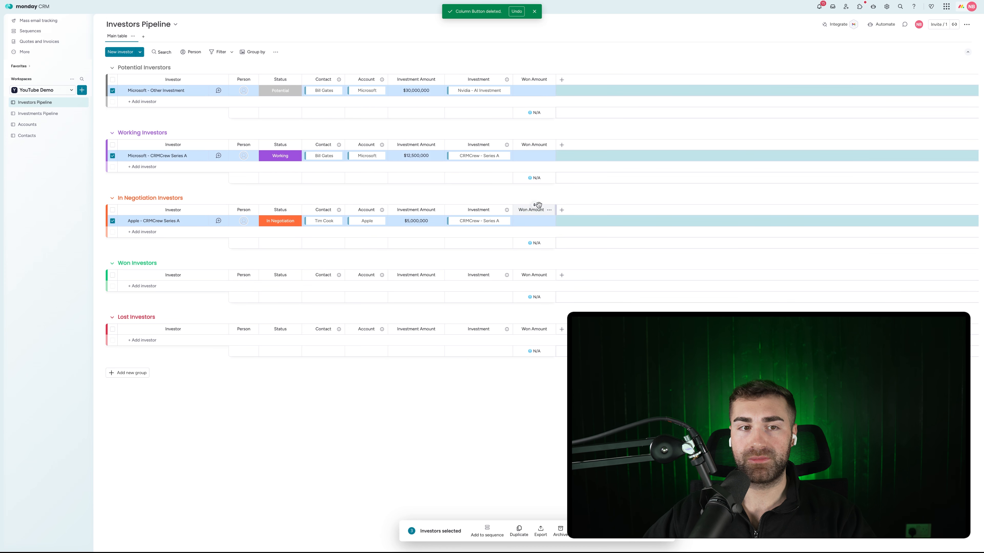
{"action": "left_click", "coordinate": [92, 232]}
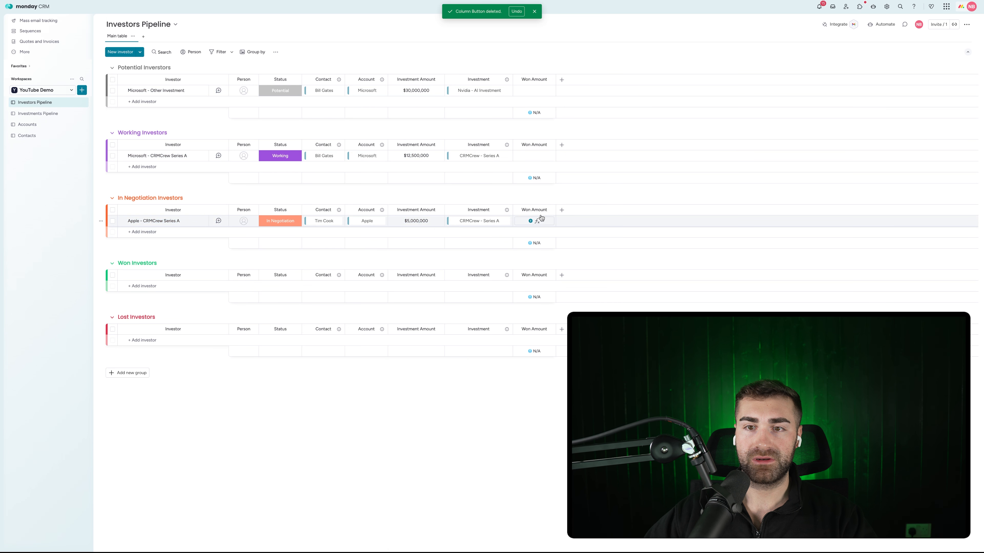
Set the Apple - CRMCrew Series A investor's status to Won
{"action": "left_click", "coordinate": [550, 210]}
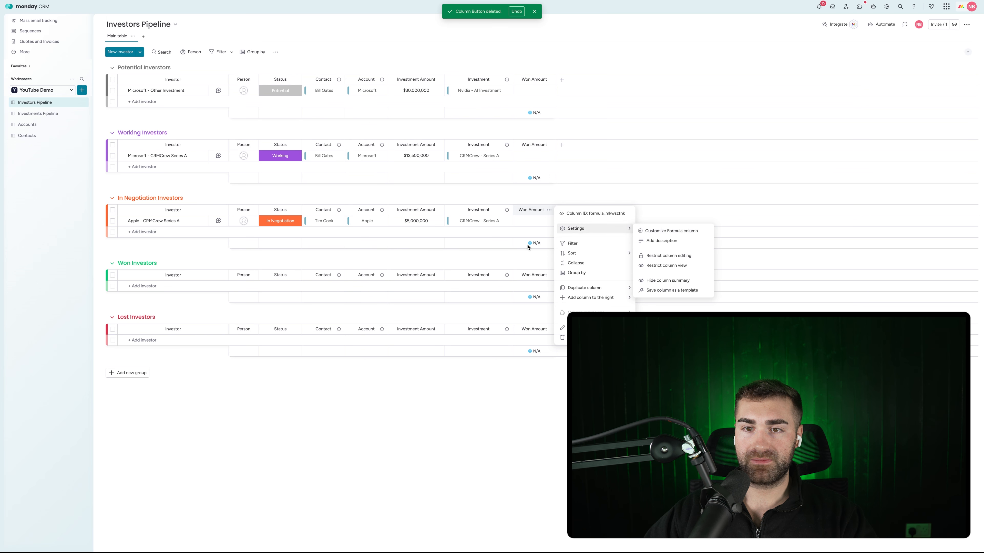
{"action": "left_click", "coordinate": [535, 247]}
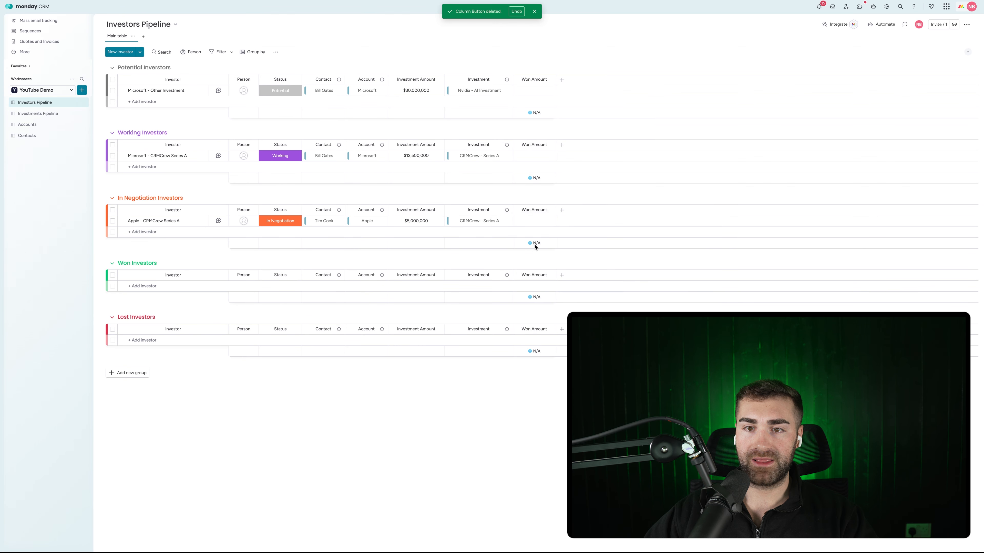
{"action": "left_click", "coordinate": [281, 221]}
{"action": "left_click", "coordinate": [281, 278]}
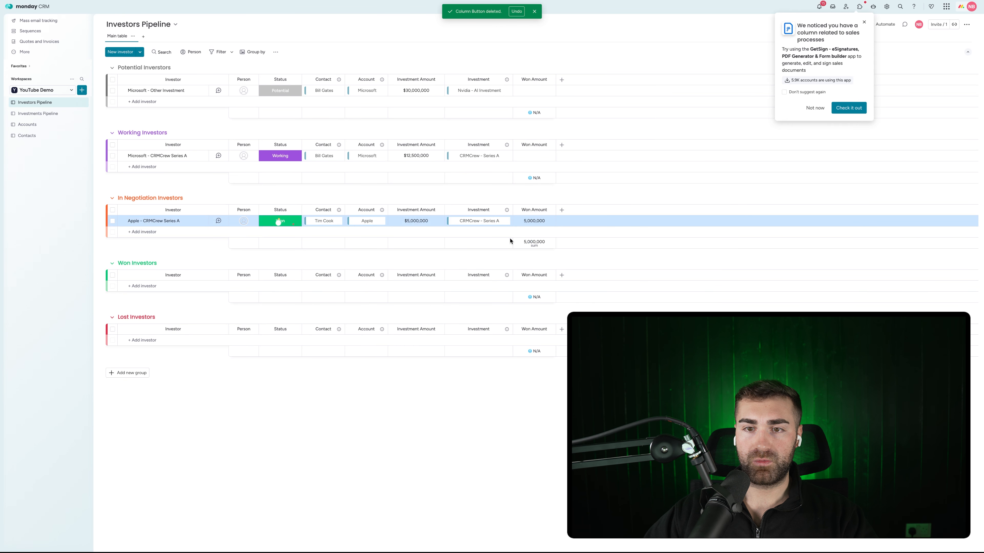
Show Won Amount values in dollars and hide its column summary
{"action": "left_click", "coordinate": [532, 245]}
{"action": "left_click", "coordinate": [413, 254]}
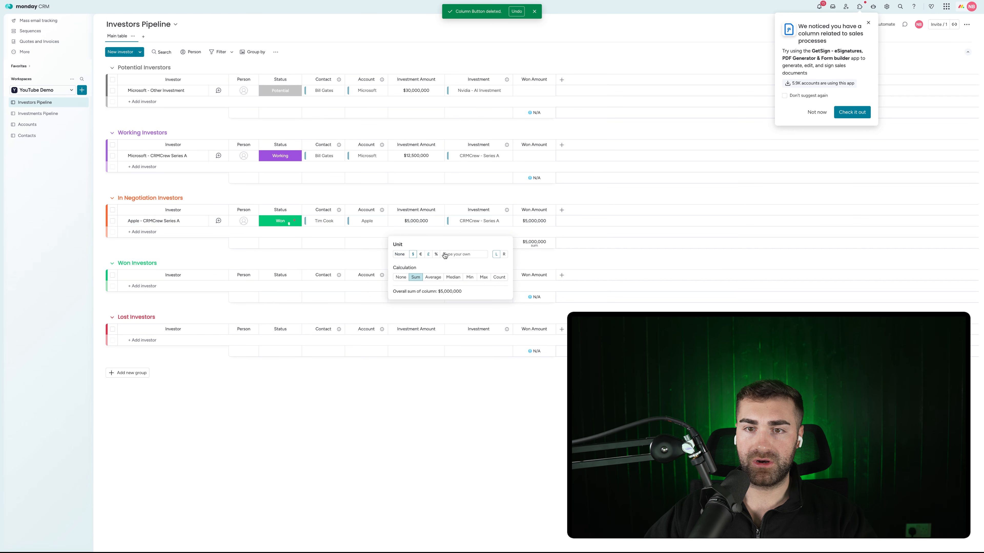
{"action": "left_click", "coordinate": [551, 210]}
{"action": "mouse_move", "coordinate": [608, 234]}
{"action": "left_click", "coordinate": [675, 282]}
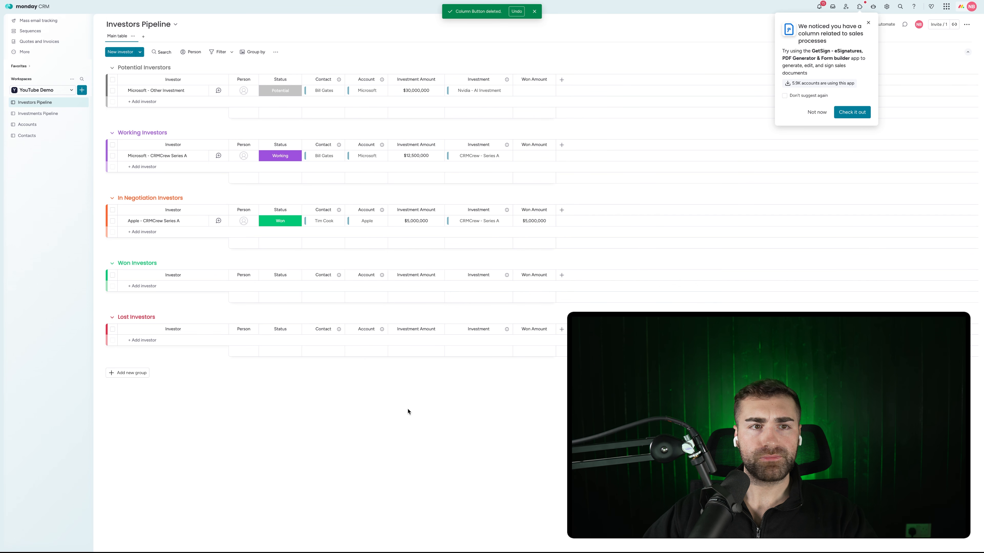
{"action": "left_click", "coordinate": [52, 114]}
Rename Investment Amount to Potential Investment Amount and widen it to show the full title
{"action": "left_click", "coordinate": [603, 79]}
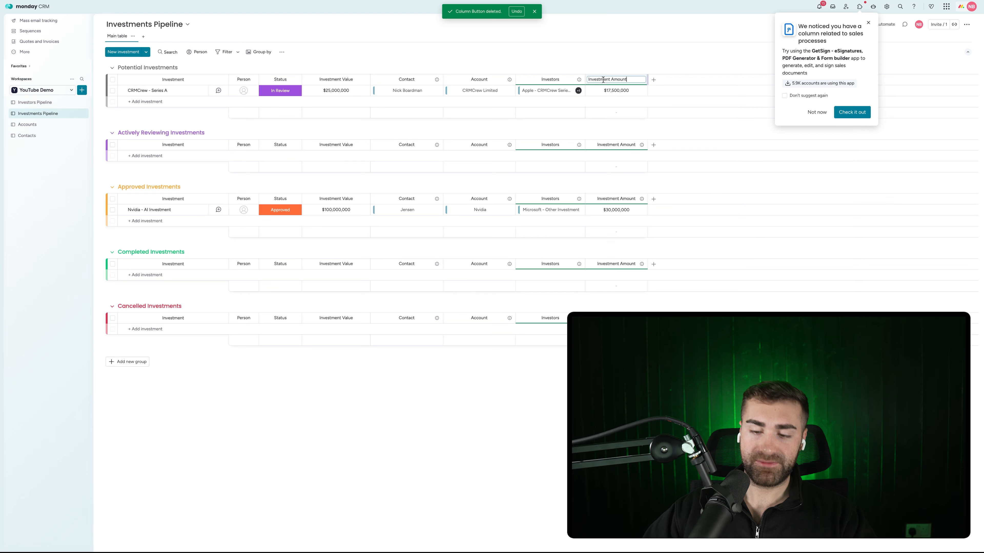
{"action": "key", "text": "Home"}
{"action": "type", "text": "Propsed"}
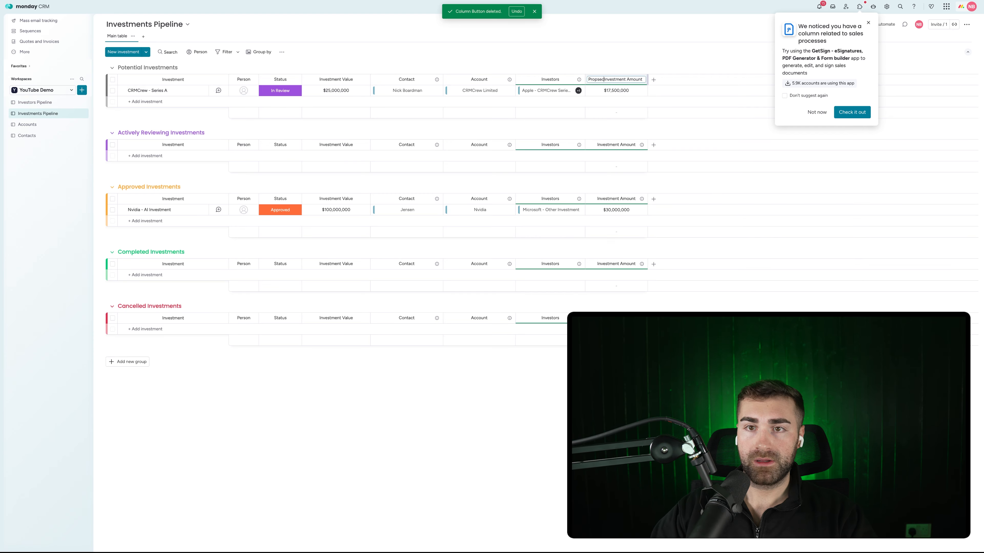
{"action": "type", "text": "tive"}
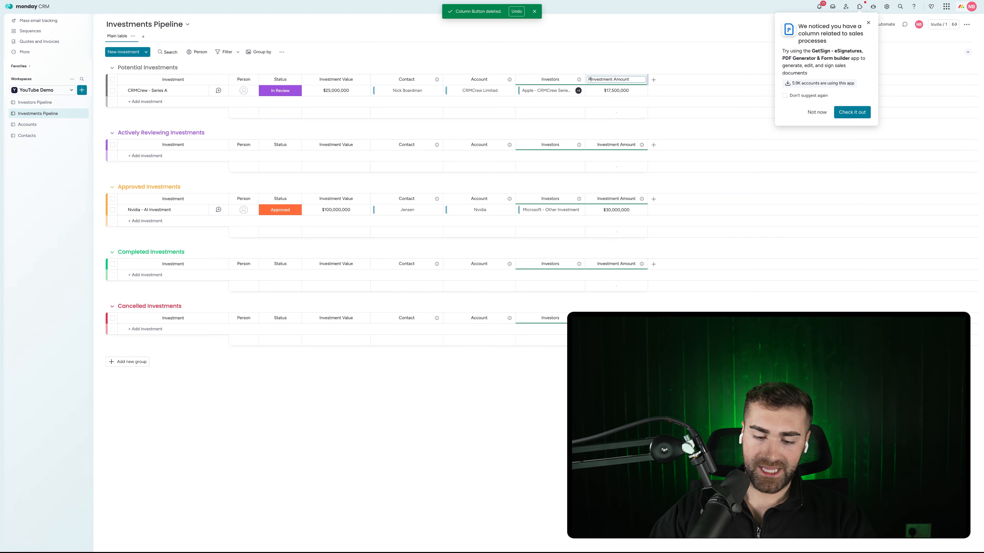
{"action": "key", "text": "Return"}
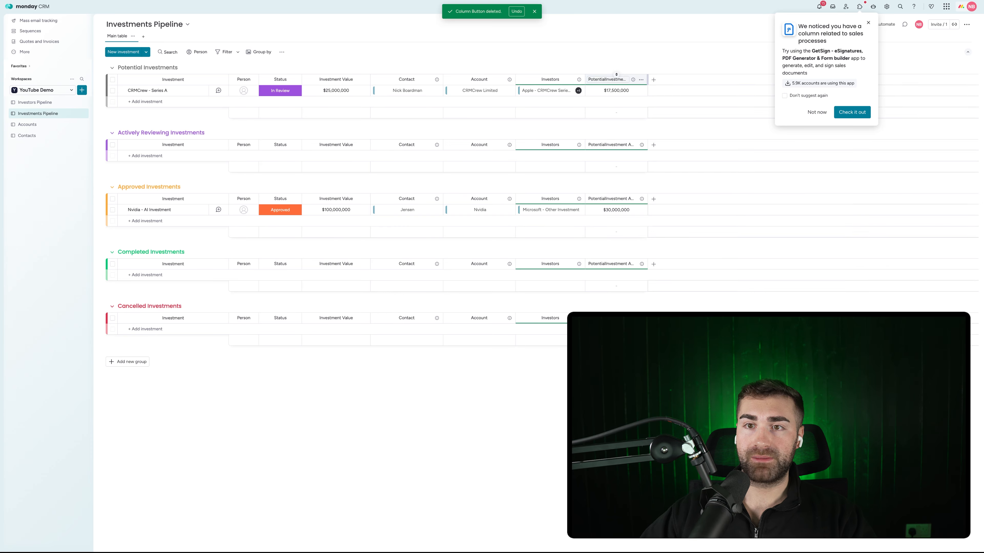
{"action": "left_click", "coordinate": [603, 79]}
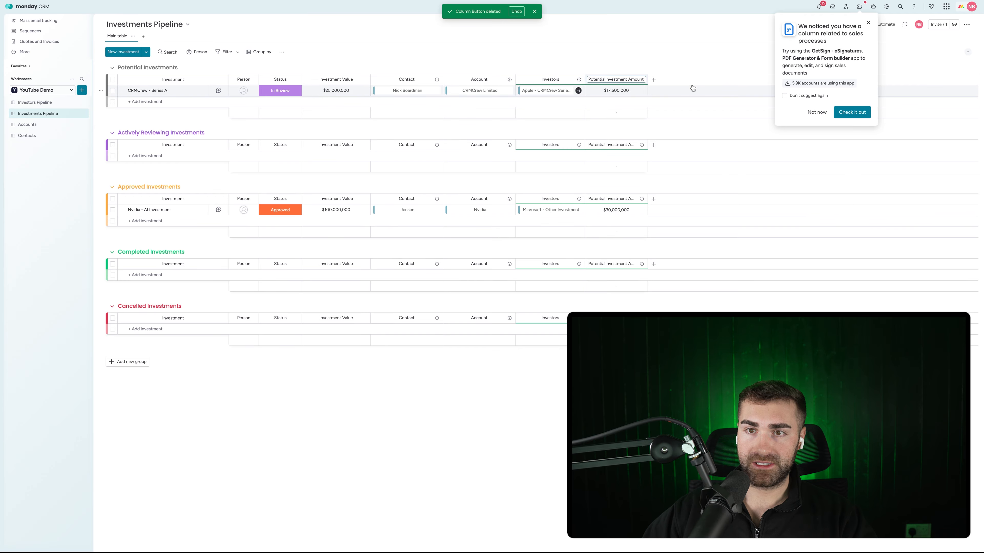
{"action": "key", "text": "Return"}
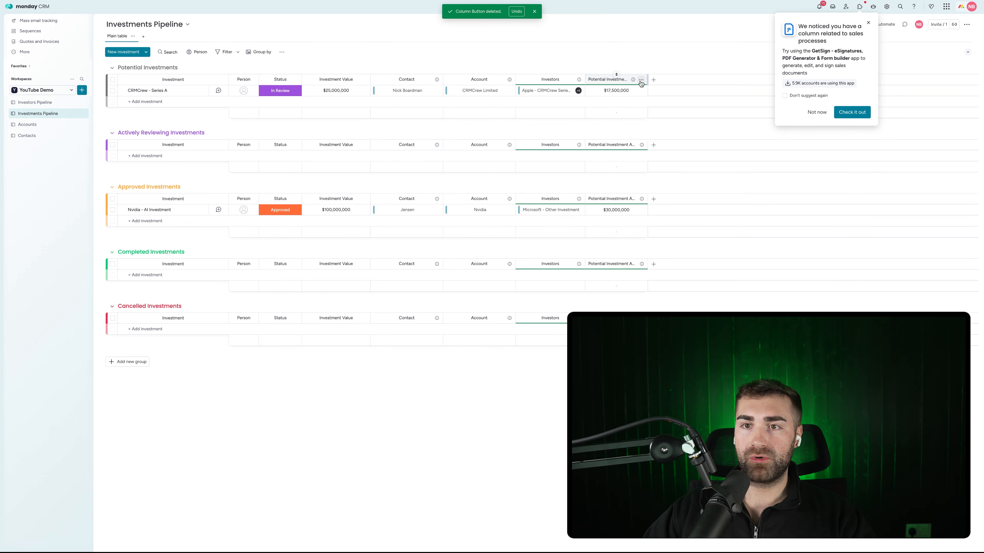
{"action": "left_click_drag", "start_coordinate": [647, 80], "coordinate": [684, 79]}
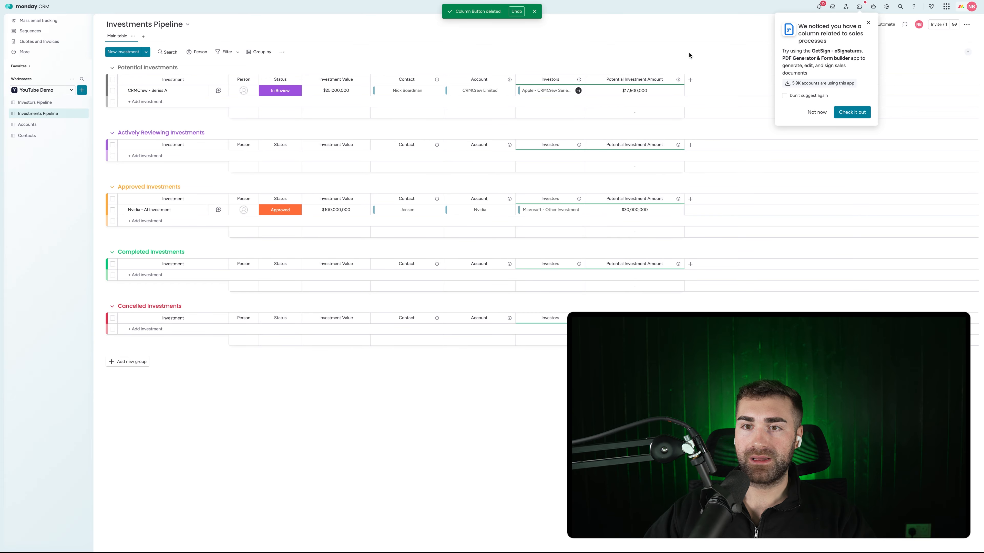
{"action": "left_click", "coordinate": [690, 80]}
Add a Mirror column that mirrors Won Amount through the Investors connection
{"action": "type", "text": "mirror"}
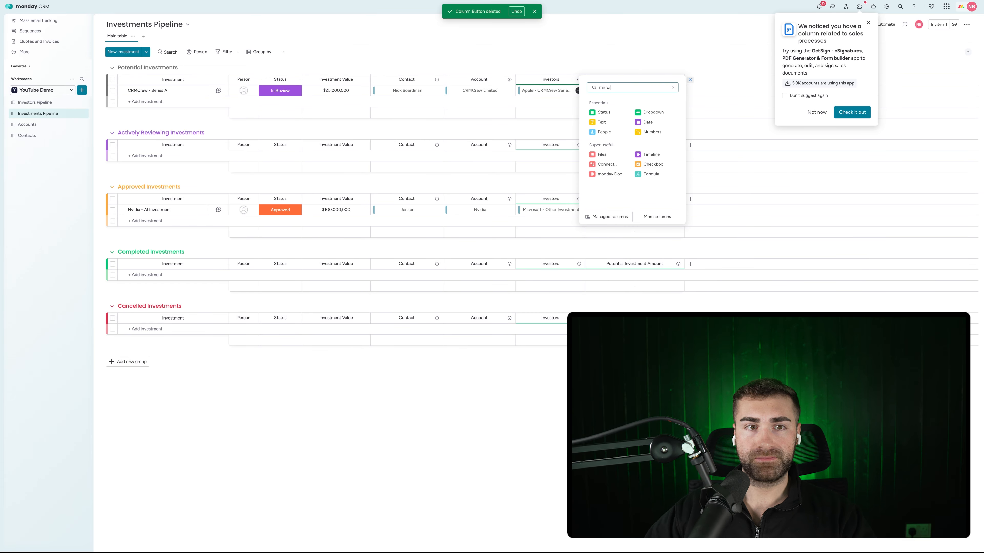
{"action": "left_click", "coordinate": [614, 113]}
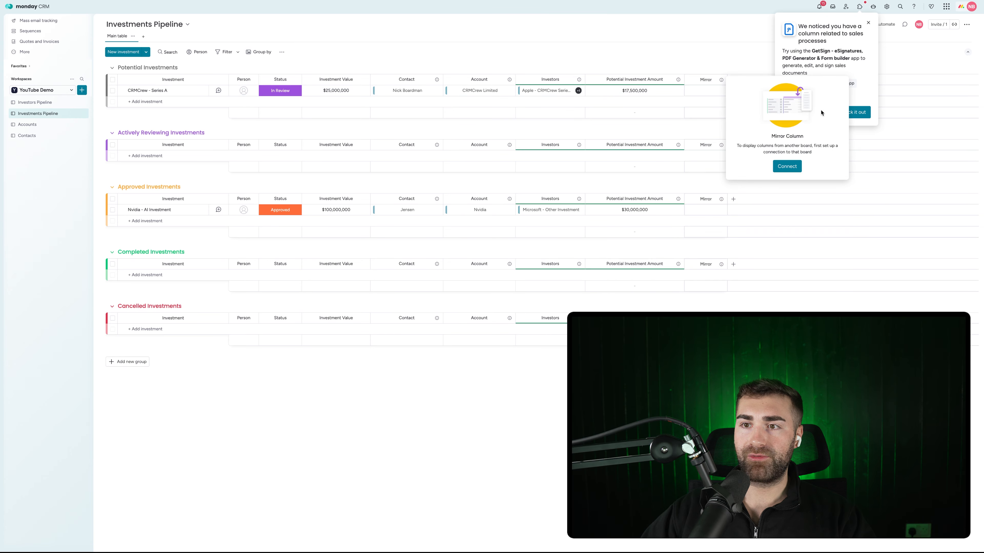
{"action": "left_click", "coordinate": [786, 166]}
{"action": "left_click", "coordinate": [748, 122]}
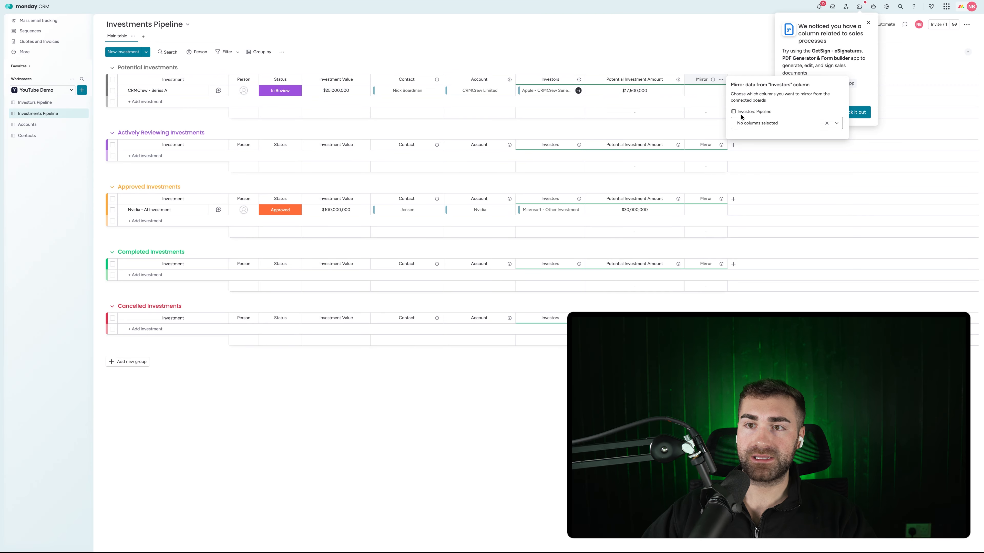
{"action": "left_click", "coordinate": [766, 123]}
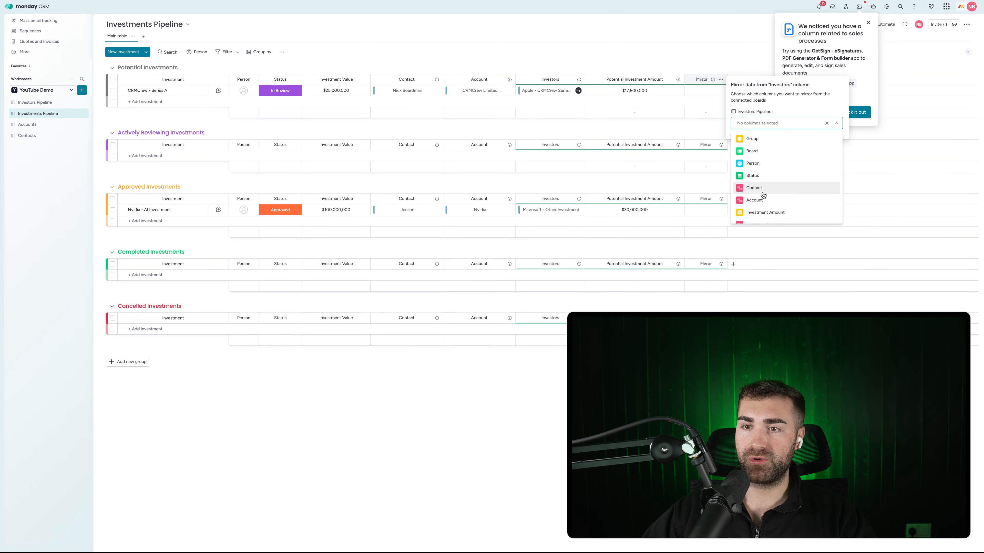
{"action": "scroll", "coordinate": [757, 155], "scroll_direction": "down", "scroll_amount": 1}
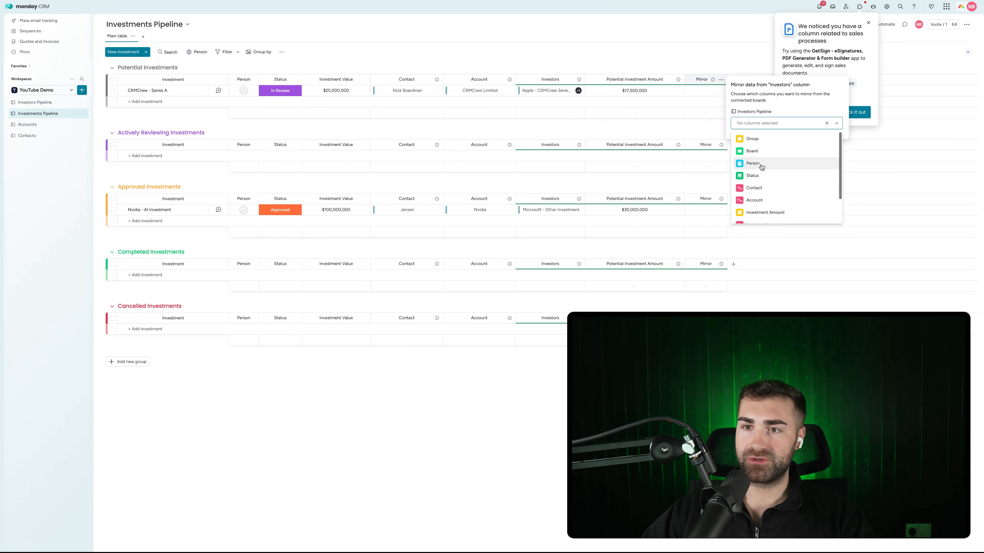
{"action": "scroll", "coordinate": [761, 167], "scroll_direction": "down", "scroll_amount": 1}
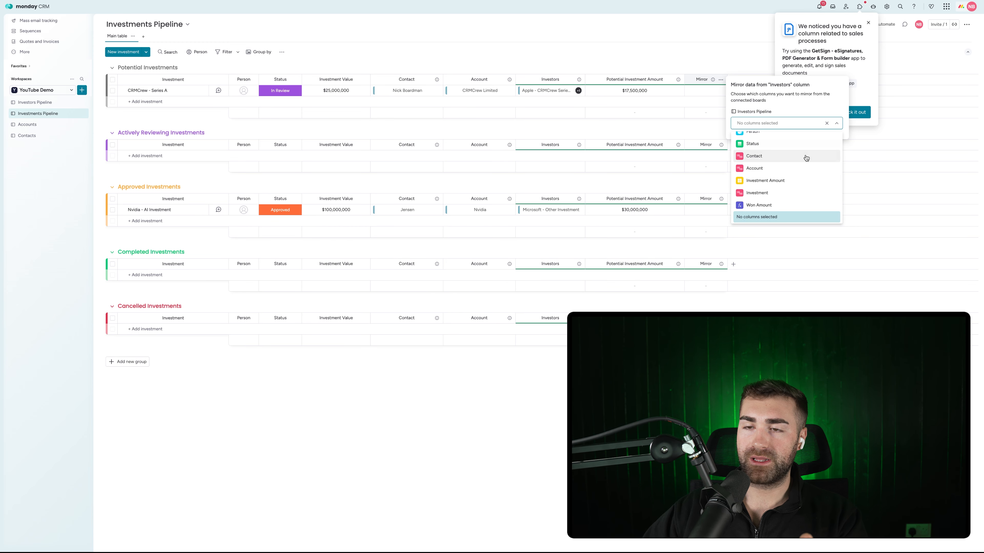
{"action": "left_click", "coordinate": [759, 205]}
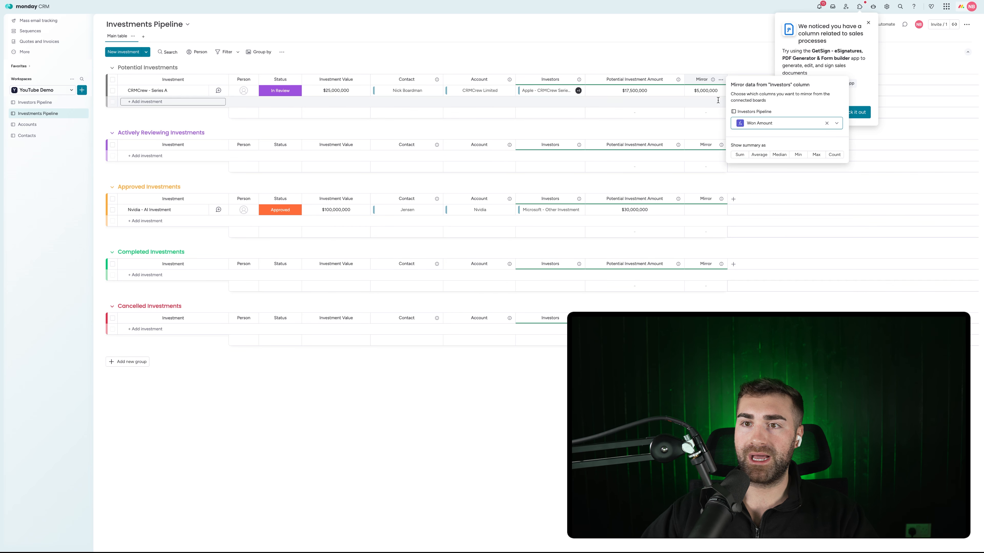
{"action": "left_click", "coordinate": [710, 73]}
Rename the mirror column to Won Investment Amount and widen it
{"action": "left_click", "coordinate": [706, 79]}
{"action": "type", "text": "Wo"}
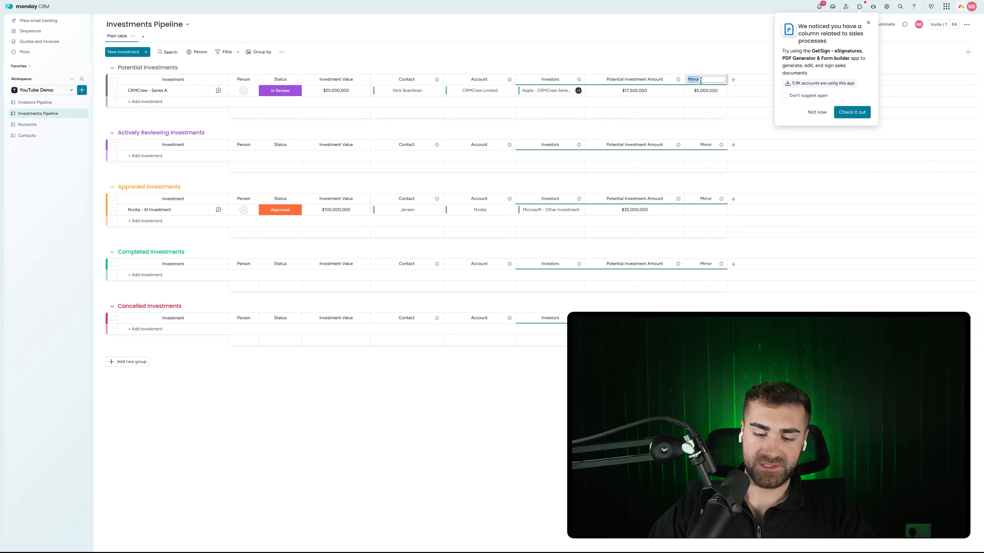
{"action": "type", "text": "n A"}
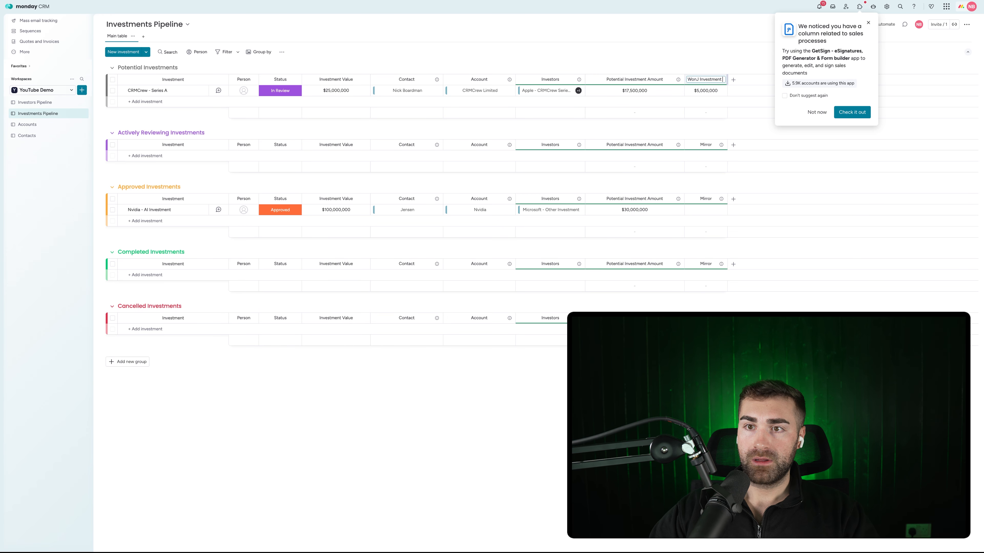
{"action": "type", "text": "Won Investment"}
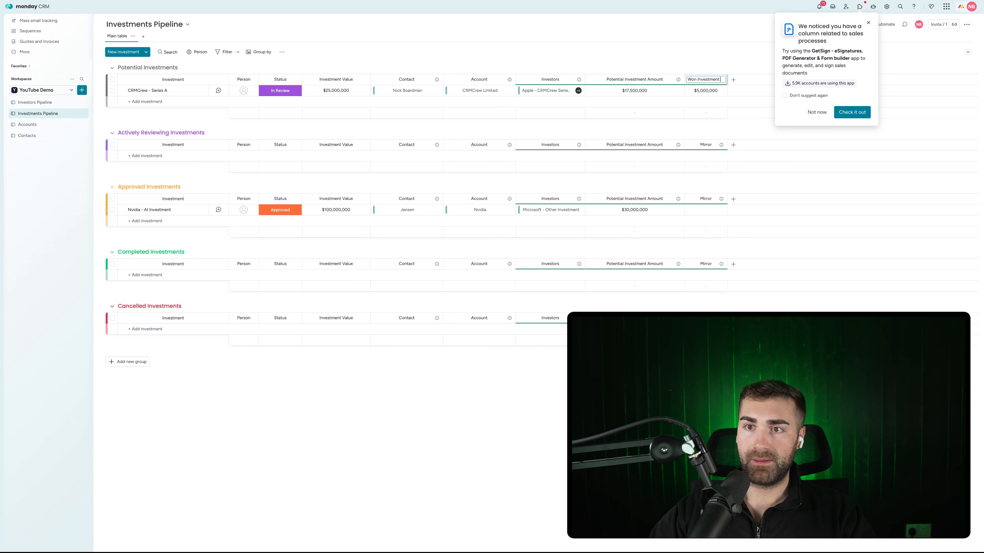
{"action": "type", "text": " Amount"}
{"action": "key", "text": "Return"}
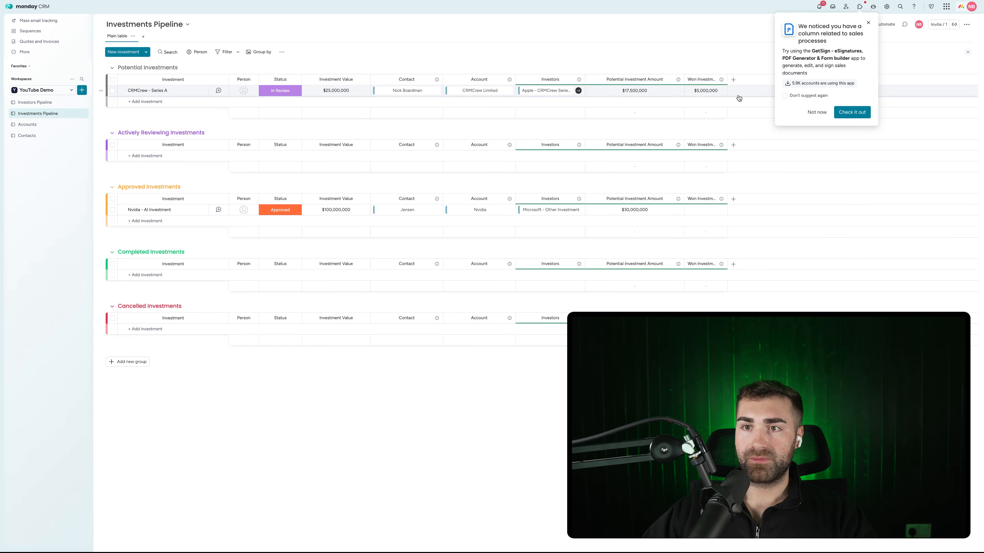
{"action": "left_click_drag", "start_coordinate": [726, 79], "coordinate": [751, 79]}
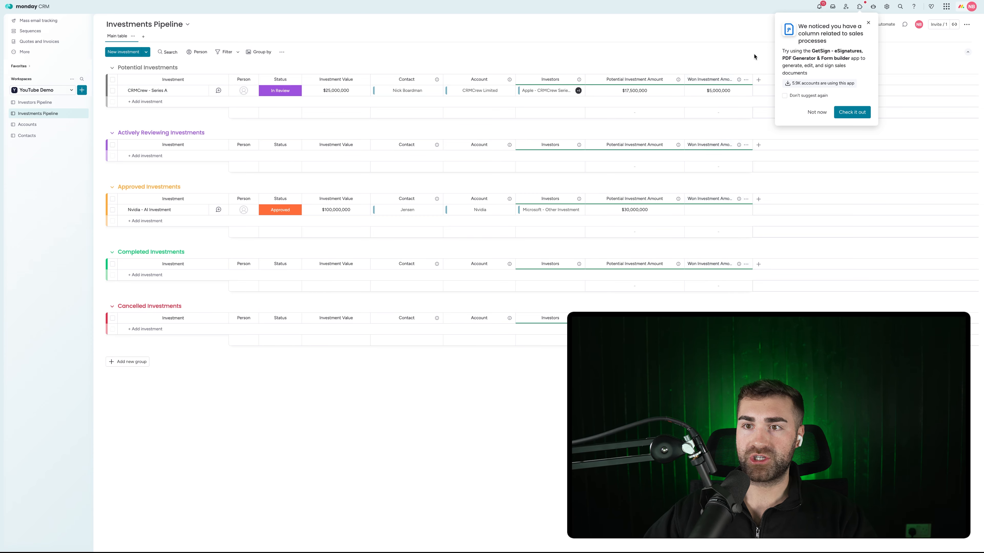
Add a Formula column computing investment value minus won investment amount via the AI assistant
{"action": "left_click", "coordinate": [816, 112]}
{"action": "left_click", "coordinate": [758, 80]}
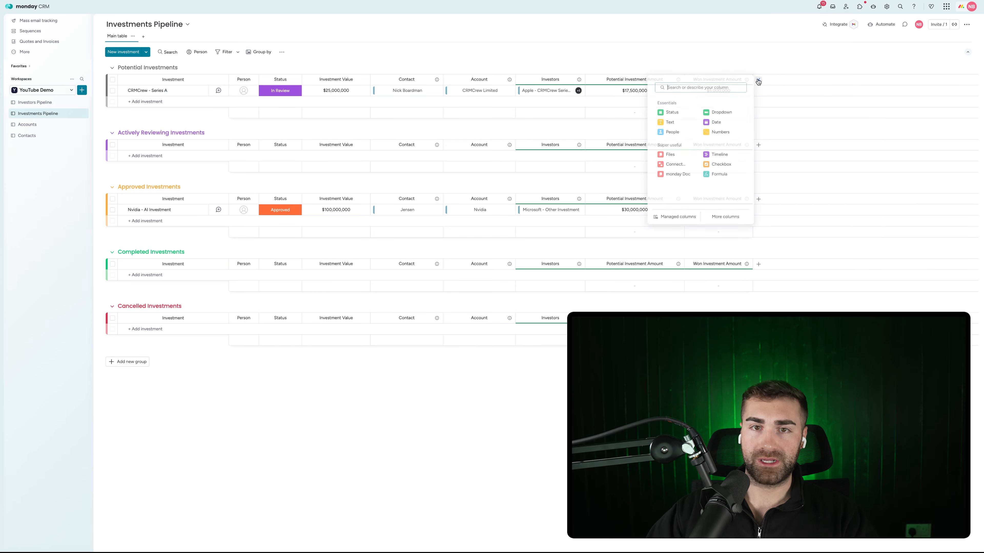
{"action": "type", "text": "form"}
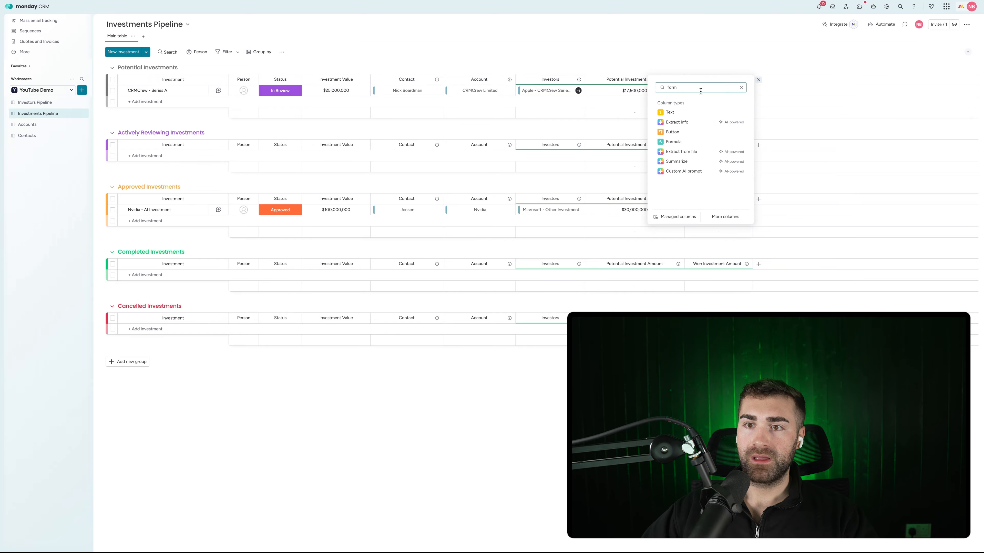
{"action": "left_click", "coordinate": [689, 143]}
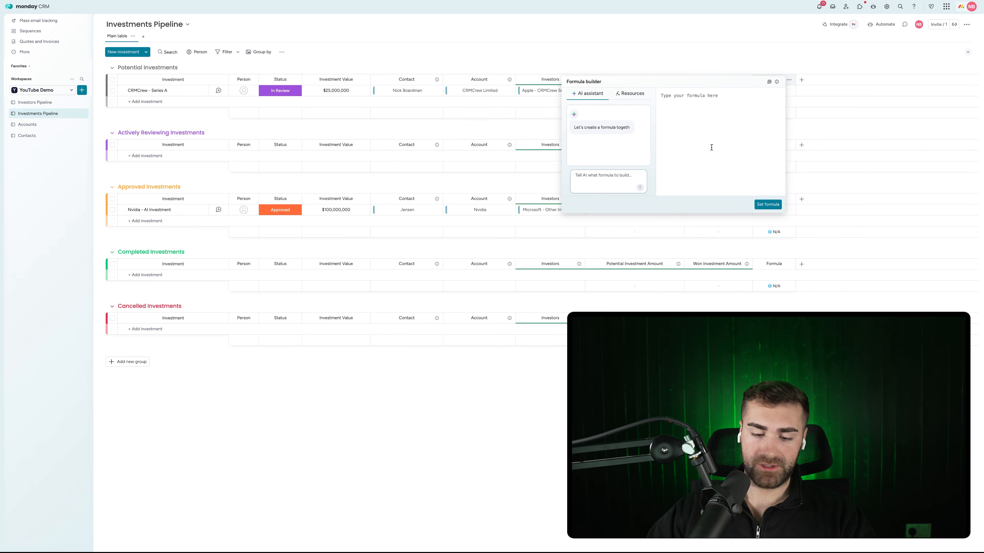
{"action": "type", "text": "g"}
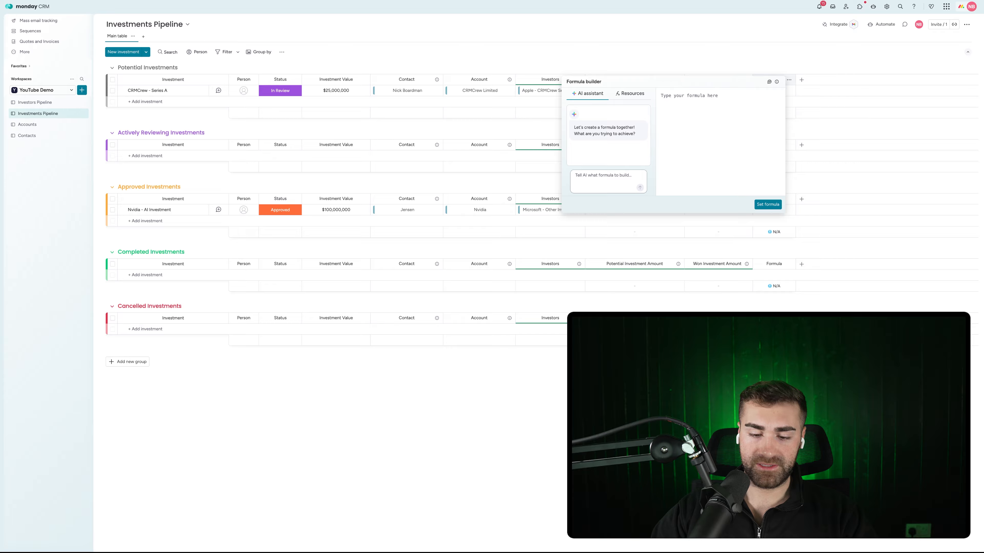
{"action": "type", "text": "investment value - won investmen"}
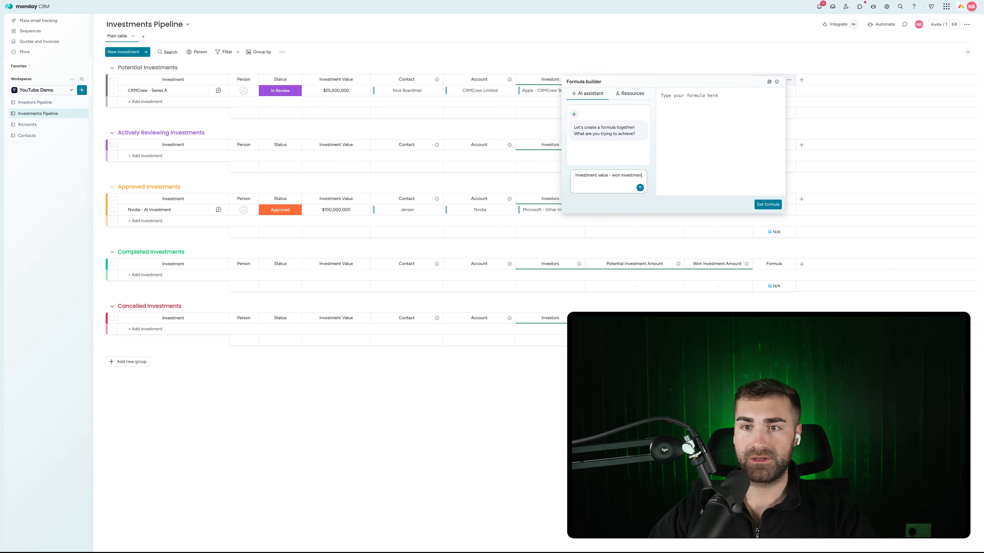
{"action": "type", "text": "t amount"}
{"action": "key", "text": "Return"}
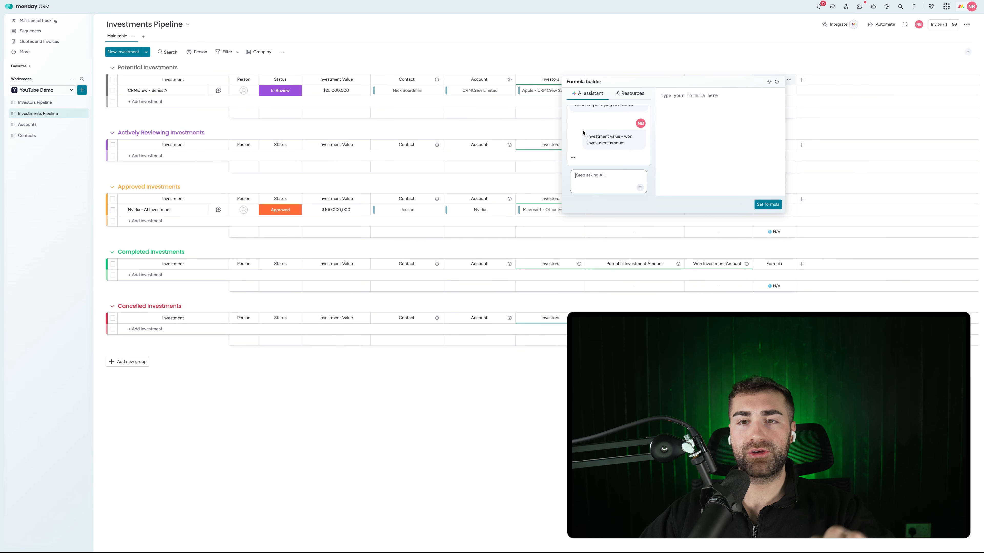
{"action": "left_click", "coordinate": [631, 134]}
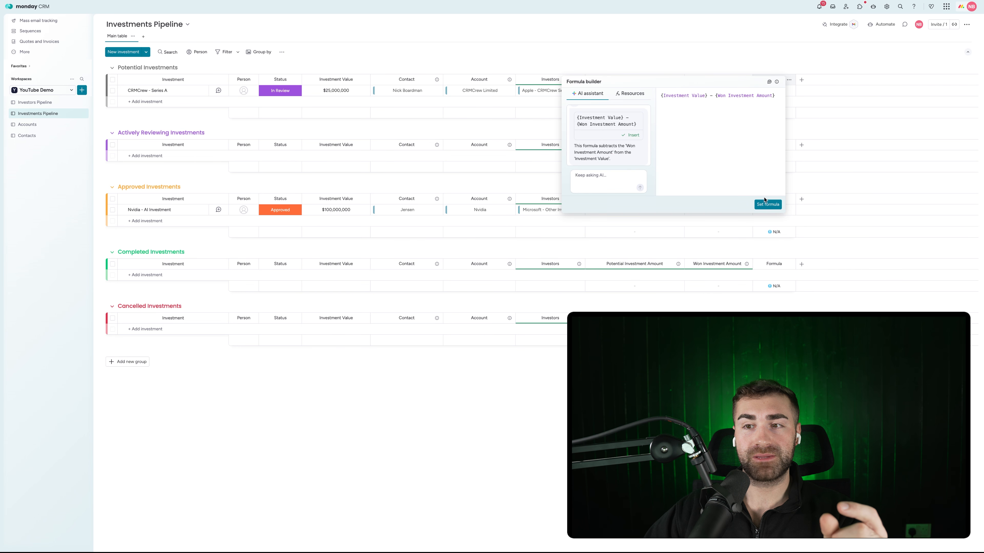
{"action": "left_click", "coordinate": [765, 203]}
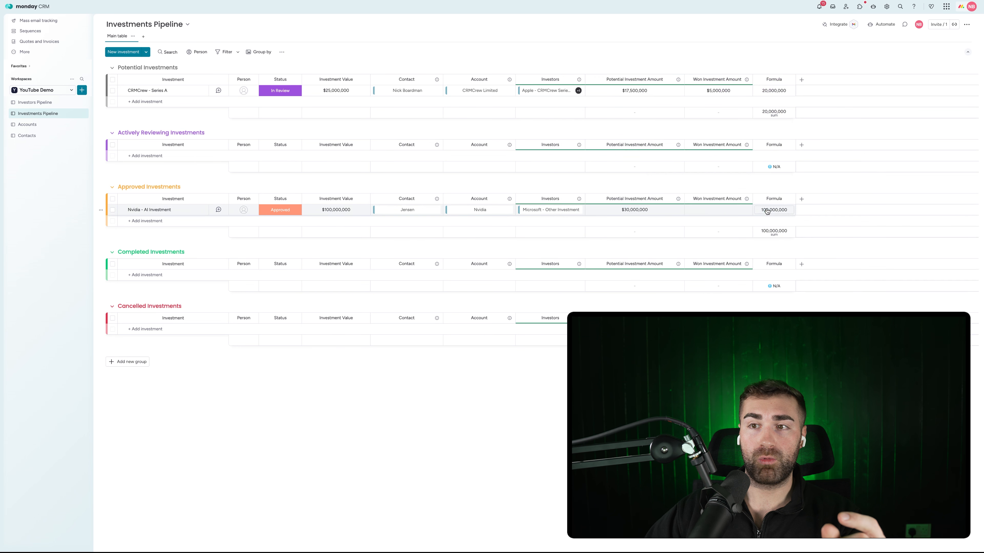
Rename the formula column to Outstanding Investment Amount
{"action": "left_click", "coordinate": [772, 79]}
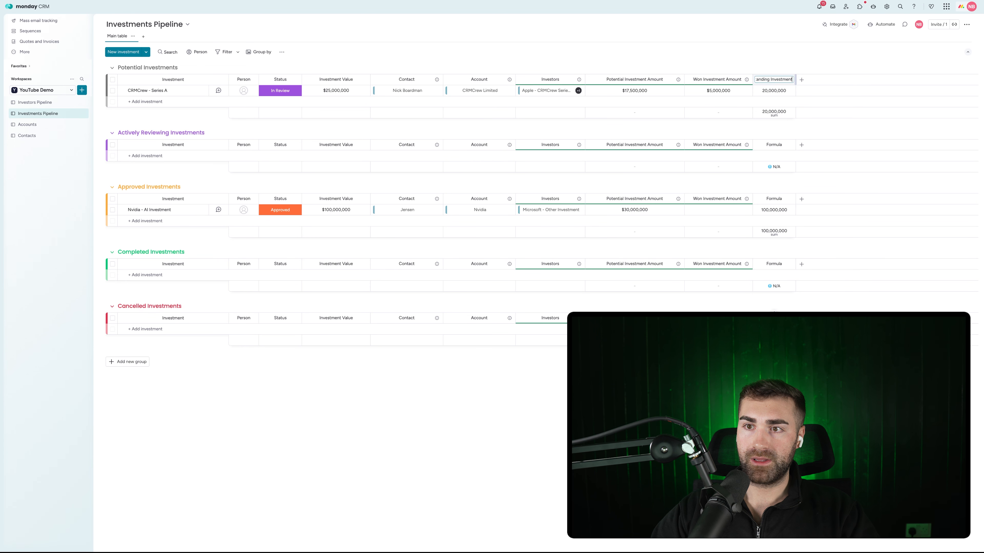
{"action": "type", "text": "unt"}
{"action": "key", "text": "Return"}
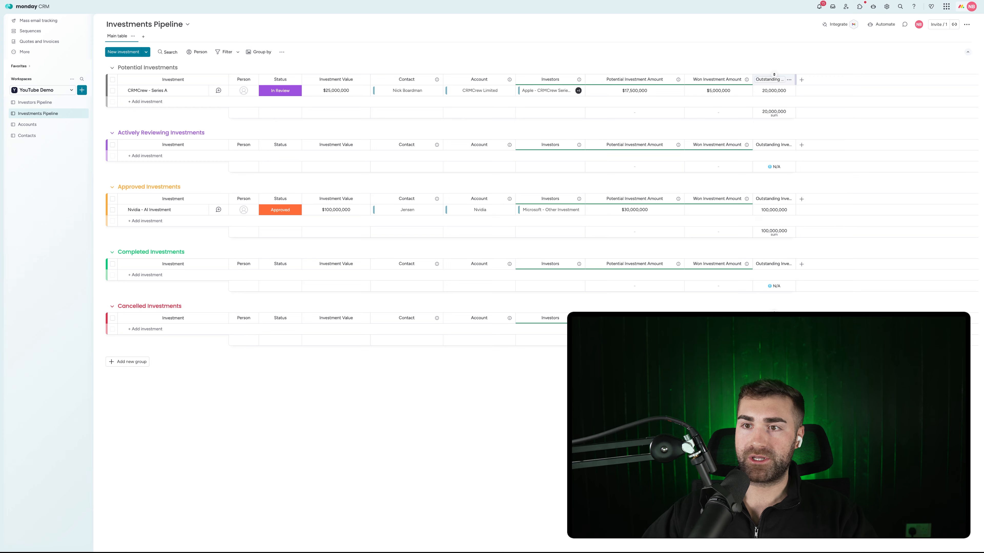
{"action": "left_click", "coordinate": [773, 103]}
Show Outstanding Investment Amount in dollars and hide its summary row
{"action": "left_click", "coordinate": [770, 118]}
{"action": "left_click", "coordinate": [654, 124]}
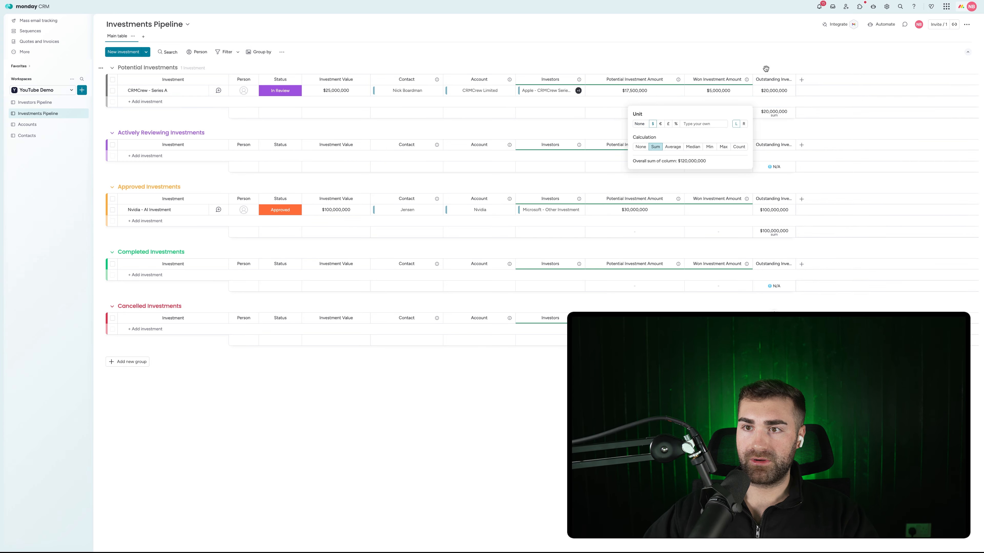
{"action": "left_click", "coordinate": [789, 79]}
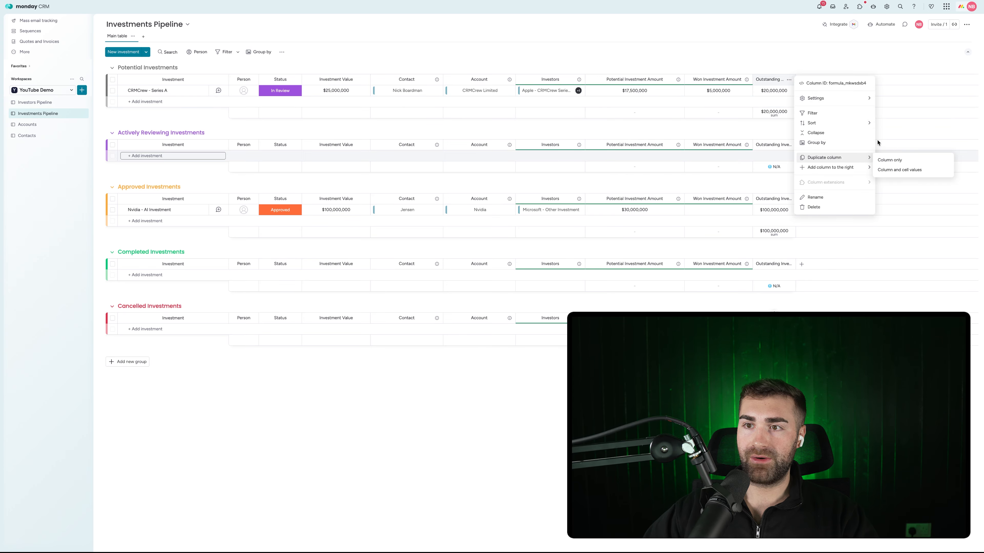
{"action": "left_click", "coordinate": [918, 150]}
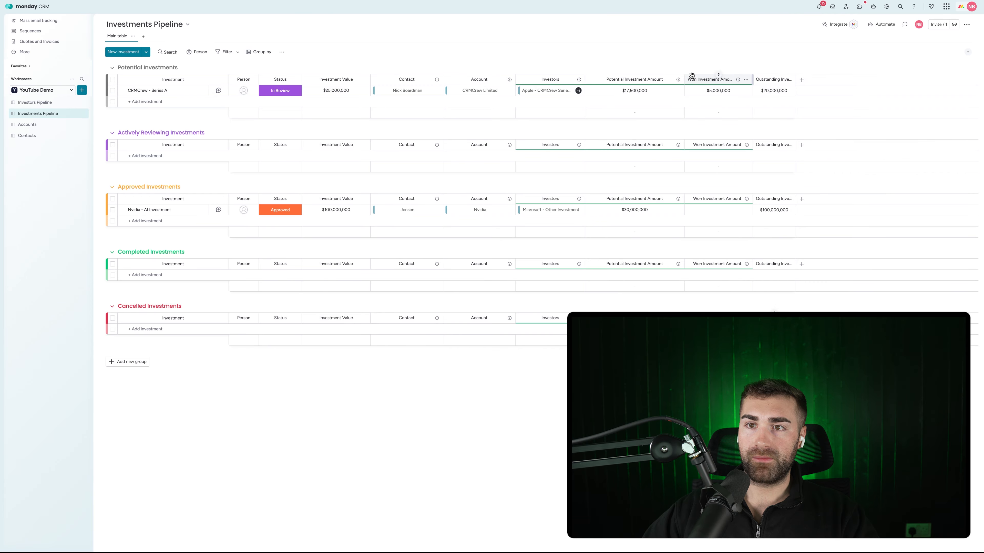
Move Won and Outstanding Investment Amount right after Investment Value, widening Outstanding
{"action": "left_click_drag", "start_coordinate": [695, 78], "coordinate": [405, 116]}
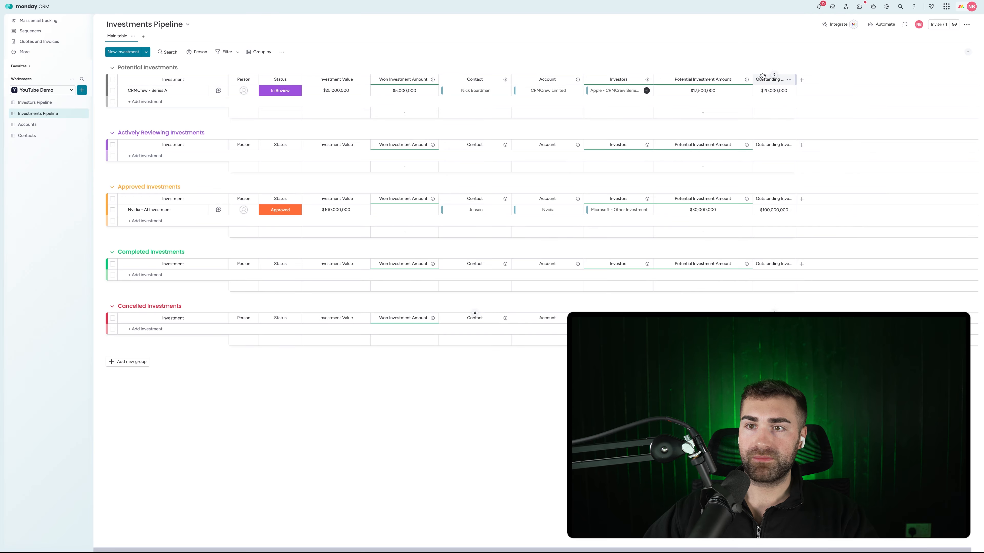
{"action": "left_click_drag", "start_coordinate": [753, 80], "coordinate": [424, 84]}
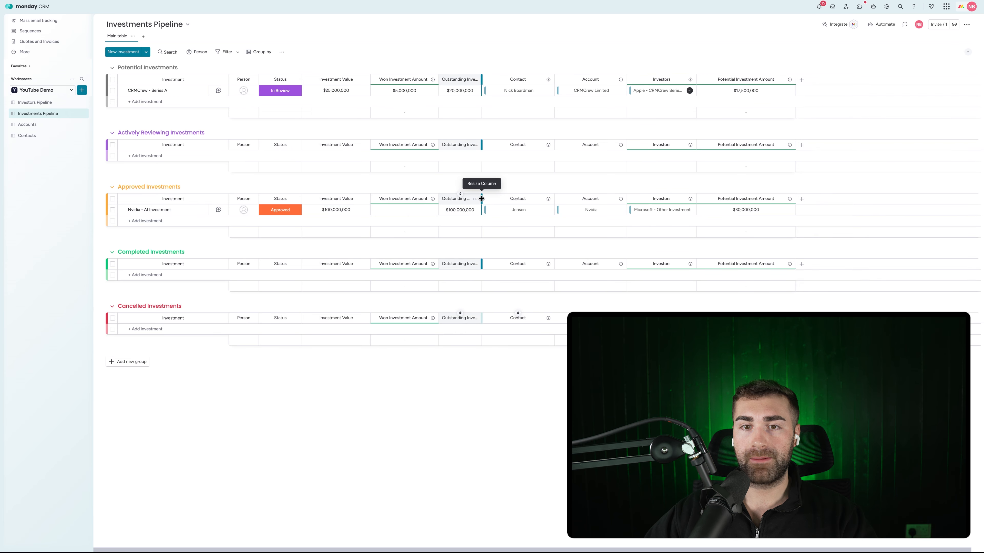
{"action": "left_click_drag", "start_coordinate": [483, 198], "coordinate": [525, 198]}
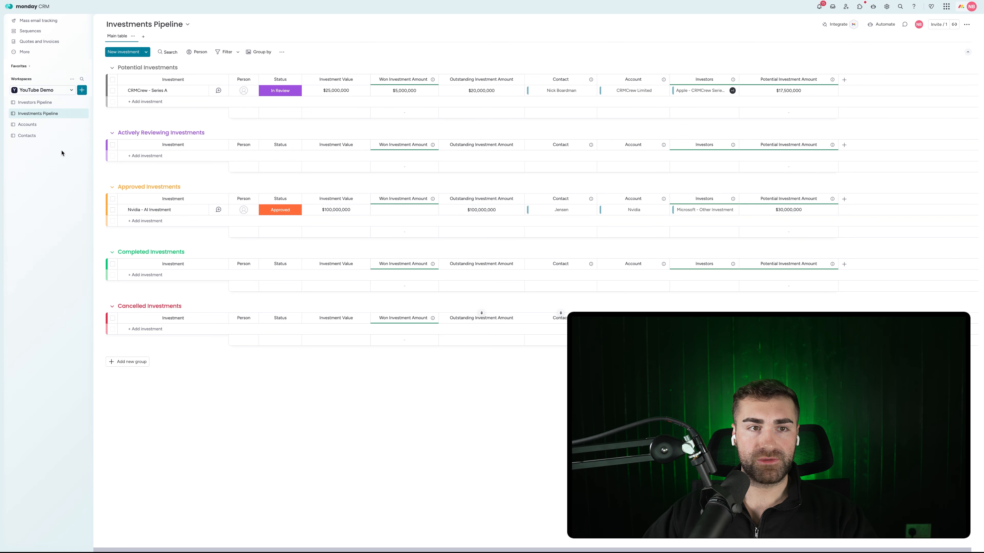
{"action": "left_click", "coordinate": [35, 102]}
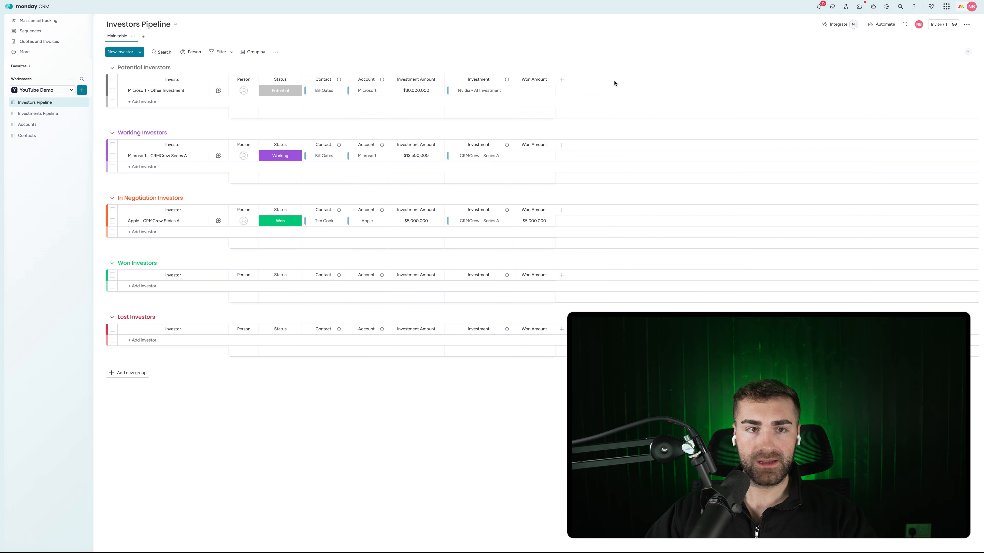
Mark Microsoft - Other Investment as Won, check both pipelines, then go to Accounts
{"action": "left_click", "coordinate": [284, 92]}
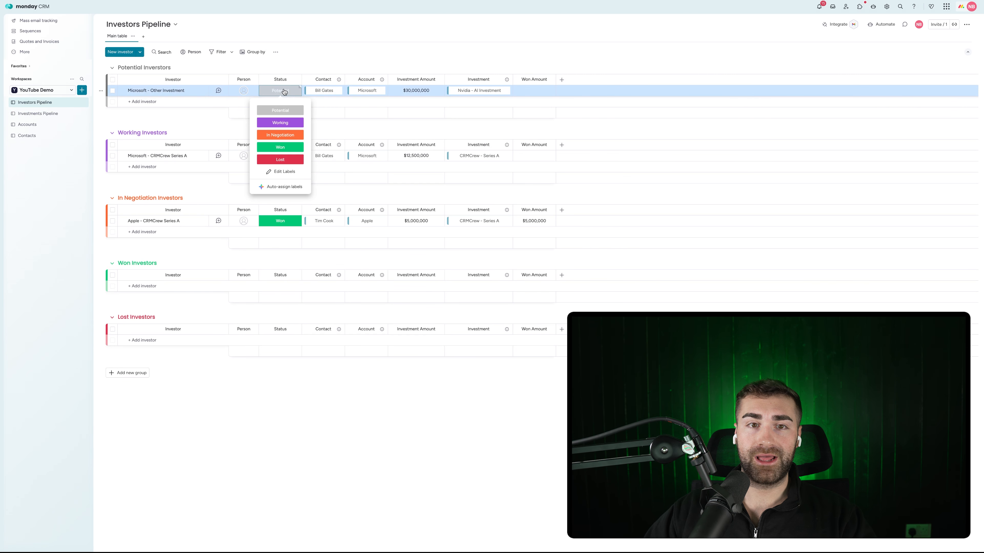
{"action": "left_click", "coordinate": [281, 149]}
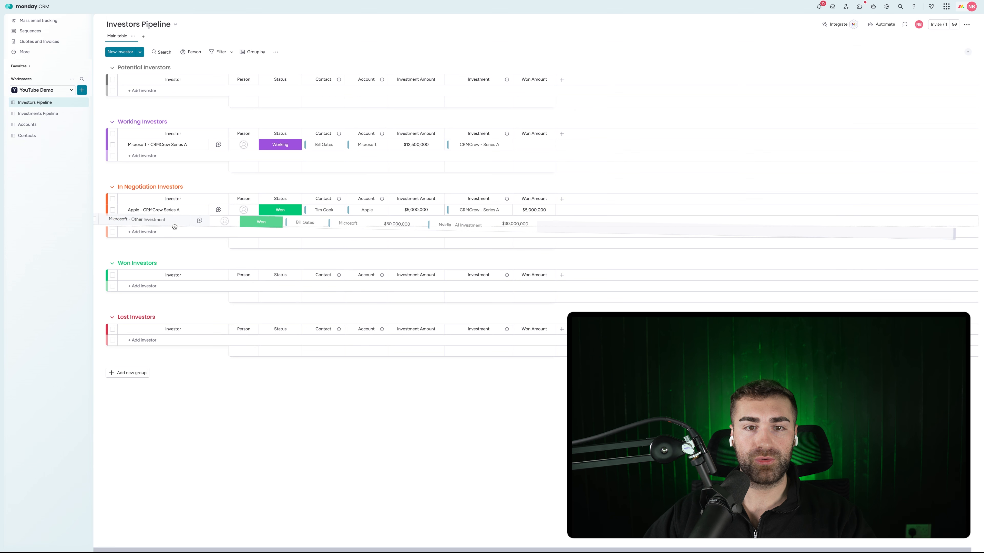
{"action": "left_click", "coordinate": [46, 113]}
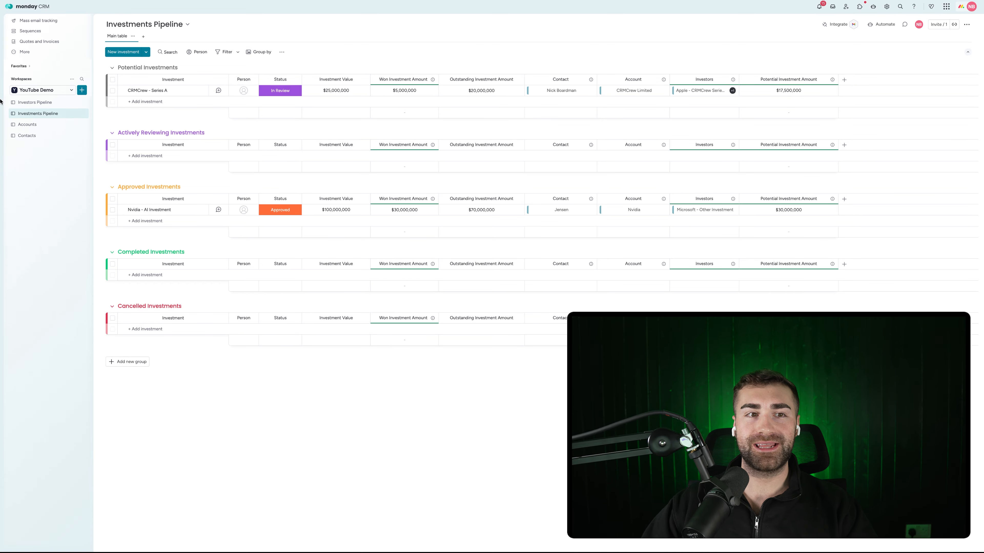
{"action": "left_click", "coordinate": [62, 105]}
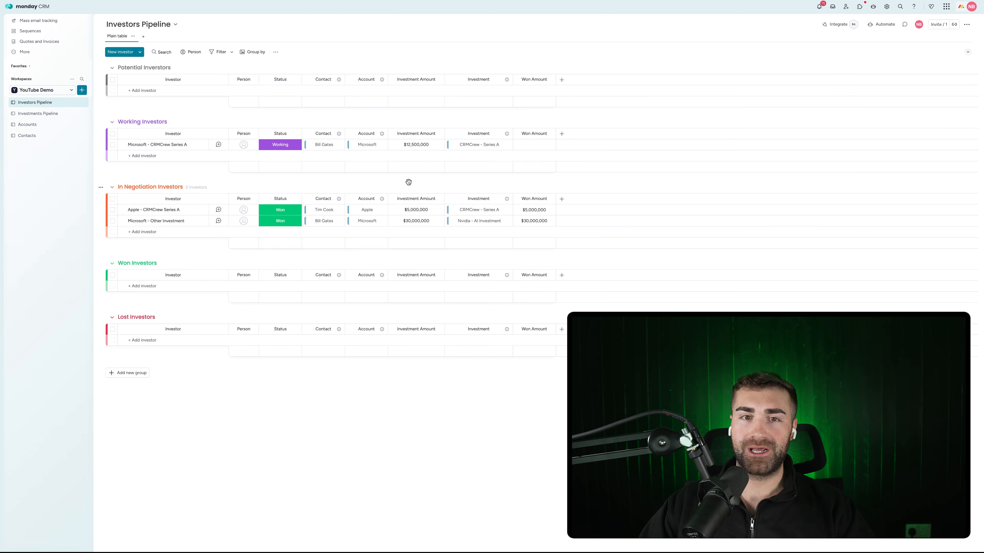
{"action": "left_click", "coordinate": [47, 114]}
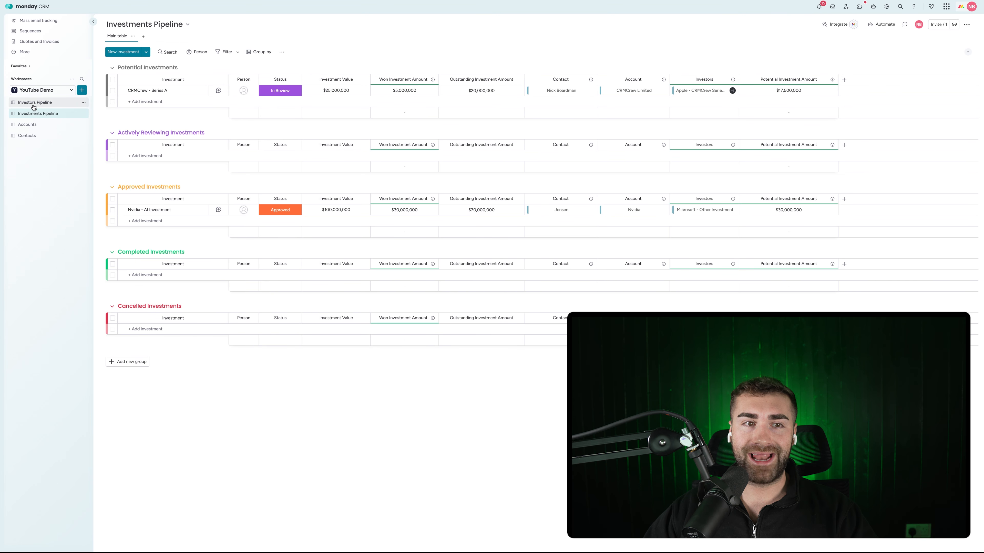
{"action": "left_click", "coordinate": [31, 126]}
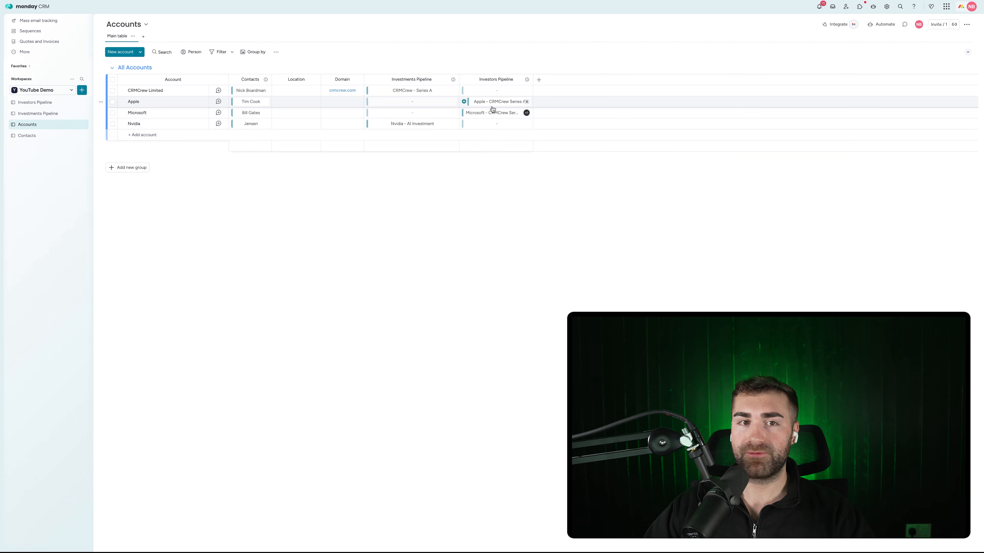
Add a Status column to the Accounts table
{"action": "left_click", "coordinate": [538, 80]}
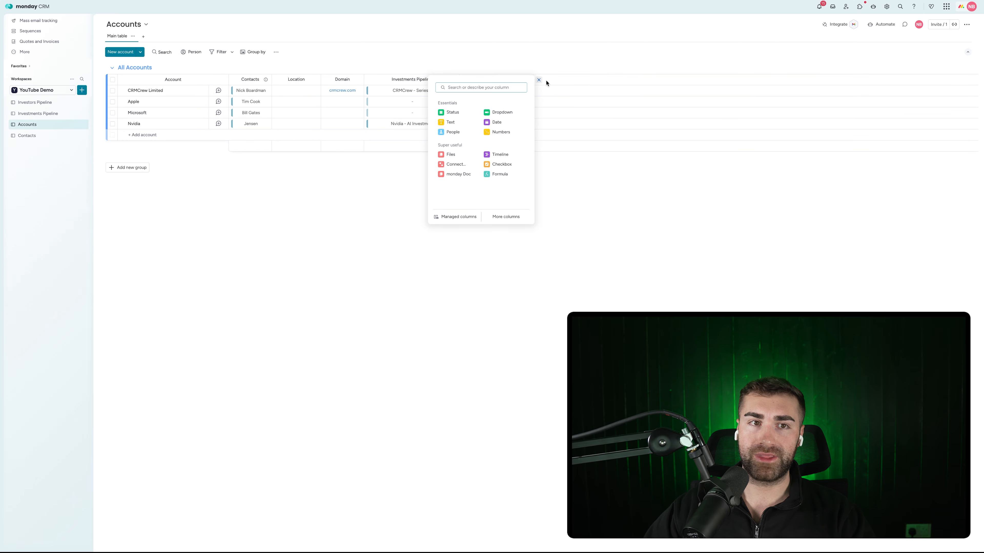
{"action": "type", "text": "stat"}
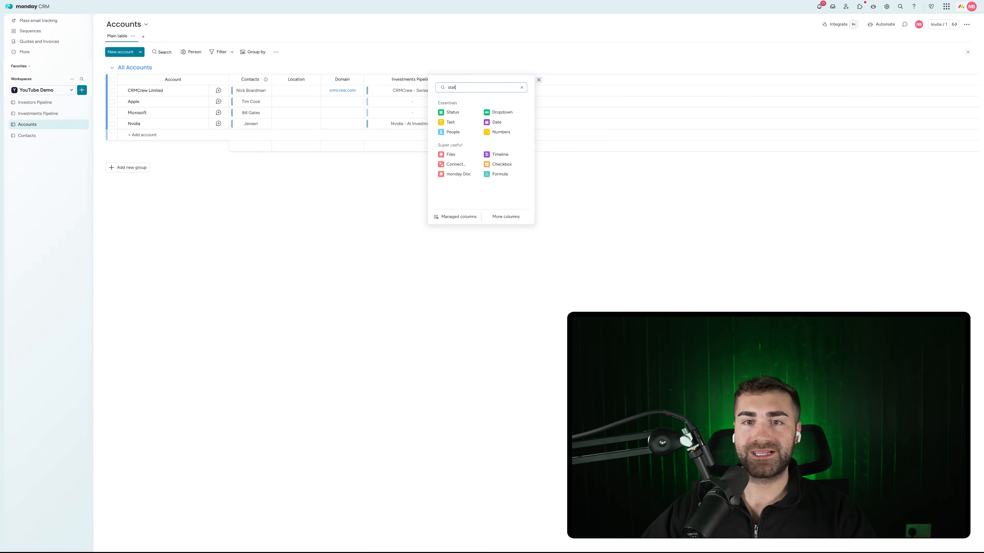
{"action": "left_click", "coordinate": [453, 112]}
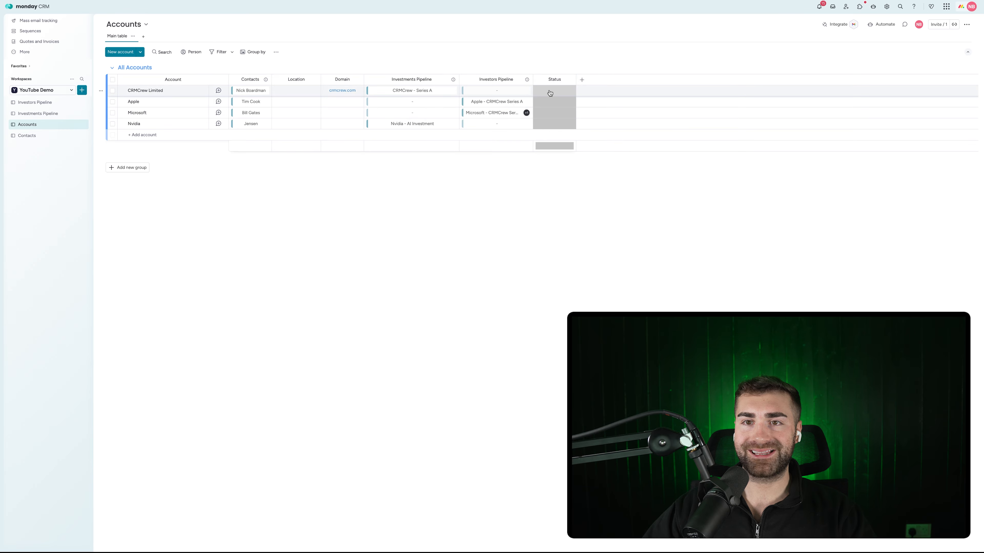
Create the status labels Investors and Investees
{"action": "left_click", "coordinate": [557, 101]}
{"action": "left_click", "coordinate": [555, 140]}
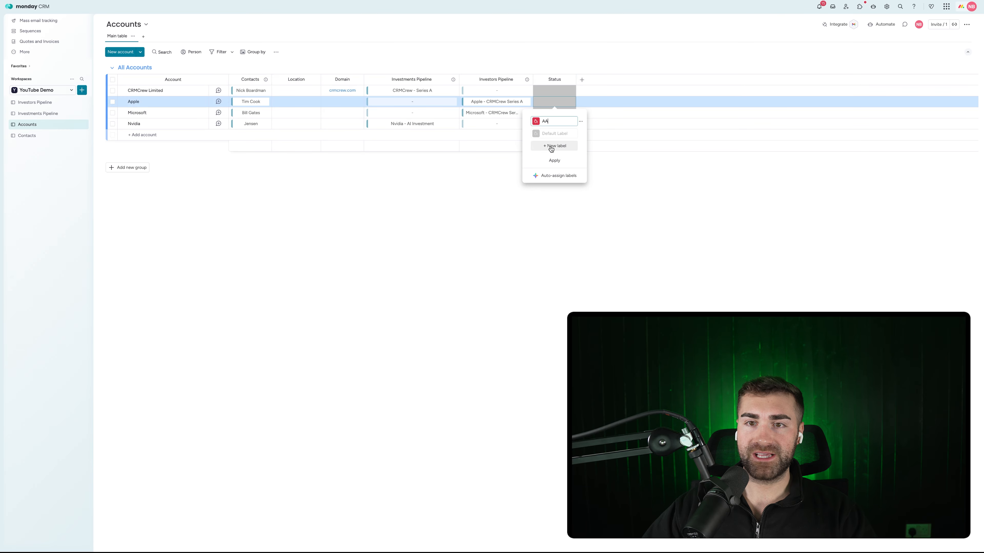
{"action": "left_click", "coordinate": [552, 146]}
{"action": "left_click", "coordinate": [550, 158]}
{"action": "left_click", "coordinate": [550, 158]}
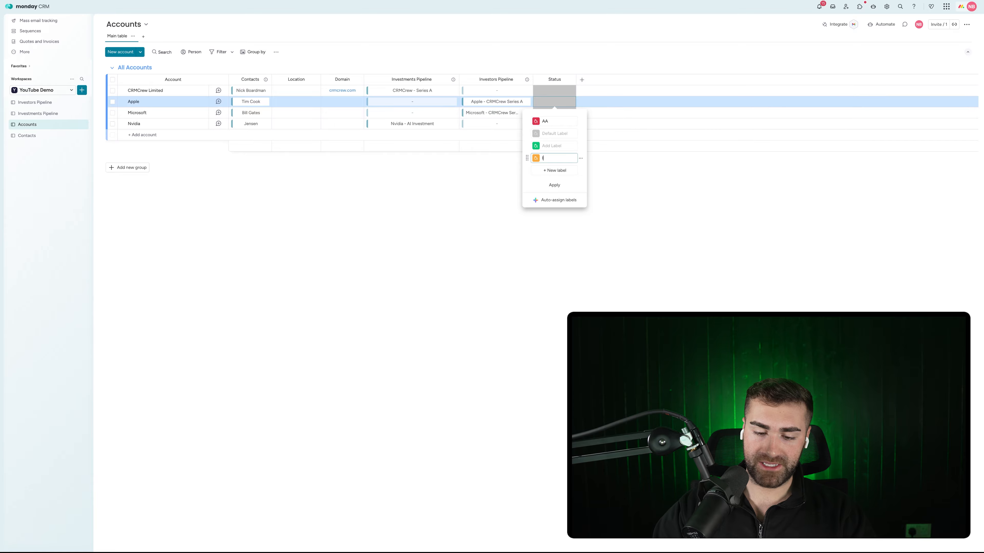
{"action": "type", "text": "Investors"}
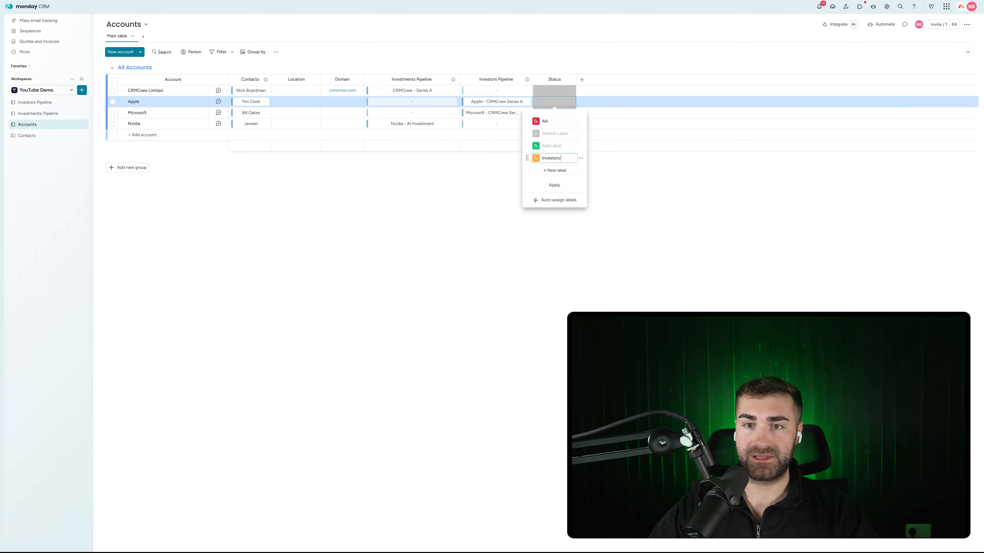
{"action": "left_click", "coordinate": [551, 171]}
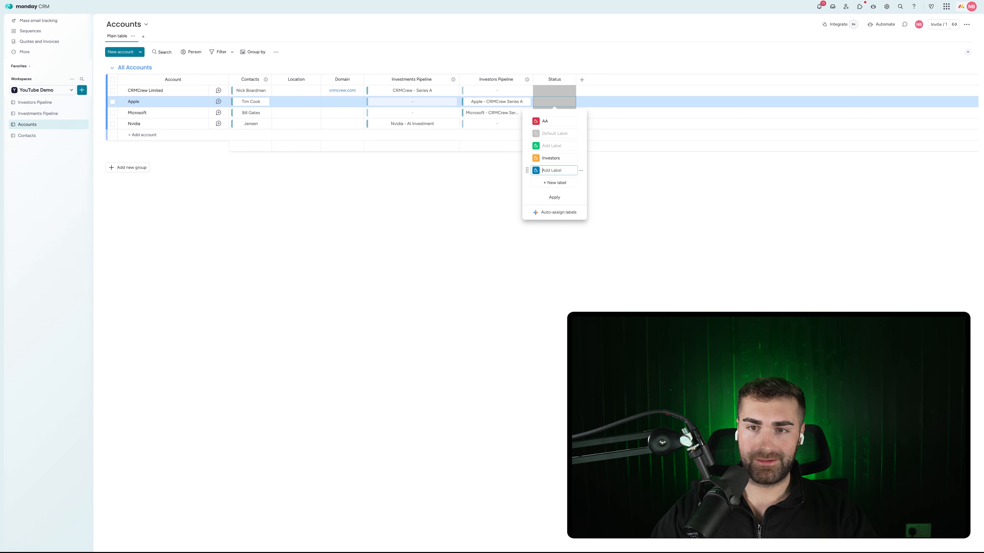
{"action": "type", "text": "ees"}
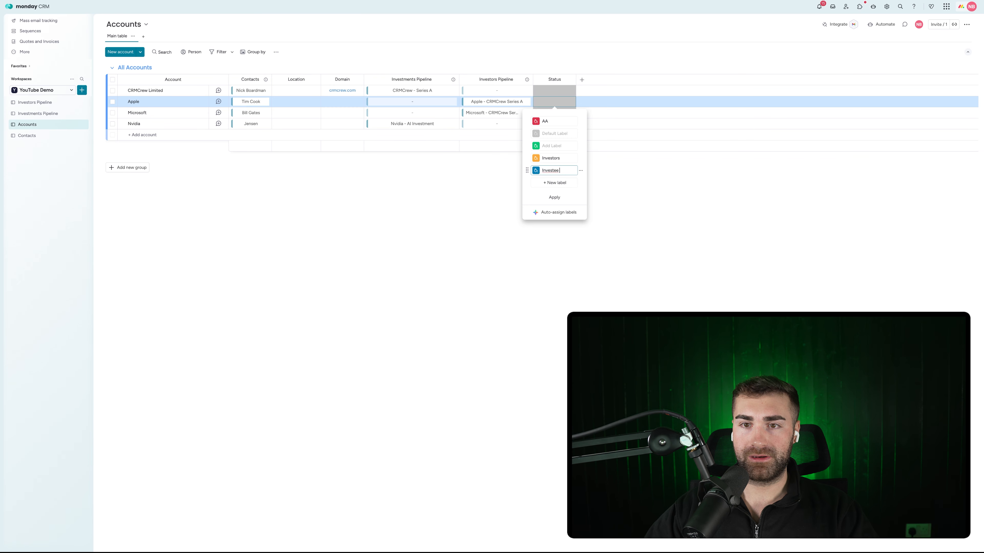
{"action": "left_click", "coordinate": [547, 172]}
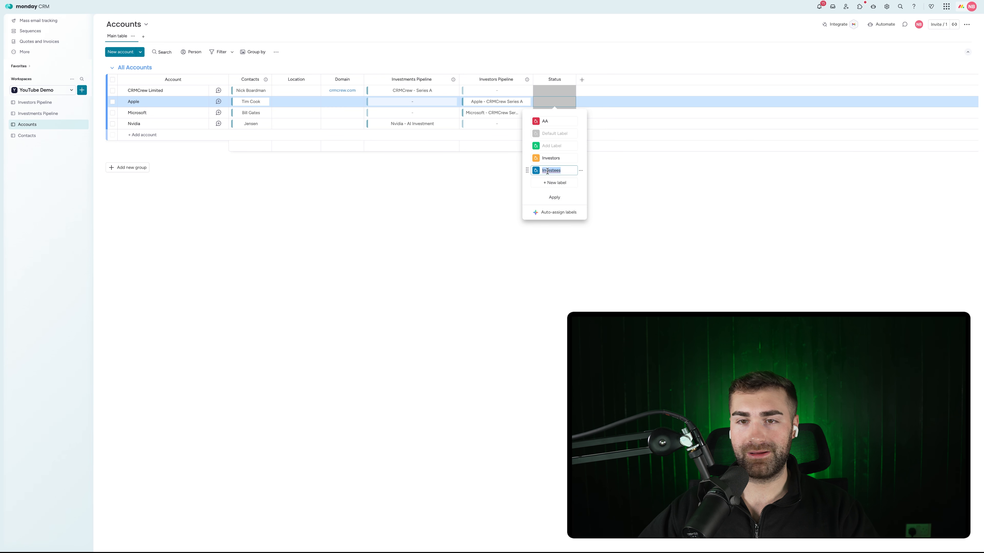
{"action": "left_click", "coordinate": [581, 146]}
{"action": "left_click", "coordinate": [610, 171]}
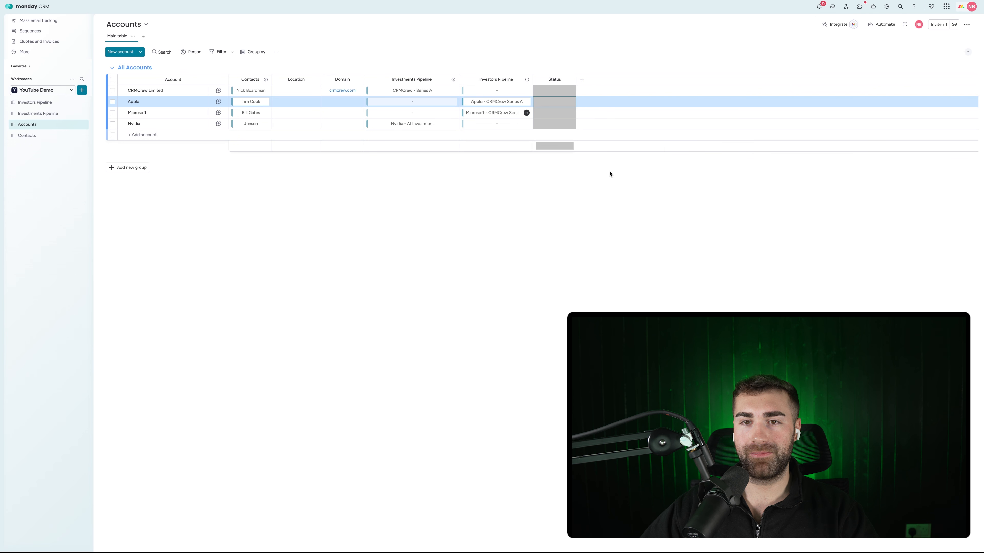
Delete the leftover blank label and the AA label, then apply the label changes
{"action": "left_click", "coordinate": [554, 101]}
{"action": "left_click", "coordinate": [563, 184]}
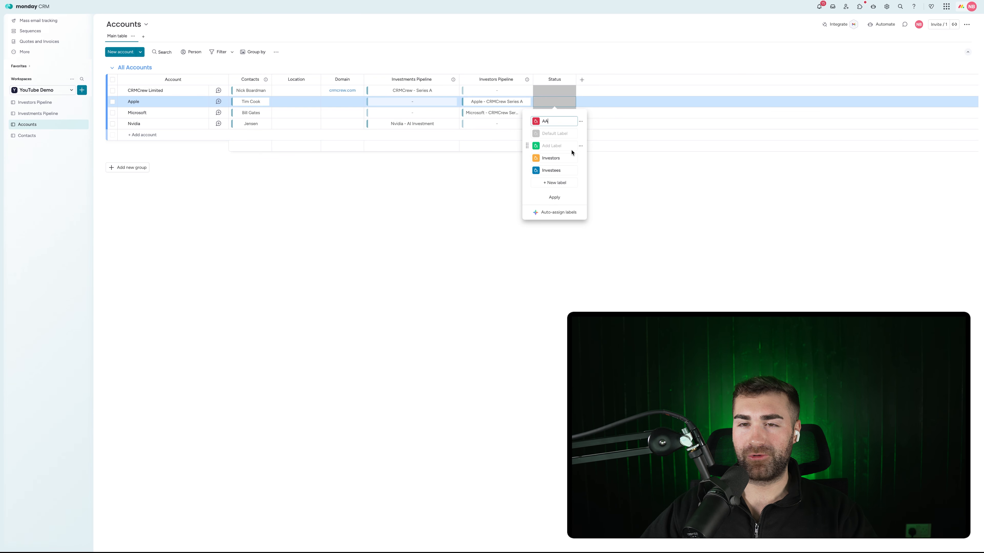
{"action": "left_click", "coordinate": [581, 146]}
{"action": "left_click", "coordinate": [604, 170]}
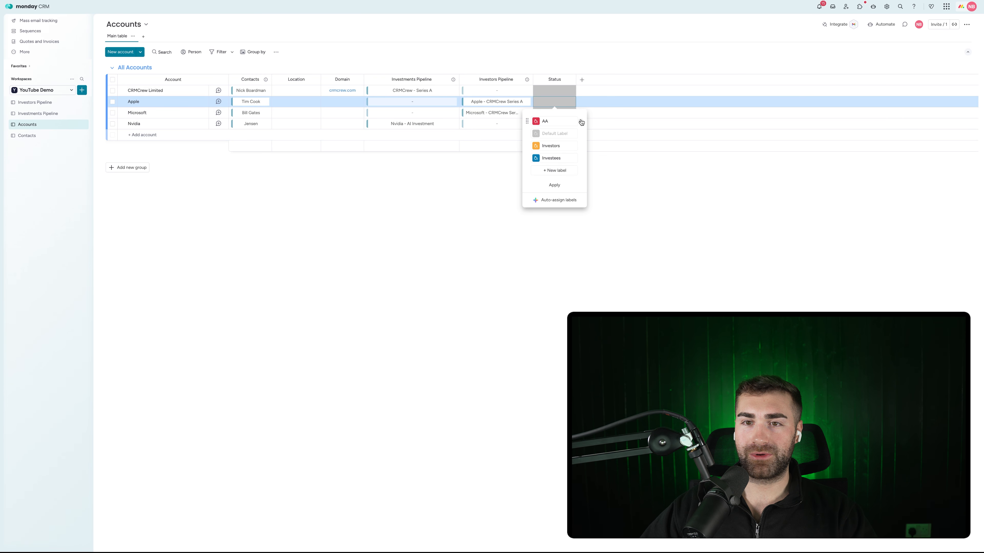
{"action": "left_click", "coordinate": [581, 121]}
{"action": "left_click", "coordinate": [610, 145]}
{"action": "left_click", "coordinate": [554, 172]}
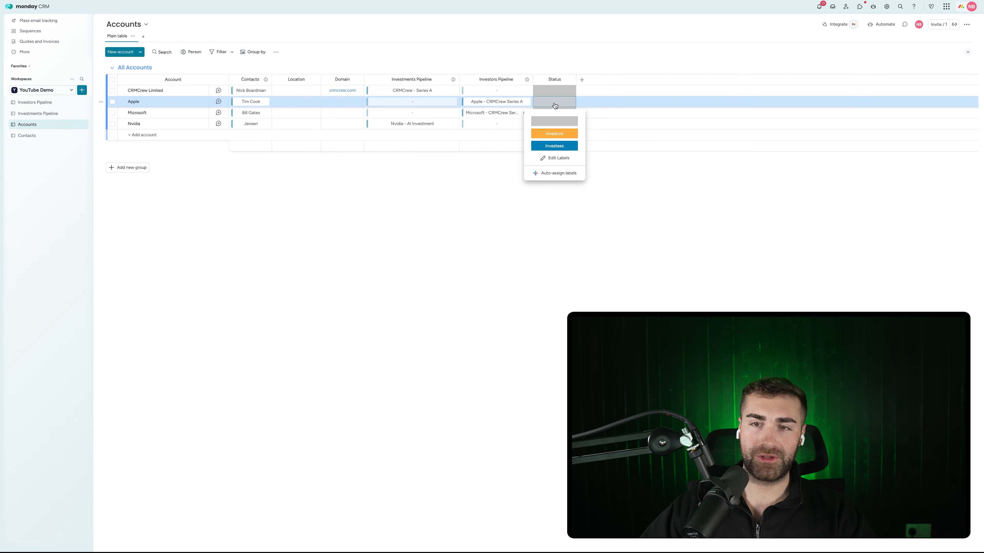
{"action": "left_click", "coordinate": [553, 106]}
Mark Apple and Microsoft as Investors, and Nvidia and CRMCrew Limited as Investees
{"action": "left_click", "coordinate": [554, 106]}
{"action": "left_click", "coordinate": [550, 104]}
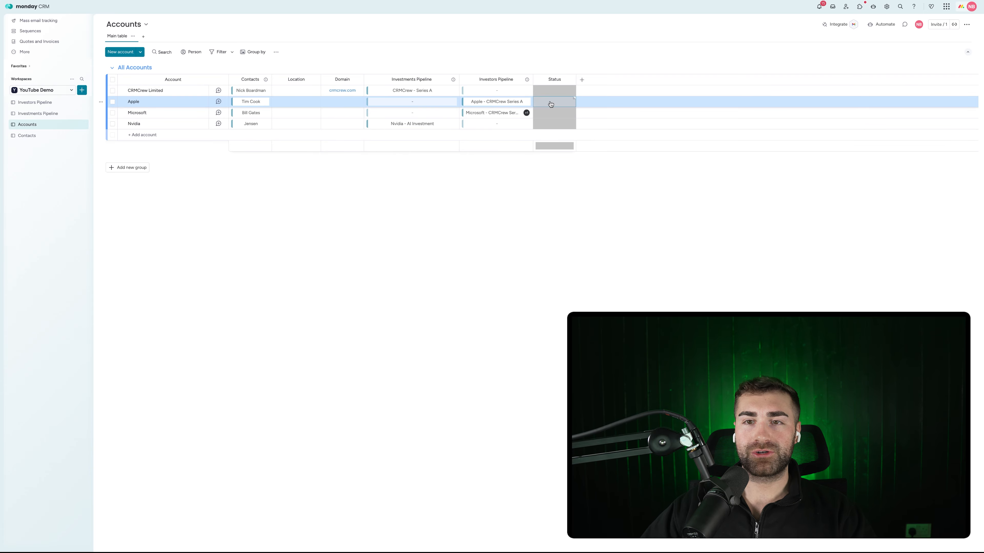
{"action": "left_click", "coordinate": [551, 104]}
{"action": "left_click", "coordinate": [558, 136]}
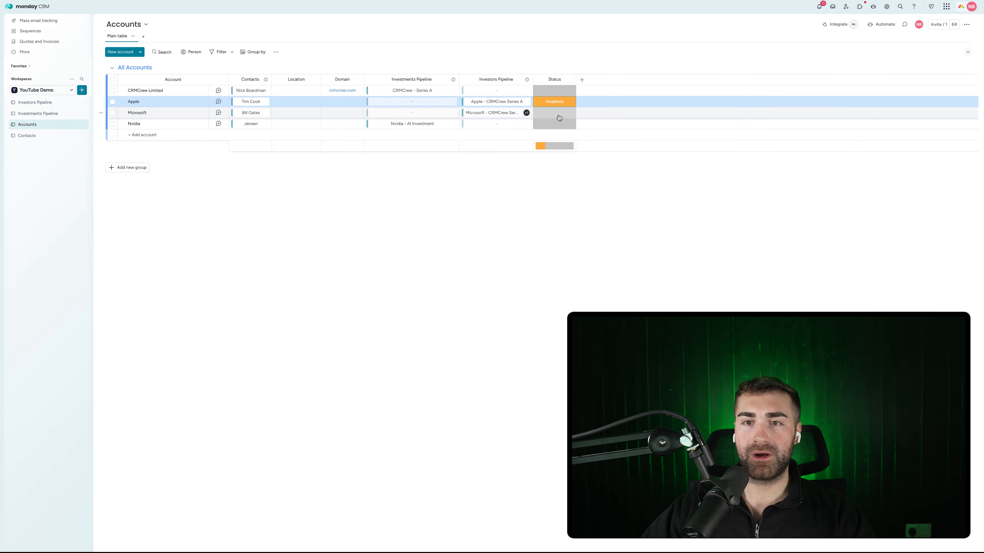
{"action": "left_click", "coordinate": [556, 124]}
{"action": "left_click", "coordinate": [557, 112]}
{"action": "left_click", "coordinate": [557, 145]}
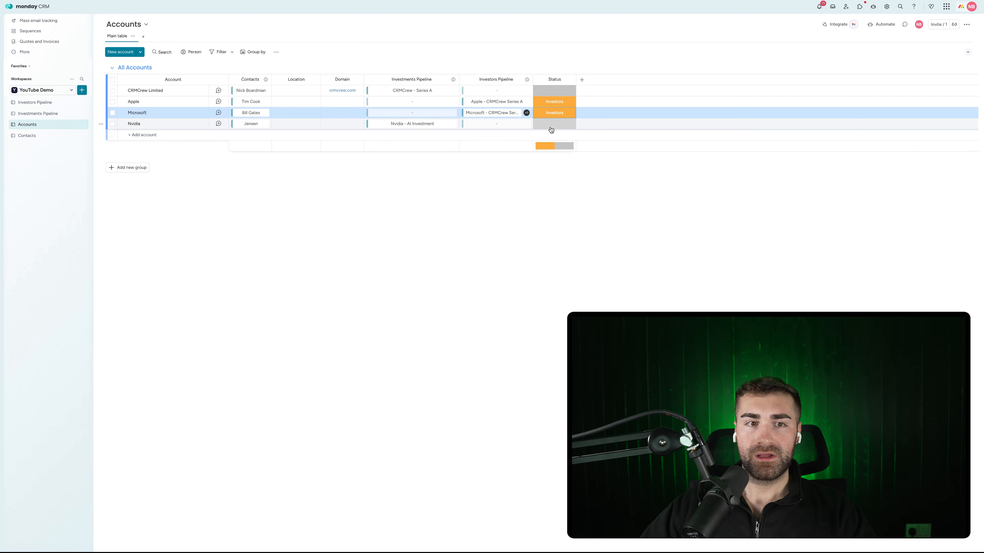
{"action": "left_click", "coordinate": [554, 124]}
{"action": "left_click", "coordinate": [554, 169]}
{"action": "left_click", "coordinate": [554, 93]}
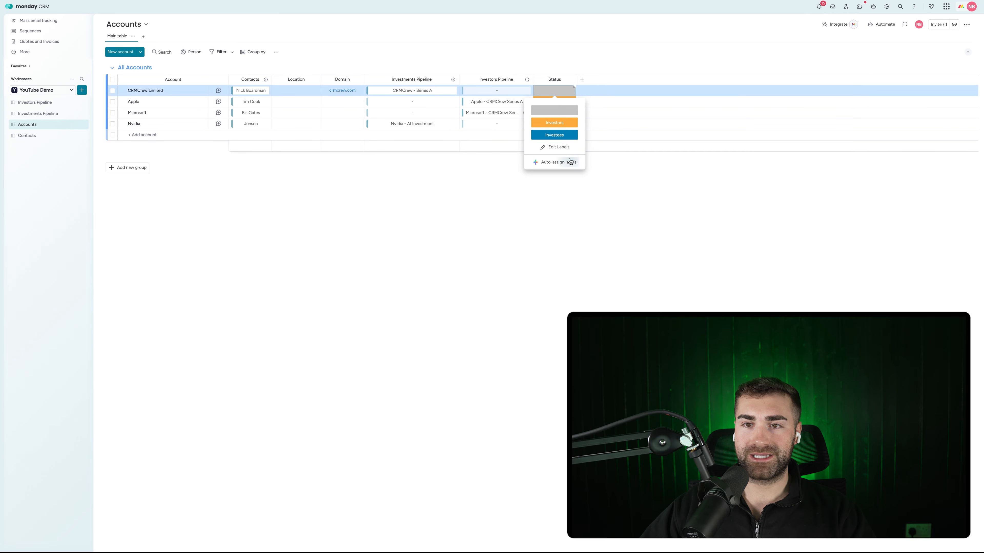
{"action": "left_click", "coordinate": [554, 134]}
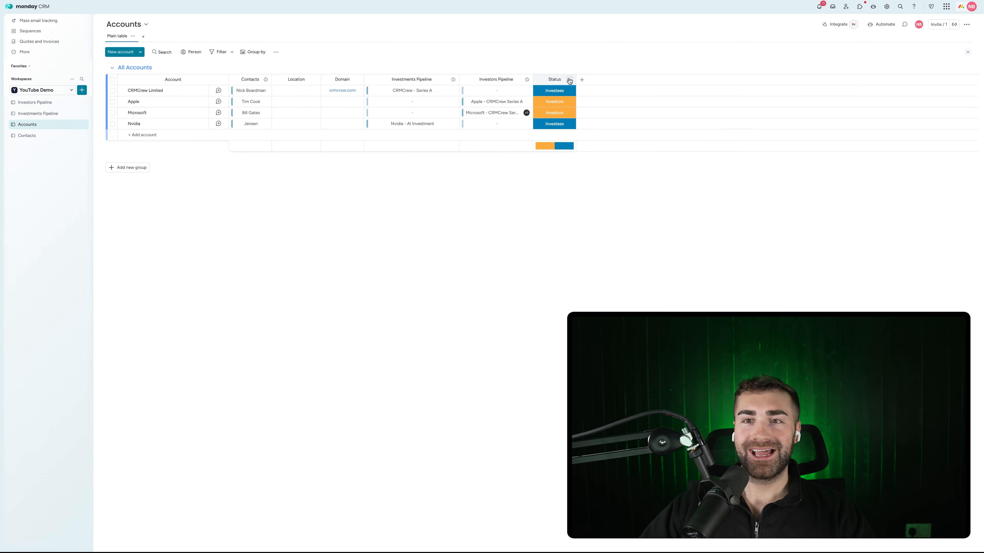
{"action": "left_click", "coordinate": [569, 80]}
Hide the Status summary and group the accounts by Status, saved as a new view
{"action": "mouse_move", "coordinate": [620, 98]}
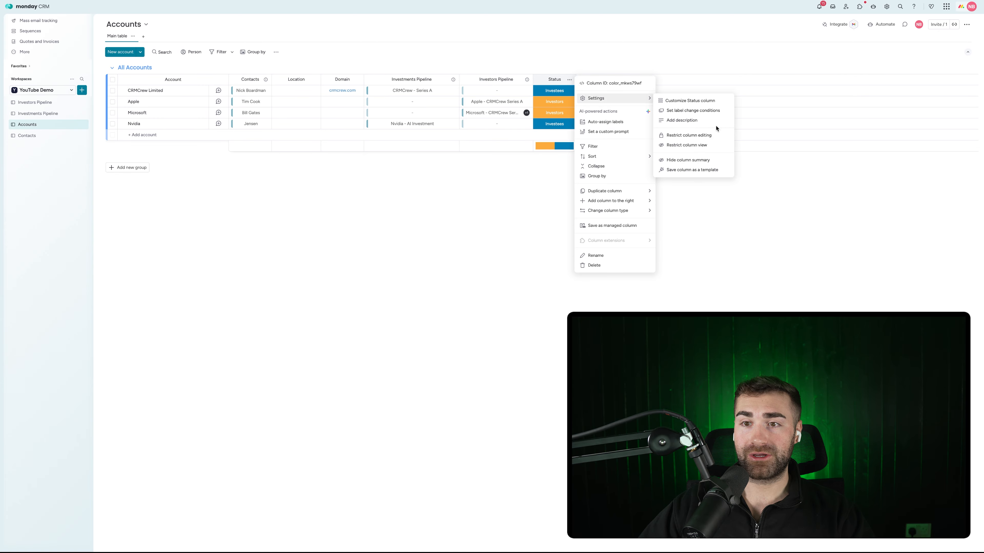
{"action": "left_click", "coordinate": [688, 160]}
{"action": "left_click", "coordinate": [260, 53]}
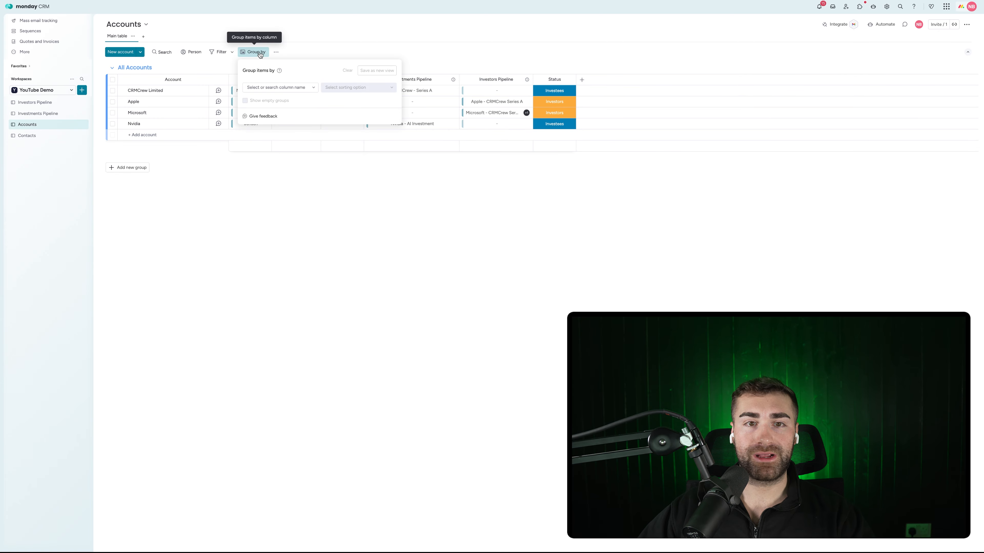
{"action": "left_click", "coordinate": [287, 89]}
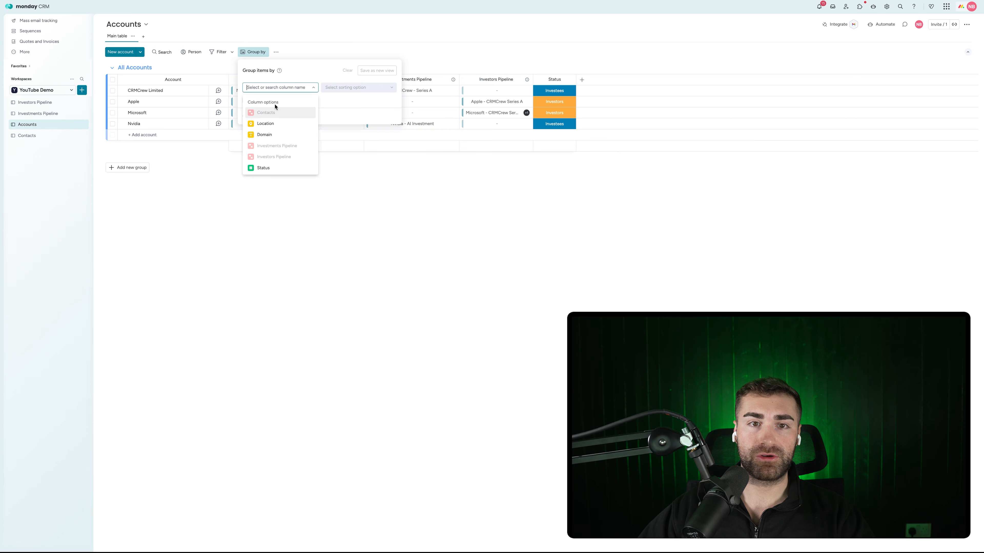
{"action": "left_click", "coordinate": [265, 168]}
{"action": "left_click", "coordinate": [376, 71]}
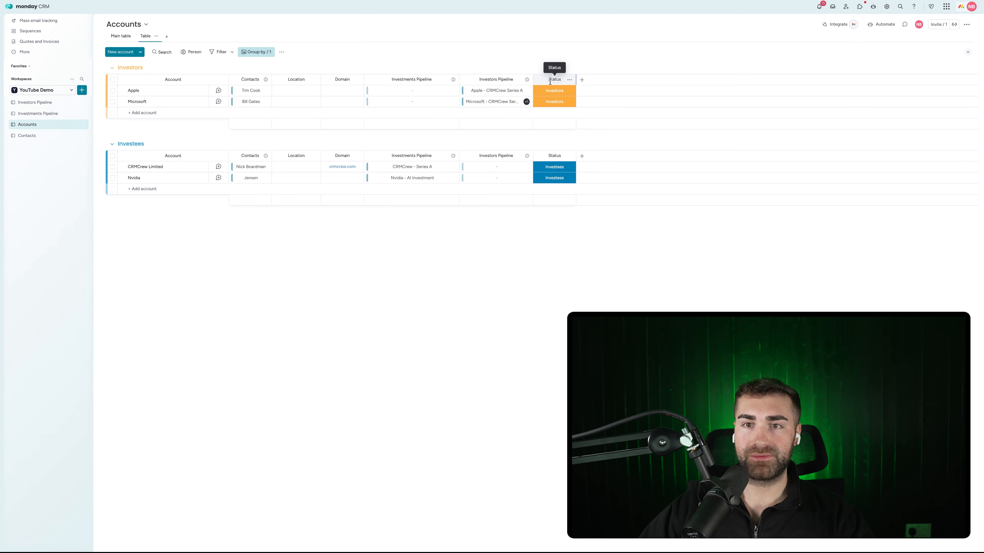
Rename the Status column to 'Account Type'
{"action": "left_click", "coordinate": [550, 80]}
{"action": "type", "text": "Account RTy"}
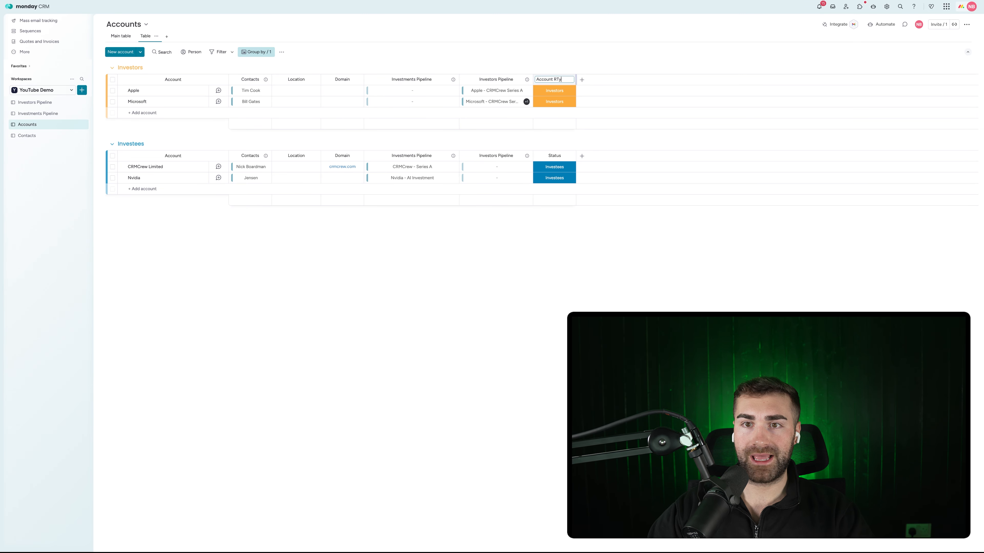
{"action": "key", "text": "BackSpace"}
{"action": "key", "text": "BackSpace"}
{"action": "key", "text": "BackSpace"}
{"action": "type", "text": "Type"}
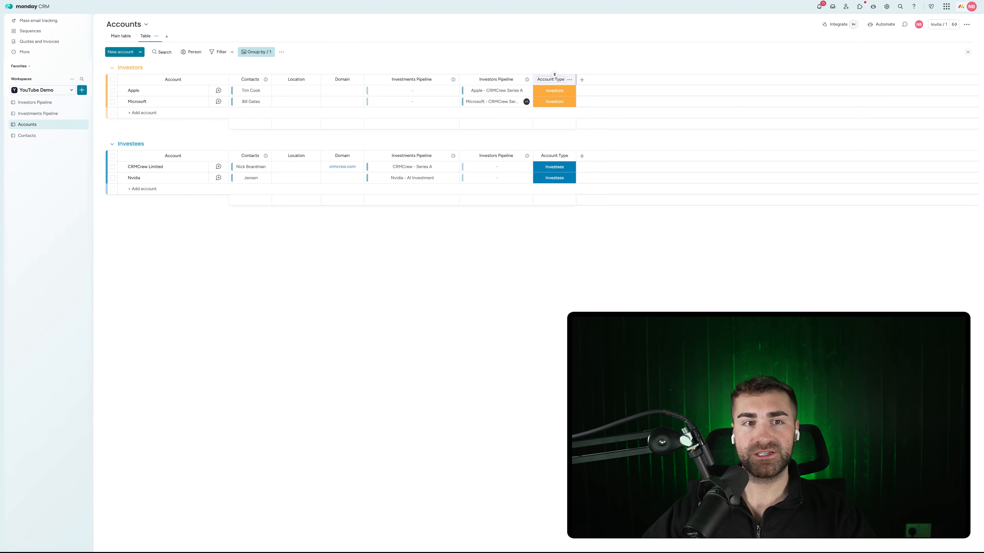
{"action": "key", "text": "Return"}
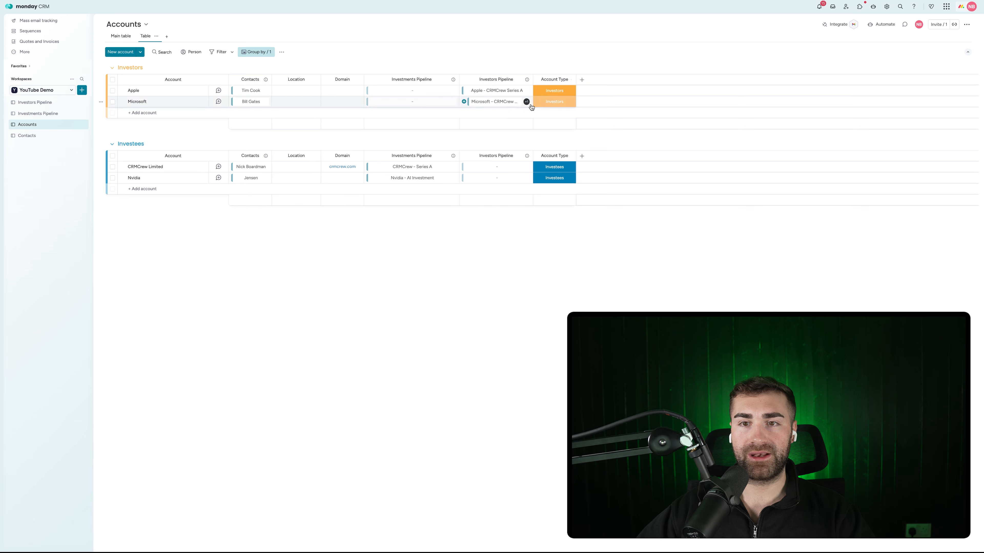
Rename the Investees label to 'Requires Investment'
{"action": "left_click", "coordinate": [555, 167]}
{"action": "left_click", "coordinate": [554, 224]}
{"action": "left_click", "coordinate": [551, 213]}
{"action": "double_click", "coordinate": [552, 213]}
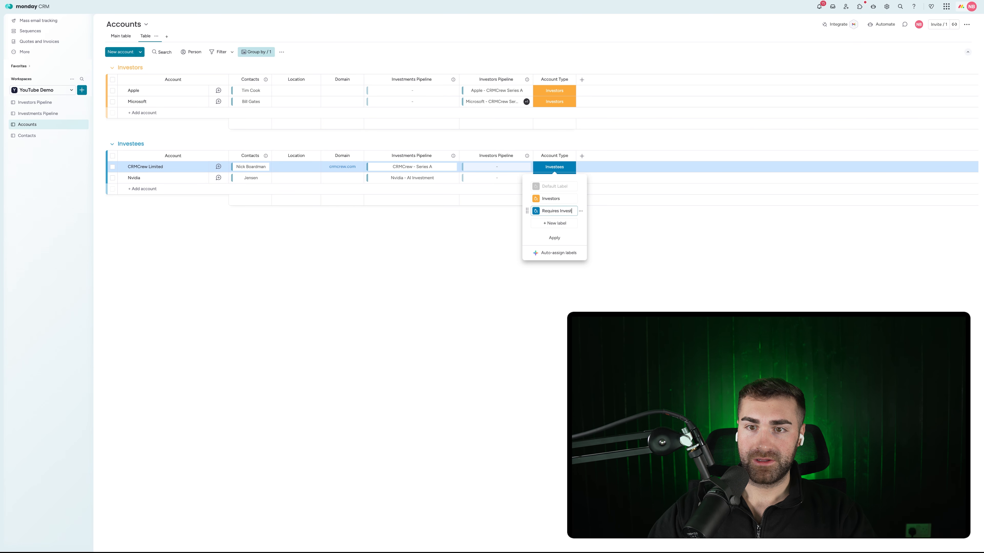
{"action": "type", "text": "Requires Investment"}
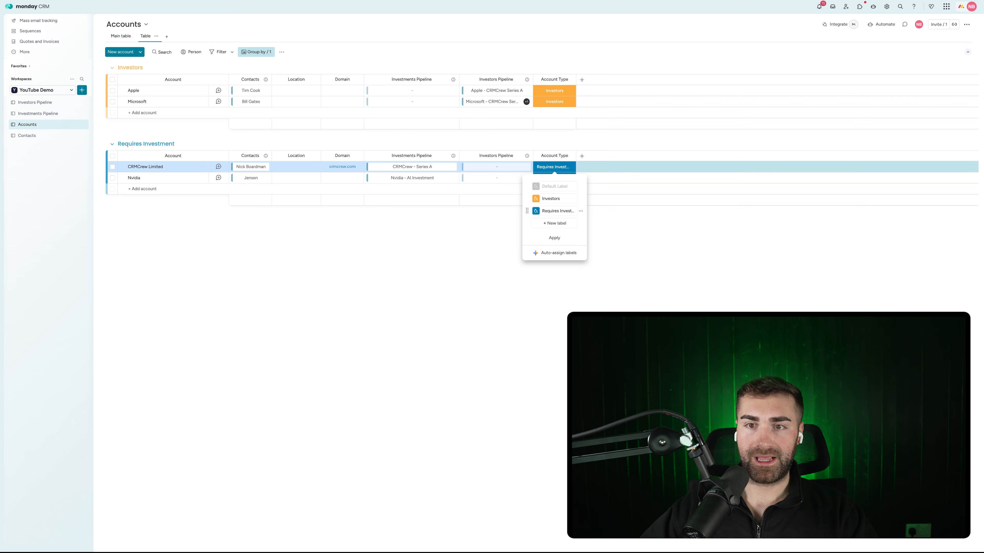
{"action": "key", "text": "Return"}
{"action": "left_click", "coordinate": [554, 238]}
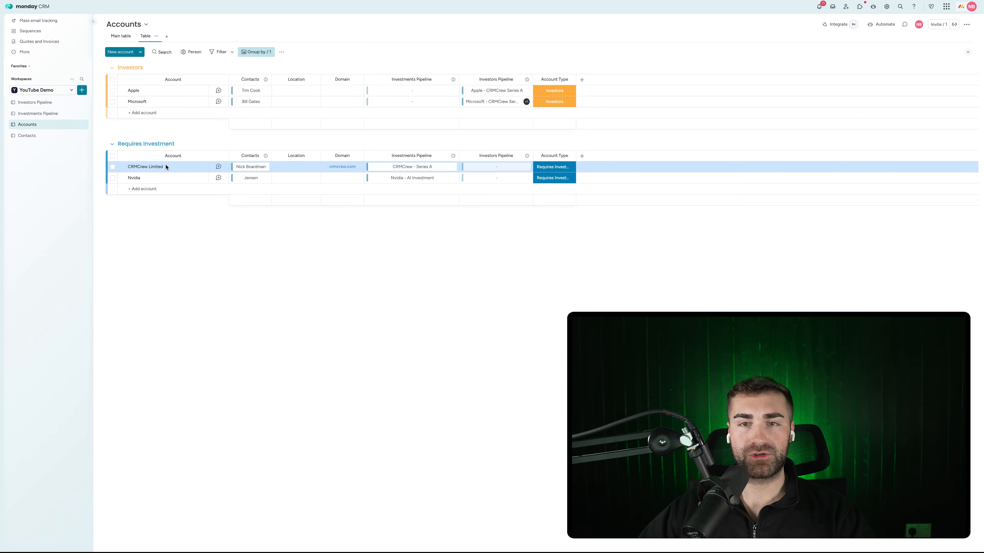
Recolour the Investors label red-orange
{"action": "left_click", "coordinate": [554, 90]}
{"action": "left_click", "coordinate": [555, 147]}
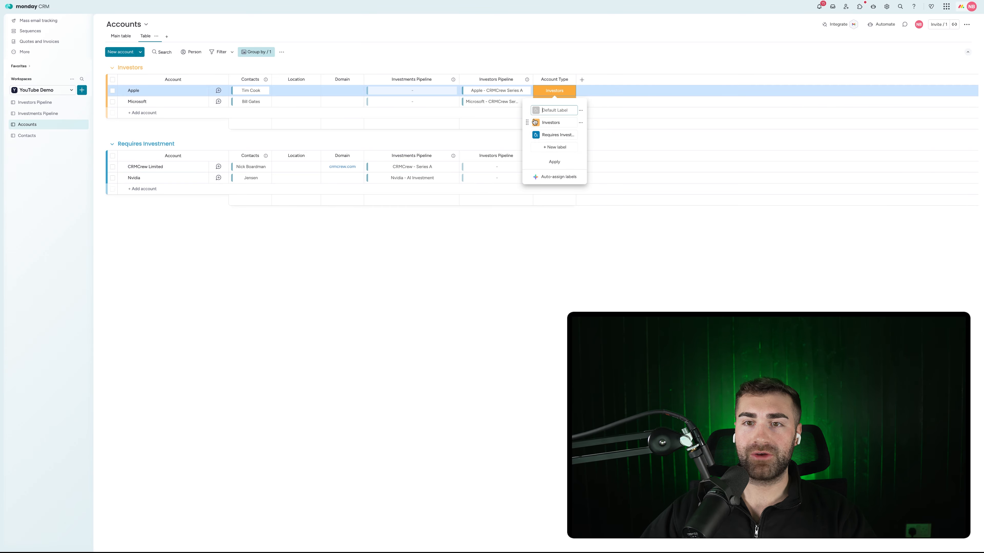
{"action": "left_click", "coordinate": [536, 123]}
{"action": "left_click", "coordinate": [548, 144]}
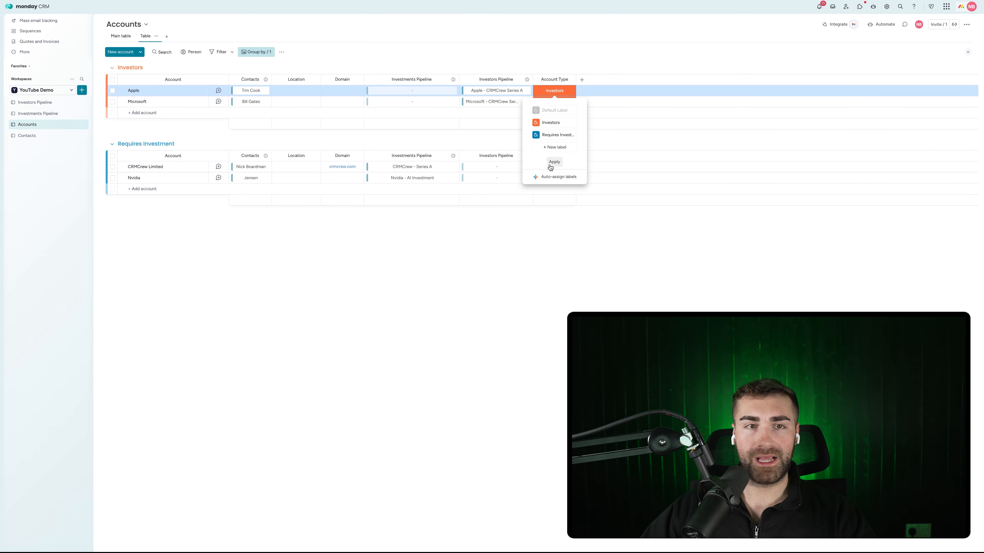
{"action": "left_click", "coordinate": [499, 281]}
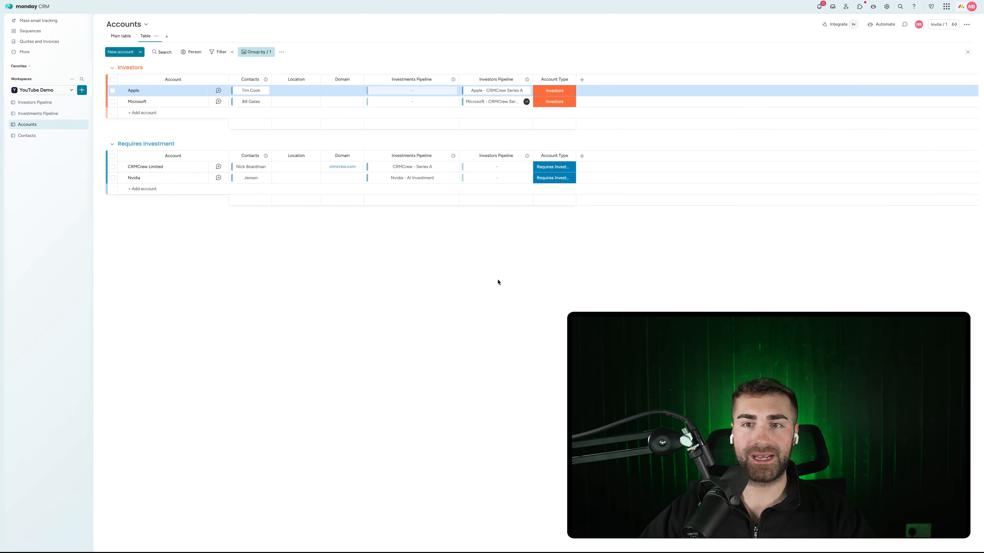
{"action": "left_click", "coordinate": [34, 136]}
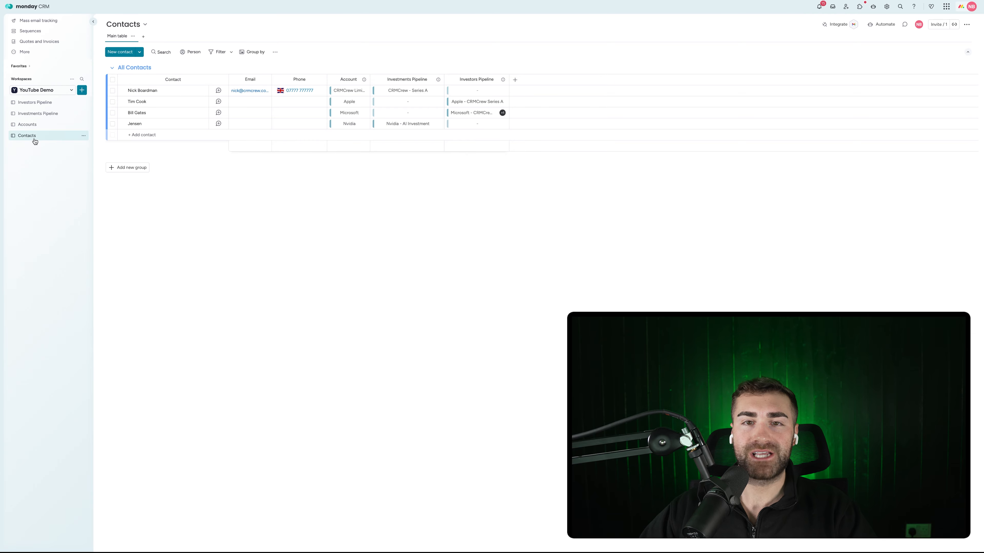
{"action": "left_click", "coordinate": [33, 125]}
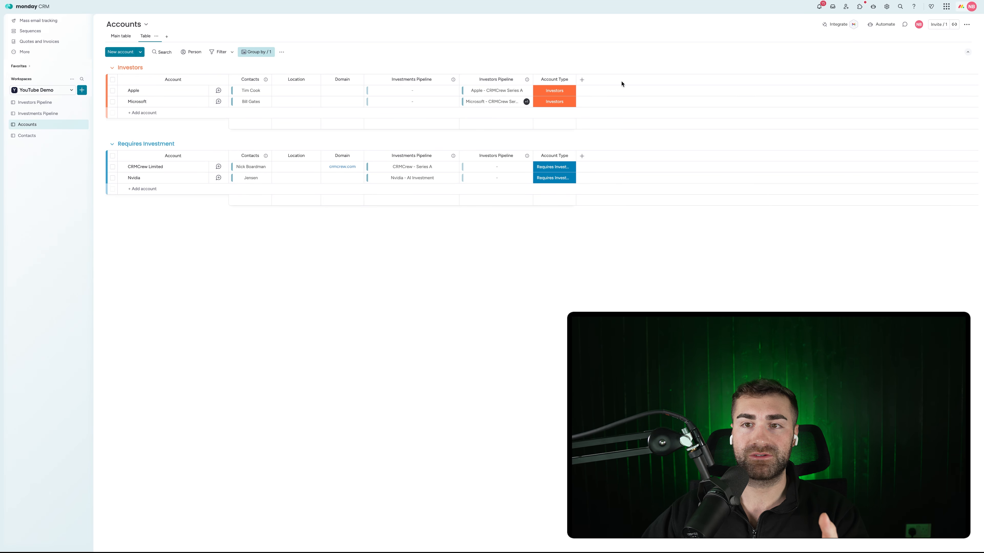
Add a Mirror column showing Won Amount from the Investors Pipeline connection
{"action": "left_click", "coordinate": [582, 80]}
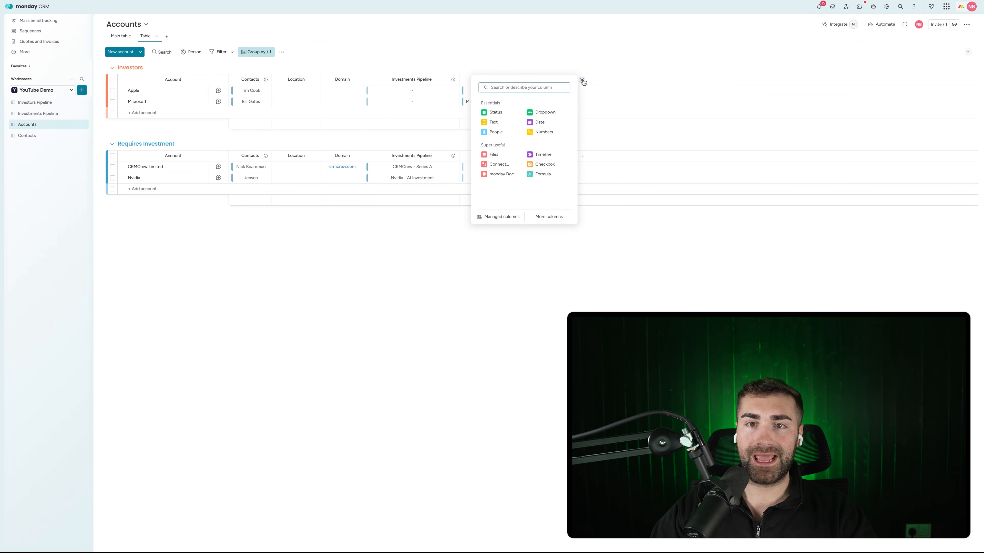
{"action": "type", "text": "mirror"}
{"action": "left_click", "coordinate": [500, 112]}
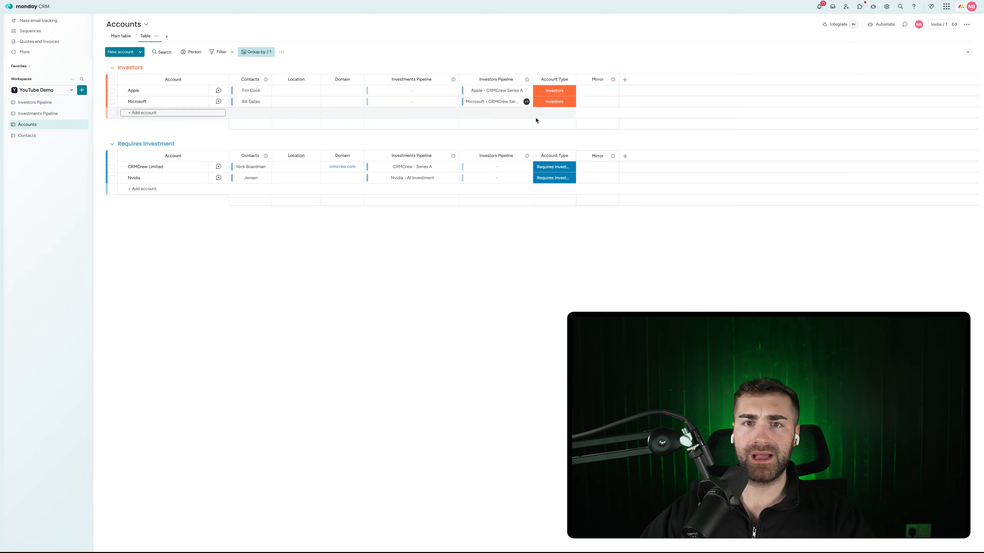
{"action": "left_click", "coordinate": [678, 167]}
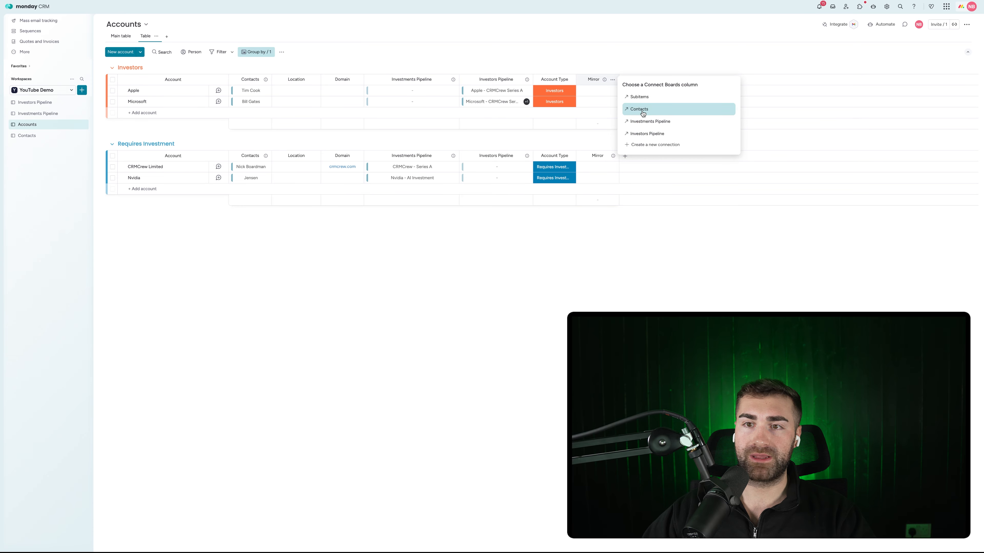
{"action": "left_click", "coordinate": [664, 133]}
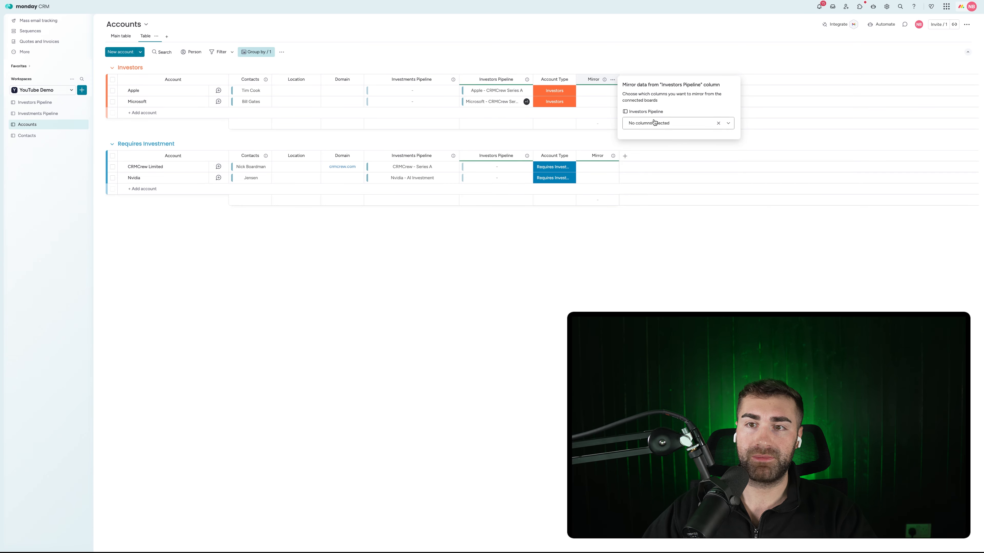
{"action": "left_click", "coordinate": [655, 123]}
{"action": "scroll", "coordinate": [663, 163], "scroll_direction": "down", "scroll_amount": 2}
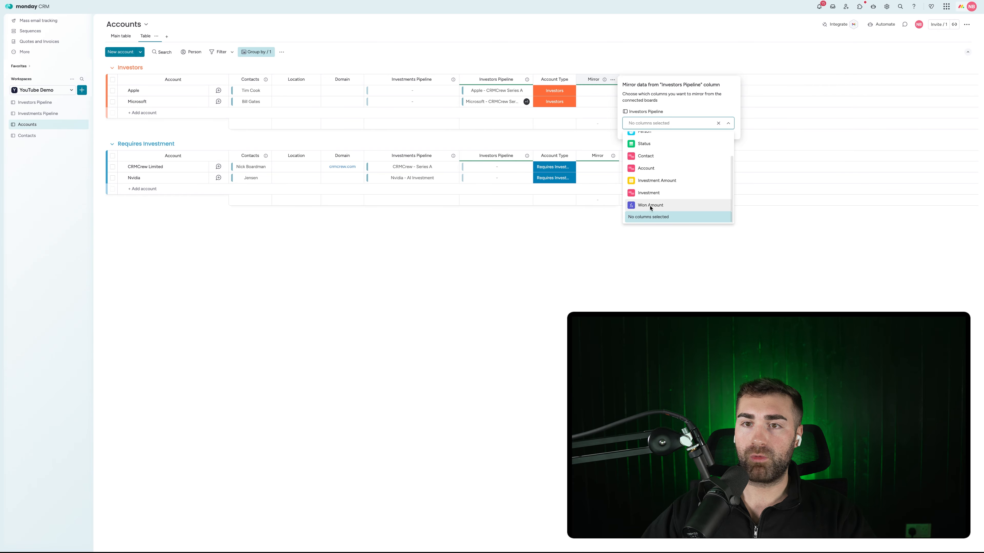
{"action": "left_click", "coordinate": [651, 214]}
{"action": "left_click", "coordinate": [599, 63]}
Rename the mirror column 'Total Investment Value' and check Microsoft's breakdown
{"action": "left_click", "coordinate": [592, 79]}
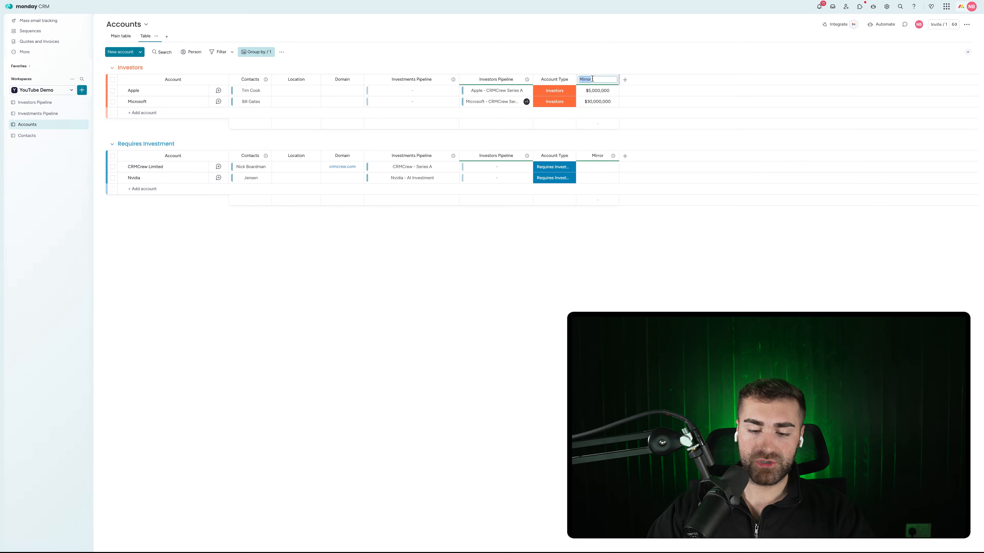
{"action": "type", "text": "Total"}
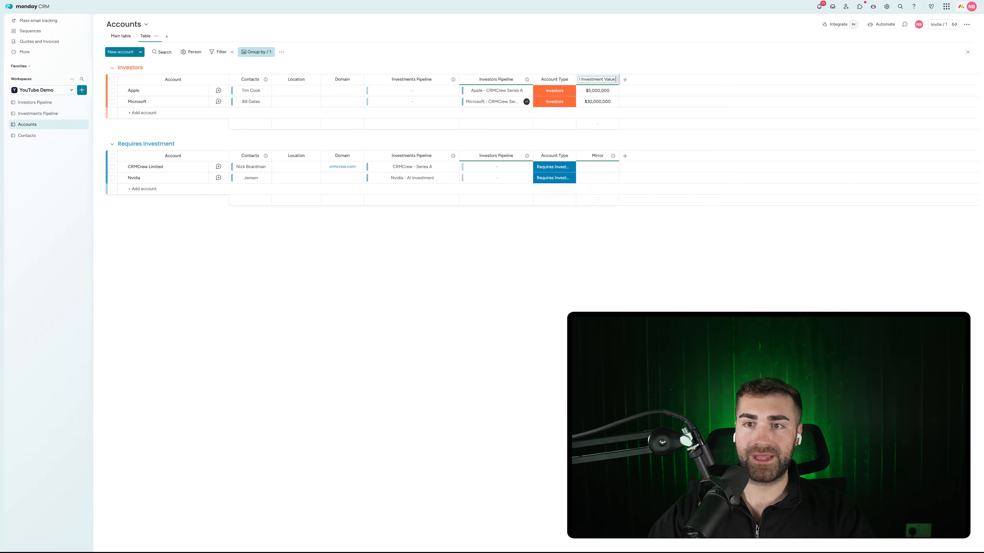
{"action": "type", "text": " Investment Value"}
{"action": "key", "text": "Return"}
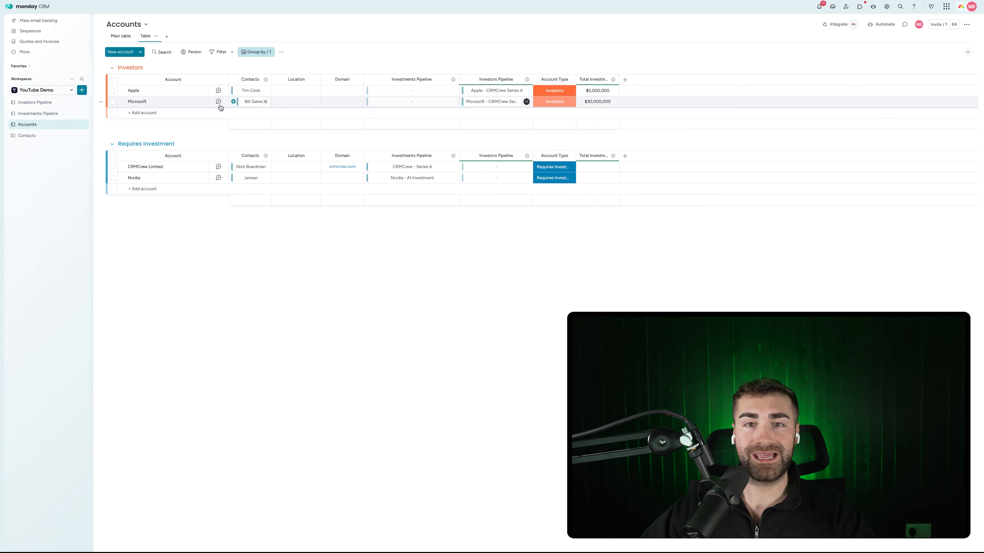
{"action": "left_click", "coordinate": [590, 103]}
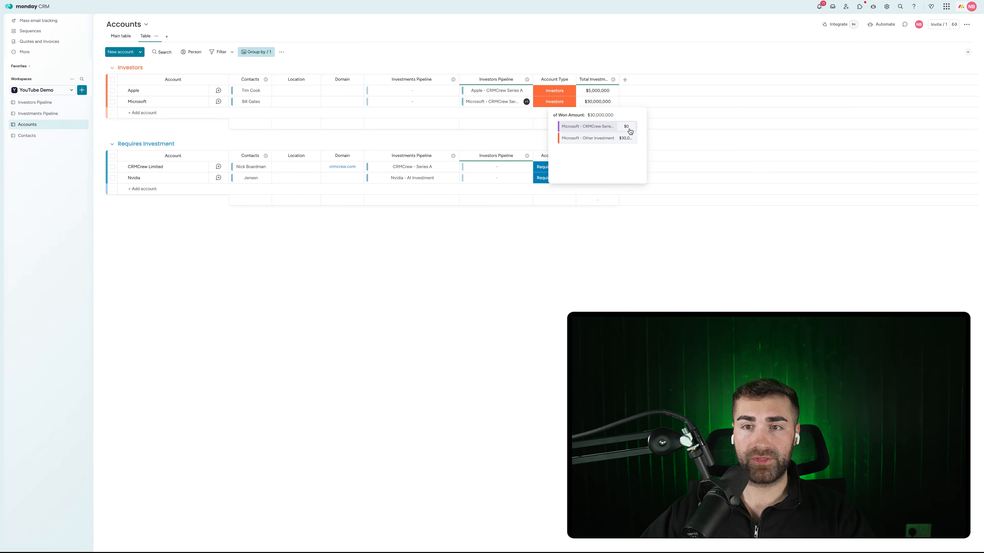
{"action": "left_click", "coordinate": [585, 39]}
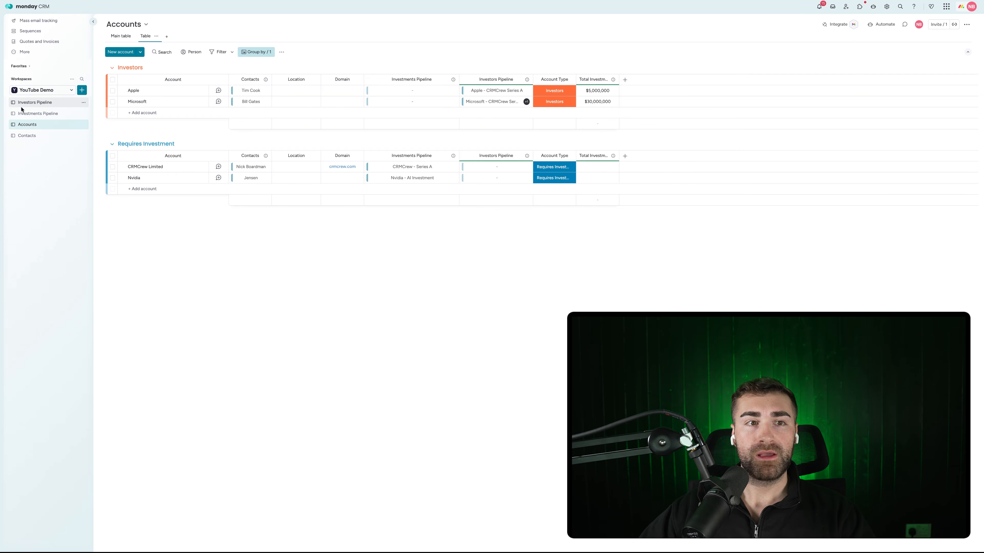
Mark Microsoft's CRMCrew Series A deal Won and move it into In Negotiation Investors
{"action": "left_click", "coordinate": [29, 105]}
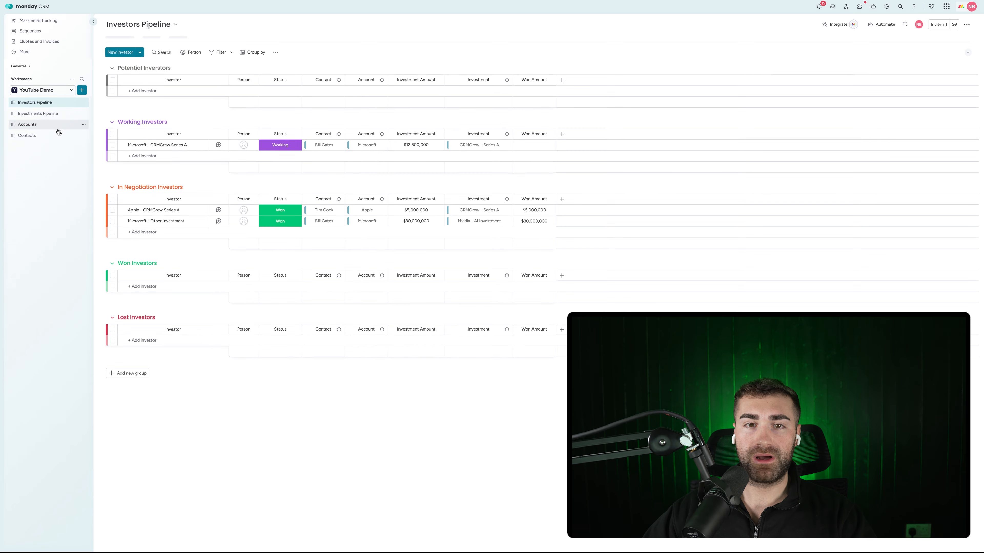
{"action": "left_click", "coordinate": [276, 146]}
{"action": "left_click", "coordinate": [280, 201]}
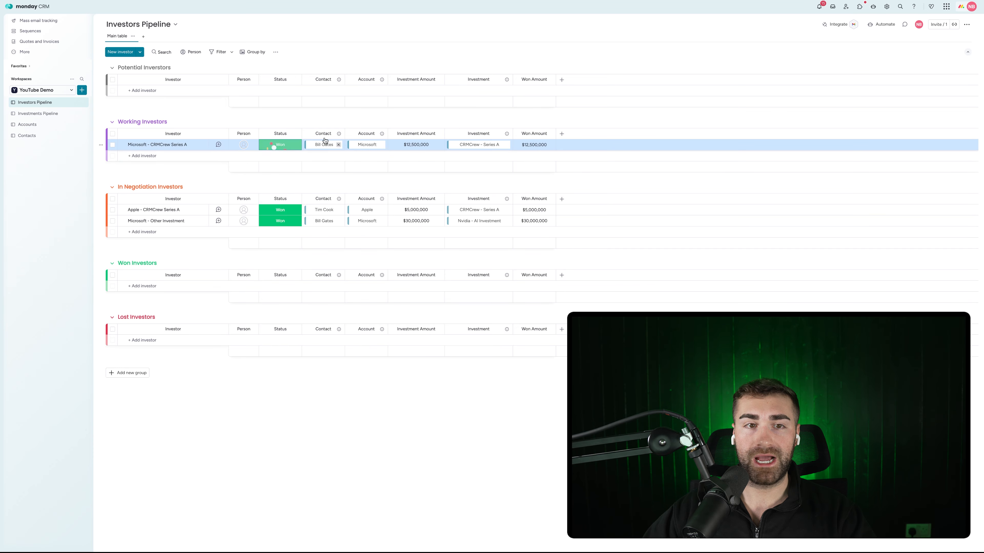
{"action": "left_click_drag", "start_coordinate": [197, 146], "coordinate": [191, 210]}
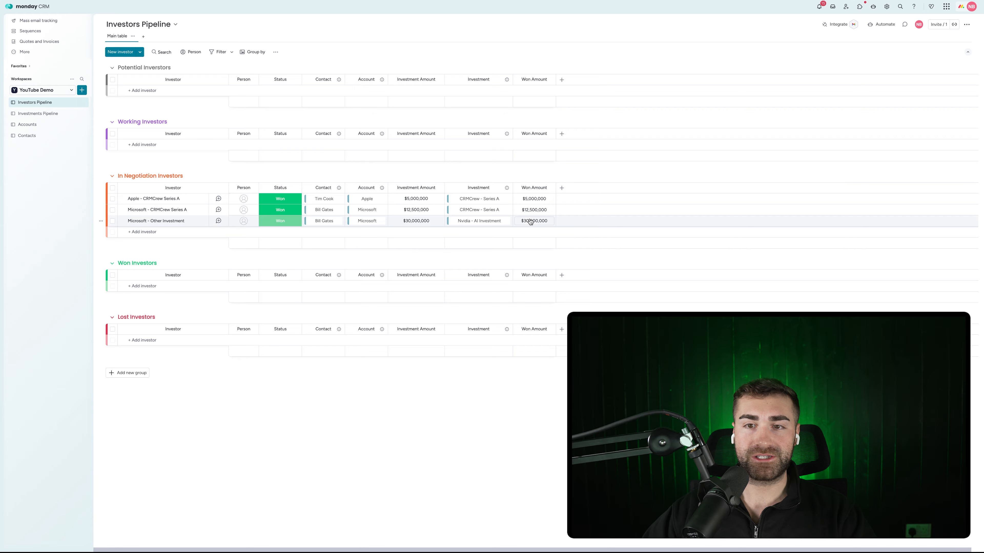
{"action": "left_click", "coordinate": [31, 125]}
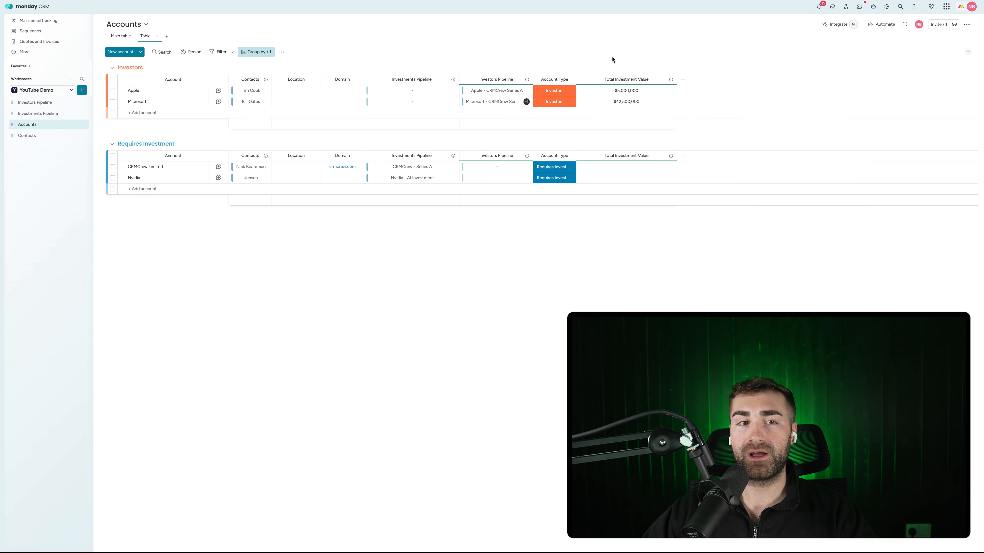
Review CRMCrew Series A's linked investors on Investments Pipeline, then go to Contacts
{"action": "left_click", "coordinate": [39, 113]}
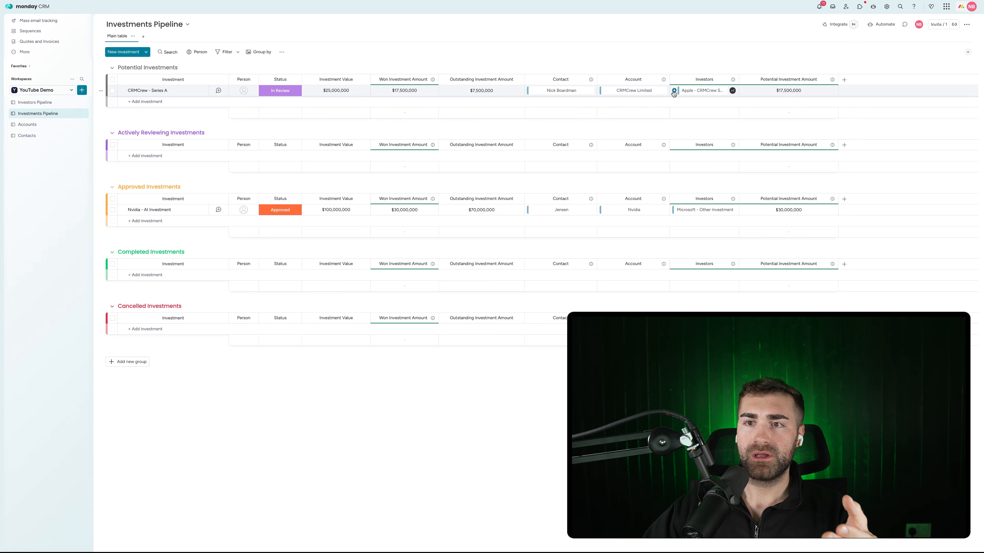
{"action": "left_click", "coordinate": [730, 91]}
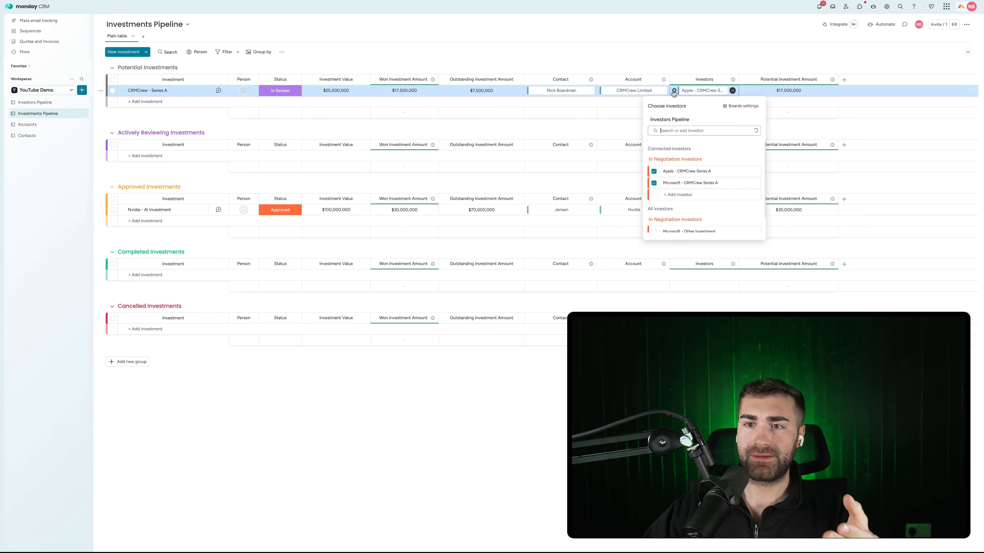
{"action": "left_click", "coordinate": [636, 112]}
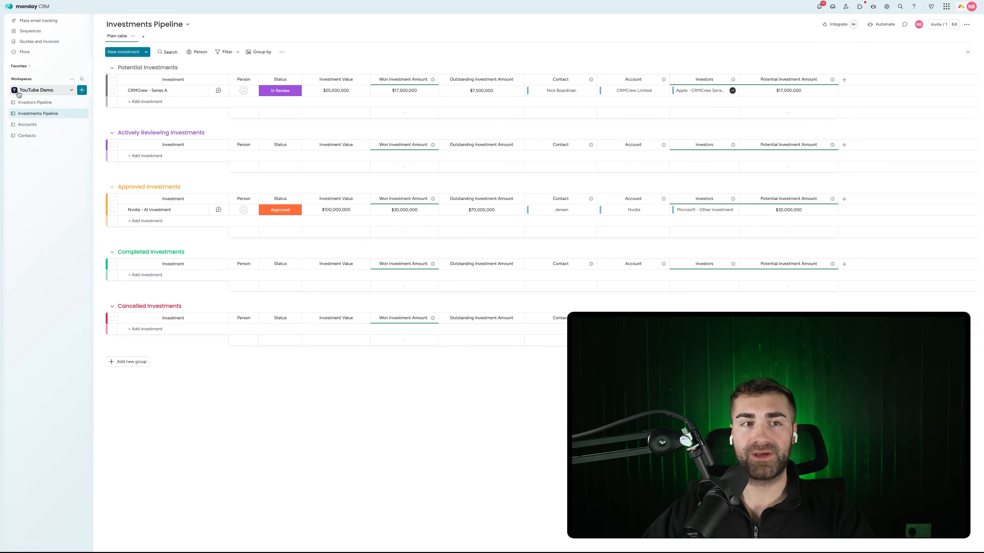
{"action": "left_click", "coordinate": [35, 102]}
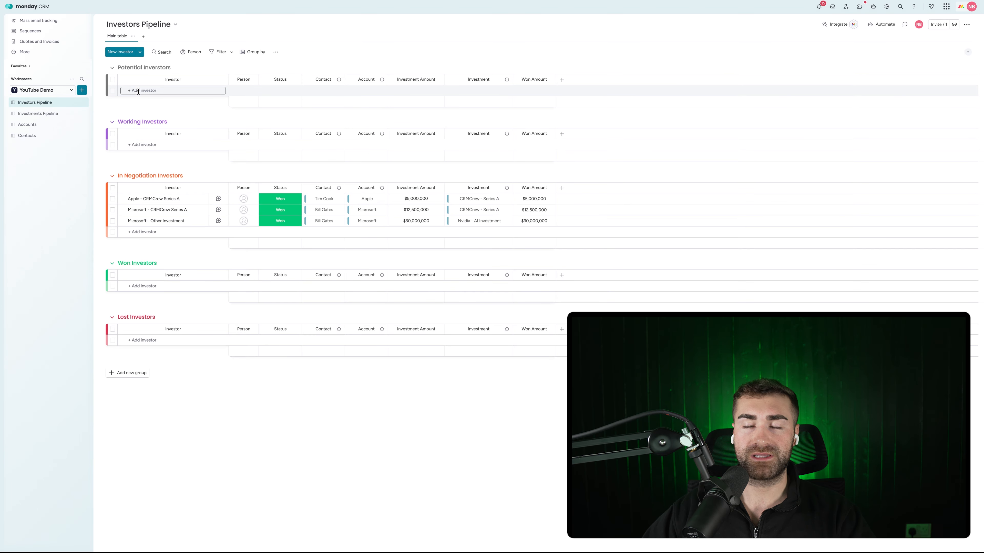
{"action": "left_click", "coordinate": [48, 114]}
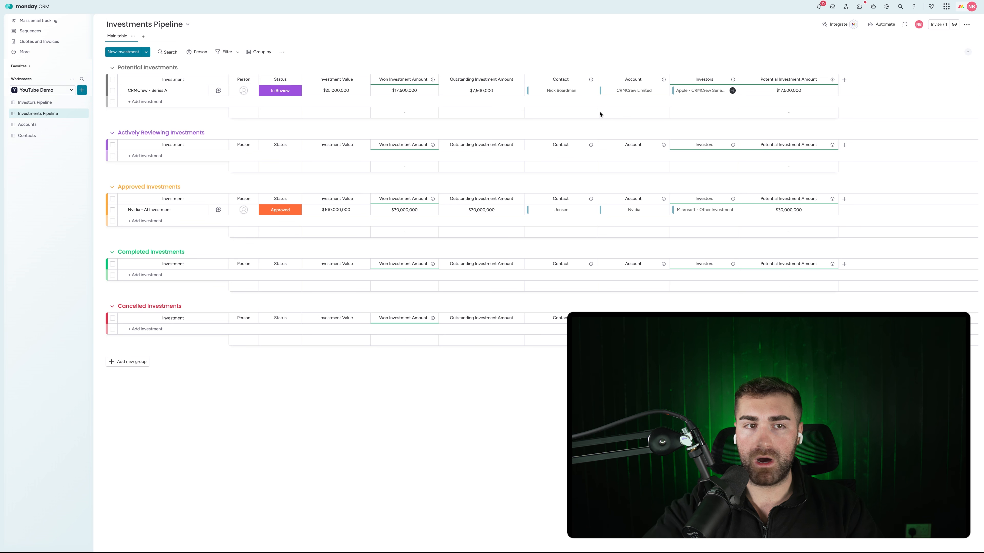
{"action": "left_click", "coordinate": [27, 135]}
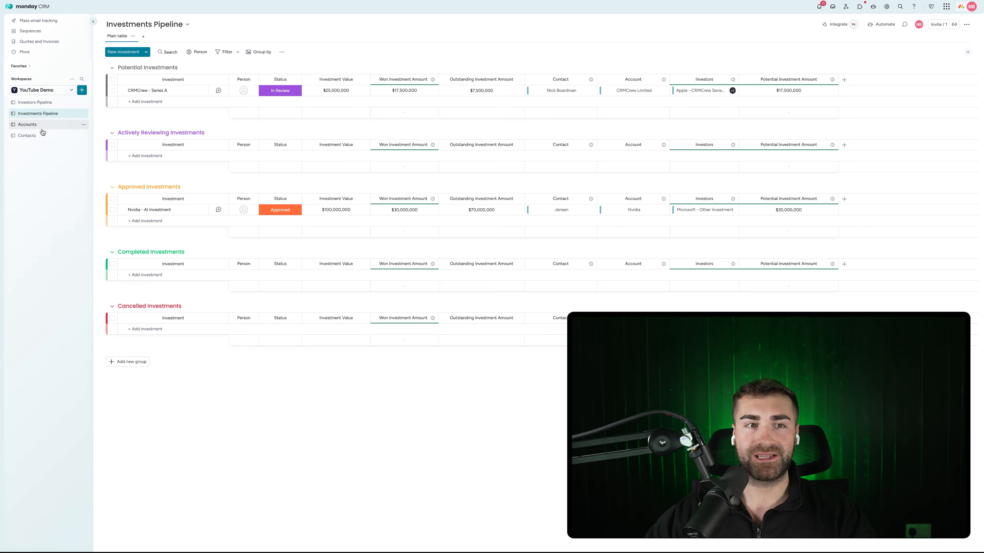